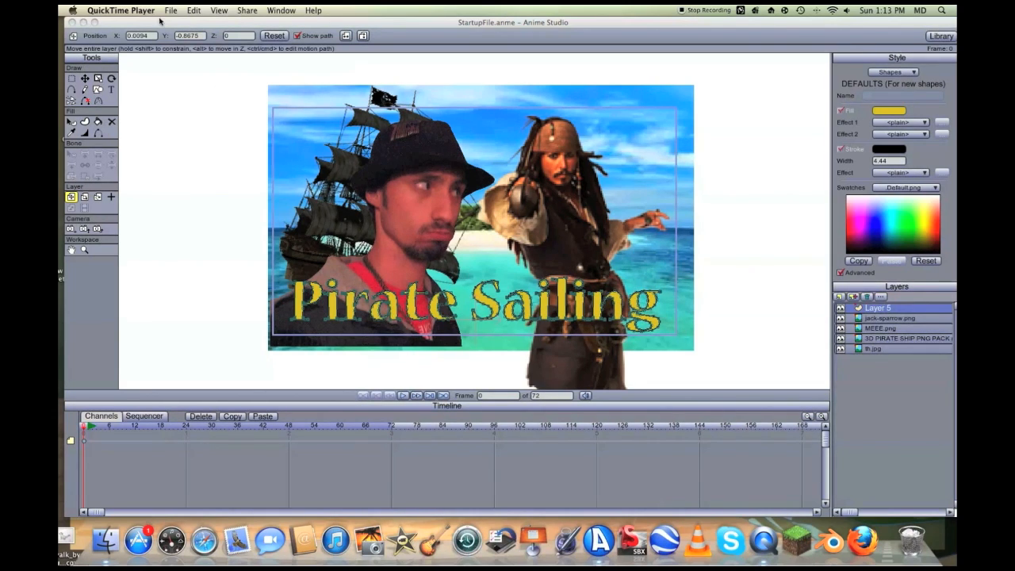
Close the StartupFile.anme project window
{"action": "left_click_drag", "start_coordinate": [73, 18], "coordinate": [150, 173]}
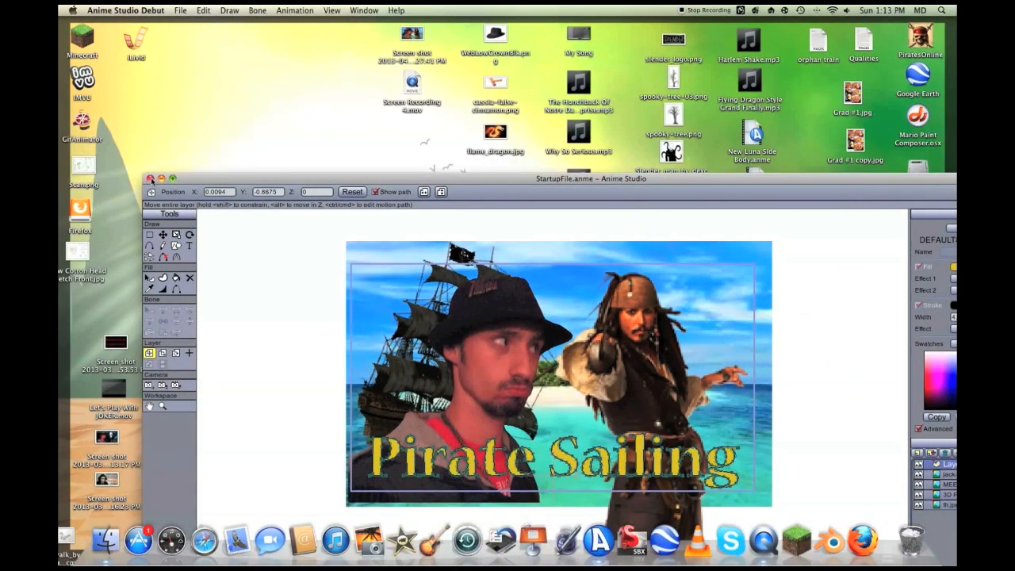
{"action": "left_click", "coordinate": [149, 179]}
{"action": "left_click", "coordinate": [511, 318]}
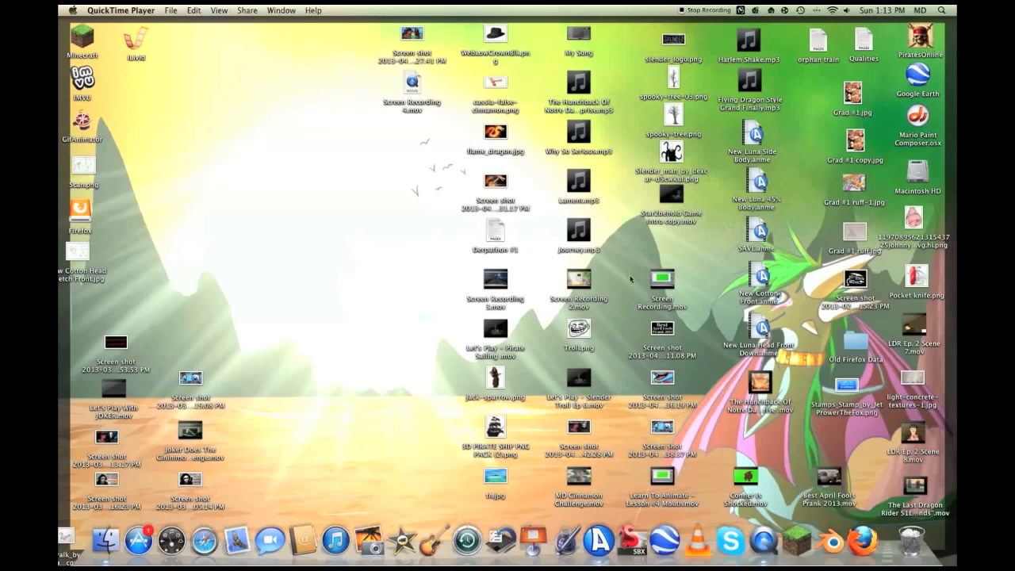
Open the New Luna Head Front Down.anme project from the desktop, dismiss the welcome screen and reposition the project window
{"action": "double_click", "coordinate": [760, 327]}
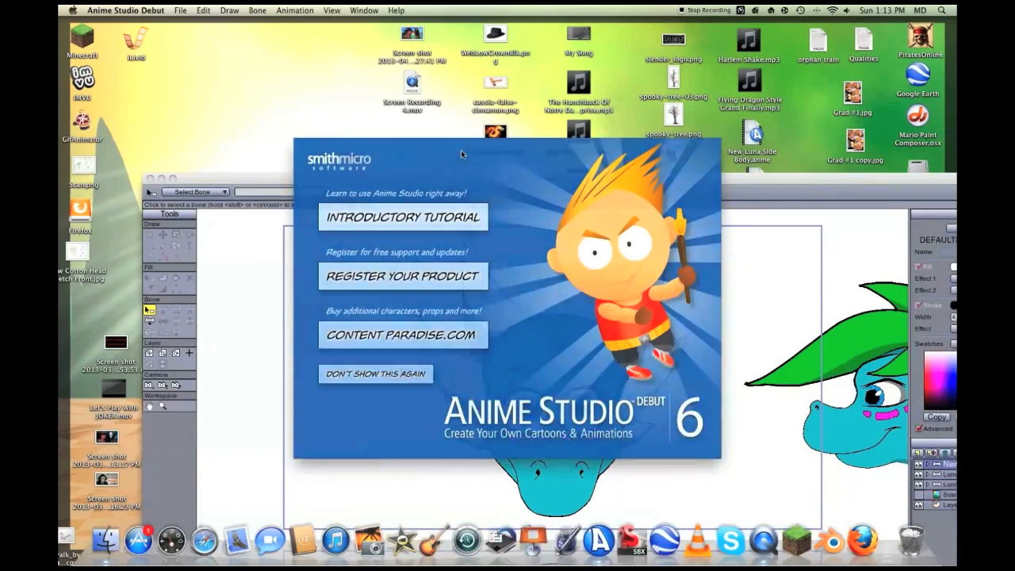
{"action": "left_click", "coordinate": [461, 152]}
{"action": "left_click_drag", "start_coordinate": [459, 181], "coordinate": [378, 6]}
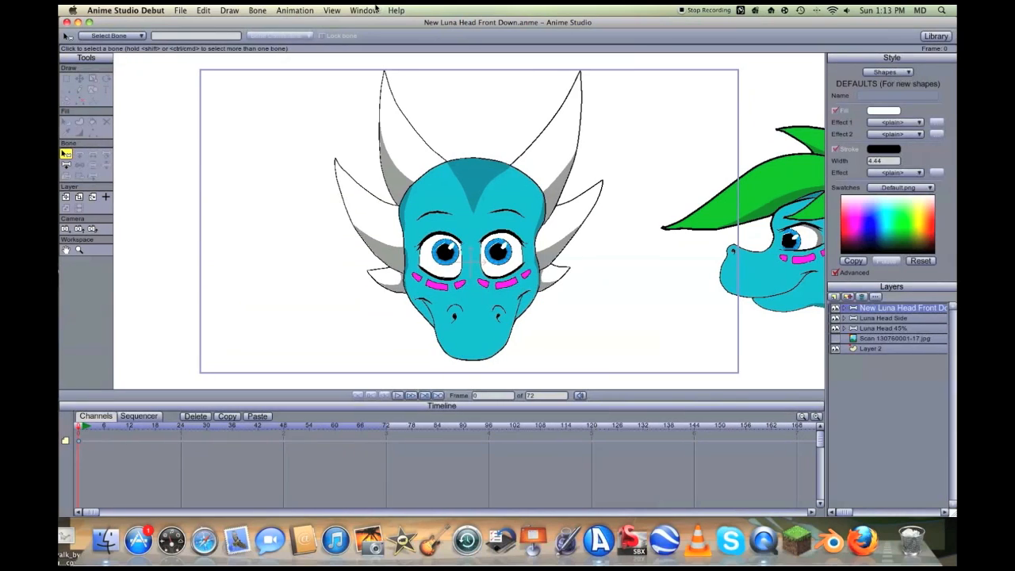
Hide the Luna Head 45% layer that overlaps the side-view dragon head
{"action": "left_click", "coordinate": [66, 249]}
{"action": "left_click_drag", "start_coordinate": [406, 252], "coordinate": [315, 250]}
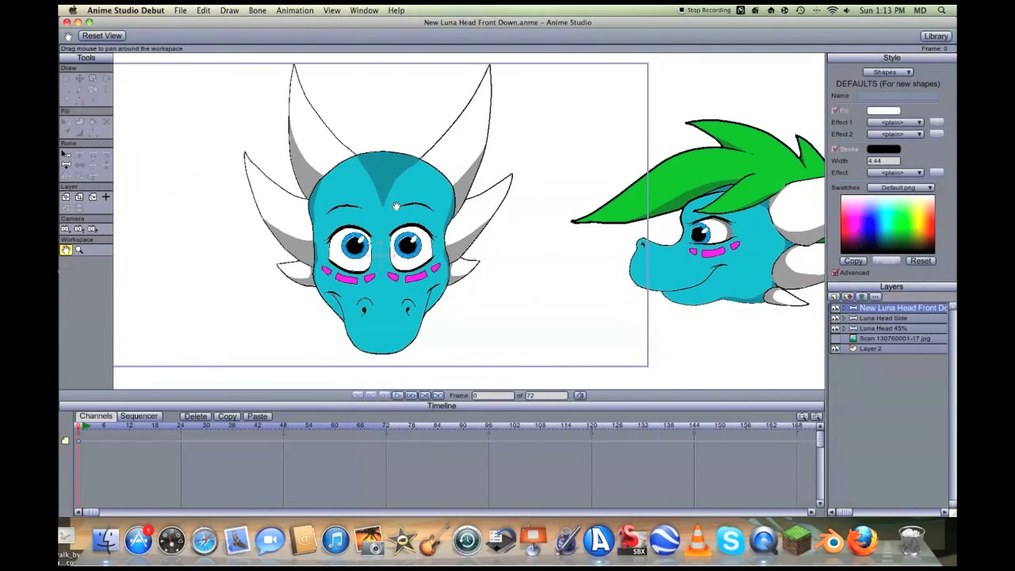
{"action": "left_click_drag", "start_coordinate": [396, 206], "coordinate": [427, 211]}
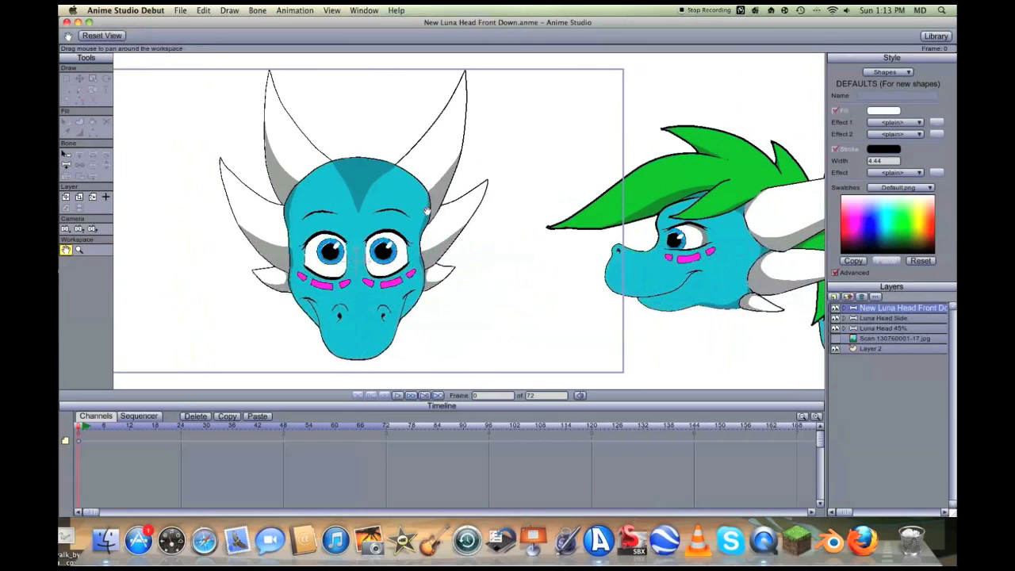
{"action": "left_click_drag", "start_coordinate": [691, 173], "coordinate": [585, 191]}
{"action": "scroll", "coordinate": [287, 247], "scroll_direction": "down", "scroll_amount": 2}
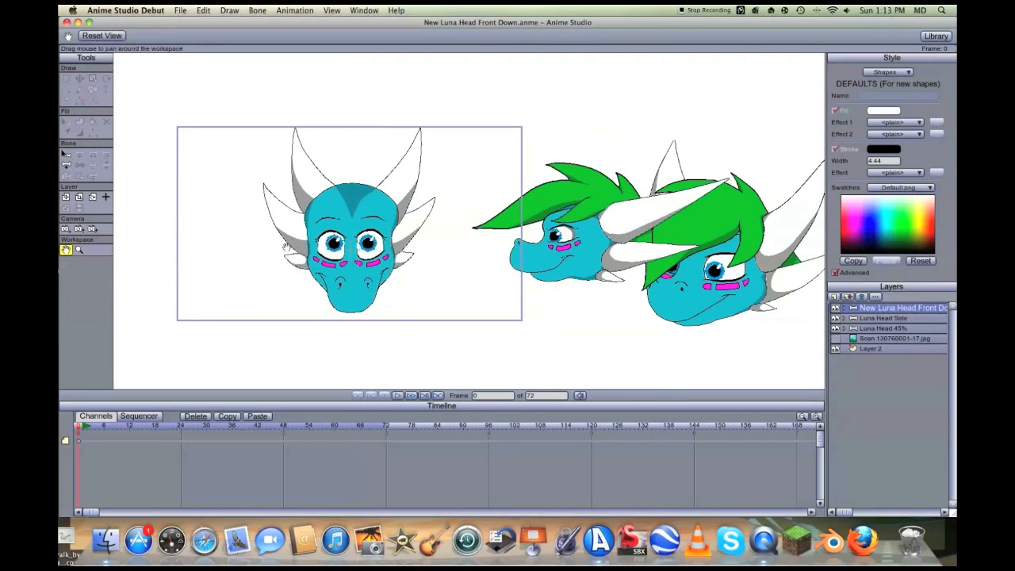
{"action": "scroll", "coordinate": [284, 247], "scroll_direction": "up", "scroll_amount": 3}
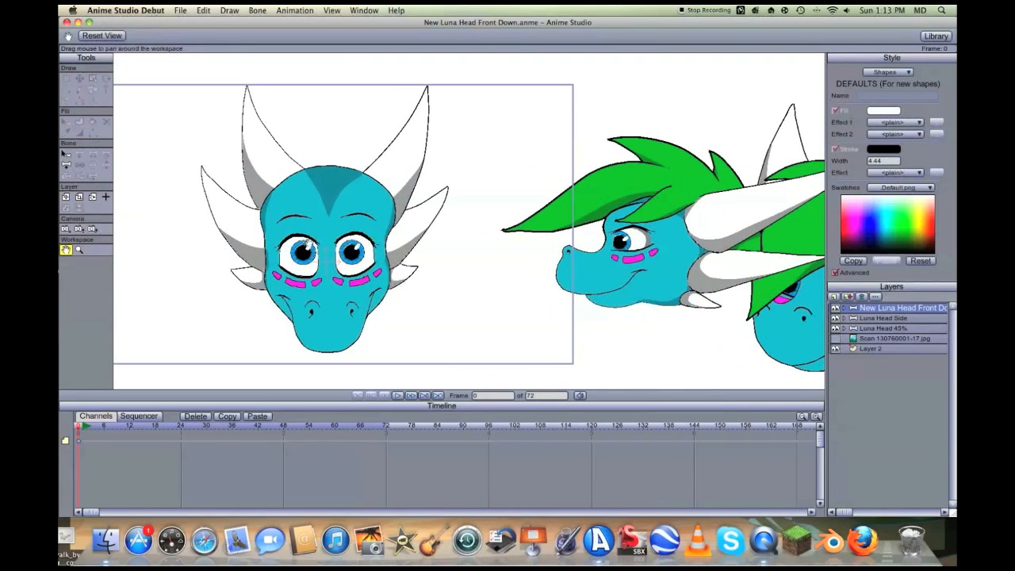
{"action": "left_click_drag", "start_coordinate": [594, 239], "coordinate": [376, 243]}
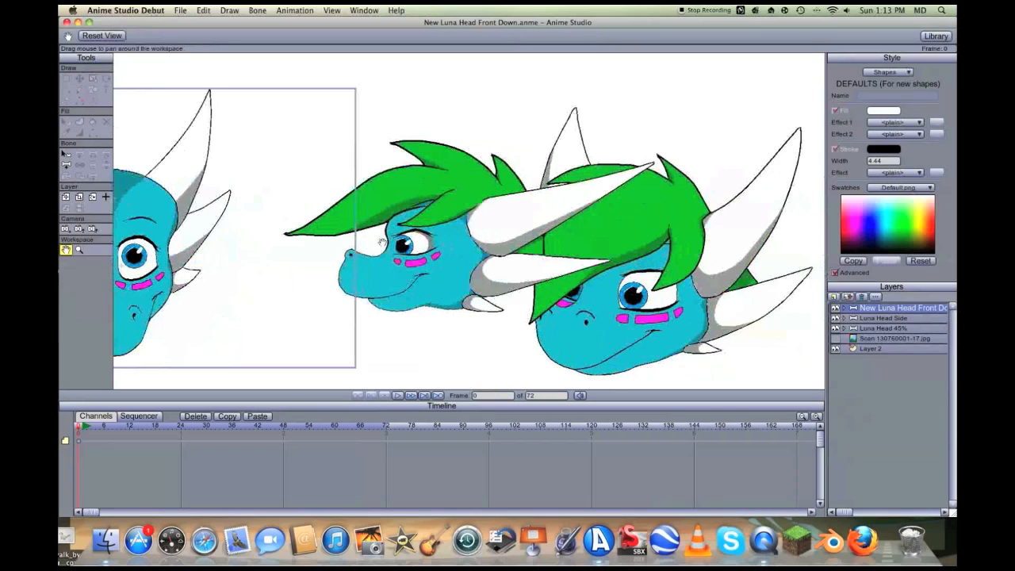
{"action": "left_click", "coordinate": [835, 328]}
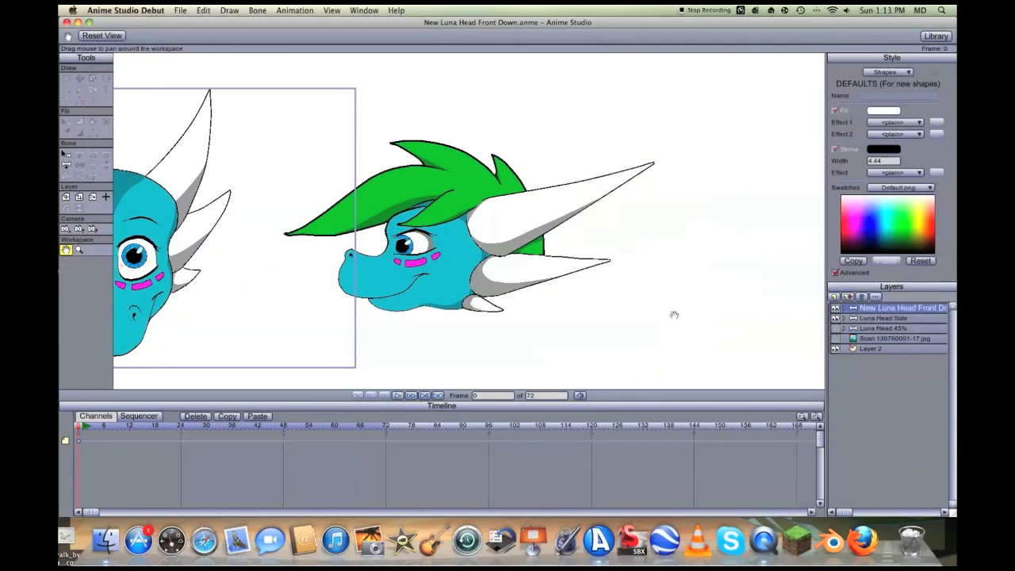
{"action": "scroll", "coordinate": [419, 272], "scroll_direction": "up", "scroll_amount": 3}
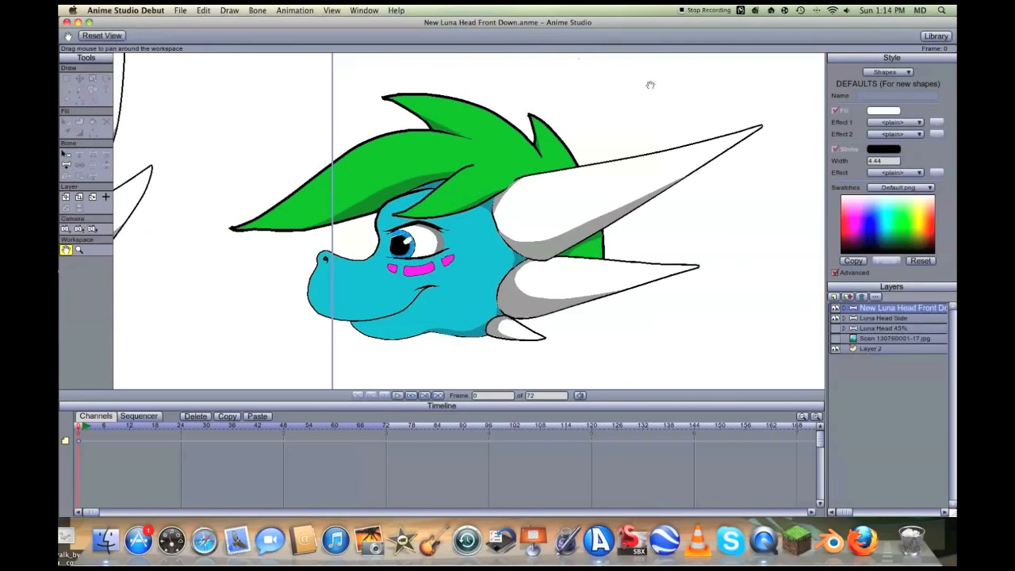
Browse the Content Library's folders, including Characters, Anime Studio 5 Content and Cartoon Solutions
{"action": "left_click", "coordinate": [944, 36]}
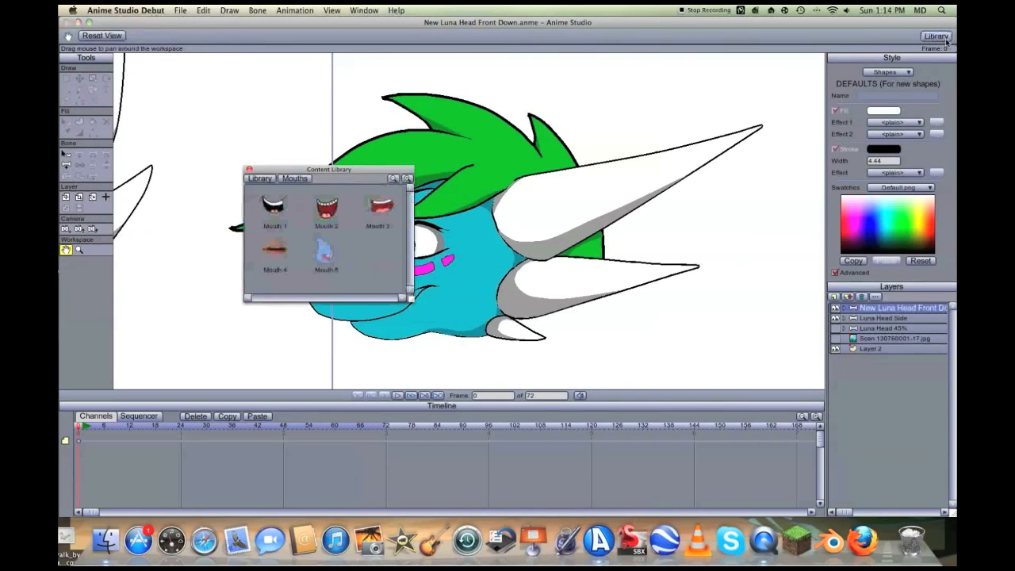
{"action": "left_click", "coordinate": [261, 179]}
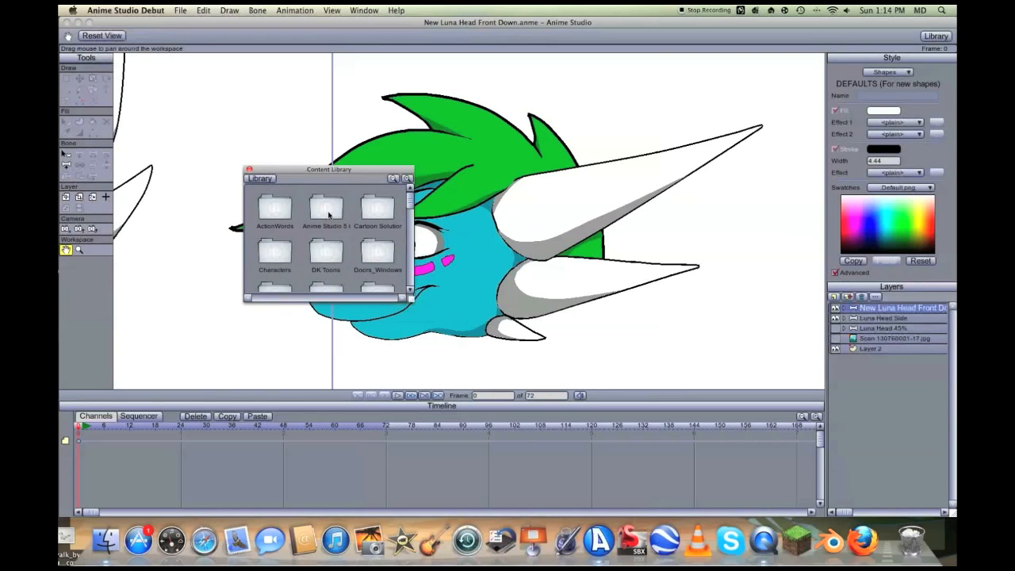
{"action": "double_click", "coordinate": [279, 248]}
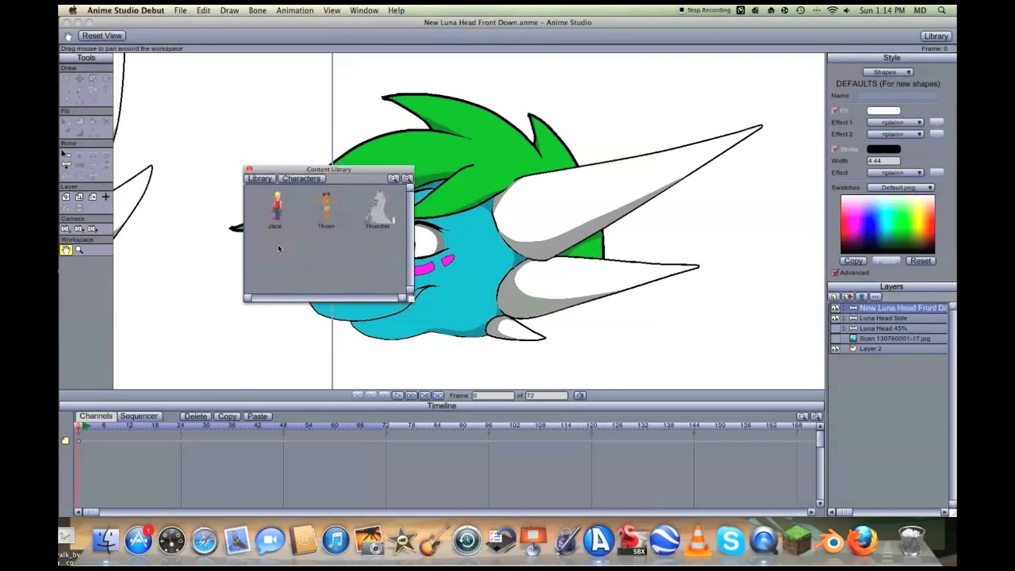
{"action": "left_click", "coordinate": [254, 180]}
{"action": "double_click", "coordinate": [322, 209]}
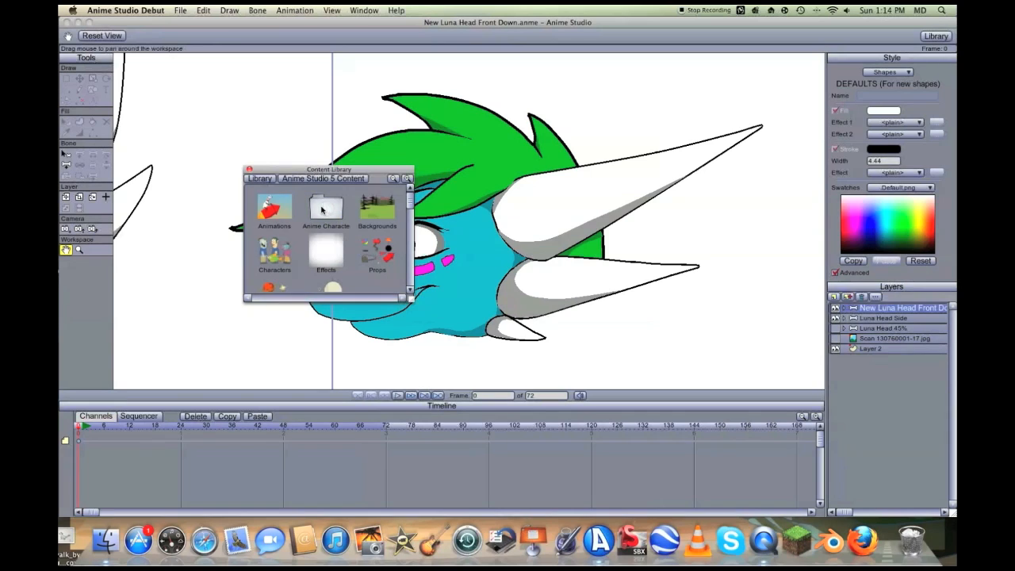
{"action": "left_click", "coordinate": [259, 180]}
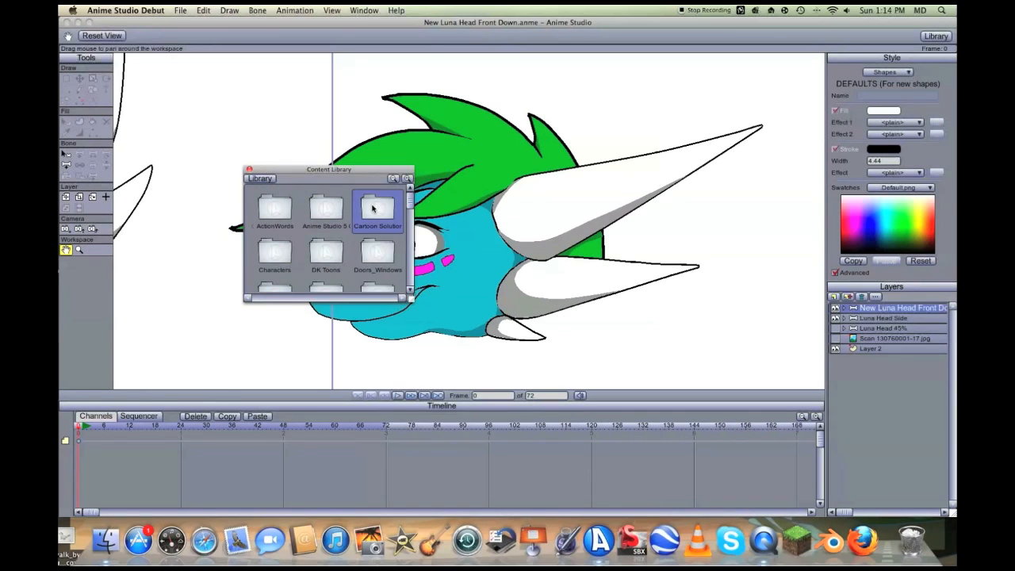
{"action": "double_click", "coordinate": [372, 206]}
{"action": "left_click", "coordinate": [264, 180]}
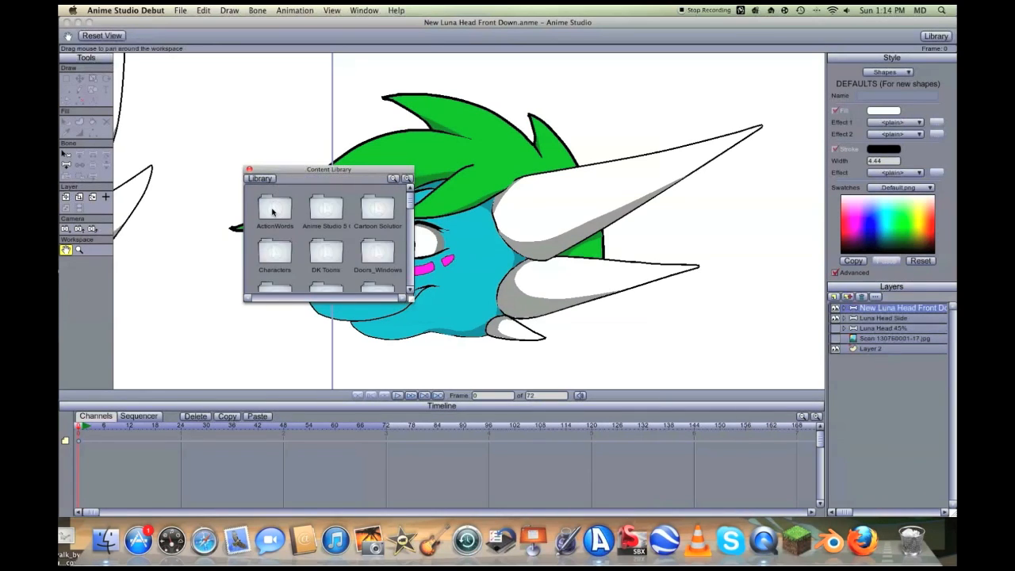
{"action": "scroll", "coordinate": [273, 212], "scroll_direction": "down", "scroll_amount": 2}
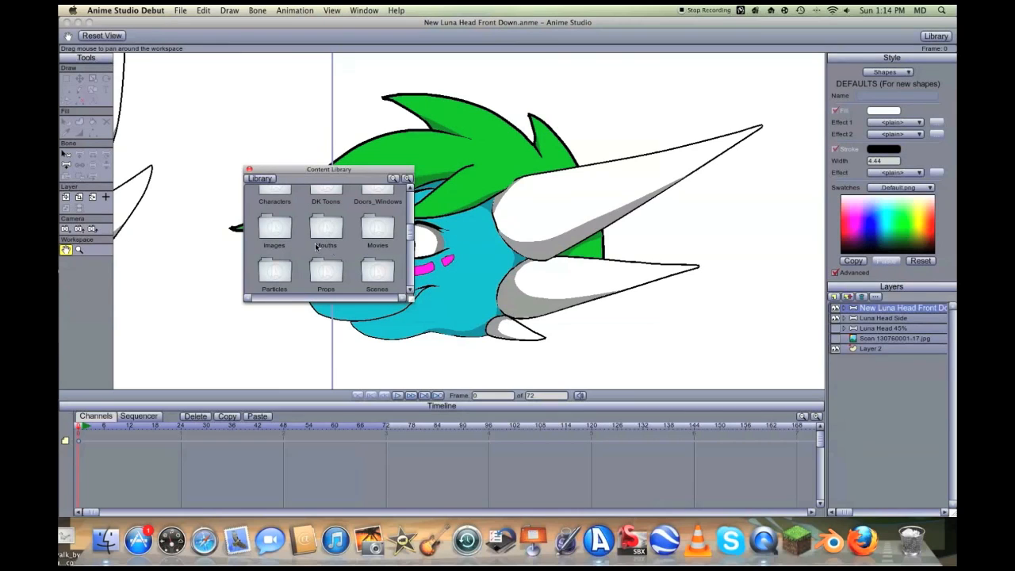
{"action": "left_click_drag", "start_coordinate": [409, 238], "coordinate": [401, 205]}
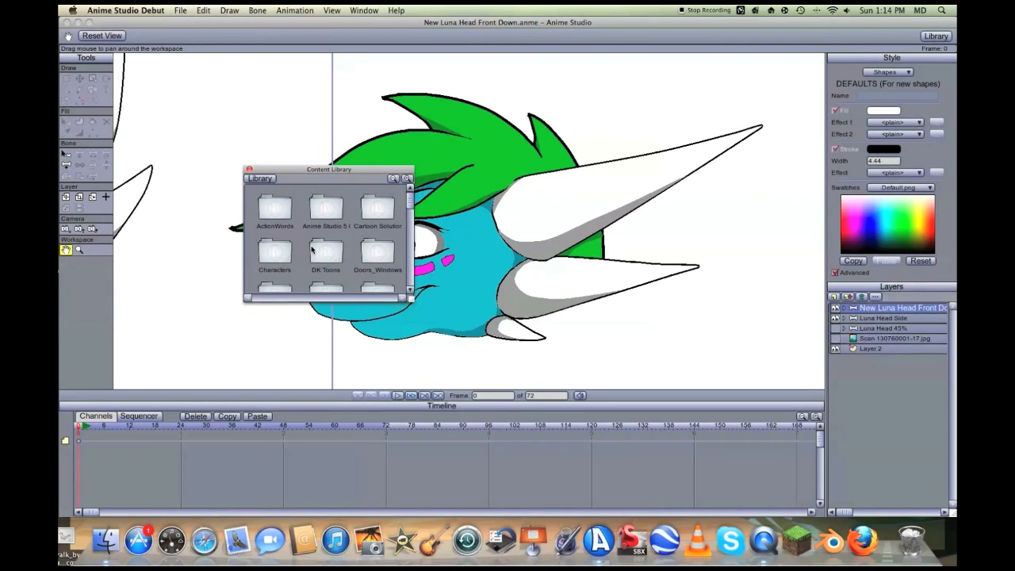
Insert the Winsor_Front character from the anime characters in the Anime Studio 5 Content library and close the library
{"action": "double_click", "coordinate": [319, 211]}
{"action": "double_click", "coordinate": [320, 211]}
{"action": "double_click", "coordinate": [385, 255]}
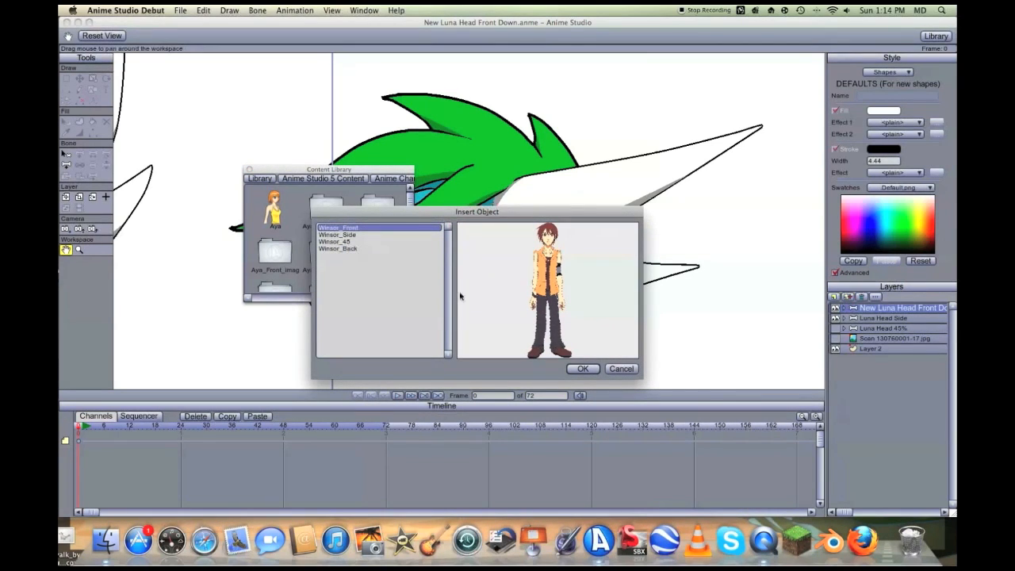
{"action": "left_click", "coordinate": [583, 369]}
{"action": "left_click", "coordinate": [248, 170]}
Examine how the Winsor_Front character is built, looking closely at its head and its separate arms
{"action": "scroll", "coordinate": [279, 175], "scroll_direction": "down", "scroll_amount": 6}
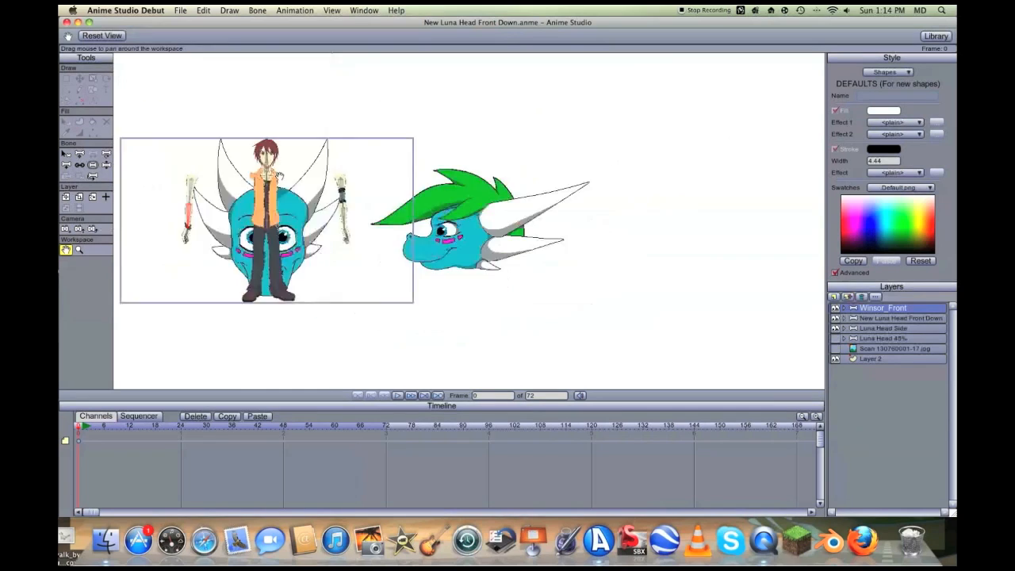
{"action": "scroll", "coordinate": [280, 176], "scroll_direction": "up", "scroll_amount": 4}
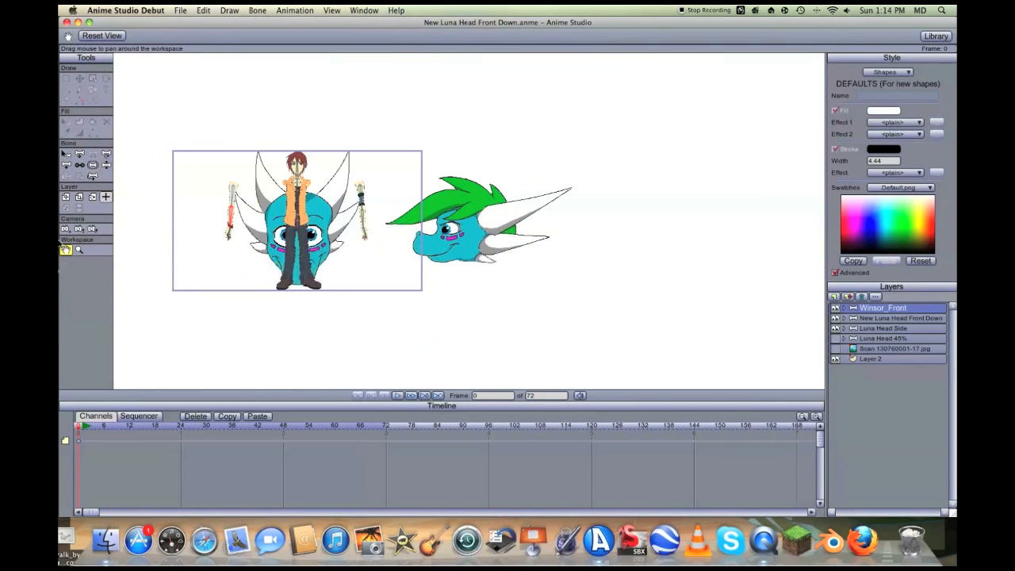
{"action": "left_click_drag", "start_coordinate": [316, 221], "coordinate": [444, 278]}
{"action": "scroll", "coordinate": [355, 243], "scroll_direction": "up", "scroll_amount": 4}
{"action": "scroll", "coordinate": [270, 229], "scroll_direction": "up", "scroll_amount": 6}
{"action": "left_click_drag", "start_coordinate": [401, 228], "coordinate": [787, 240]}
{"action": "scroll", "coordinate": [381, 207], "scroll_direction": "up", "scroll_amount": 2}
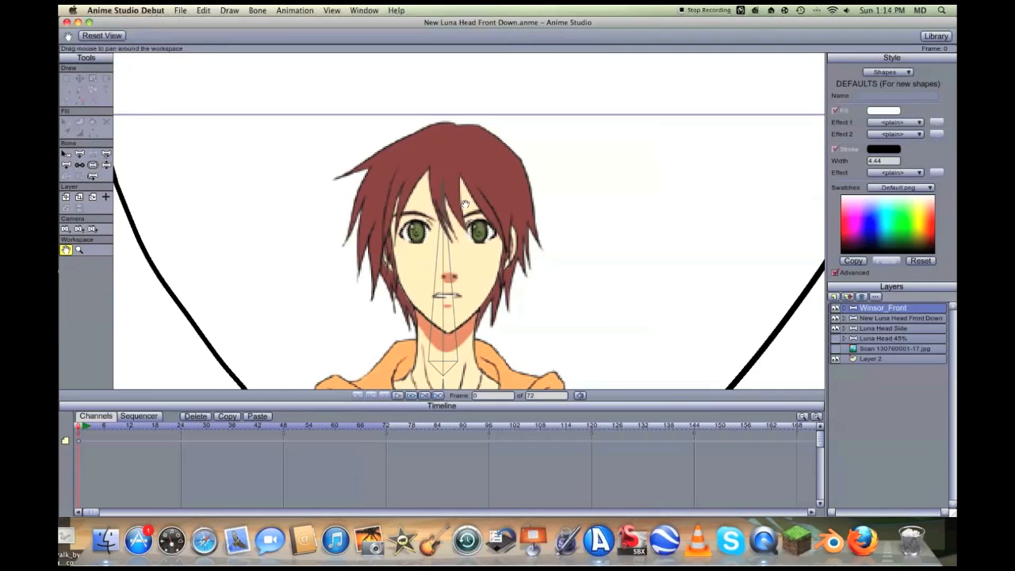
{"action": "scroll", "coordinate": [357, 262], "scroll_direction": "down", "scroll_amount": 5}
{"action": "scroll", "coordinate": [360, 259], "scroll_direction": "up", "scroll_amount": 5}
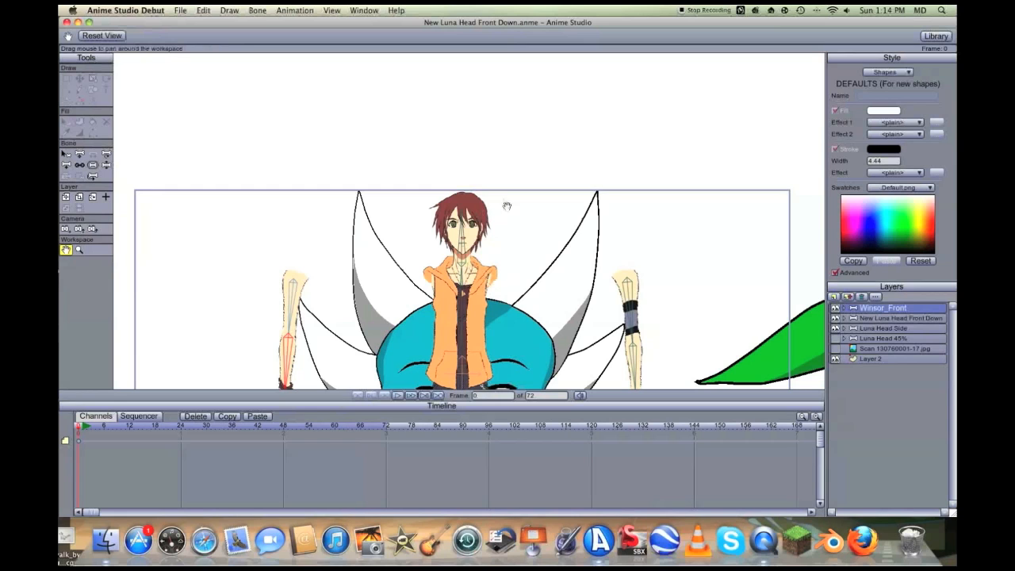
Delete the Winsor_Front layer from the project
{"action": "left_click", "coordinate": [862, 297]}
{"action": "key", "text": "Return"}
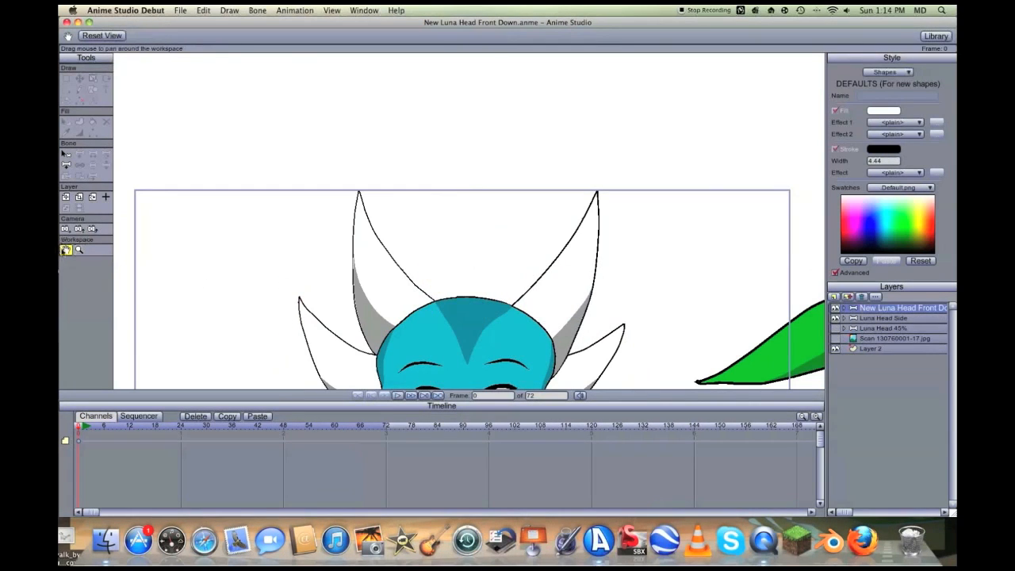
Examine the side-view Luna head next to the front-view head, both at a distance and close up
{"action": "left_click_drag", "start_coordinate": [637, 249], "coordinate": [198, 118]}
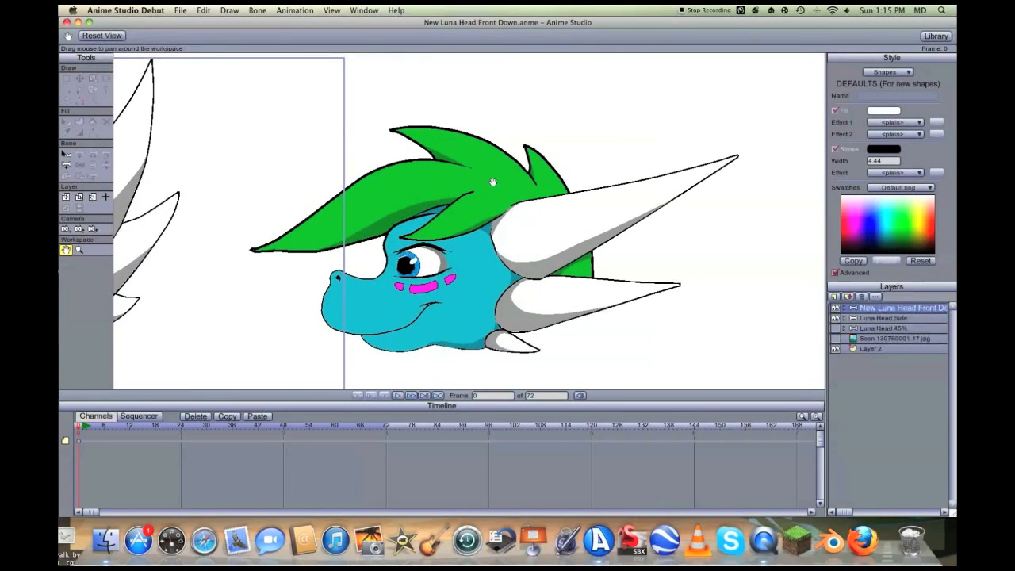
{"action": "scroll", "coordinate": [471, 176], "scroll_direction": "down", "scroll_amount": 10}
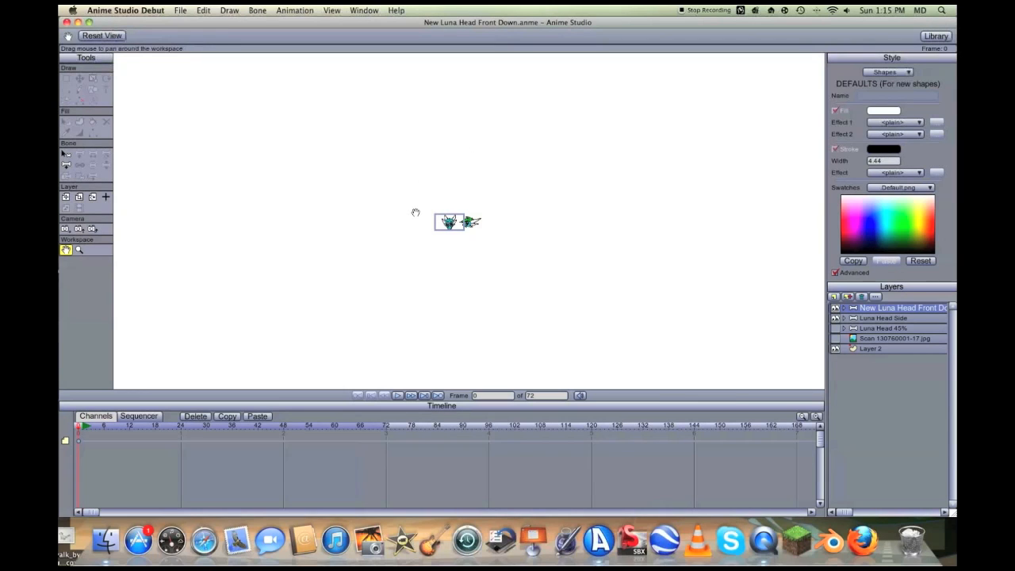
{"action": "scroll", "coordinate": [413, 207], "scroll_direction": "up", "scroll_amount": 10}
{"action": "scroll", "coordinate": [412, 207], "scroll_direction": "up", "scroll_amount": 2}
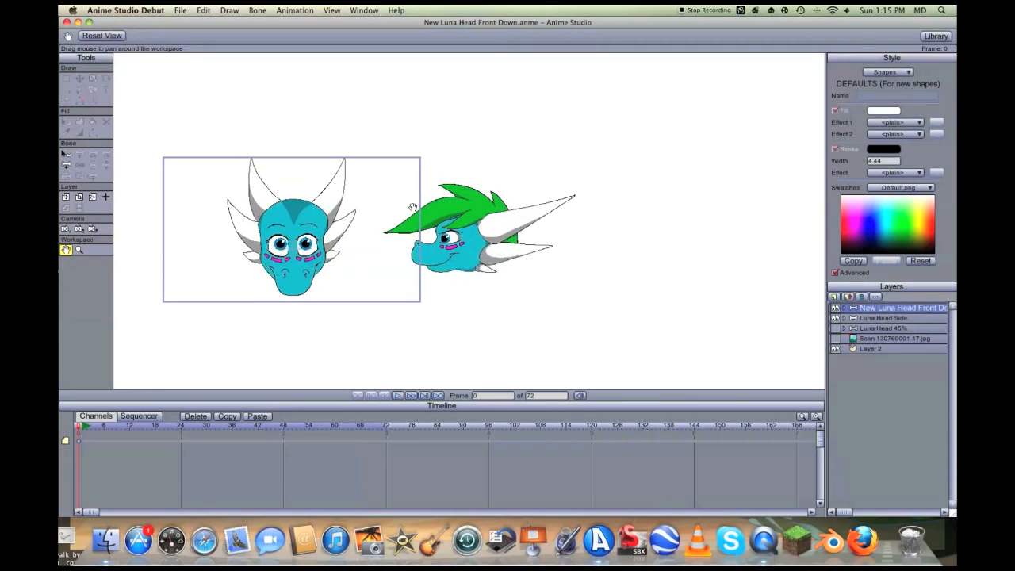
{"action": "scroll", "coordinate": [412, 207], "scroll_direction": "up", "scroll_amount": 3}
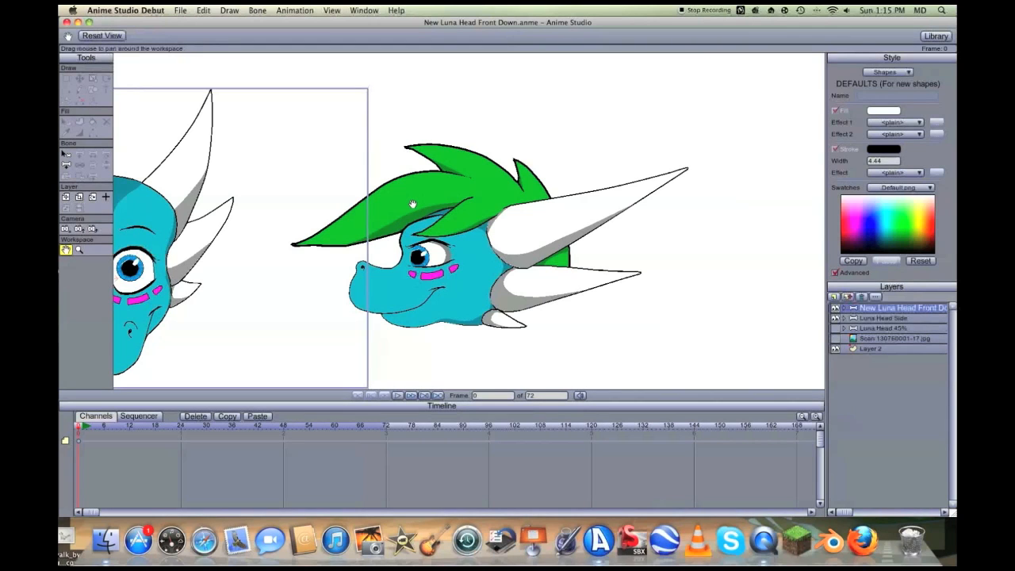
{"action": "scroll", "coordinate": [412, 204], "scroll_direction": "down", "scroll_amount": 5}
{"action": "scroll", "coordinate": [421, 230], "scroll_direction": "up", "scroll_amount": 5}
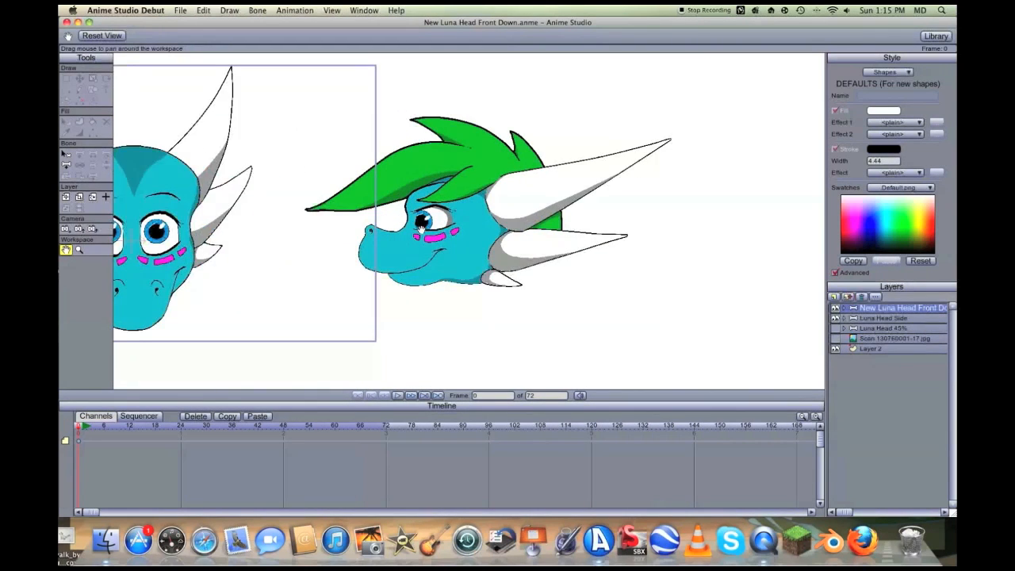
{"action": "scroll", "coordinate": [420, 230], "scroll_direction": "up", "scroll_amount": 4}
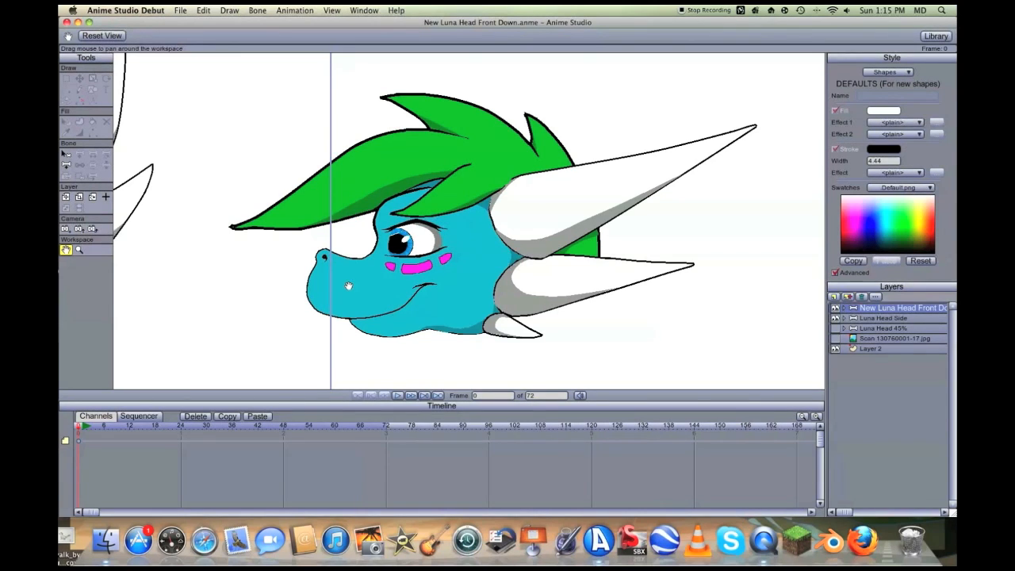
{"action": "left_click_drag", "start_coordinate": [377, 282], "coordinate": [405, 283]}
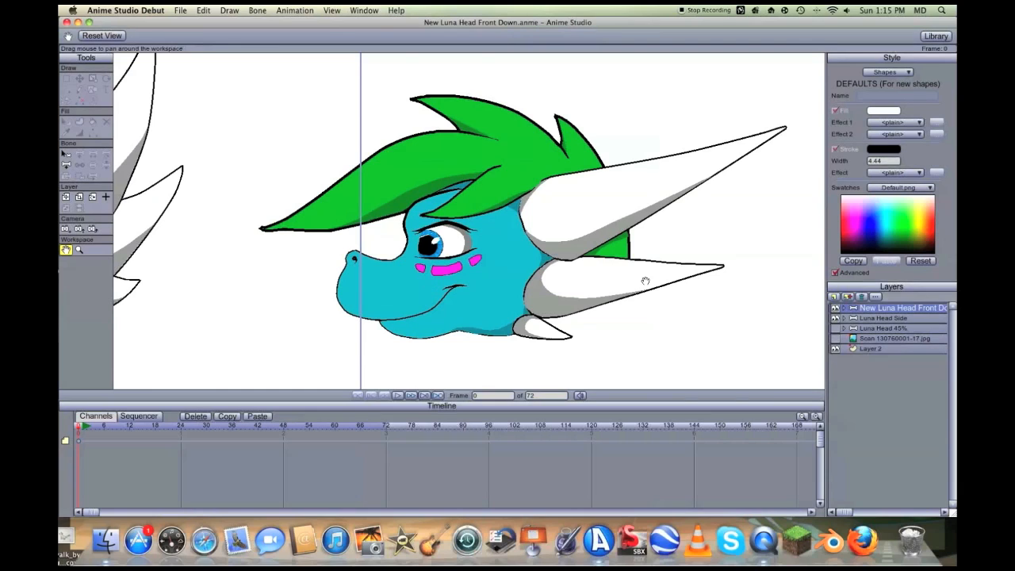
Expand the Luna Head Side layer and hide its hair front, hair mid and hair back layers
{"action": "left_click", "coordinate": [872, 319]}
{"action": "left_click", "coordinate": [846, 318]}
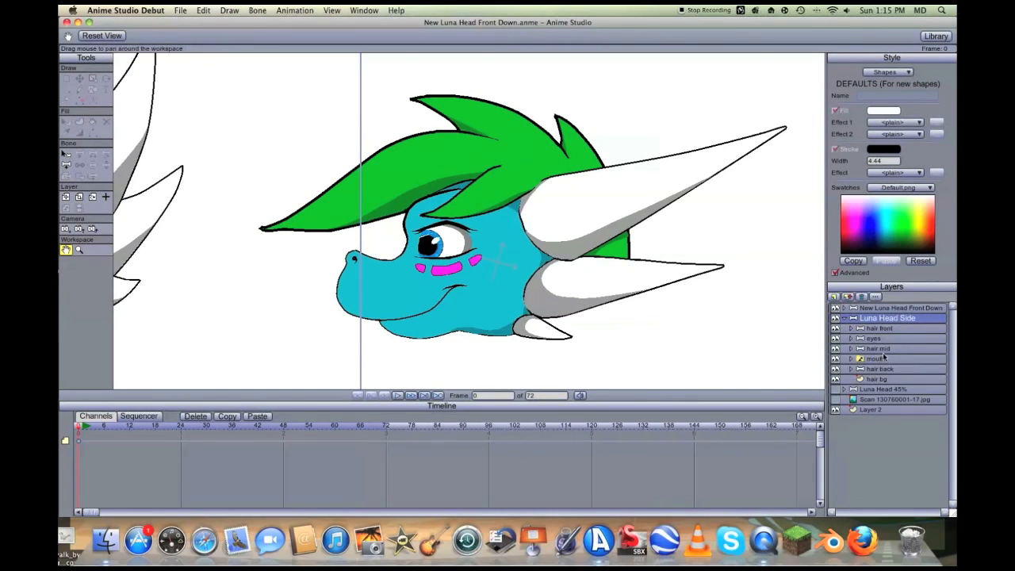
{"action": "left_click", "coordinate": [835, 328]}
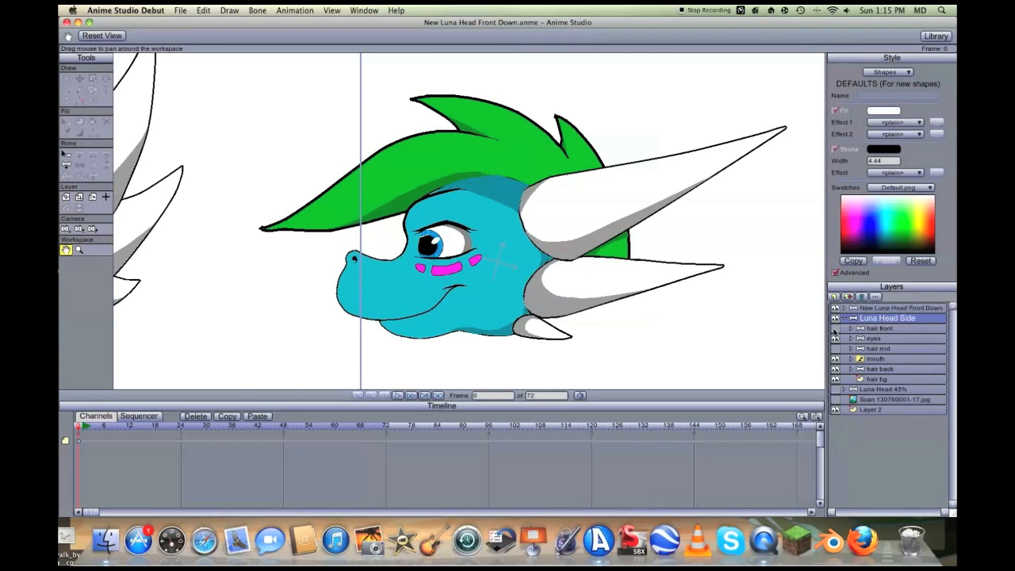
{"action": "left_click", "coordinate": [834, 368]}
{"action": "scroll", "coordinate": [381, 195], "scroll_direction": "up", "scroll_amount": 2}
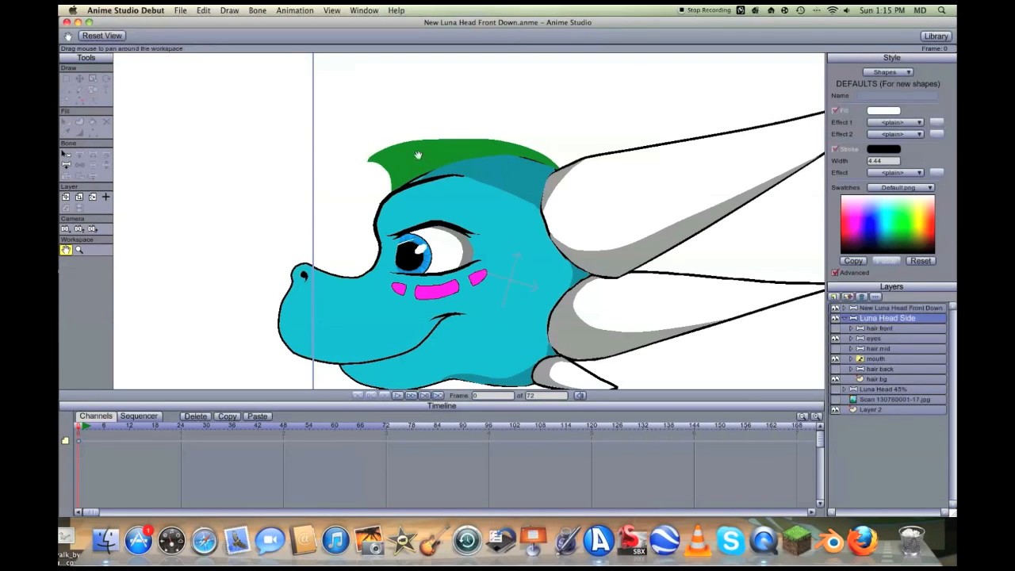
Inspect the side-view head without its hair and make its hair back layer visible again
{"action": "scroll", "coordinate": [349, 163], "scroll_direction": "up", "scroll_amount": 2}
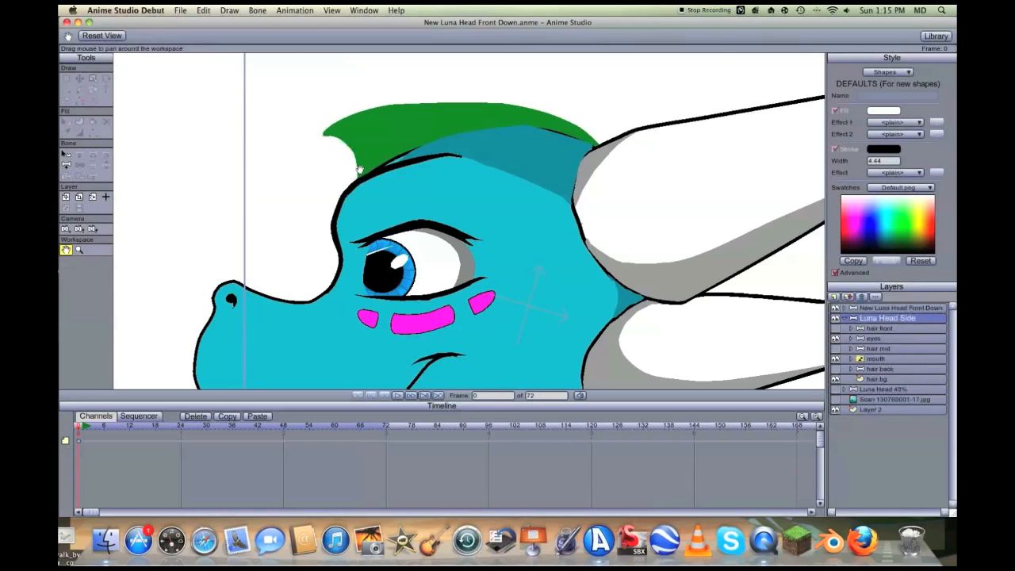
{"action": "scroll", "coordinate": [359, 168], "scroll_direction": "down", "scroll_amount": 2}
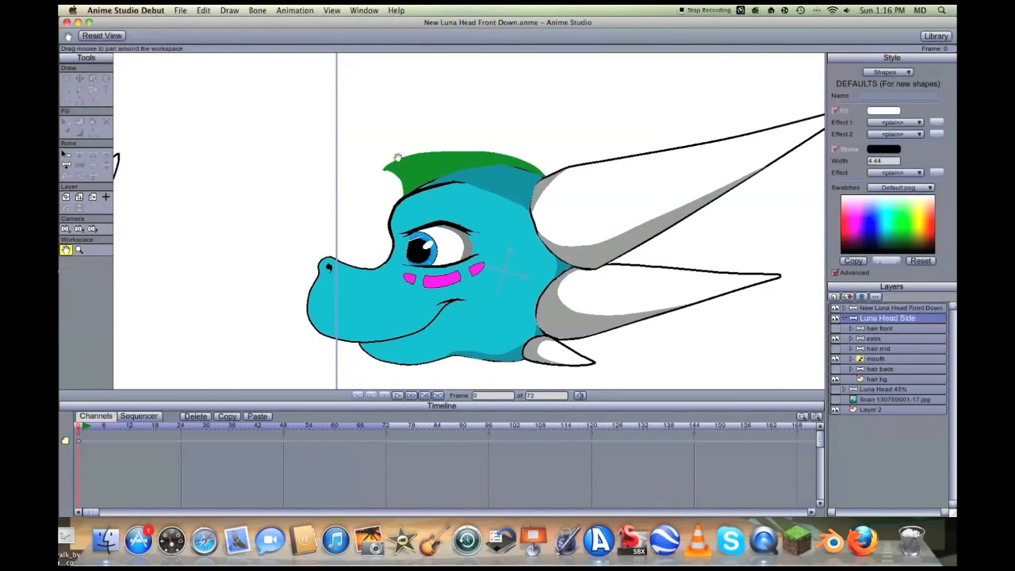
{"action": "left_click", "coordinate": [836, 369]}
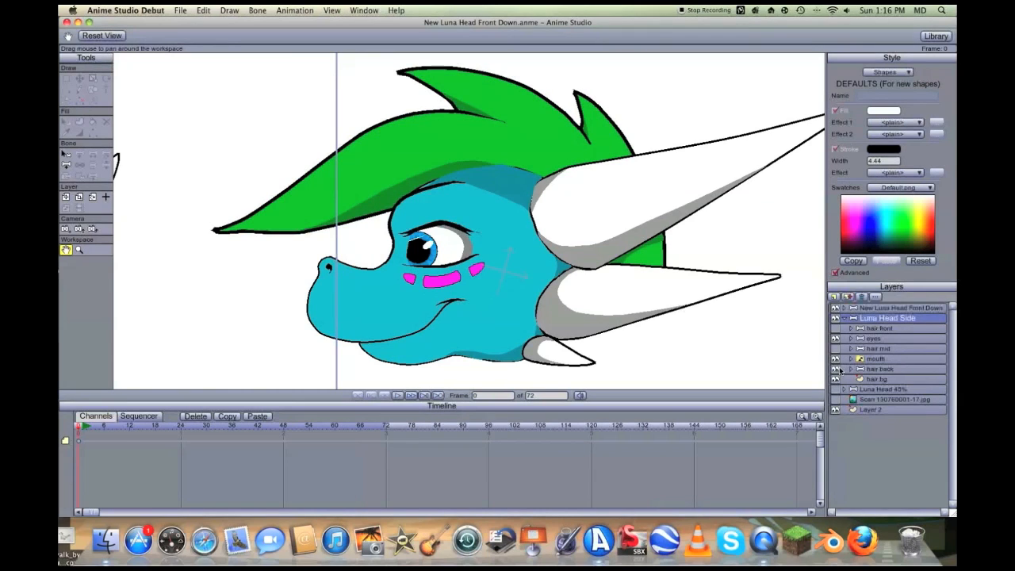
Use Manipulate Bones on the side head's hair back layer to bend the long forelock and nudge the upper and rear tufts
{"action": "left_click", "coordinate": [872, 371]}
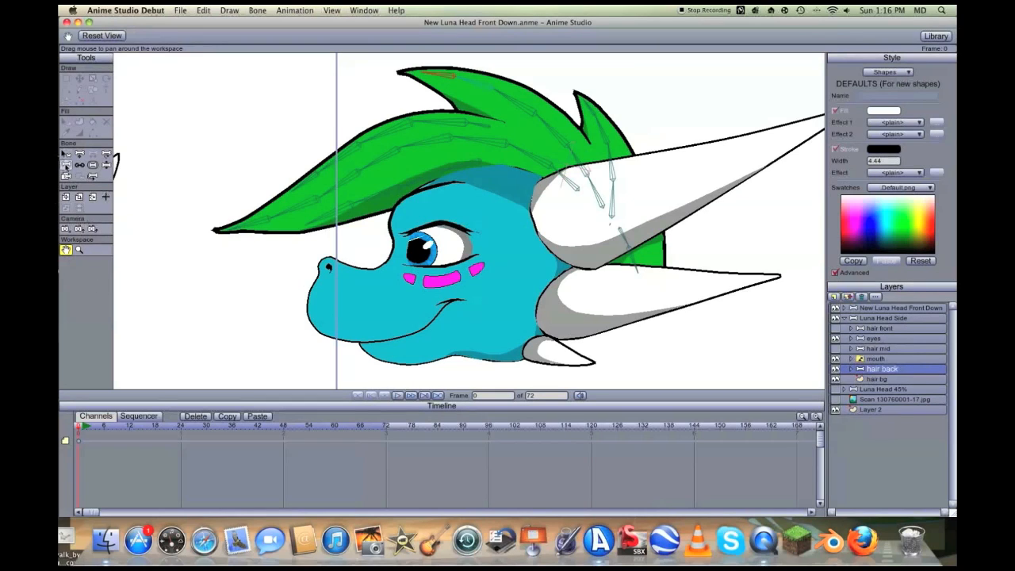
{"action": "key", "text": "z"}
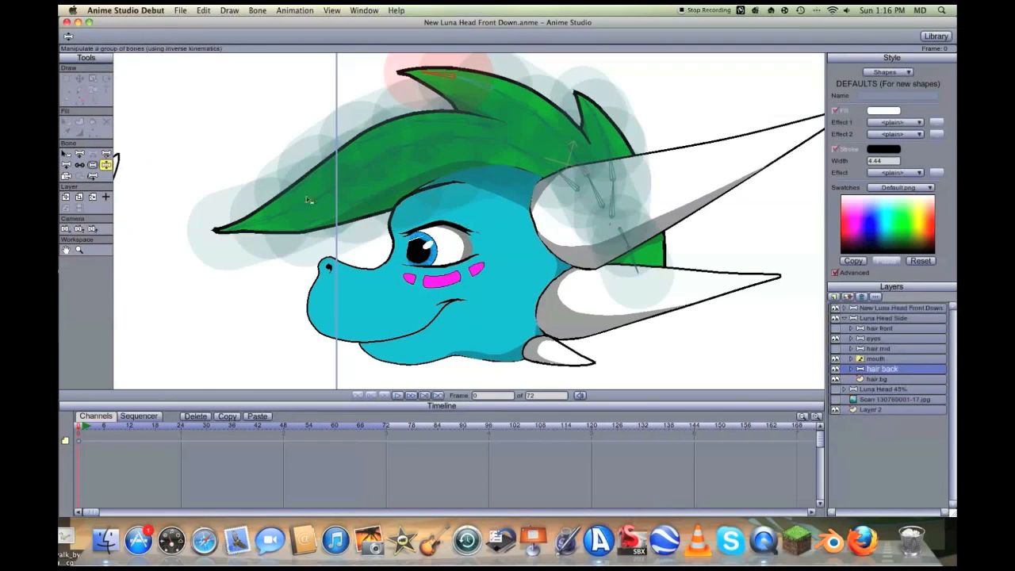
{"action": "mouse_move", "coordinate": [352, 174]}
{"action": "left_mouse_down"}
{"action": "mouse_move", "coordinate": [355, 161]}
{"action": "mouse_move", "coordinate": [344, 164]}
{"action": "mouse_move", "coordinate": [346, 177]}
{"action": "left_mouse_up"}
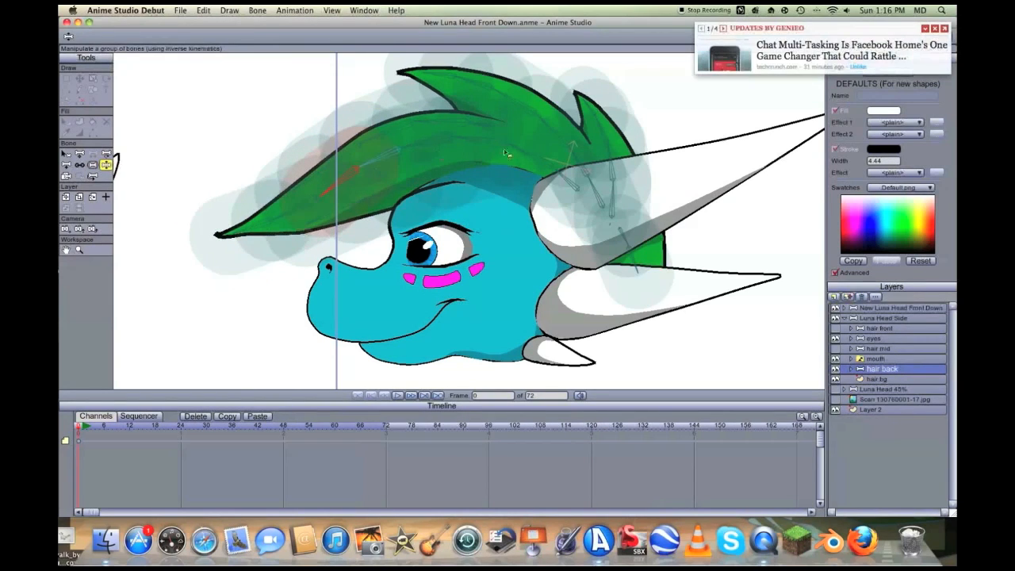
{"action": "left_click", "coordinate": [937, 30]}
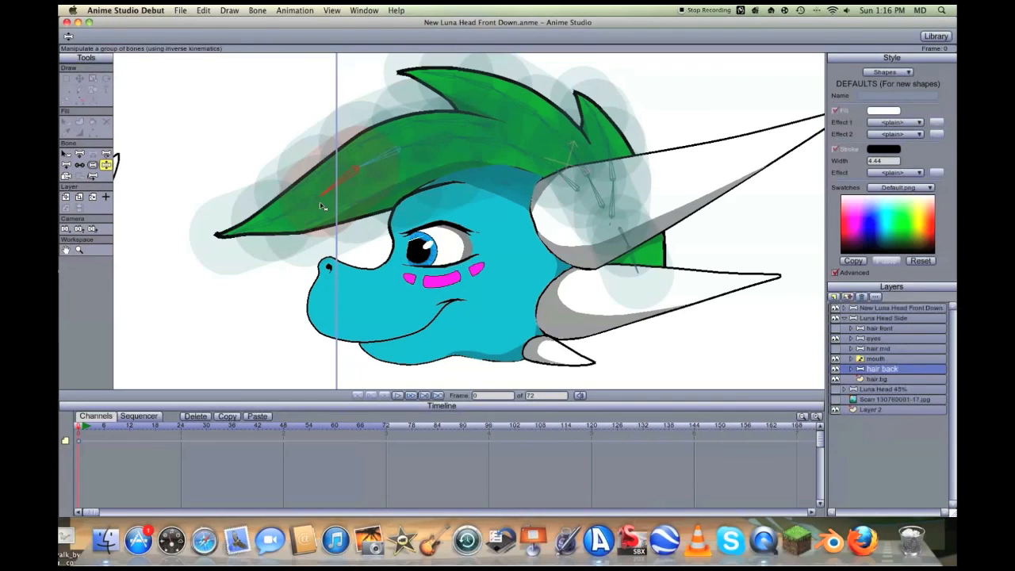
{"action": "left_click_drag", "start_coordinate": [322, 203], "coordinate": [304, 208]}
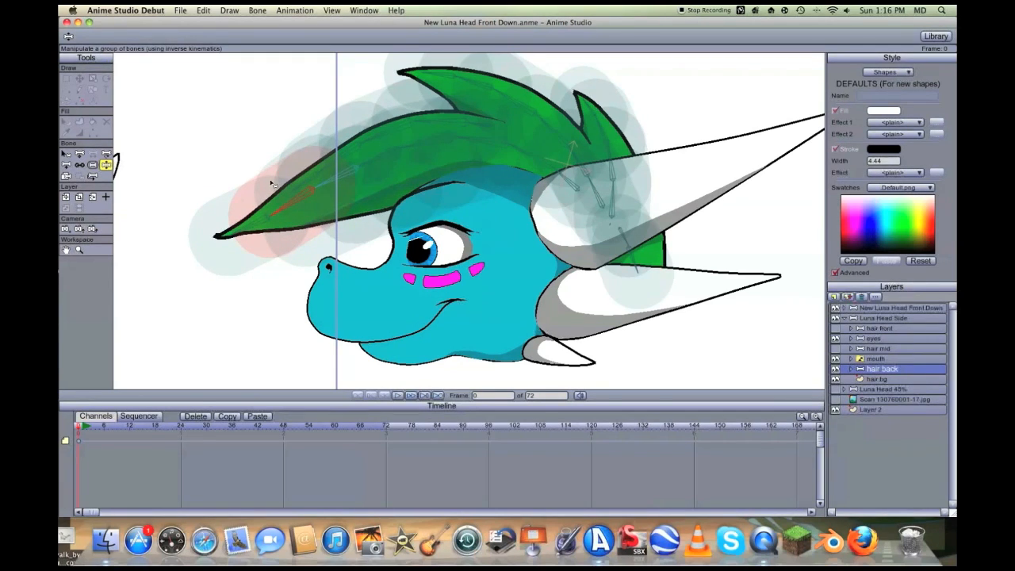
{"action": "left_click_drag", "start_coordinate": [316, 222], "coordinate": [271, 188]}
{"action": "left_click_drag", "start_coordinate": [323, 211], "coordinate": [215, 236]}
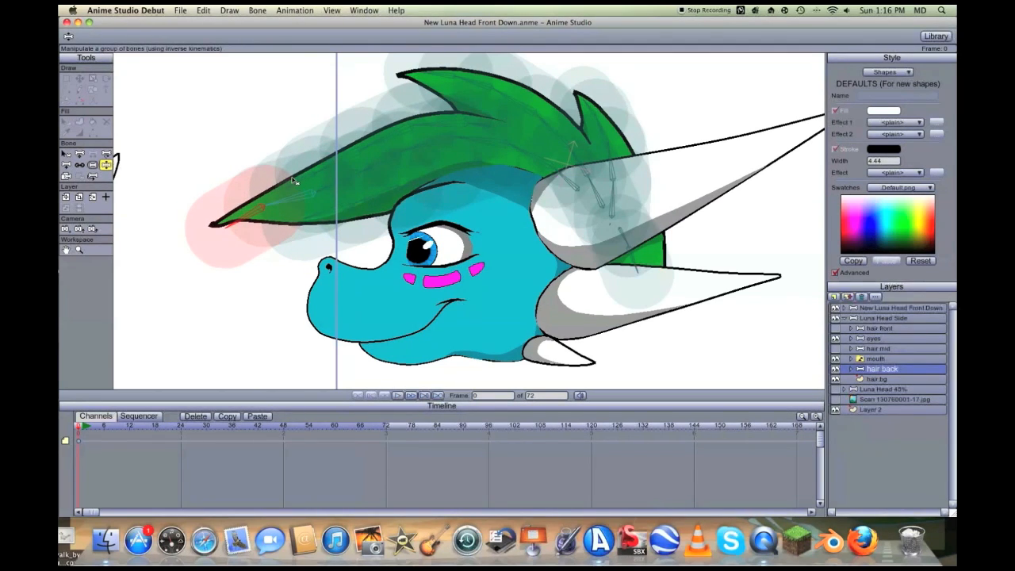
{"action": "left_click_drag", "start_coordinate": [252, 207], "coordinate": [248, 195]}
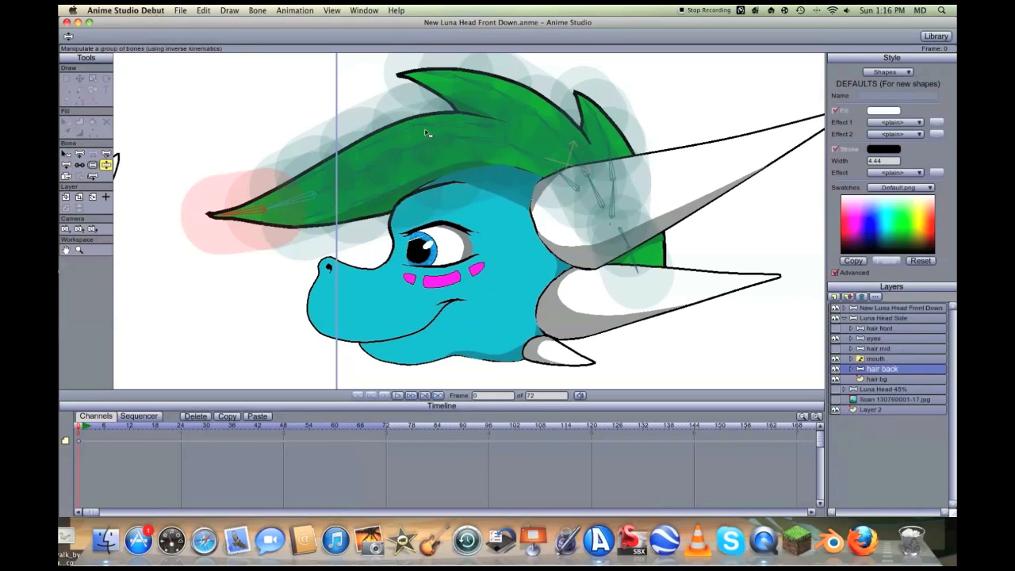
{"action": "left_click_drag", "start_coordinate": [452, 76], "coordinate": [449, 71]}
{"action": "mouse_move", "coordinate": [576, 94]}
{"action": "left_mouse_down"}
{"action": "mouse_move", "coordinate": [594, 89]}
{"action": "mouse_move", "coordinate": [577, 93]}
{"action": "left_mouse_up"}
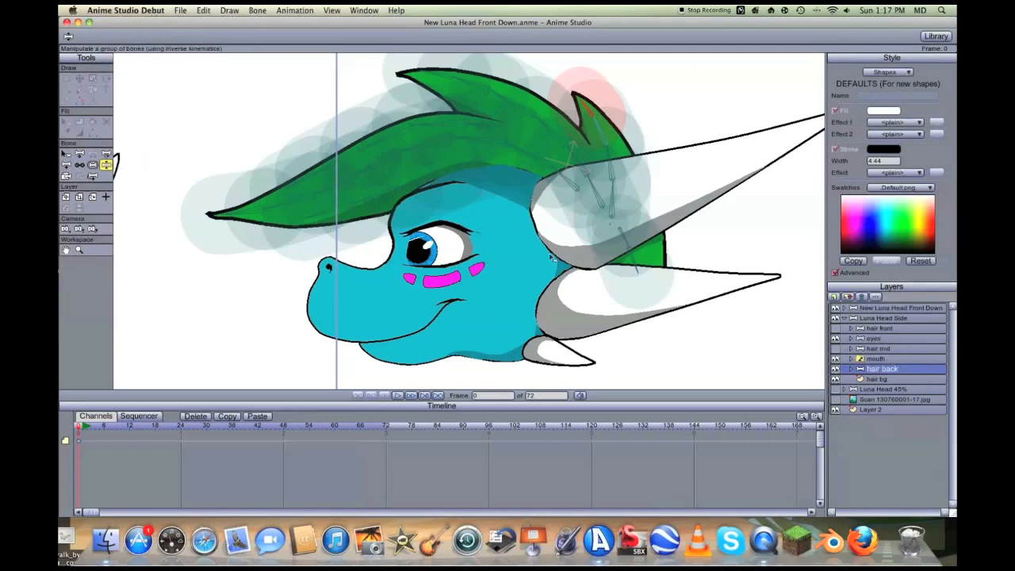
Show the side head's hair front layer and bend its lock down toward the eye with its bones
{"action": "left_click", "coordinate": [836, 349]}
{"action": "left_click", "coordinate": [836, 328]}
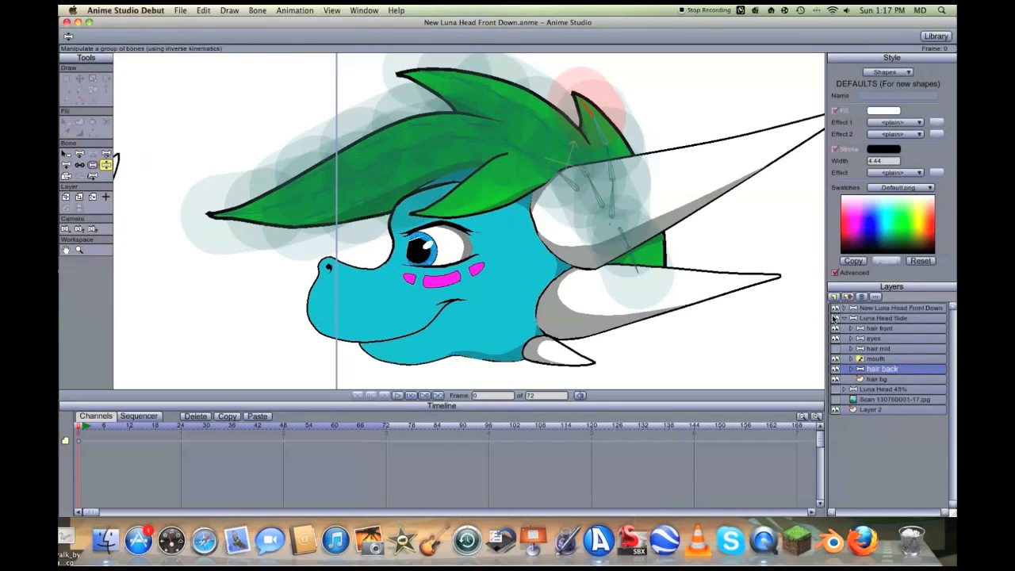
{"action": "left_click", "coordinate": [899, 329]}
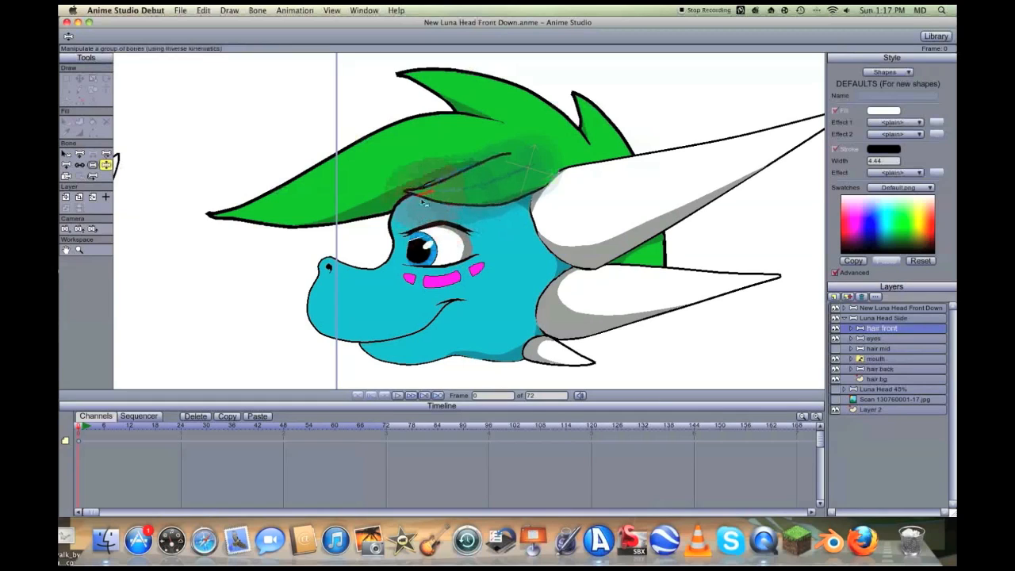
{"action": "left_click_drag", "start_coordinate": [433, 247], "coordinate": [379, 240]}
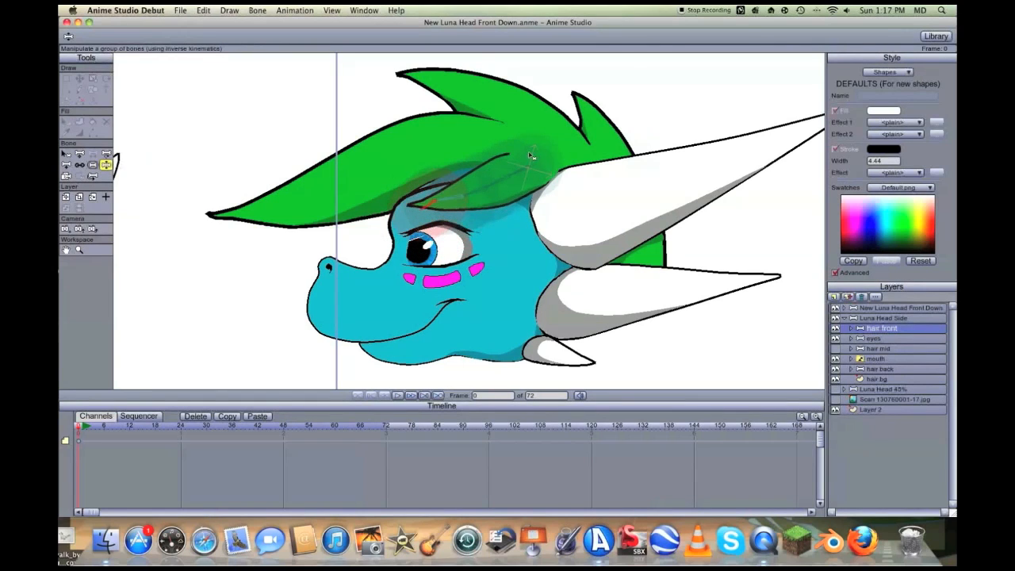
{"action": "left_click", "coordinate": [893, 370]}
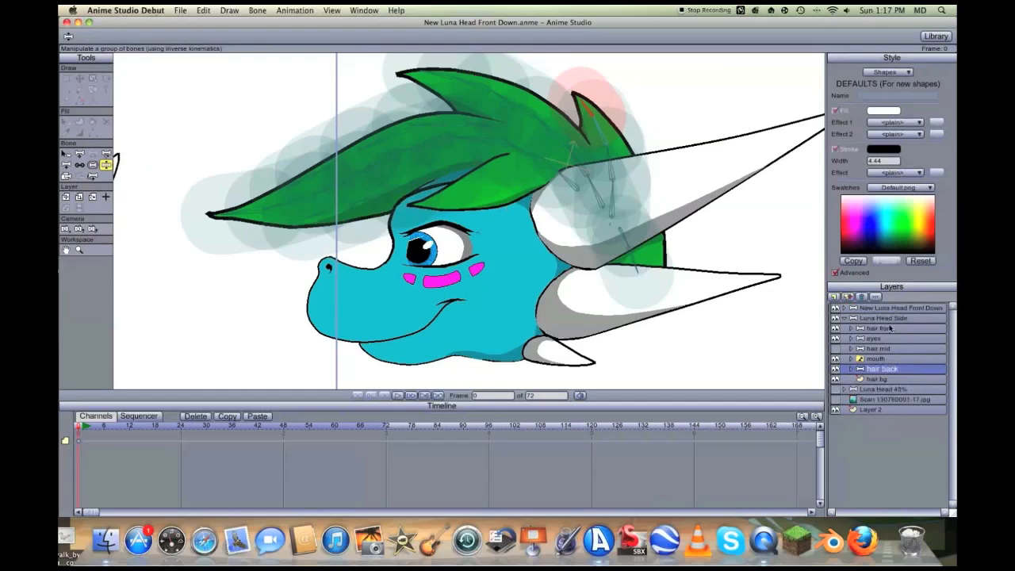
{"action": "left_click", "coordinate": [890, 327]}
{"action": "left_click_drag", "start_coordinate": [422, 192], "coordinate": [383, 223]}
{"action": "left_click_drag", "start_coordinate": [474, 188], "coordinate": [460, 173]}
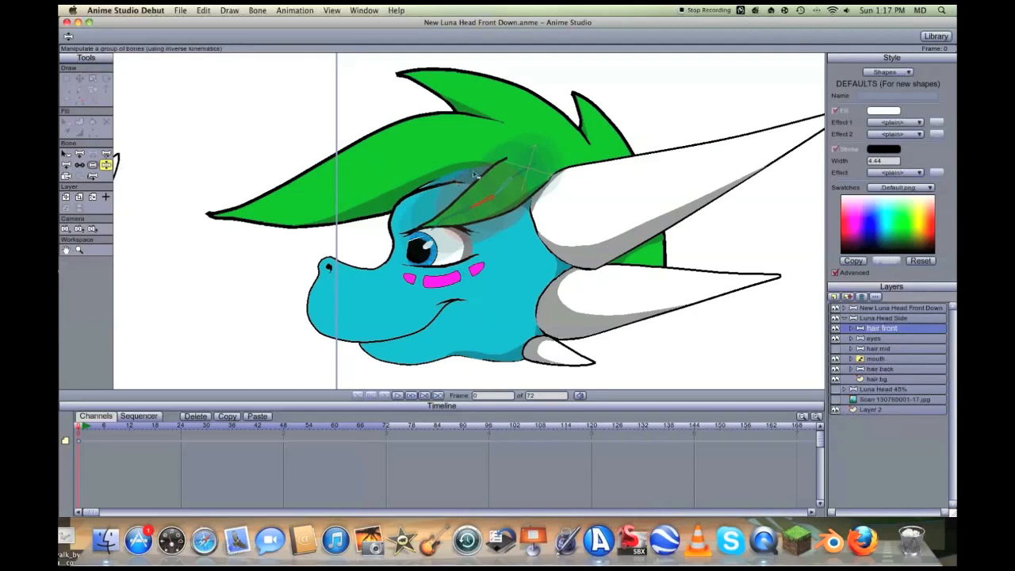
Repose the hair back layer's long forelock and go through the bones of the hair front and hair mid layers
{"action": "left_click", "coordinate": [876, 351]}
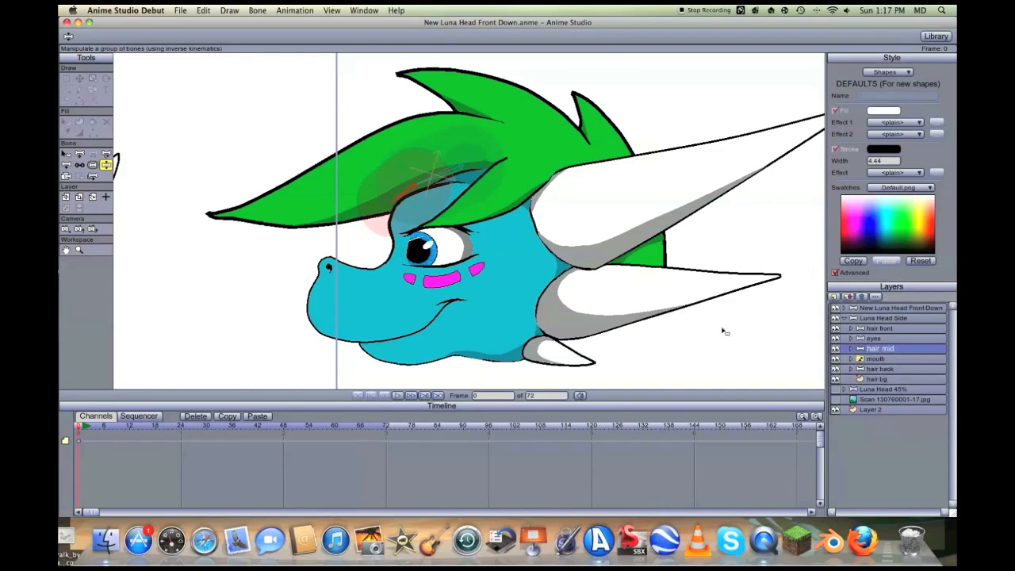
{"action": "left_click", "coordinate": [905, 369]}
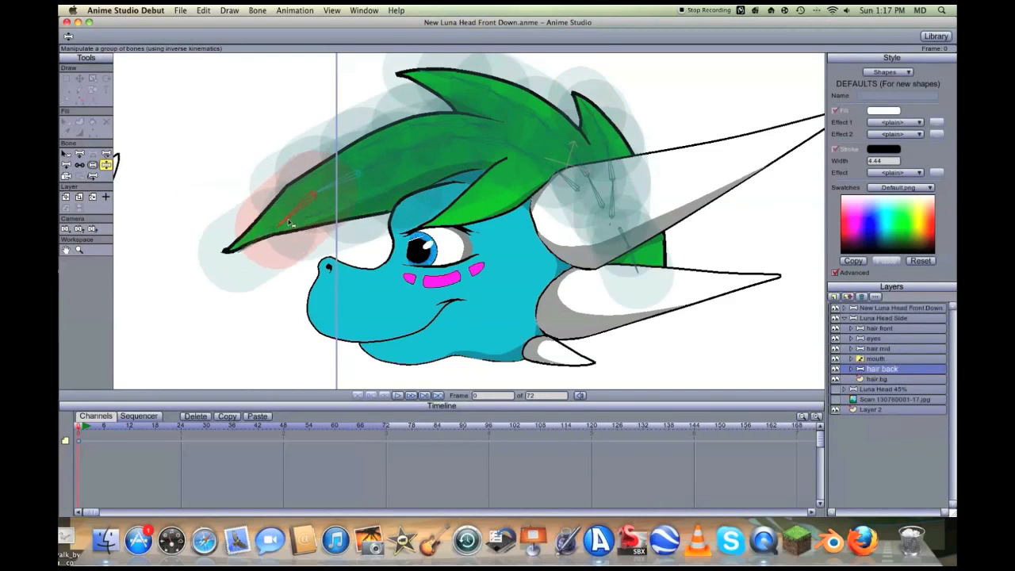
{"action": "left_click_drag", "start_coordinate": [280, 236], "coordinate": [266, 214]}
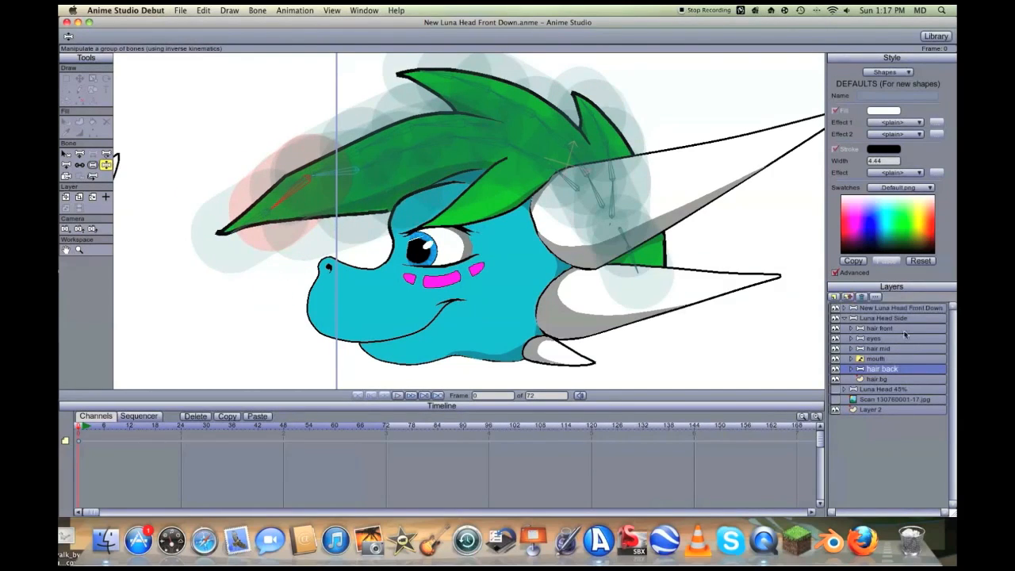
{"action": "left_click", "coordinate": [904, 329]}
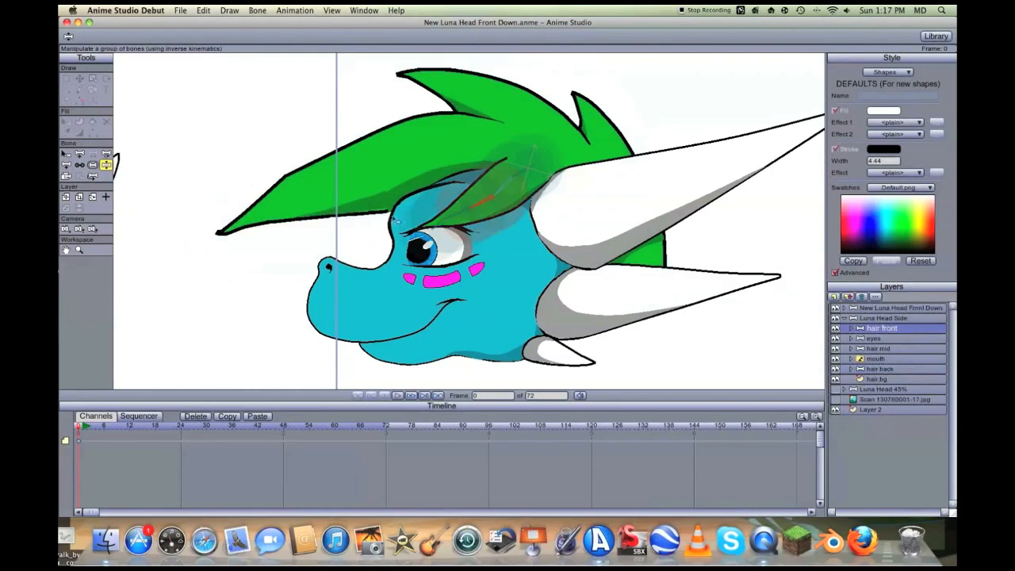
{"action": "left_click", "coordinate": [876, 349]}
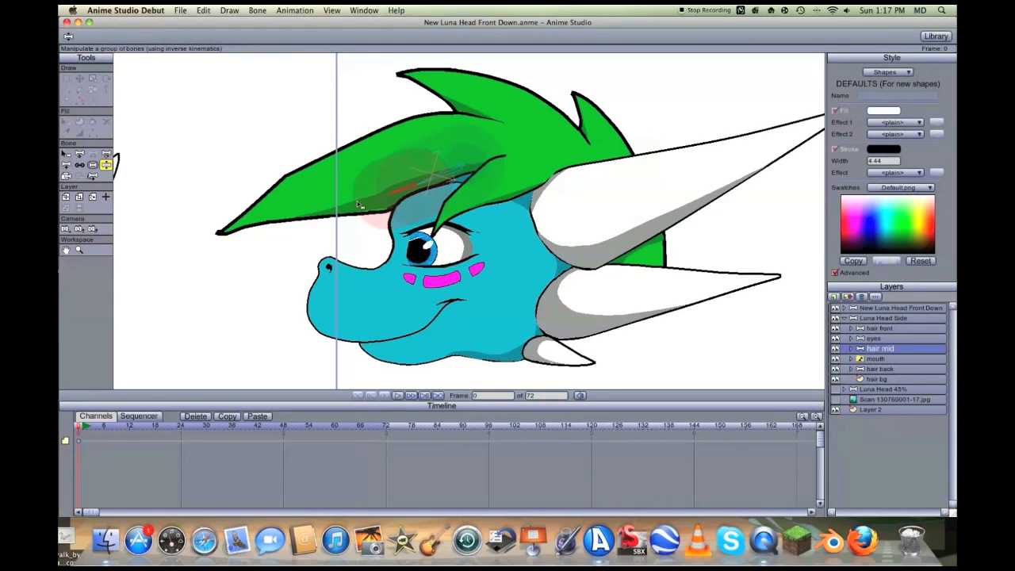
Collapse the Luna Head Side layer, and show and expand the Luna Head 45% layer
{"action": "scroll", "coordinate": [355, 203], "scroll_direction": "down", "scroll_amount": 10}
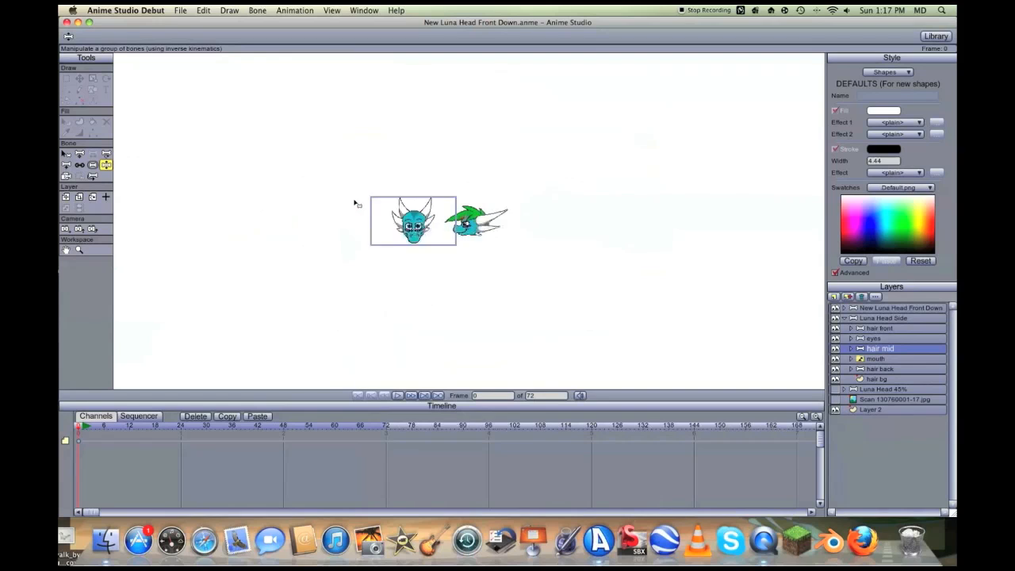
{"action": "scroll", "coordinate": [355, 203], "scroll_direction": "up", "scroll_amount": 5}
{"action": "left_click", "coordinate": [854, 318]}
{"action": "left_click", "coordinate": [844, 318]}
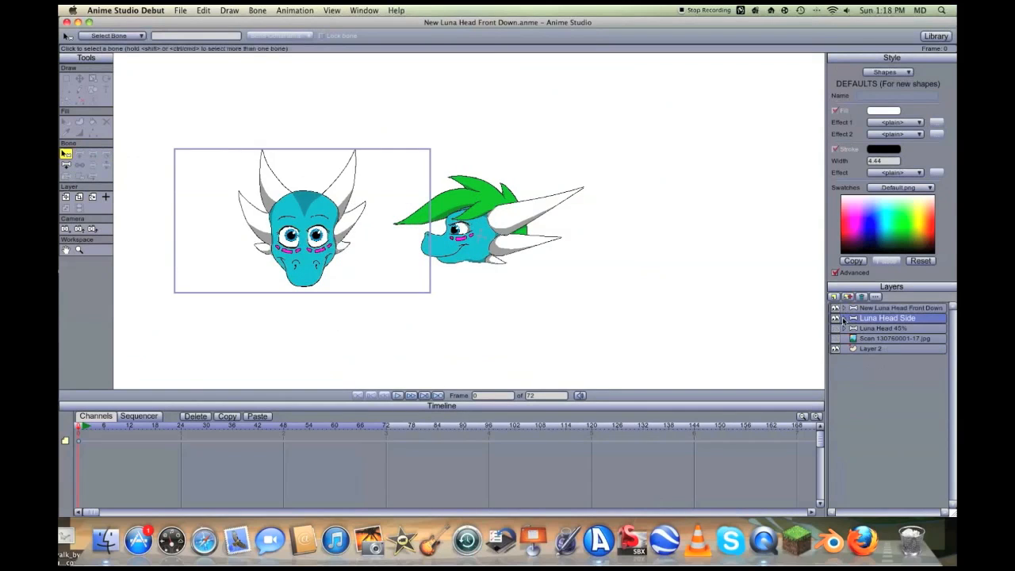
{"action": "left_click", "coordinate": [836, 329]}
{"action": "left_click", "coordinate": [845, 329]}
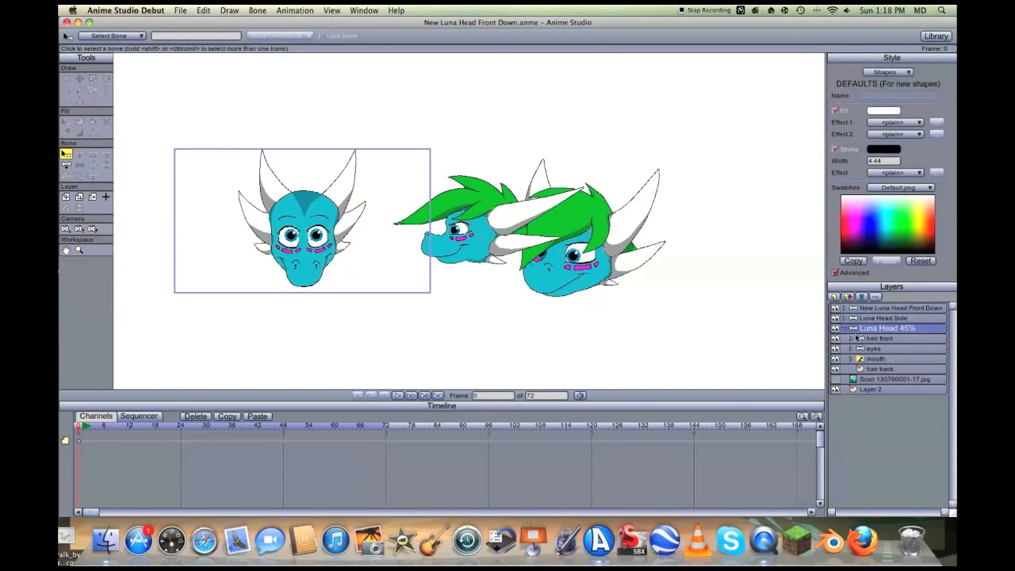
Hide the Luna Head Side layer and examine the bones of the 45% head's hair front layer close up
{"action": "left_click", "coordinate": [877, 338]}
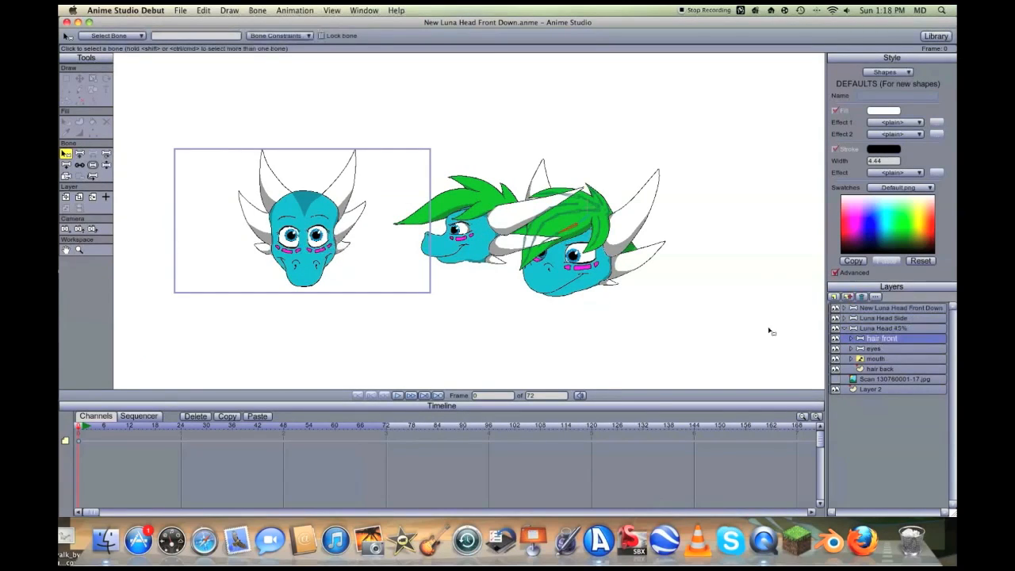
{"action": "left_click", "coordinate": [66, 250]}
{"action": "left_click_drag", "start_coordinate": [656, 227], "coordinate": [582, 227]}
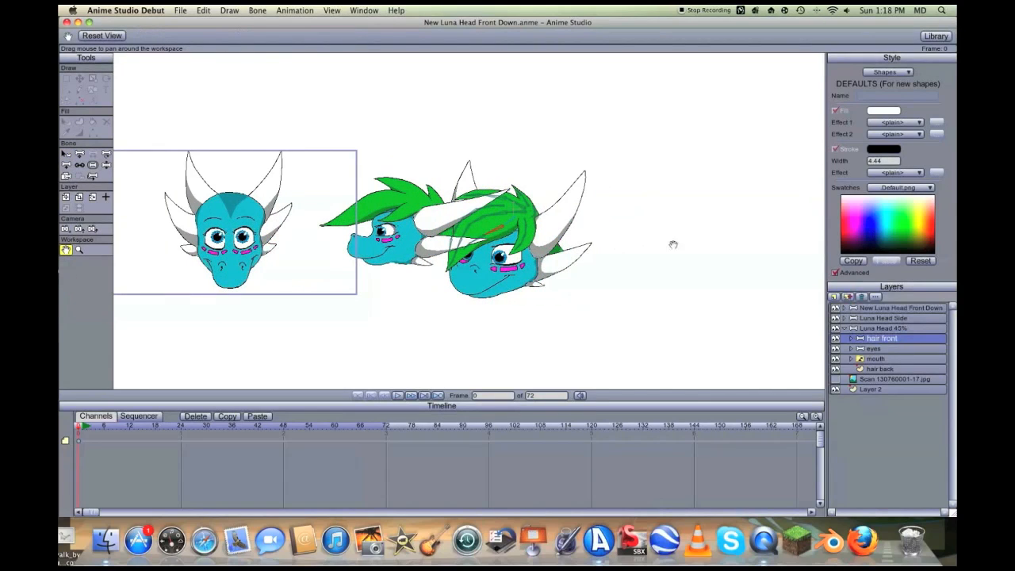
{"action": "left_click", "coordinate": [835, 318]}
{"action": "scroll", "coordinate": [665, 262], "scroll_direction": "up", "scroll_amount": 5}
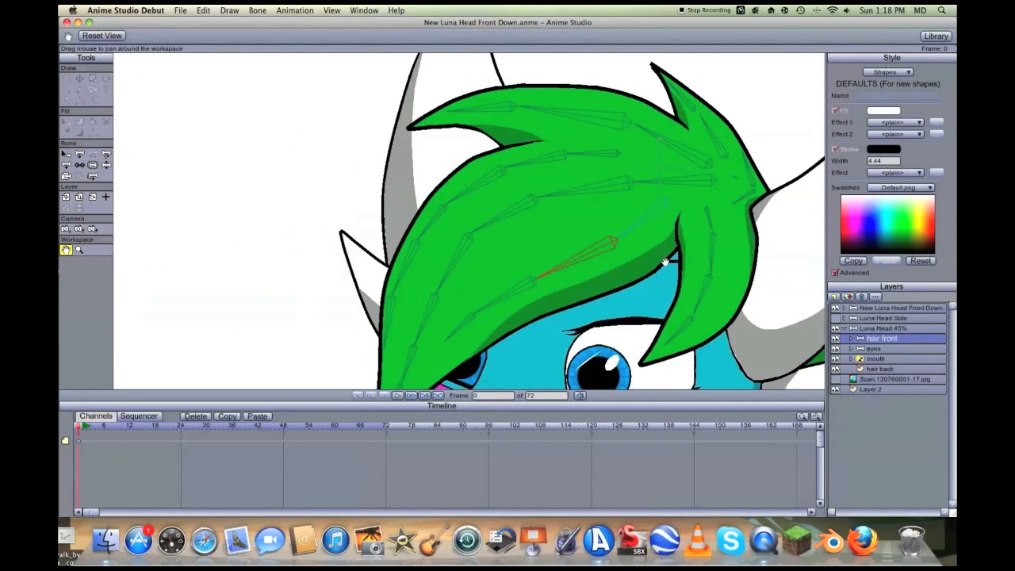
{"action": "scroll", "coordinate": [665, 262], "scroll_direction": "down", "scroll_amount": 3}
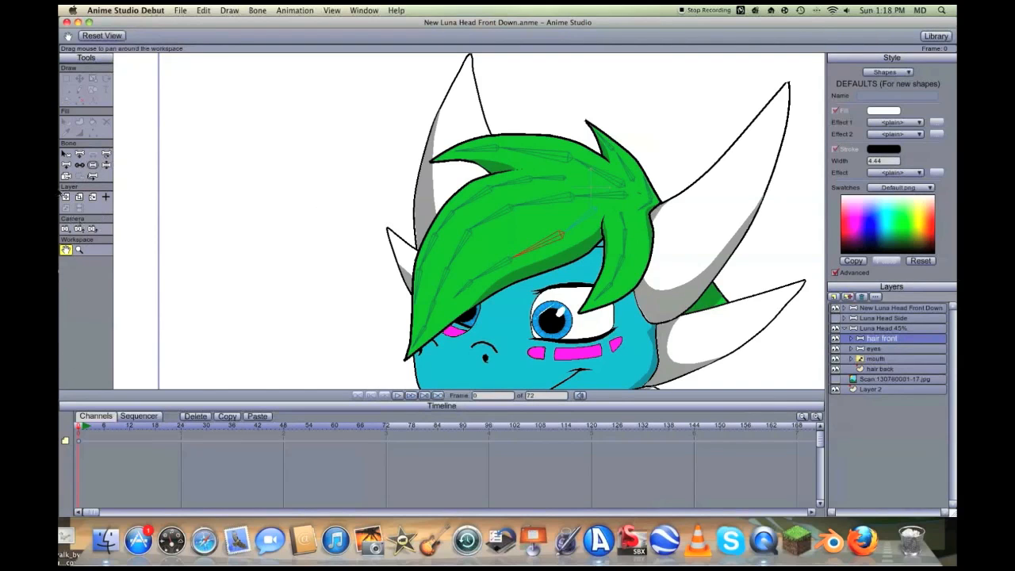
Bend the 45% head's fringe and the lock beside its eye with Manipulate Bones
{"action": "left_click", "coordinate": [105, 164]}
{"action": "left_click_drag", "start_coordinate": [600, 132], "coordinate": [499, 275]}
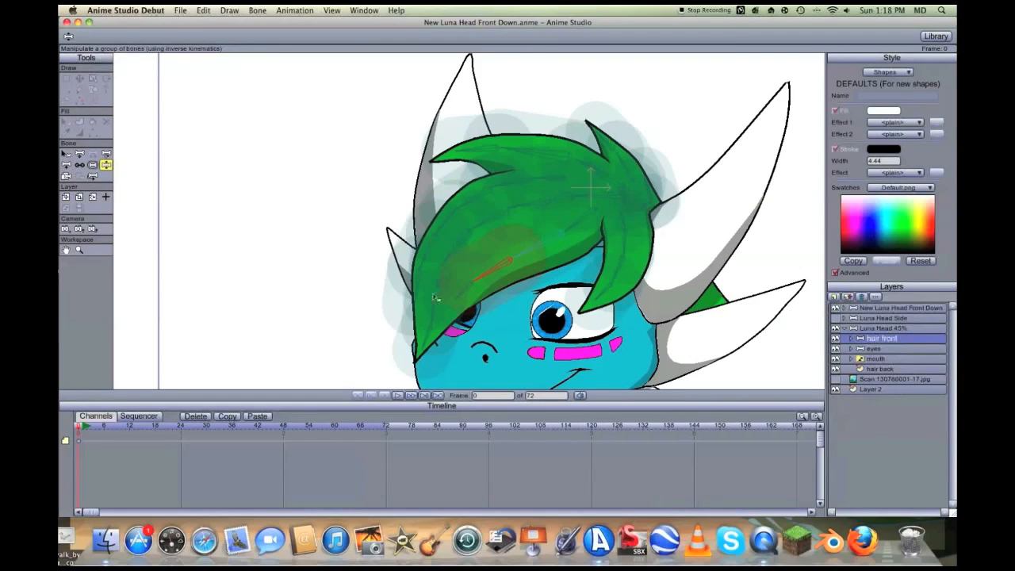
{"action": "mouse_move", "coordinate": [605, 283]}
{"action": "left_mouse_down"}
{"action": "mouse_move", "coordinate": [599, 290]}
{"action": "mouse_move", "coordinate": [578, 272]}
{"action": "mouse_move", "coordinate": [593, 274]}
{"action": "left_mouse_up"}
Make the Luna Head Side layer visible again and collapse the Luna Head 45% layer
{"action": "scroll", "coordinate": [590, 224], "scroll_direction": "down", "scroll_amount": 4}
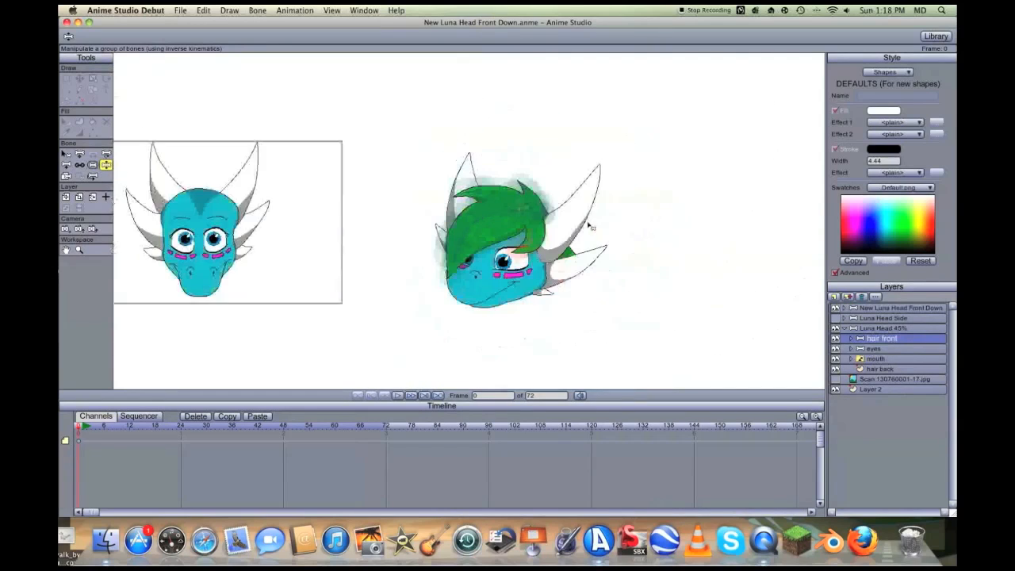
{"action": "left_click", "coordinate": [835, 318]}
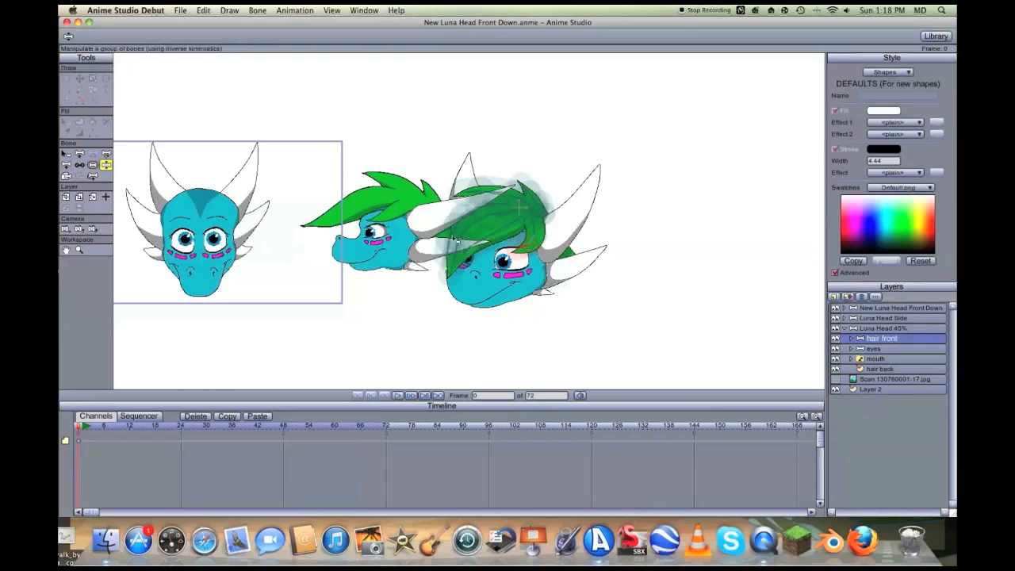
{"action": "left_click", "coordinate": [846, 328]}
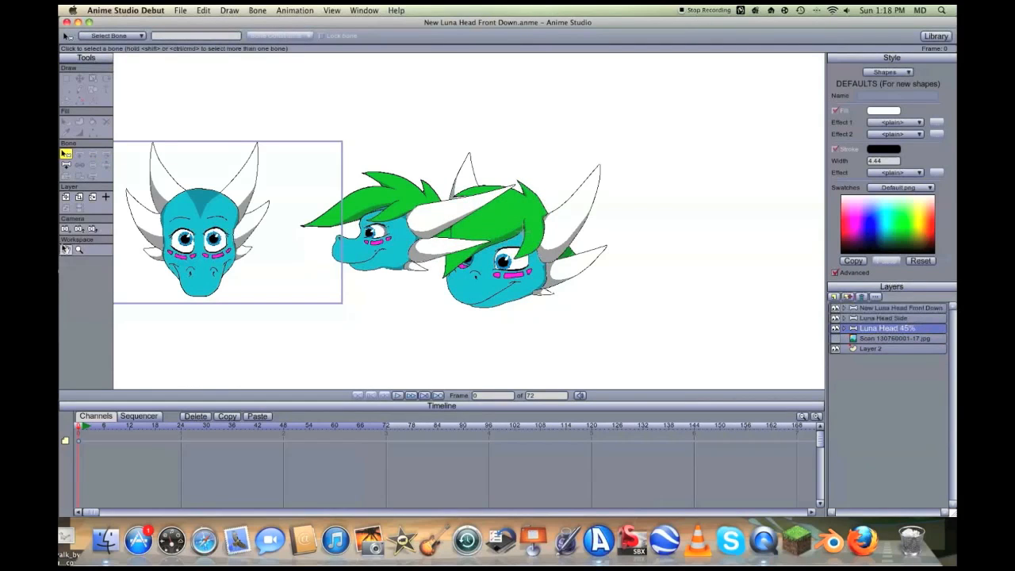
Center the view on the front head, show the scanned sketch layer and hide the New Luna Head Front Down layer
{"action": "left_click", "coordinate": [65, 250]}
{"action": "left_click_drag", "start_coordinate": [368, 264], "coordinate": [545, 275]}
{"action": "scroll", "coordinate": [464, 273], "scroll_direction": "up", "scroll_amount": 2}
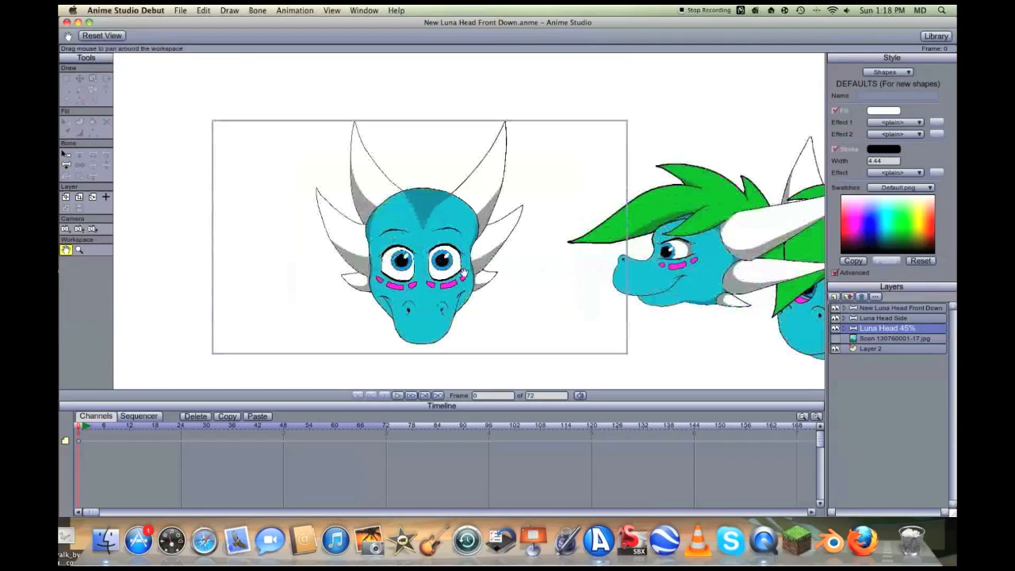
{"action": "left_click", "coordinate": [835, 339]}
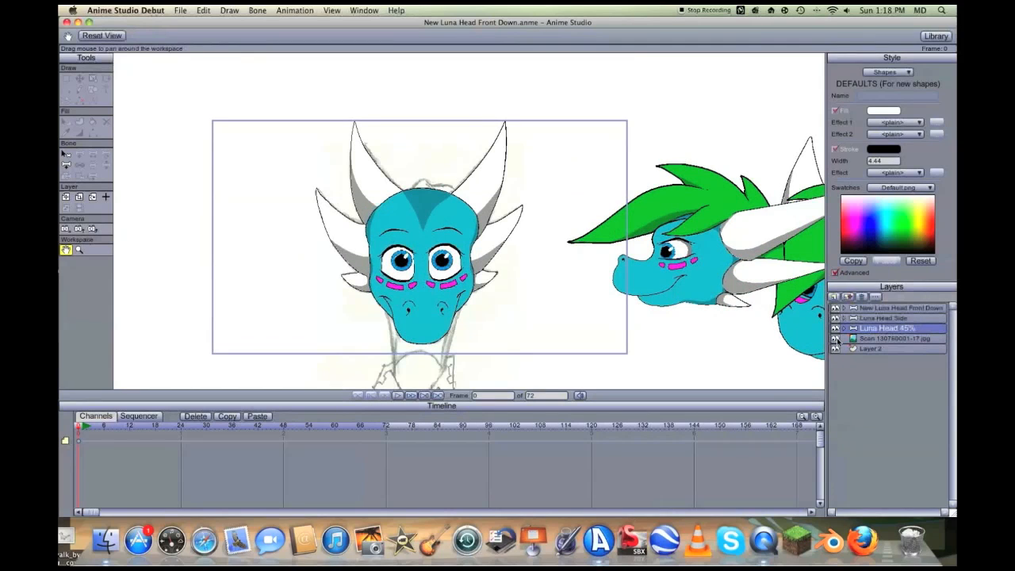
{"action": "left_click", "coordinate": [835, 308]}
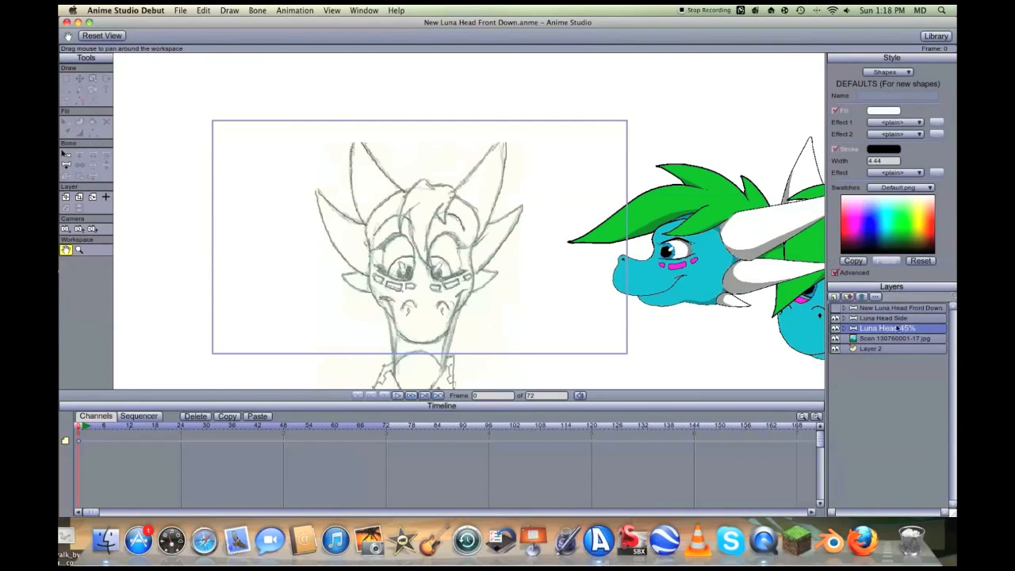
Hide the scanned sketch layer, show the New Luna Head Front Down layer and frame the front head close up
{"action": "left_click", "coordinate": [836, 338]}
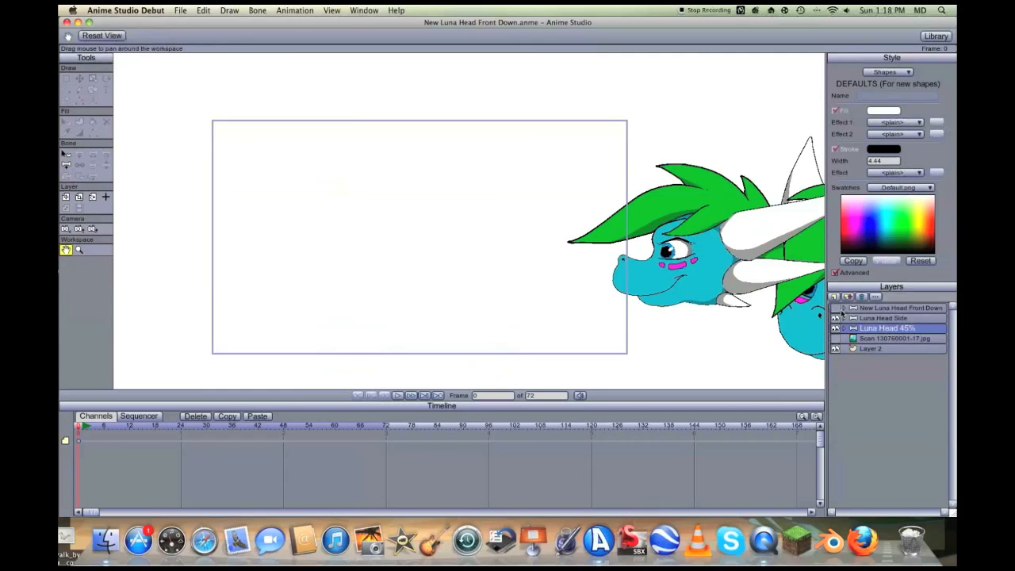
{"action": "left_click", "coordinate": [837, 309]}
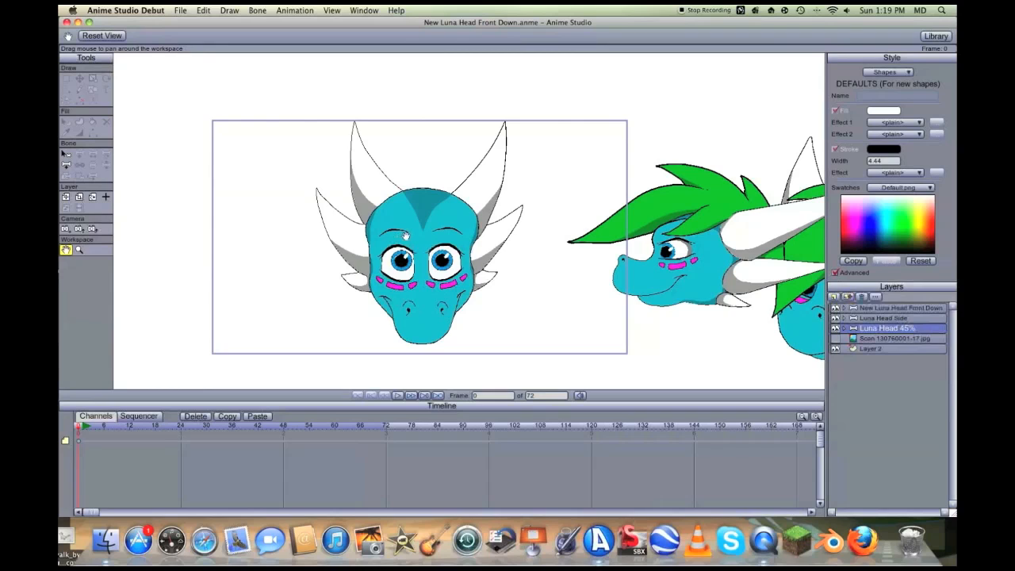
{"action": "scroll", "coordinate": [468, 238], "scroll_direction": "down", "scroll_amount": 3}
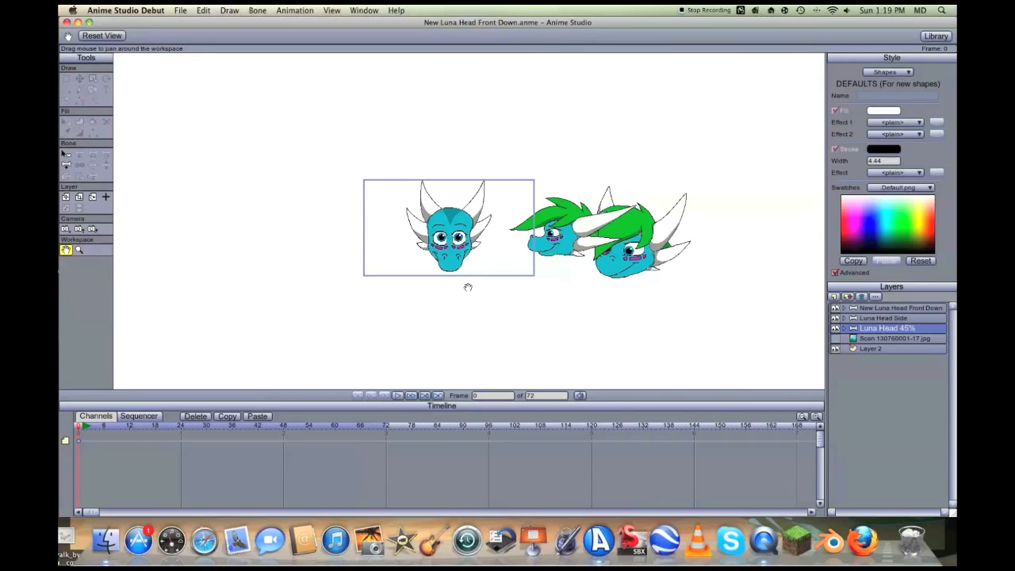
{"action": "scroll", "coordinate": [467, 286], "scroll_direction": "up", "scroll_amount": 5}
{"action": "left_click_drag", "start_coordinate": [240, 273], "coordinate": [277, 216]}
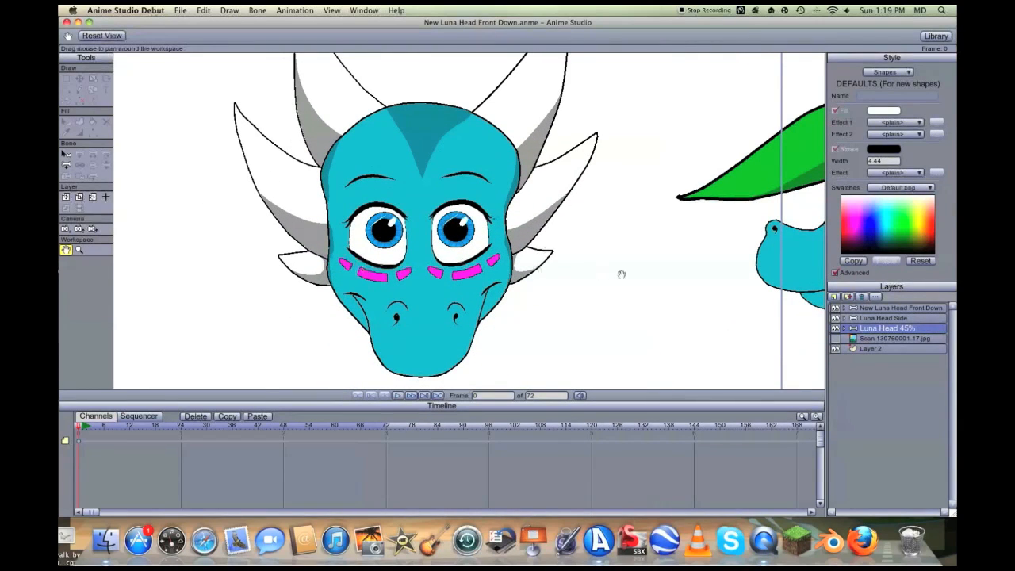
Add a vector layer named hair above the extra skin layer inside New Luna Head Front Down
{"action": "left_click", "coordinate": [859, 309]}
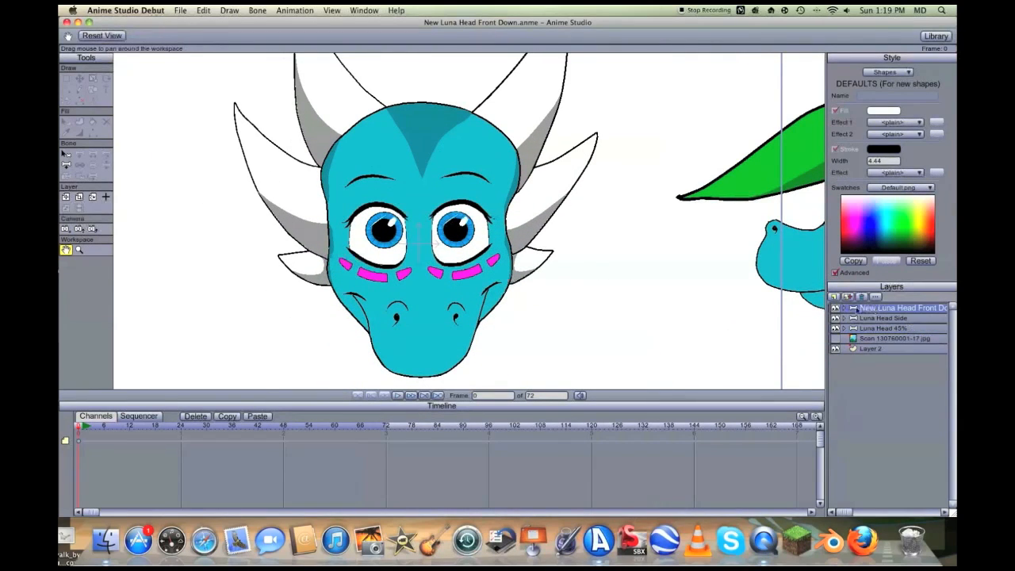
{"action": "left_click", "coordinate": [845, 308]}
{"action": "left_click", "coordinate": [882, 319]}
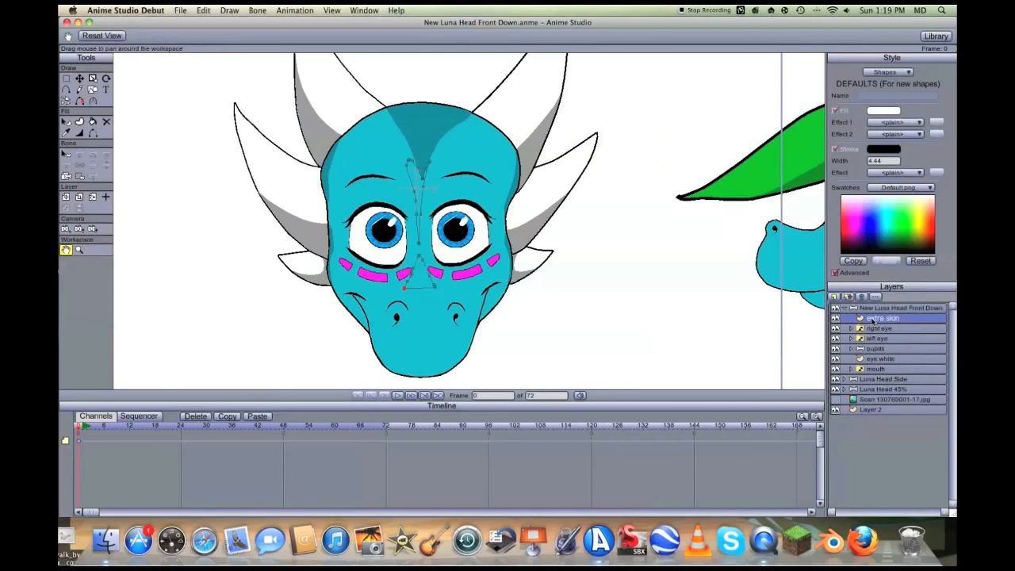
{"action": "left_click", "coordinate": [835, 296]}
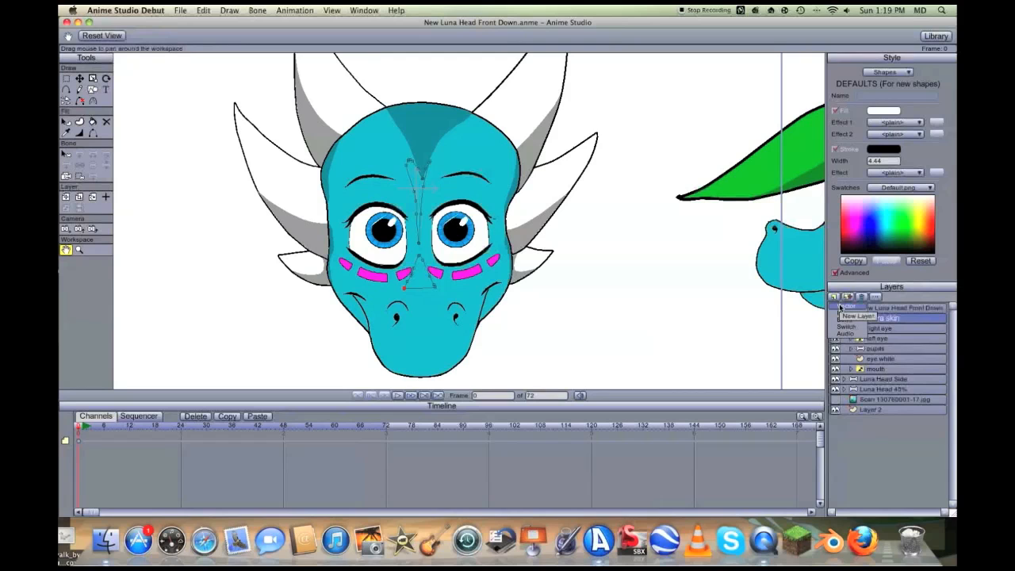
{"action": "left_click", "coordinate": [843, 307]}
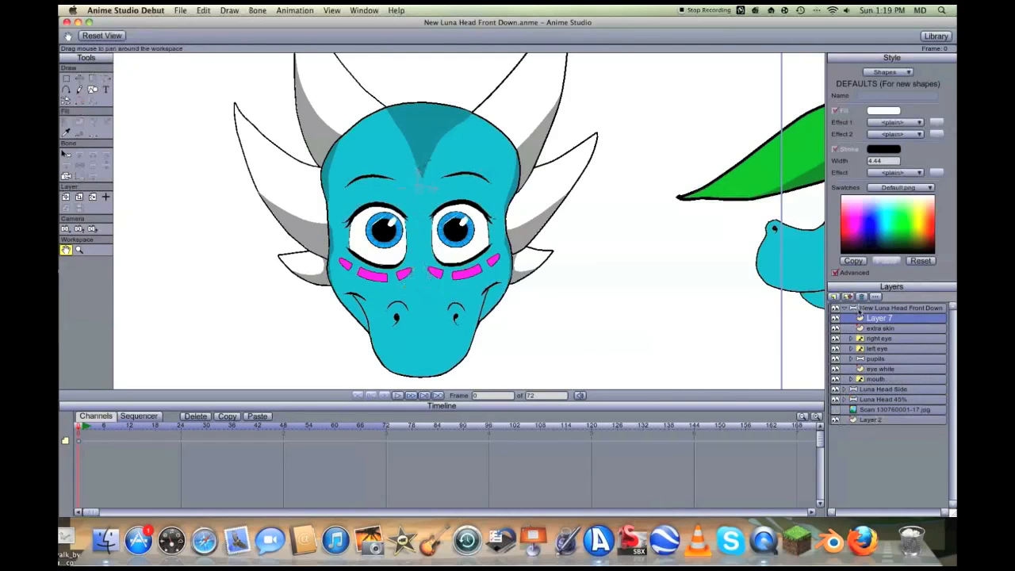
{"action": "type", "text": "hair"}
{"action": "key", "text": "Return"}
Pick up the green fill from the Luna Head Side hair front layer as the default fill for new shapes
{"action": "left_click_drag", "start_coordinate": [436, 234], "coordinate": [488, 207]}
{"action": "left_click_drag", "start_coordinate": [569, 220], "coordinate": [519, 300]}
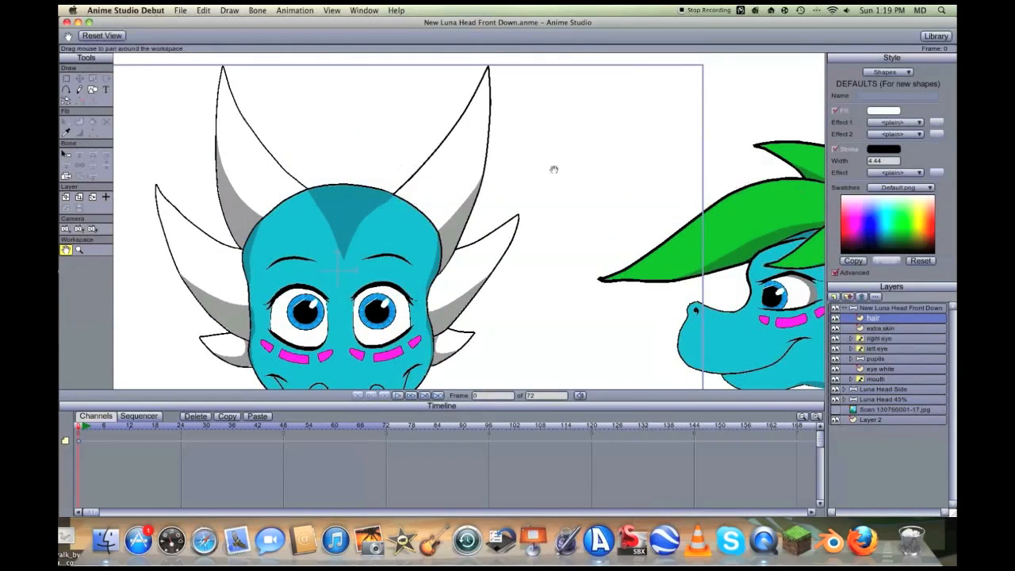
{"action": "left_click_drag", "start_coordinate": [576, 170], "coordinate": [488, 170]}
{"action": "left_click", "coordinate": [845, 389]}
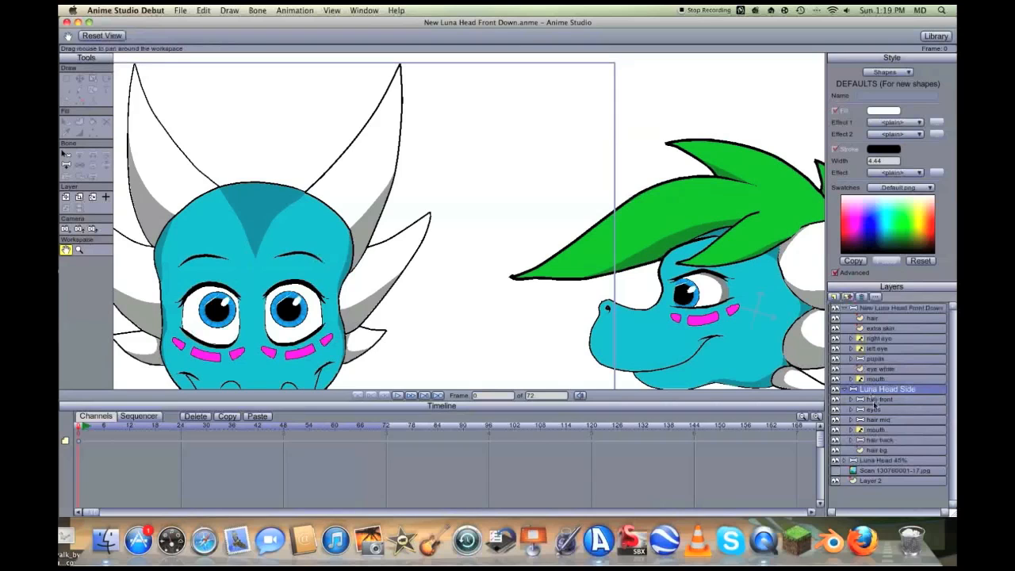
{"action": "left_click", "coordinate": [853, 400]}
{"action": "left_click", "coordinate": [869, 409]}
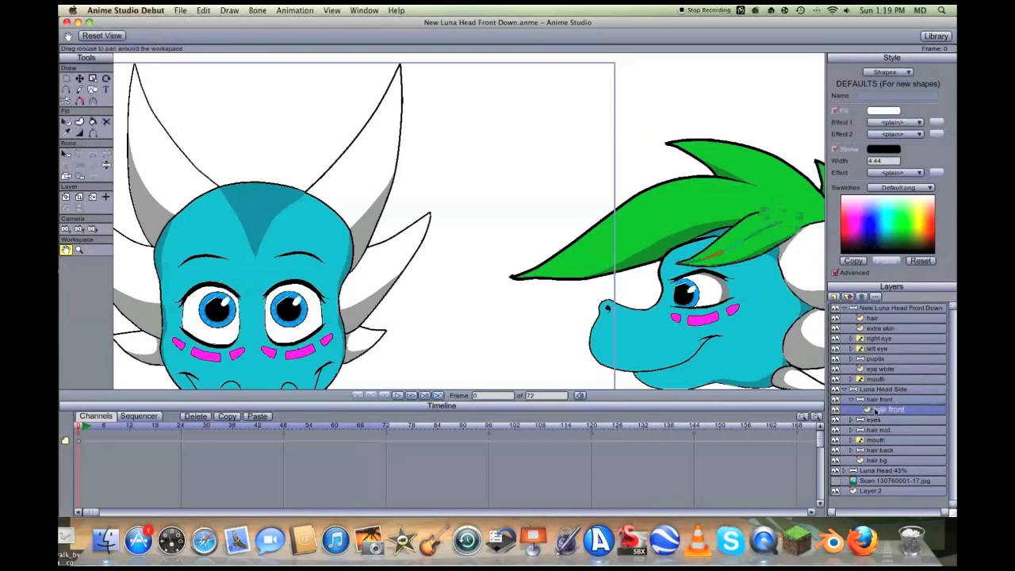
{"action": "key", "text": "q"}
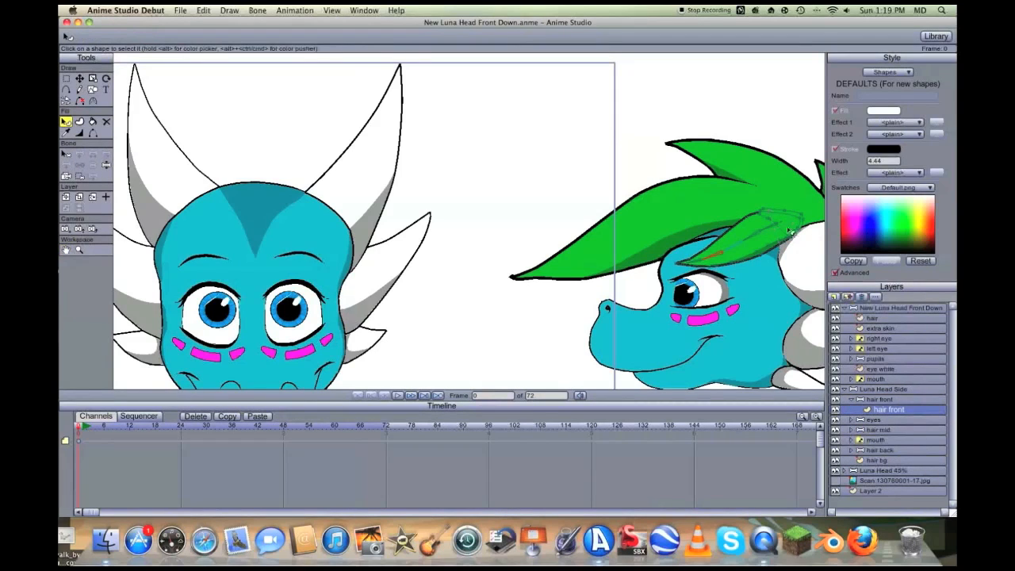
{"action": "left_click", "coordinate": [635, 205]}
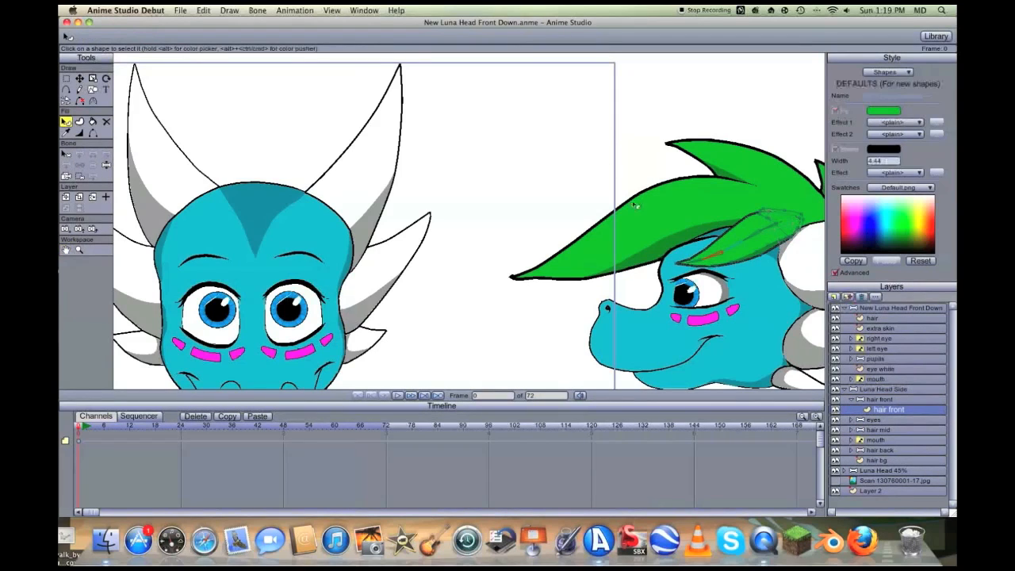
Return to the front head's hair layer and turn on Auto-stroke for Freehand drawing
{"action": "left_click", "coordinate": [846, 389]}
{"action": "left_click", "coordinate": [873, 318]}
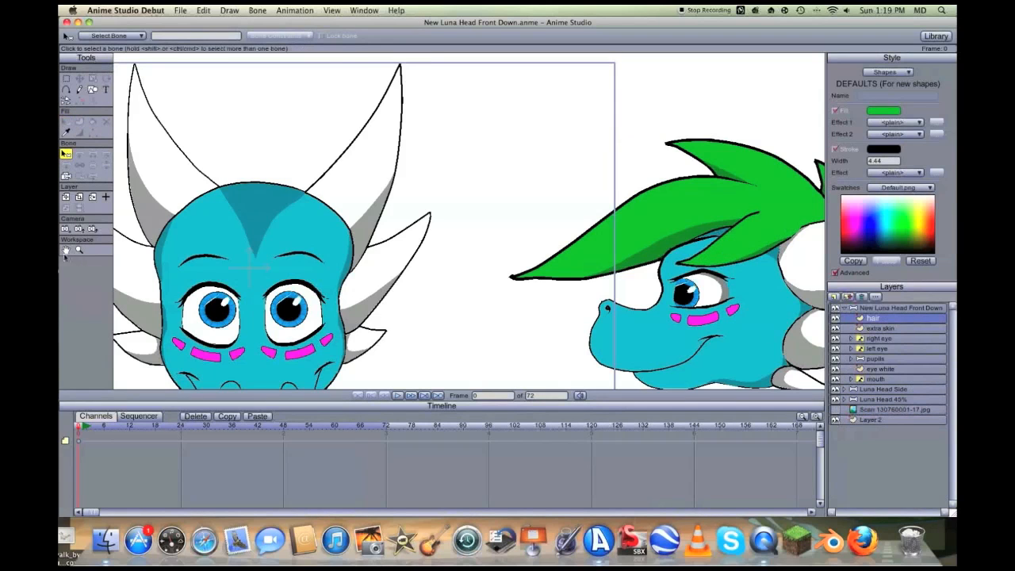
{"action": "left_click", "coordinate": [66, 250]}
{"action": "left_click_drag", "start_coordinate": [262, 258], "coordinate": [519, 257]}
{"action": "key", "text": "f"}
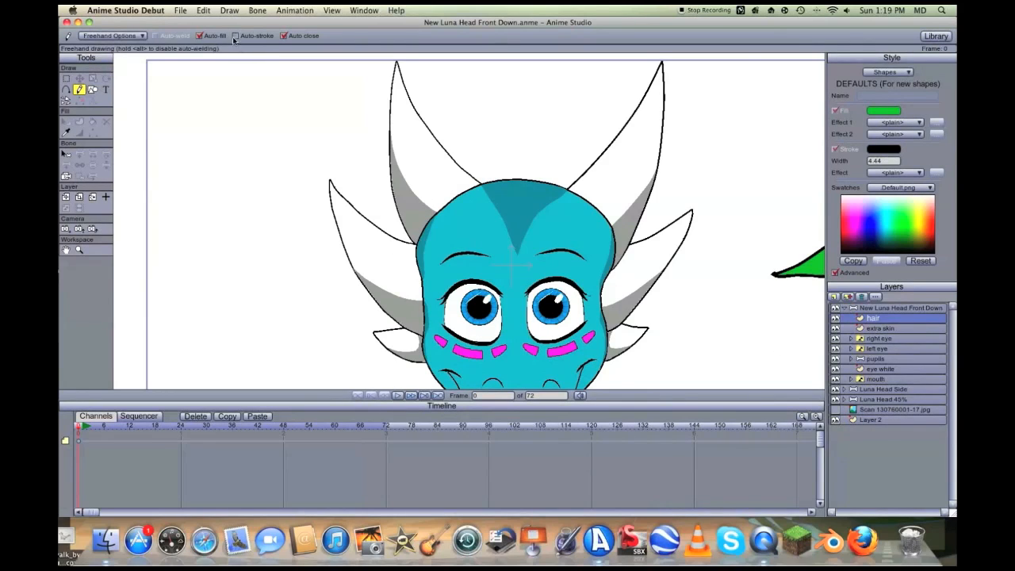
{"action": "scroll", "coordinate": [590, 207], "scroll_direction": "down", "scroll_amount": 2}
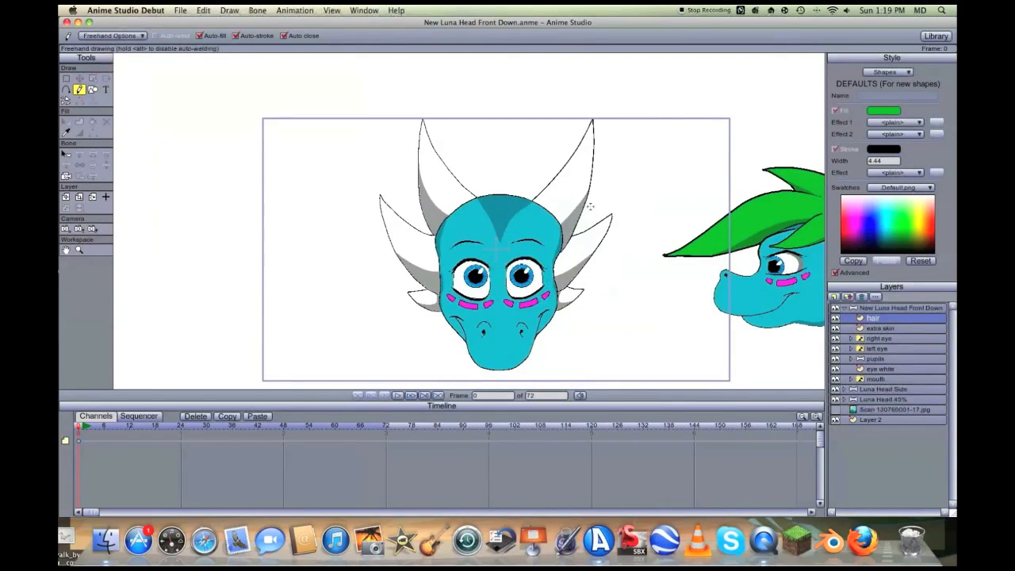
Draw a freehand green hair shape over the front head, with a crown tuft, a long fringe across one eye and a short side lock
{"action": "left_click", "coordinate": [66, 249]}
{"action": "left_click_drag", "start_coordinate": [423, 192], "coordinate": [341, 192]}
{"action": "left_click_drag", "start_coordinate": [666, 184], "coordinate": [542, 186]}
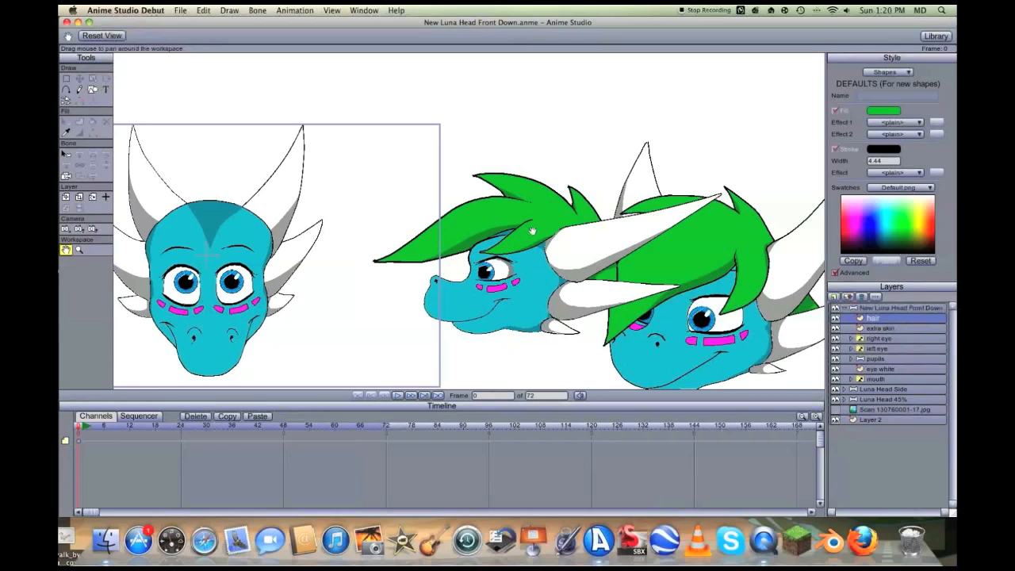
{"action": "left_click_drag", "start_coordinate": [373, 236], "coordinate": [464, 221]}
{"action": "left_click_drag", "start_coordinate": [297, 234], "coordinate": [347, 253]}
{"action": "scroll", "coordinate": [380, 225], "scroll_direction": "up", "scroll_amount": 2}
{"action": "key", "text": "f"}
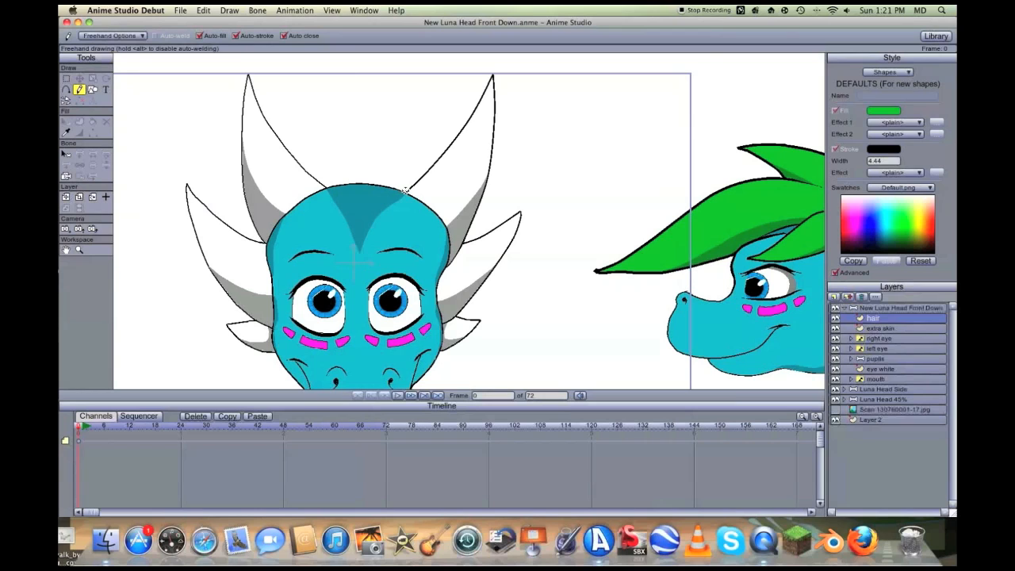
{"action": "left_click_drag", "start_coordinate": [403, 183], "coordinate": [365, 144]}
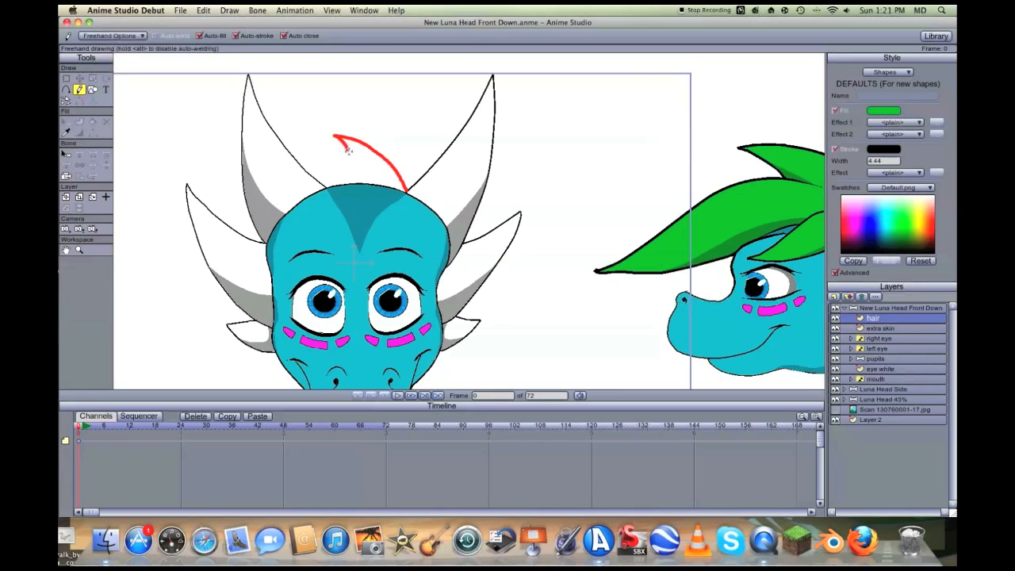
{"action": "mouse_move", "coordinate": [349, 165]}
{"action": "left_mouse_down"}
{"action": "mouse_move", "coordinate": [277, 177]}
{"action": "mouse_move", "coordinate": [267, 234]}
{"action": "mouse_move", "coordinate": [269, 246]}
{"action": "mouse_move", "coordinate": [274, 228]}
{"action": "mouse_move", "coordinate": [309, 212]}
{"action": "mouse_move", "coordinate": [307, 305]}
{"action": "mouse_move", "coordinate": [349, 414]}
{"action": "mouse_move", "coordinate": [389, 298]}
{"action": "mouse_move", "coordinate": [391, 226]}
{"action": "mouse_move", "coordinate": [408, 281]}
{"action": "mouse_move", "coordinate": [427, 250]}
{"action": "mouse_move", "coordinate": [416, 194]}
{"action": "left_mouse_up"}
{"action": "scroll", "coordinate": [508, 209], "scroll_direction": "up", "scroll_amount": 2}
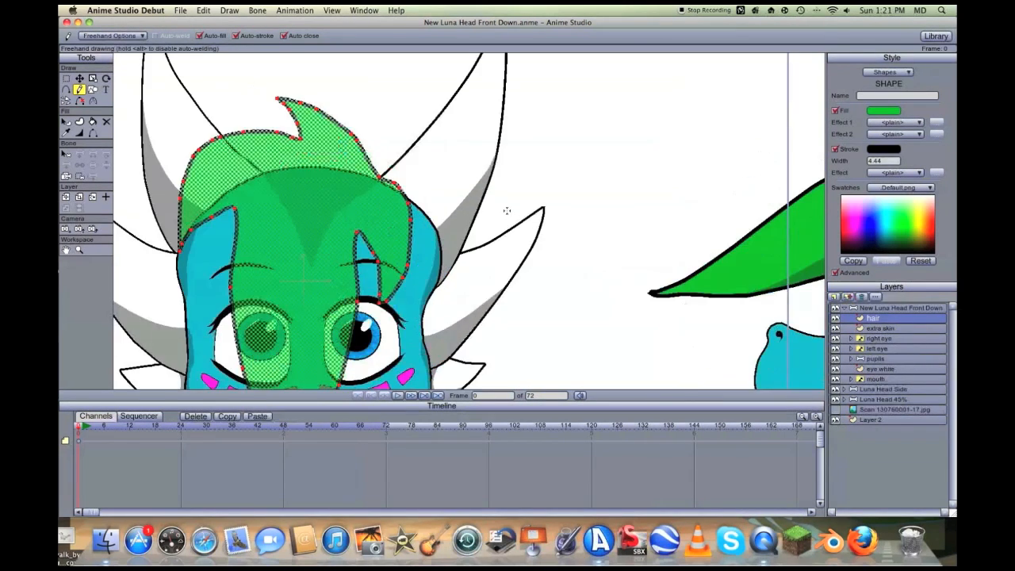
{"action": "scroll", "coordinate": [508, 209], "scroll_direction": "down", "scroll_amount": 6}
{"action": "scroll", "coordinate": [508, 208], "scroll_direction": "up", "scroll_amount": 2}
{"action": "key", "text": "t"}
{"action": "key", "text": "Return"}
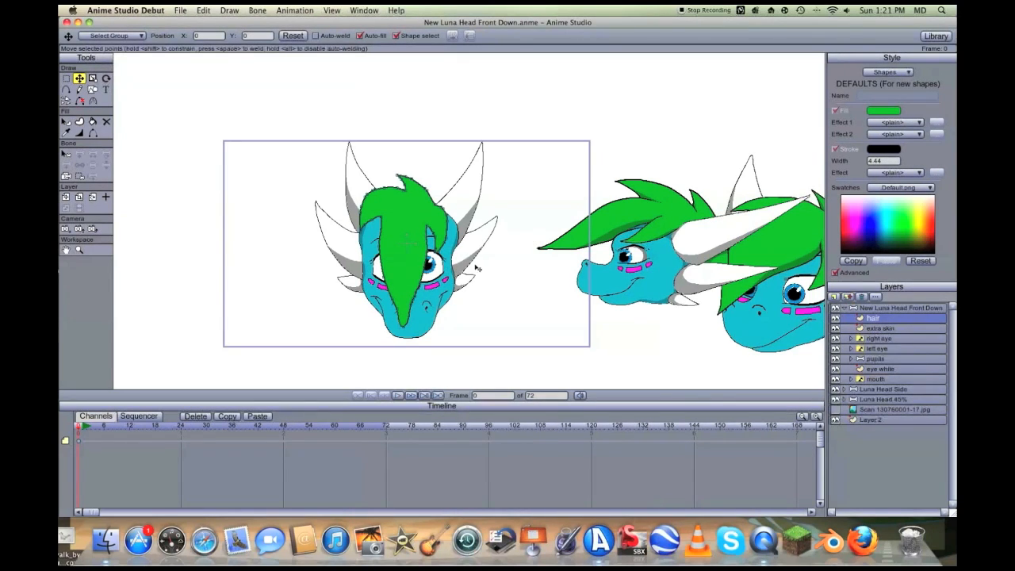
Show the scanned sketch layer and toggle the New Luna Head Front Down layer's visibility to compare the drawn hair with the sketch
{"action": "left_click", "coordinate": [845, 307]}
{"action": "left_click", "coordinate": [835, 308]}
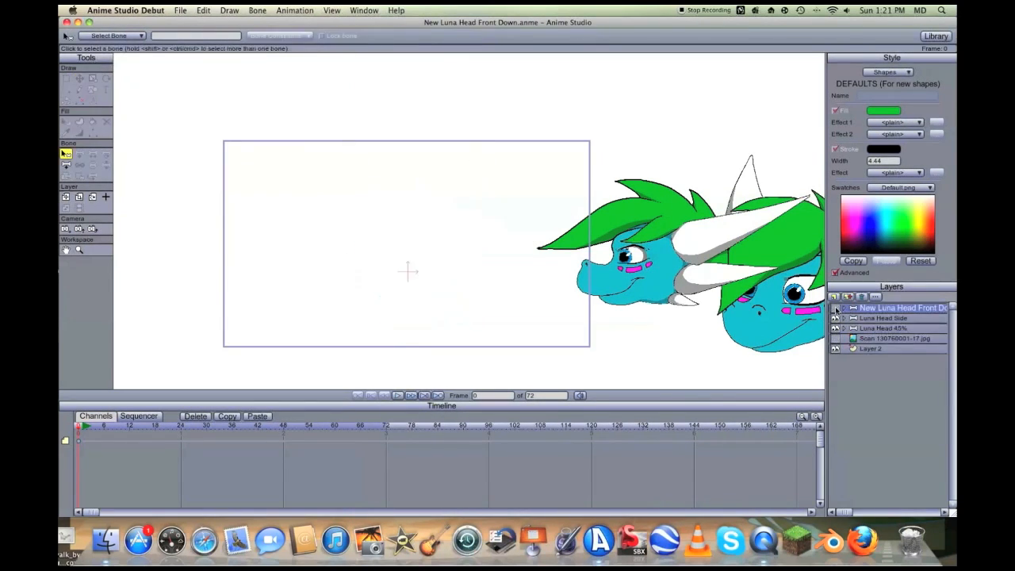
{"action": "left_click", "coordinate": [835, 338]}
{"action": "left_click", "coordinate": [836, 308]}
{"action": "left_click", "coordinate": [835, 308]}
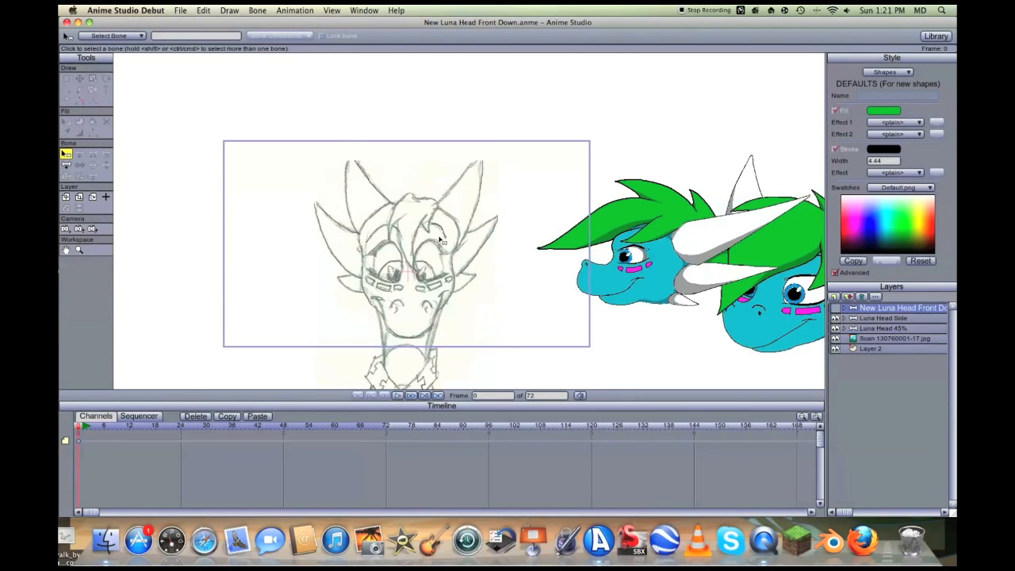
{"action": "left_click", "coordinate": [835, 308]}
{"action": "left_click", "coordinate": [836, 308]}
{"action": "left_click", "coordinate": [836, 308]}
{"action": "left_click", "coordinate": [835, 308]}
{"action": "left_click", "coordinate": [836, 308]}
{"action": "left_click", "coordinate": [835, 308]}
{"action": "left_click", "coordinate": [835, 308]}
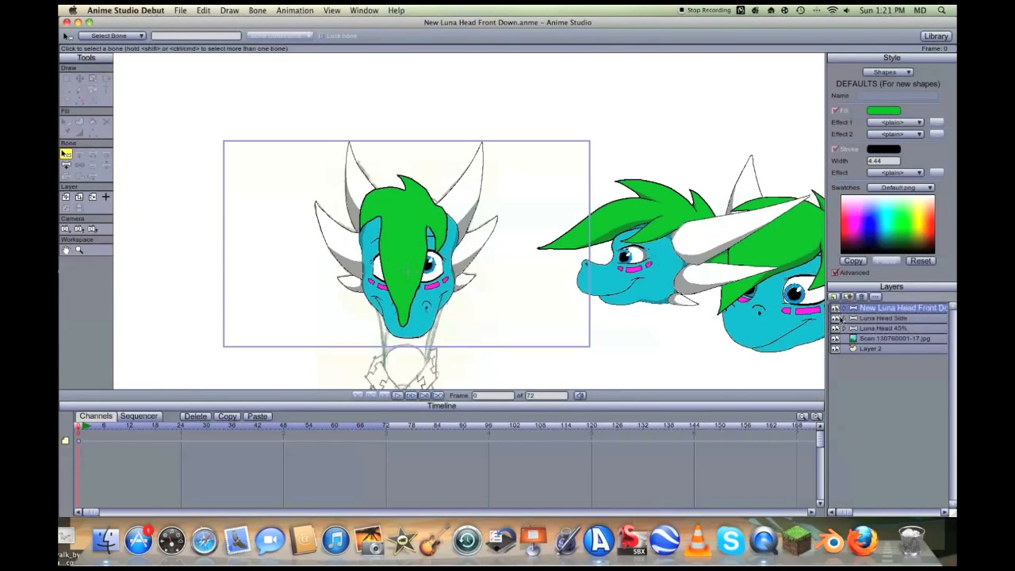
Remove the drawn hair outline from the front head's hair layer with Delete Edge, including its leftover points
{"action": "left_click", "coordinate": [844, 308]}
{"action": "left_click", "coordinate": [869, 318]}
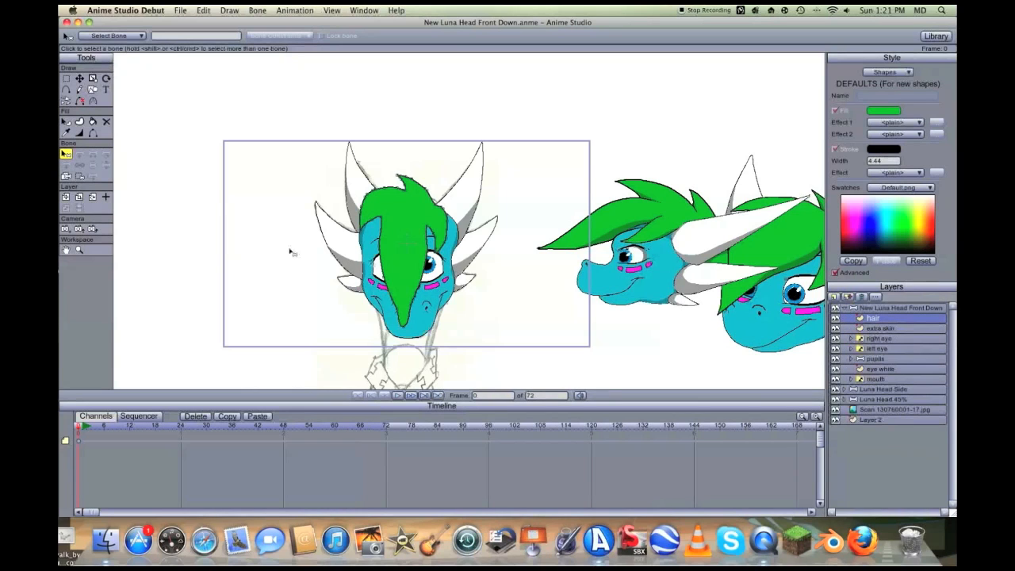
{"action": "scroll", "coordinate": [291, 252], "scroll_direction": "up", "scroll_amount": 5}
{"action": "key", "text": "d"}
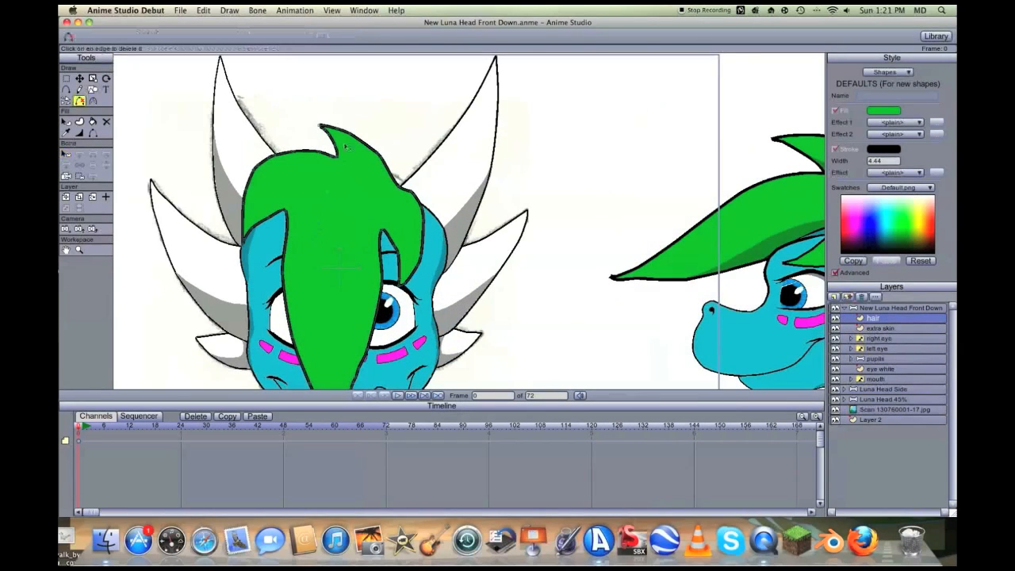
{"action": "left_click", "coordinate": [397, 188]}
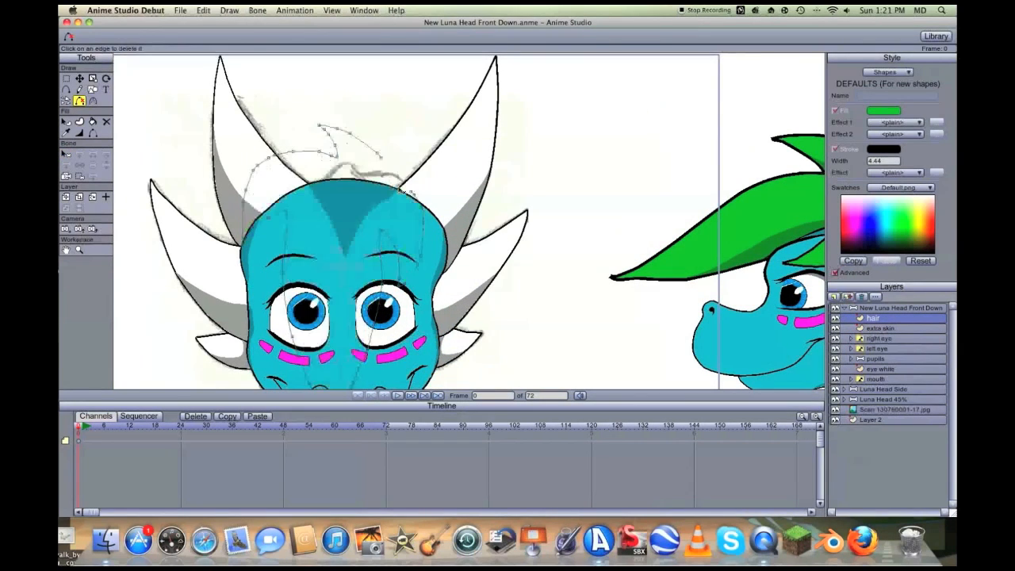
{"action": "left_click", "coordinate": [336, 150]}
{"action": "left_click", "coordinate": [283, 154]}
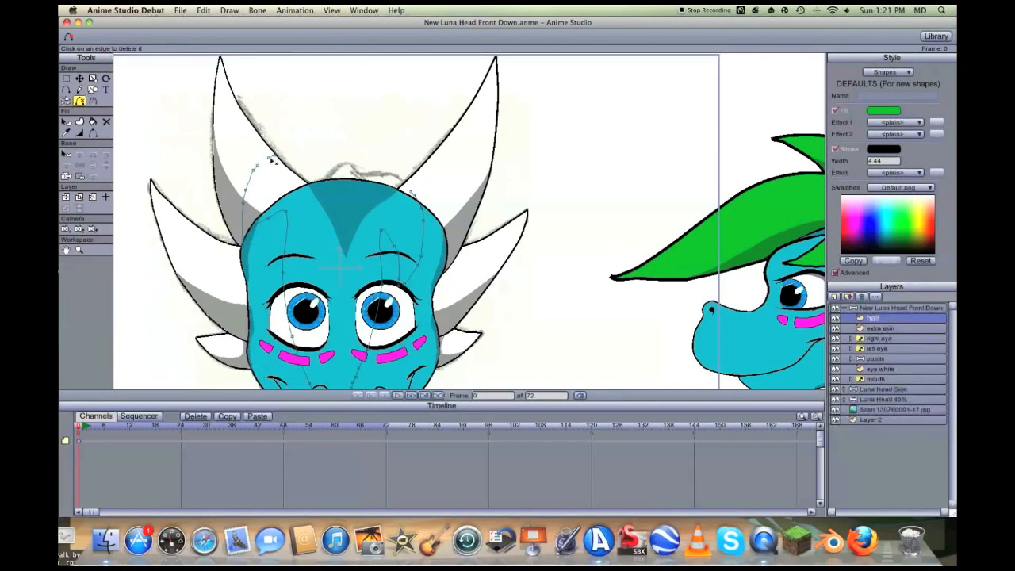
{"action": "left_click", "coordinate": [253, 178]}
{"action": "left_click", "coordinate": [247, 235]}
{"action": "left_click", "coordinate": [264, 218]}
{"action": "left_click", "coordinate": [285, 236]}
{"action": "left_click", "coordinate": [288, 302]}
{"action": "left_click", "coordinate": [302, 366]}
{"action": "left_click", "coordinate": [362, 364]}
{"action": "left_click", "coordinate": [371, 337]}
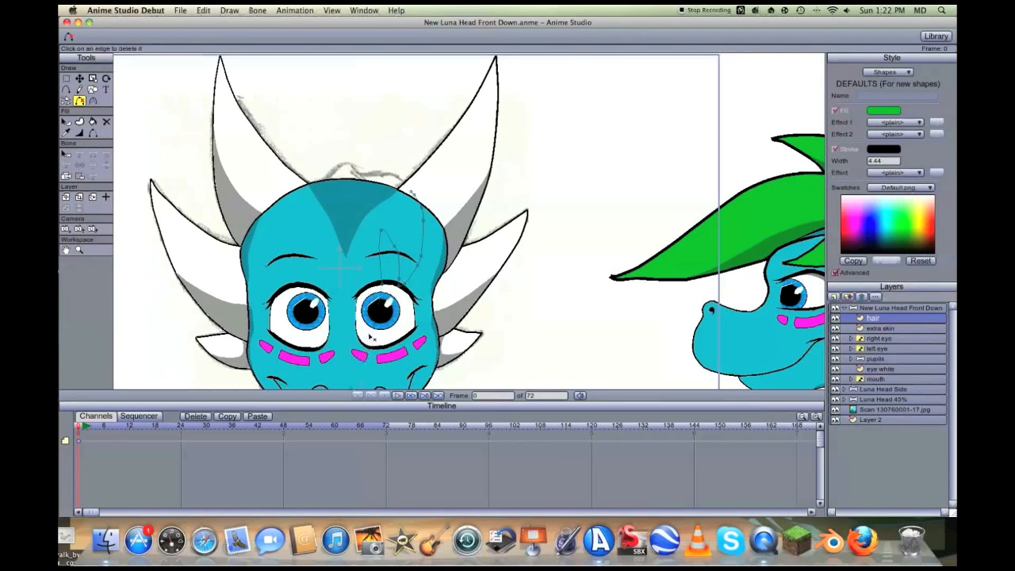
{"action": "left_click", "coordinate": [386, 235]}
{"action": "left_click", "coordinate": [400, 277]}
{"action": "left_click", "coordinate": [409, 273]}
{"action": "left_click", "coordinate": [424, 236]}
{"action": "left_click", "coordinate": [417, 198]}
{"action": "scroll", "coordinate": [334, 356], "scroll_direction": "down", "scroll_amount": 5}
{"action": "scroll", "coordinate": [333, 356], "scroll_direction": "up", "scroll_amount": 2}
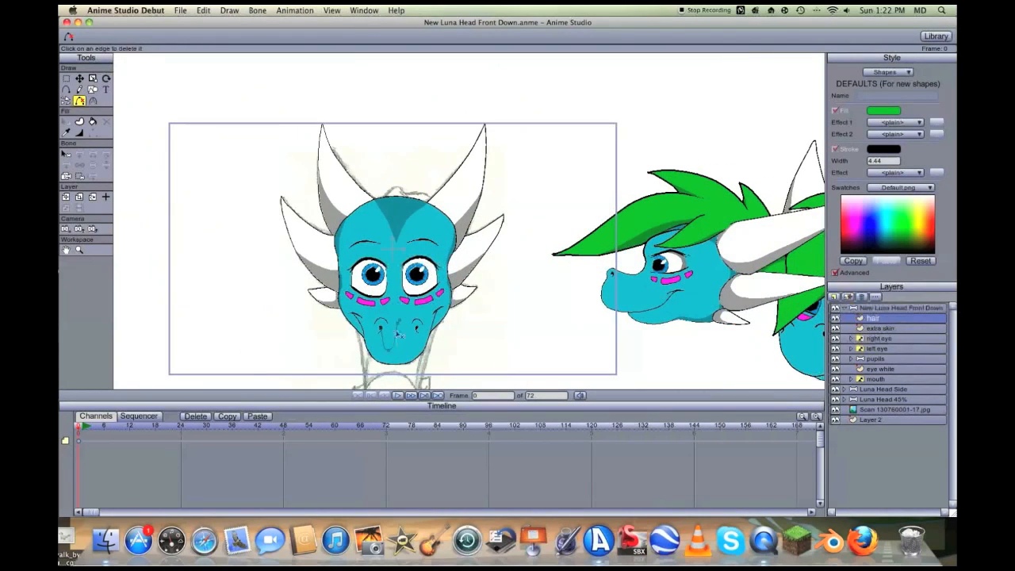
{"action": "key", "text": "g"}
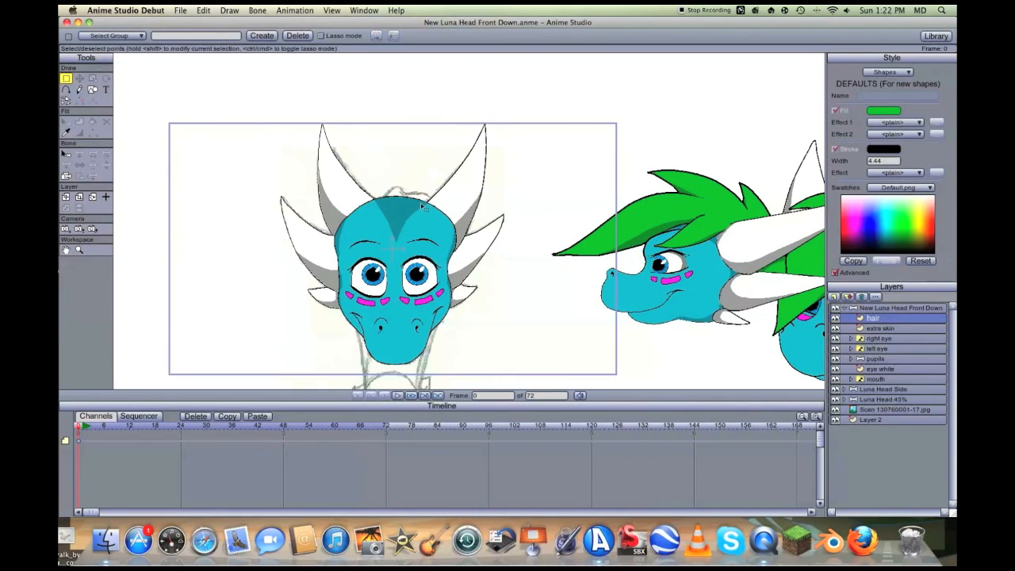
Draw a new freehand green hair shape over the front head, with a crown tuft, long fringe across one eye and short side locks
{"action": "scroll", "coordinate": [421, 239], "scroll_direction": "up", "scroll_amount": 2}
{"action": "key", "text": "f"}
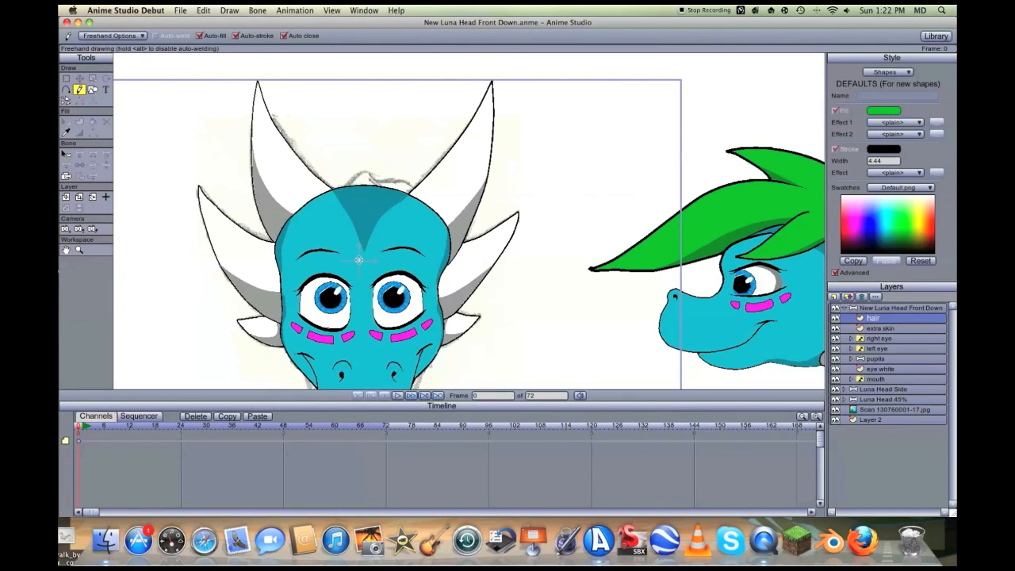
{"action": "scroll", "coordinate": [359, 262], "scroll_direction": "up", "scroll_amount": 2}
{"action": "scroll", "coordinate": [356, 260], "scroll_direction": "down", "scroll_amount": 4}
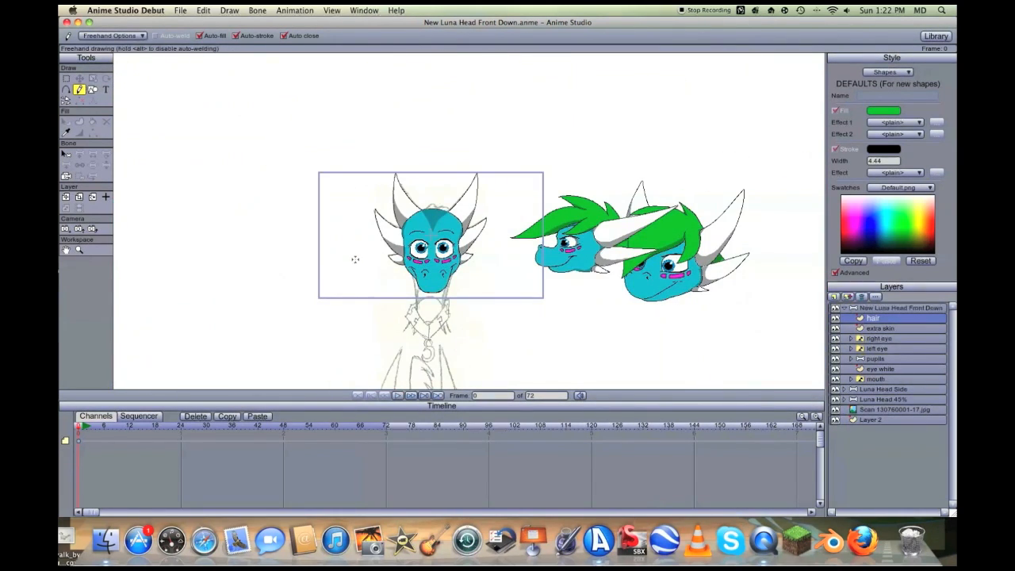
{"action": "scroll", "coordinate": [334, 257], "scroll_direction": "up", "scroll_amount": 1}
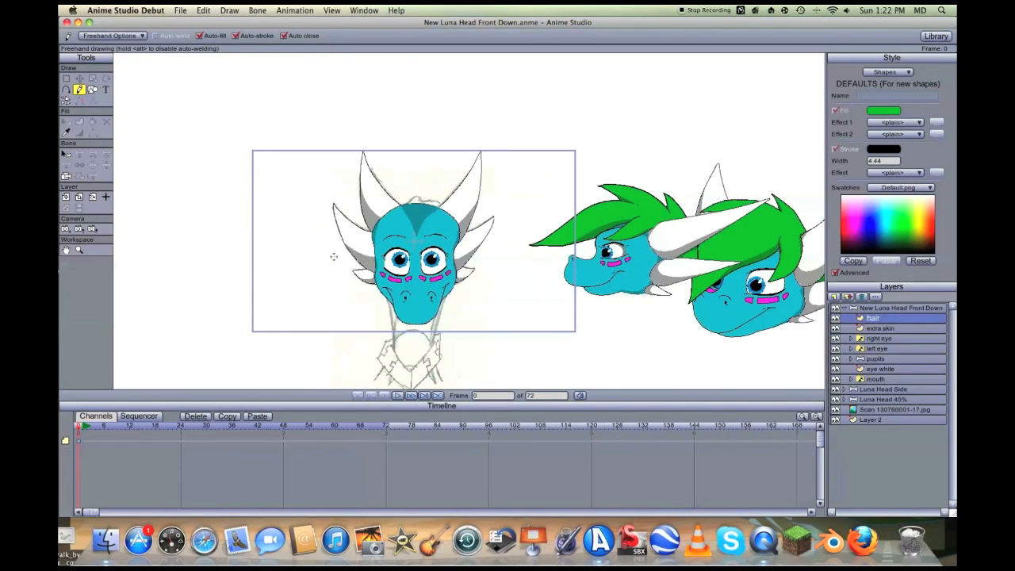
{"action": "scroll", "coordinate": [442, 250], "scroll_direction": "up", "scroll_amount": 1}
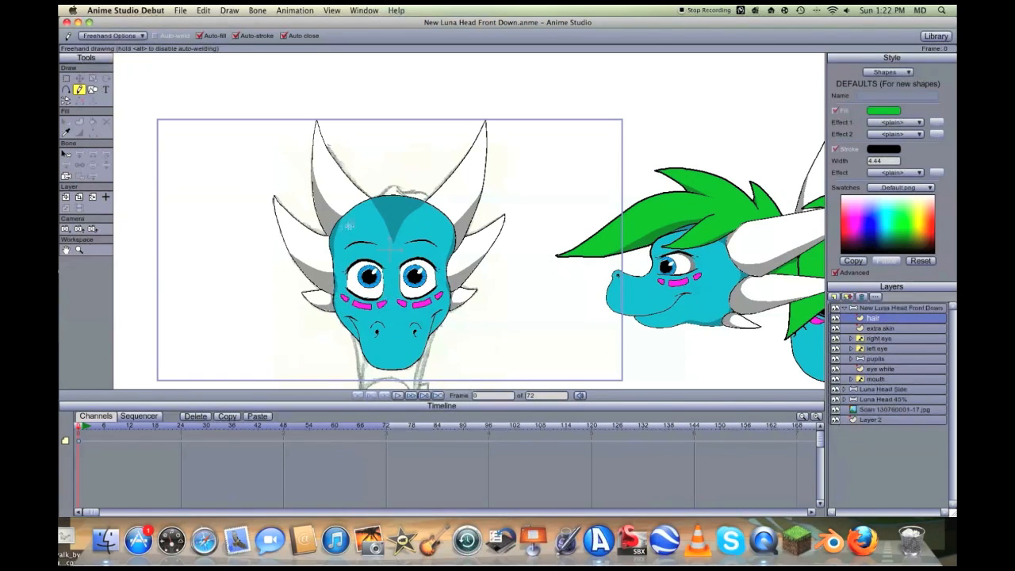
{"action": "scroll", "coordinate": [338, 231], "scroll_direction": "up", "scroll_amount": 1}
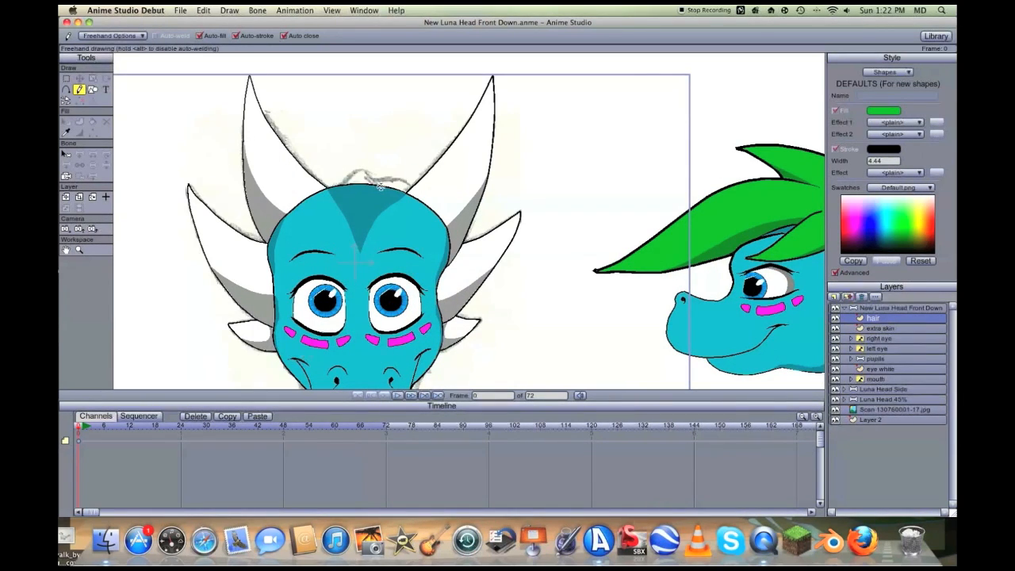
{"action": "scroll", "coordinate": [380, 187], "scroll_direction": "down", "scroll_amount": 3}
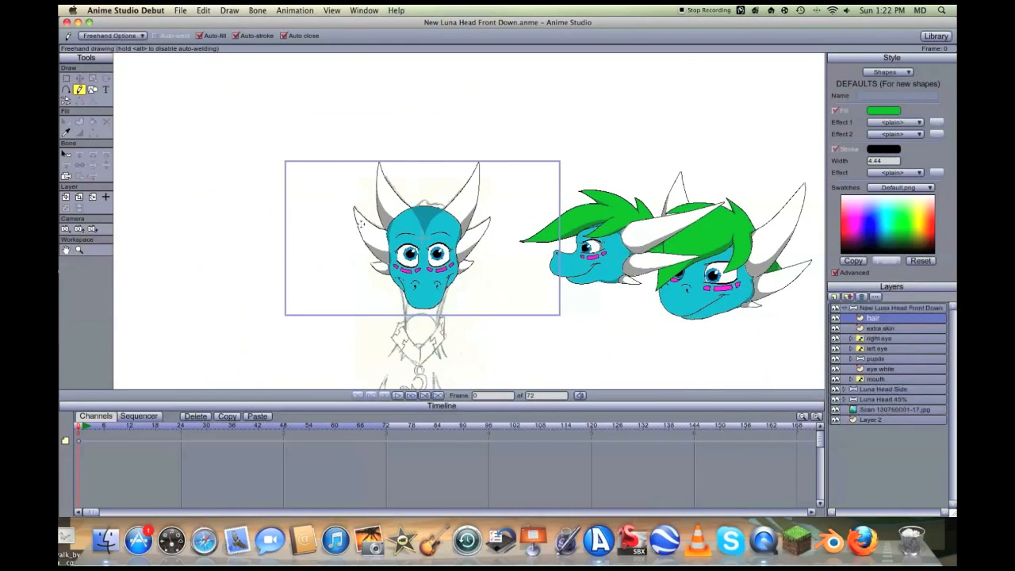
{"action": "scroll", "coordinate": [363, 223], "scroll_direction": "up", "scroll_amount": 2}
{"action": "scroll", "coordinate": [328, 218], "scroll_direction": "up", "scroll_amount": 2}
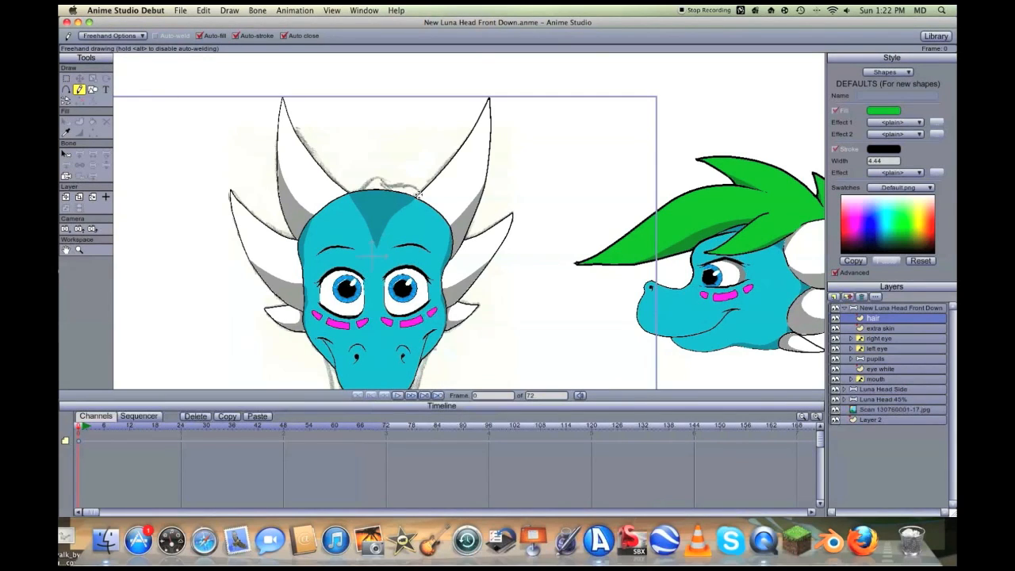
{"action": "mouse_move", "coordinate": [417, 188]}
{"action": "left_mouse_down"}
{"action": "mouse_move", "coordinate": [363, 148]}
{"action": "mouse_move", "coordinate": [375, 171]}
{"action": "mouse_move", "coordinate": [332, 174]}
{"action": "mouse_move", "coordinate": [308, 191]}
{"action": "mouse_move", "coordinate": [279, 268]}
{"action": "mouse_move", "coordinate": [341, 239]}
{"action": "mouse_move", "coordinate": [307, 321]}
{"action": "mouse_move", "coordinate": [271, 369]}
{"action": "mouse_move", "coordinate": [370, 324]}
{"action": "mouse_move", "coordinate": [418, 269]}
{"action": "mouse_move", "coordinate": [424, 224]}
{"action": "mouse_move", "coordinate": [444, 255]}
{"action": "mouse_move", "coordinate": [450, 218]}
{"action": "mouse_move", "coordinate": [416, 191]}
{"action": "left_mouse_up"}
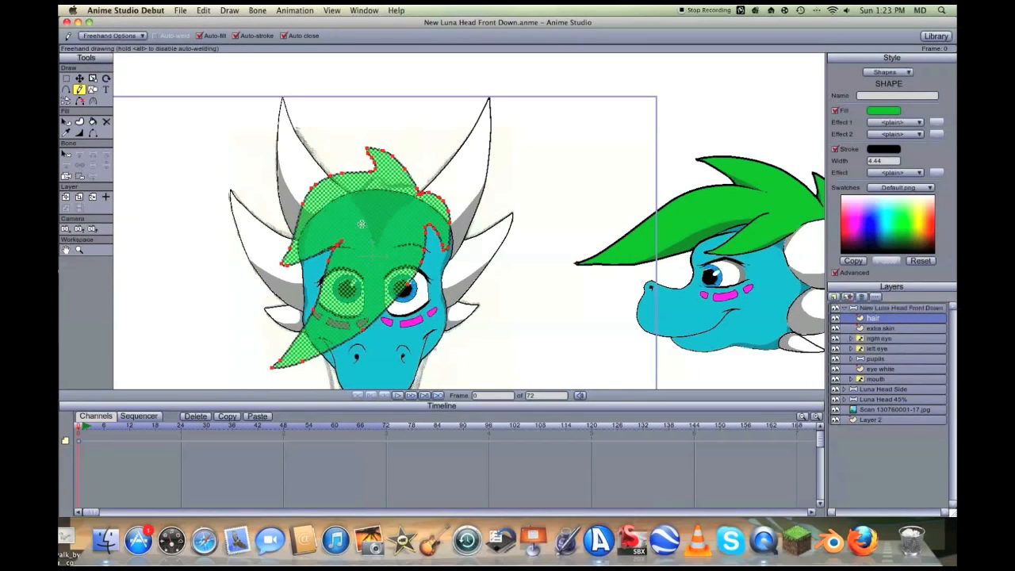
Deselect the new hair shape and adjust the outline points at the tip and lower edge of the short side lock over the white horns
{"action": "scroll", "coordinate": [500, 259], "scroll_direction": "up", "scroll_amount": 4}
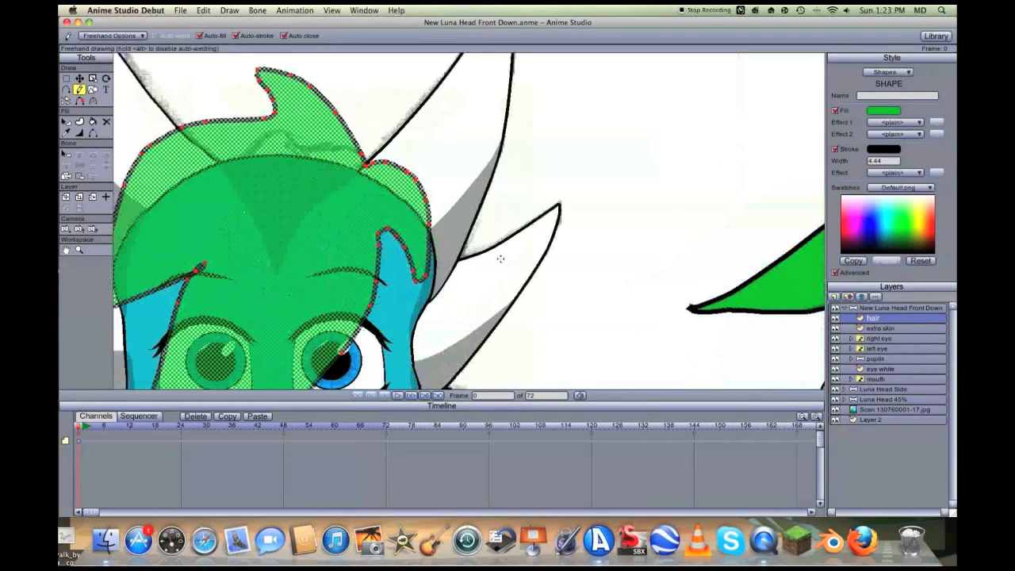
{"action": "key", "text": "w"}
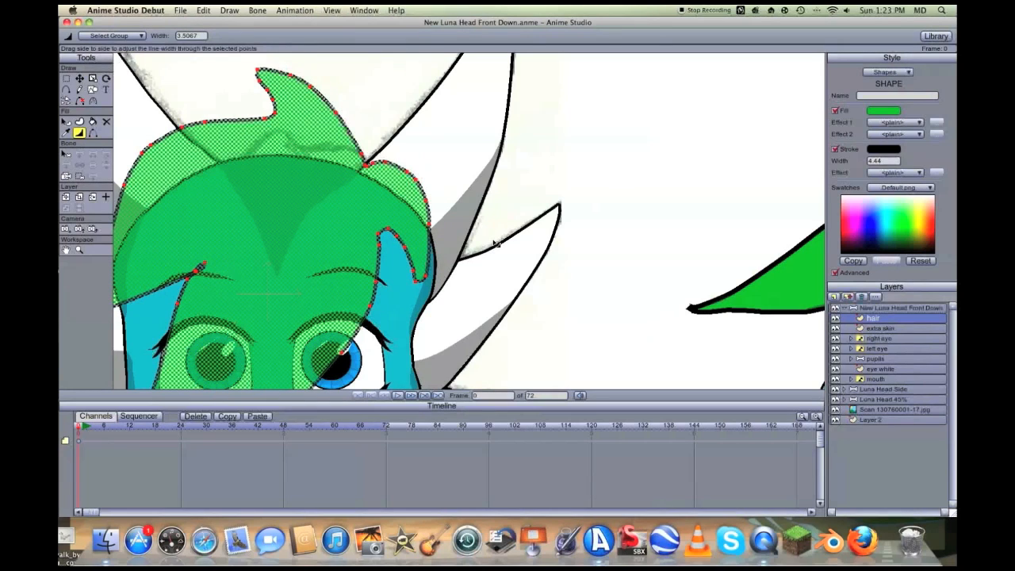
{"action": "key", "text": "t"}
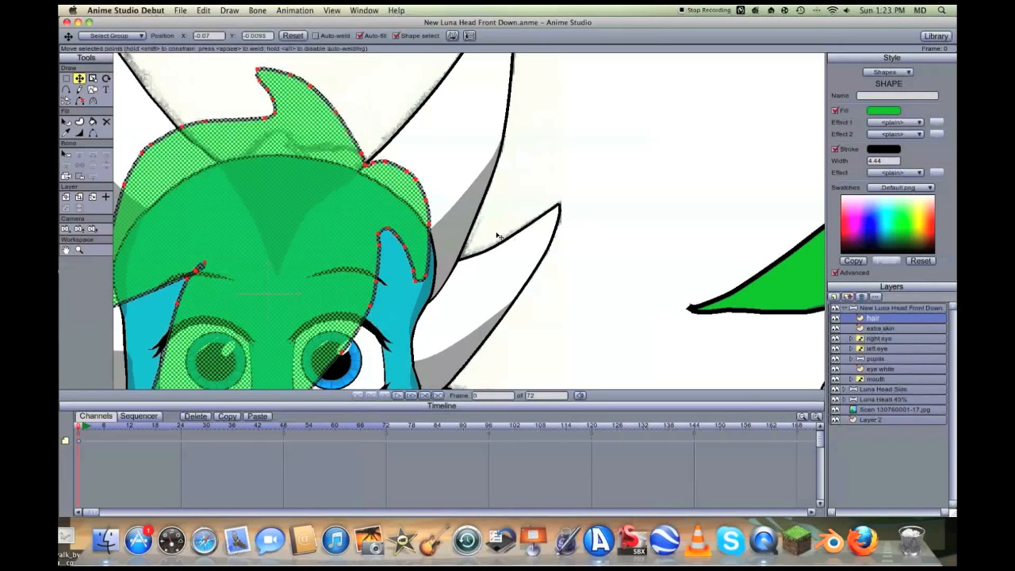
{"action": "left_click", "coordinate": [499, 237]}
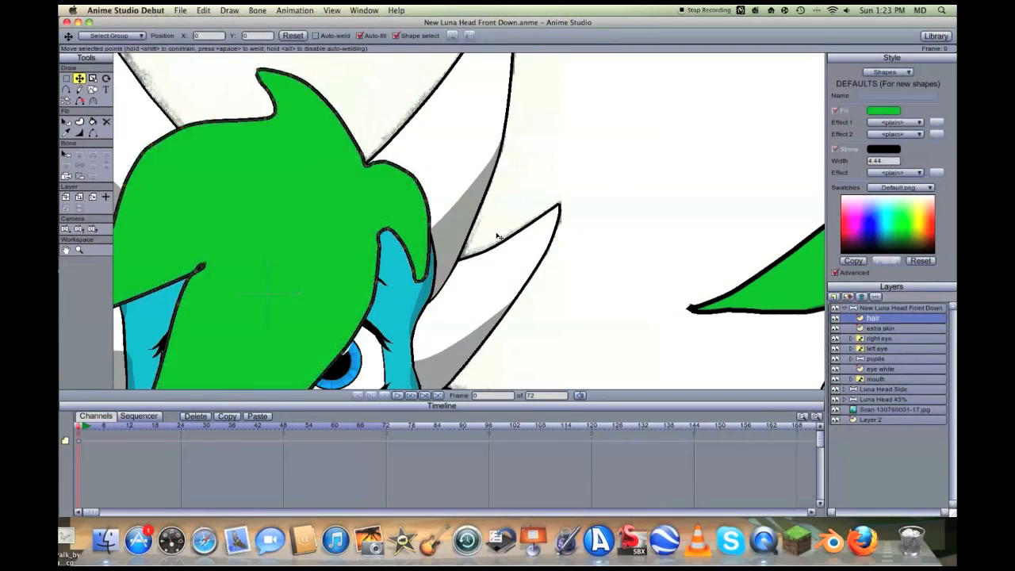
{"action": "scroll", "coordinate": [498, 236], "scroll_direction": "down", "scroll_amount": 5}
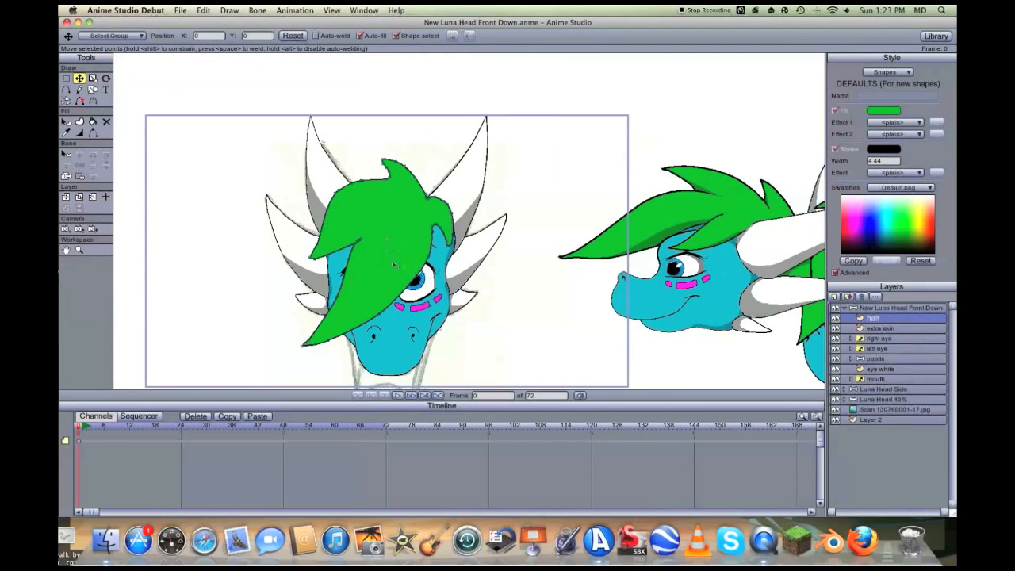
{"action": "left_click", "coordinate": [66, 250]}
{"action": "left_click_drag", "start_coordinate": [307, 224], "coordinate": [395, 208]}
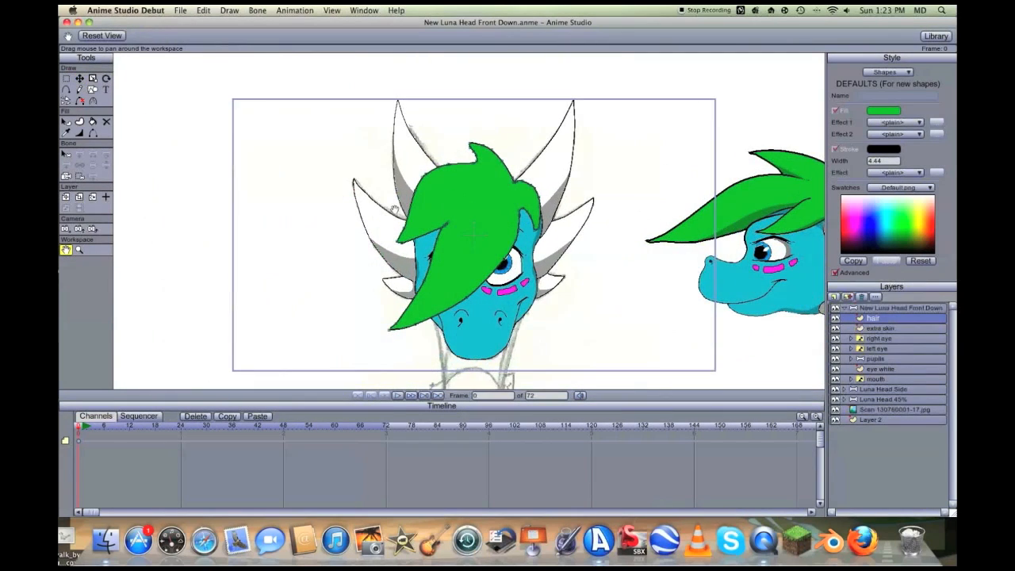
{"action": "scroll", "coordinate": [394, 209], "scroll_direction": "up", "scroll_amount": 5}
{"action": "key", "text": "t"}
{"action": "left_click_drag", "start_coordinate": [321, 266], "coordinate": [325, 268]}
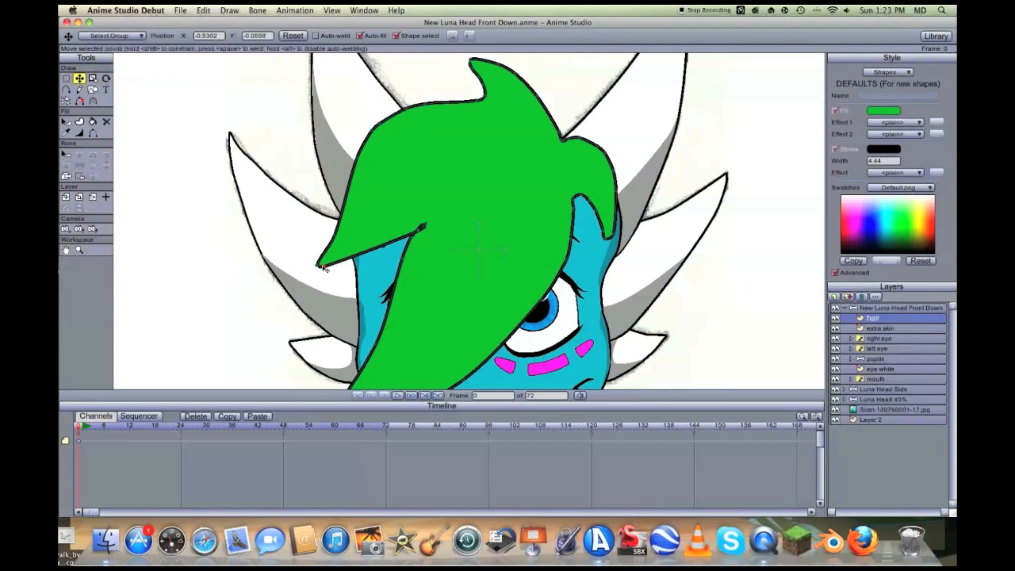
{"action": "key", "text": "a"}
{"action": "left_click_drag", "start_coordinate": [330, 262], "coordinate": [376, 251]}
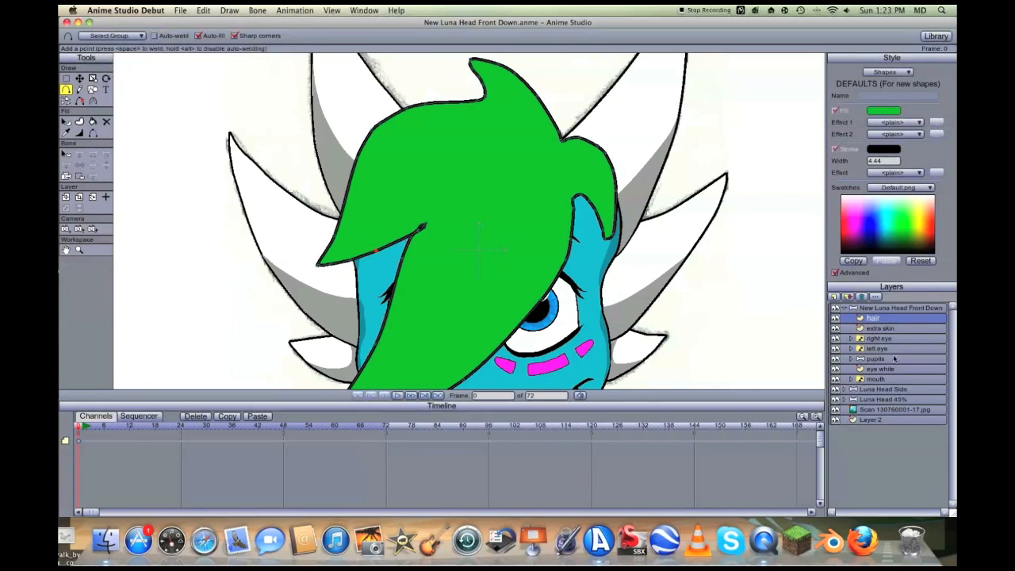
Hide the hair layer and reposition the notch point where the side lock meets the long fringe, near the eyebrow
{"action": "left_click", "coordinate": [837, 319]}
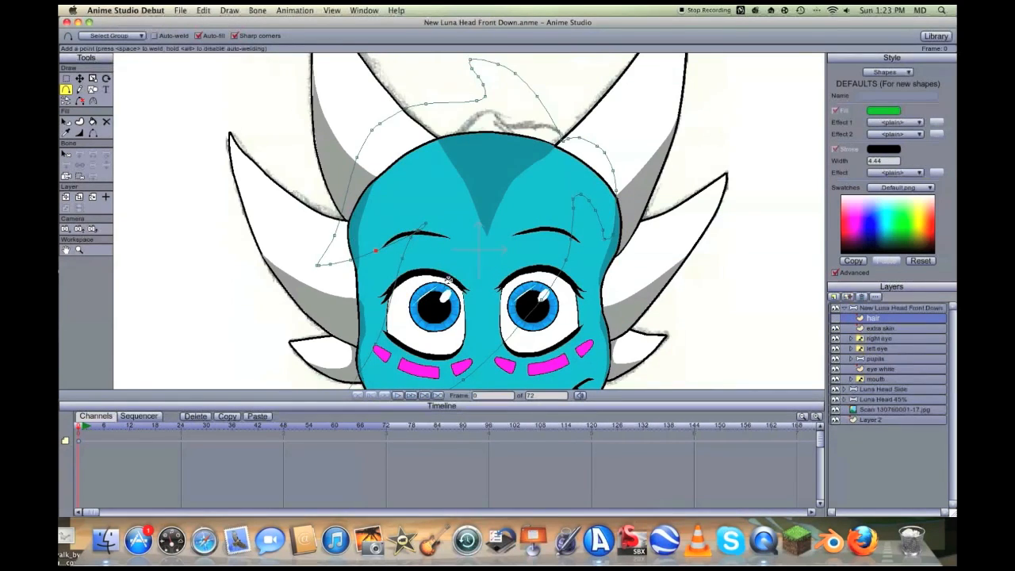
{"action": "scroll", "coordinate": [449, 281], "scroll_direction": "down", "scroll_amount": 2}
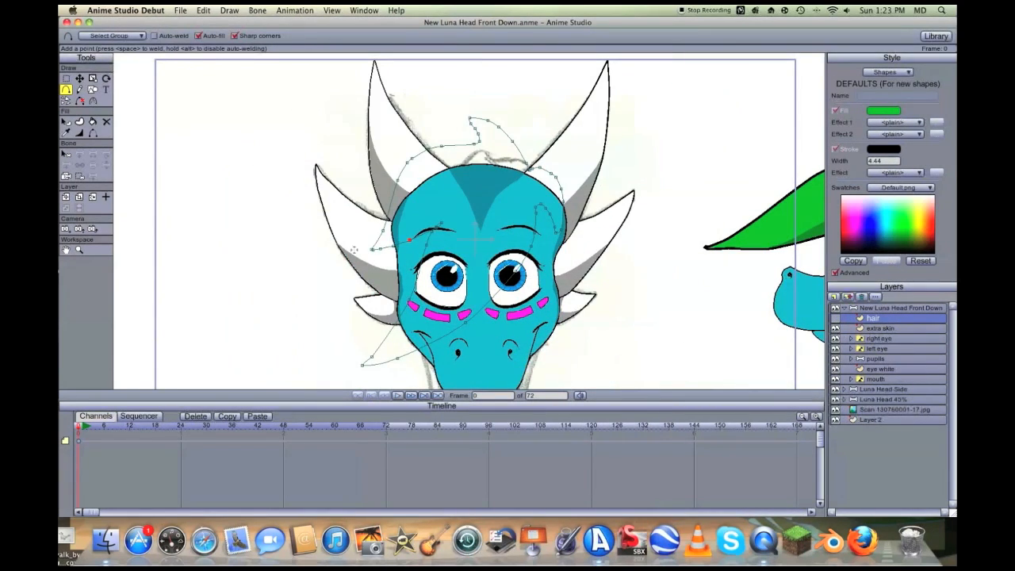
{"action": "scroll", "coordinate": [355, 248], "scroll_direction": "up", "scroll_amount": 2}
{"action": "key", "text": "t"}
{"action": "left_click_drag", "start_coordinate": [404, 237], "coordinate": [401, 235]}
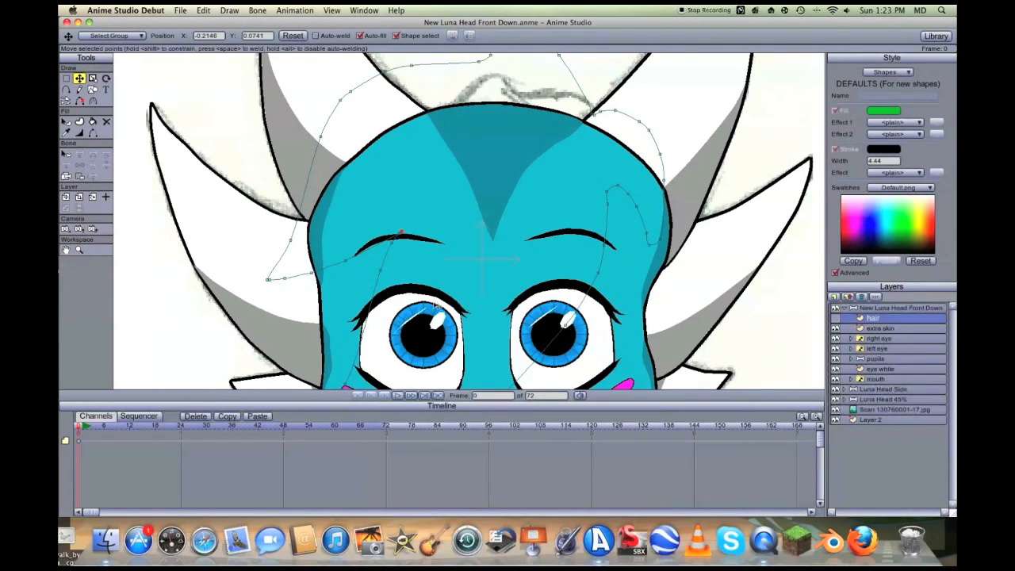
Show the hair layer briefly to check the reshaped notch against the face, and hide it again
{"action": "scroll", "coordinate": [435, 305], "scroll_direction": "down", "scroll_amount": 5}
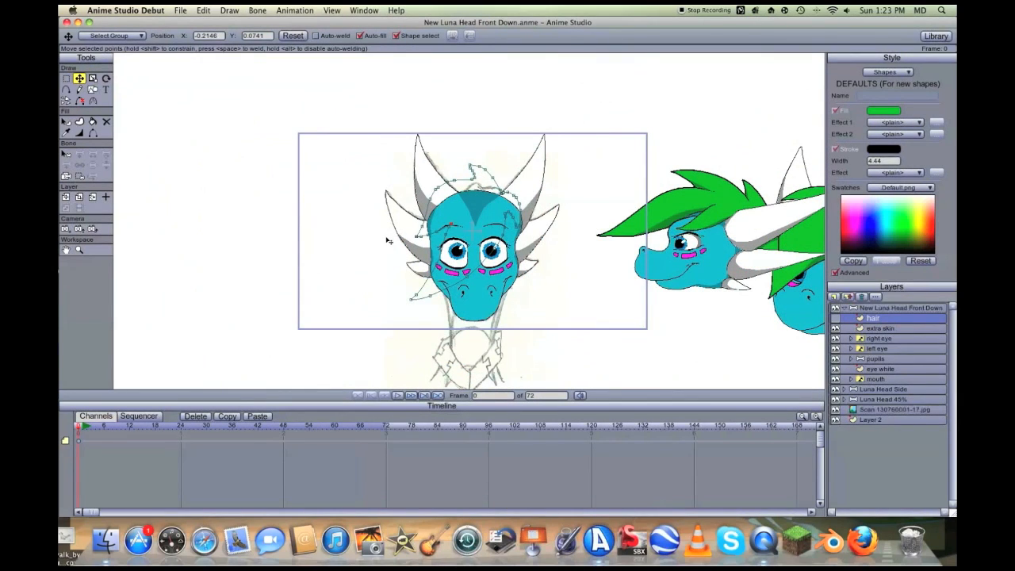
{"action": "scroll", "coordinate": [388, 241], "scroll_direction": "up", "scroll_amount": 5}
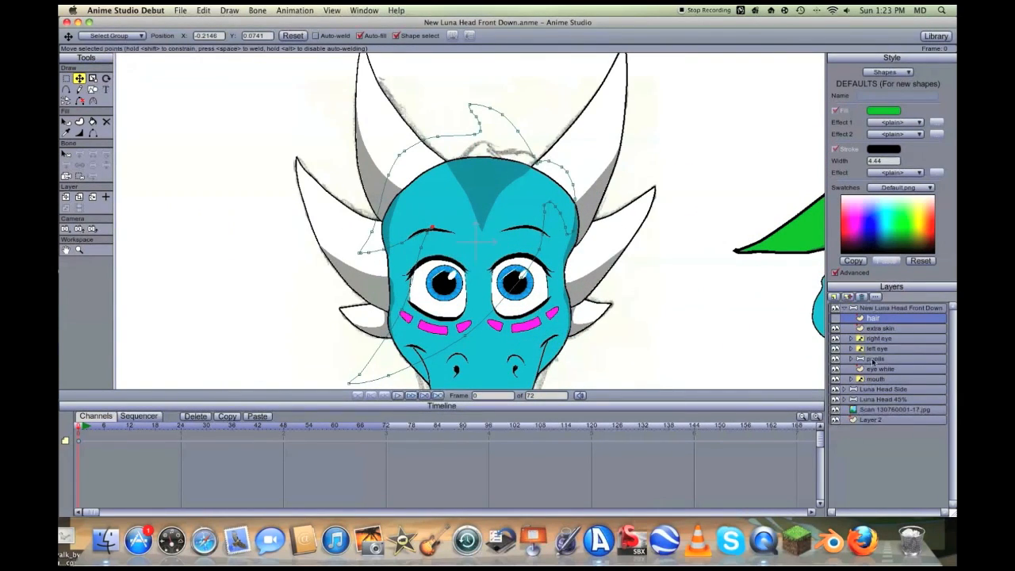
{"action": "left_click", "coordinate": [835, 319]}
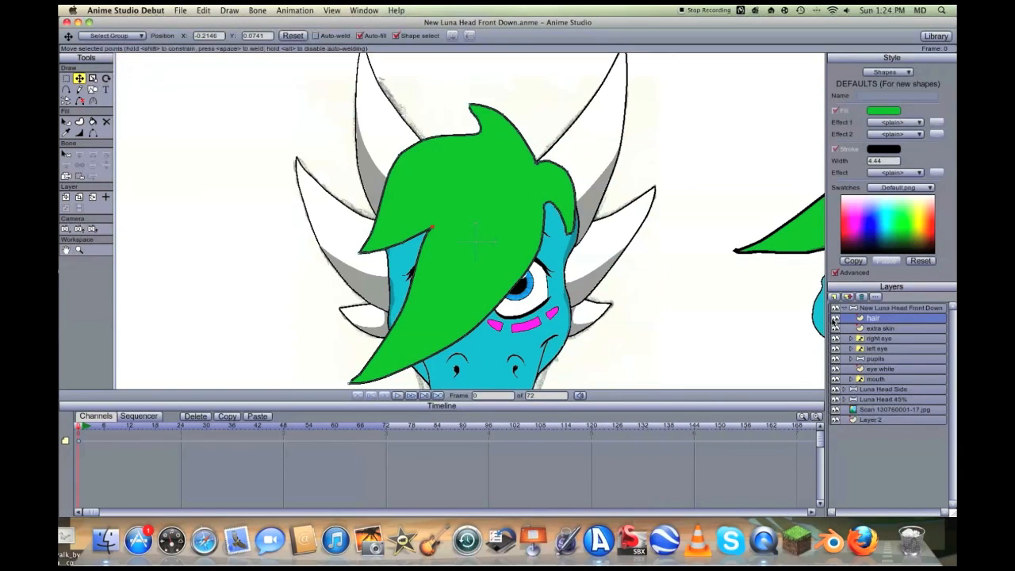
{"action": "left_click", "coordinate": [835, 318]}
Reshape the hair's outer edge by moving outline points from just above the side lock's tip up towards the crown
{"action": "scroll", "coordinate": [363, 208], "scroll_direction": "up", "scroll_amount": 2}
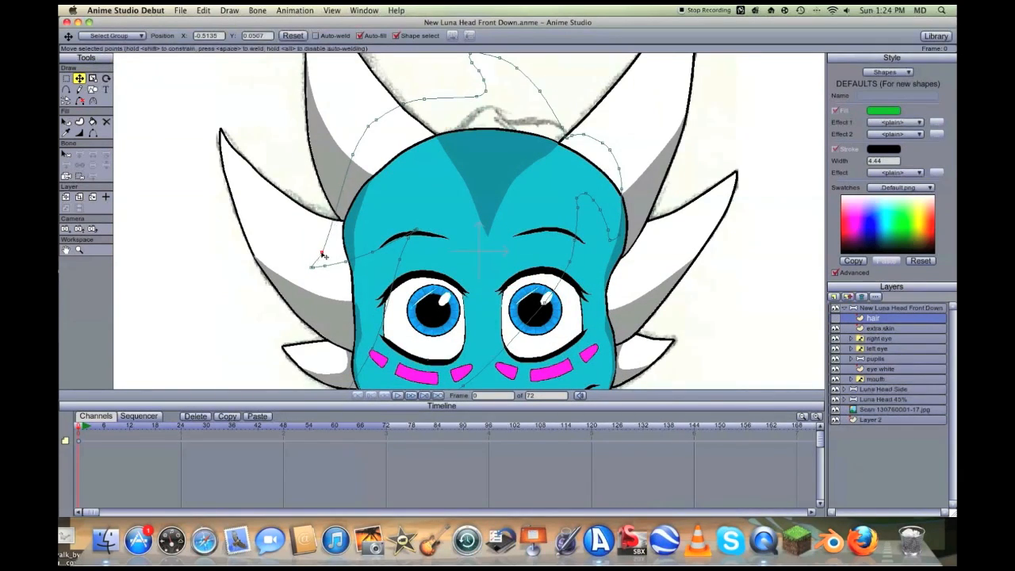
{"action": "scroll", "coordinate": [324, 257], "scroll_direction": "down", "scroll_amount": 2}
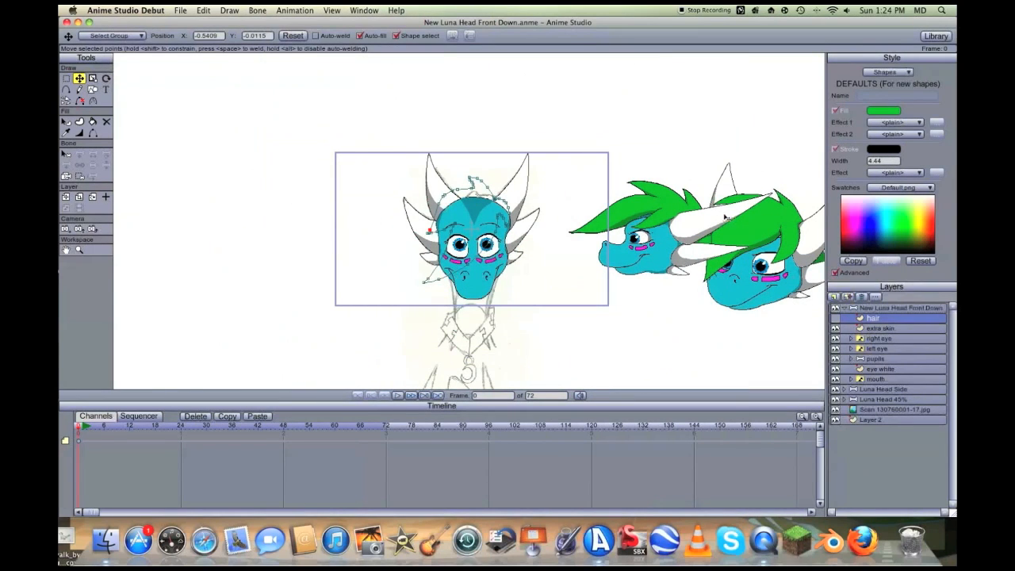
{"action": "scroll", "coordinate": [401, 208], "scroll_direction": "up", "scroll_amount": 2}
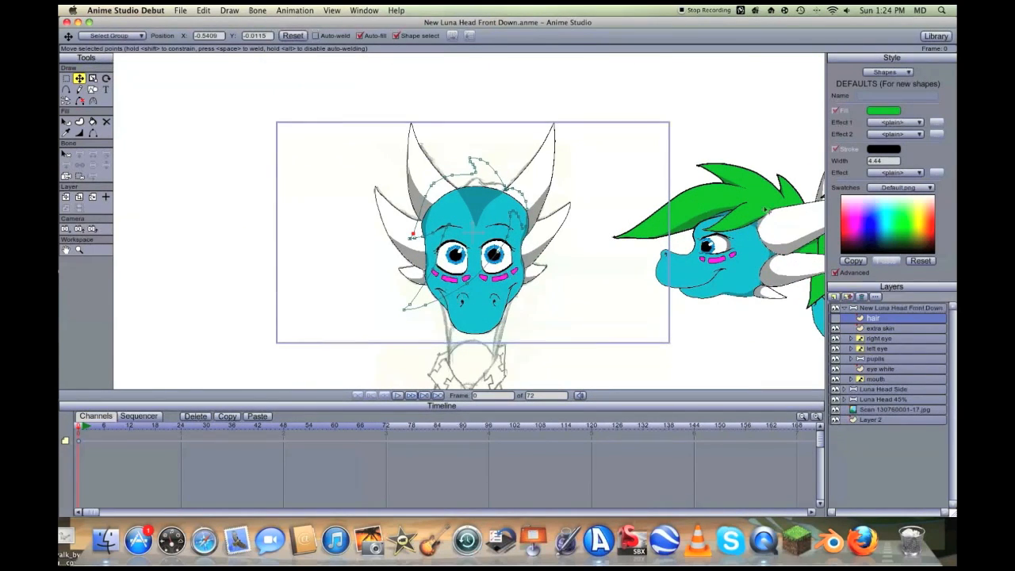
{"action": "scroll", "coordinate": [767, 210], "scroll_direction": "down", "scroll_amount": 2}
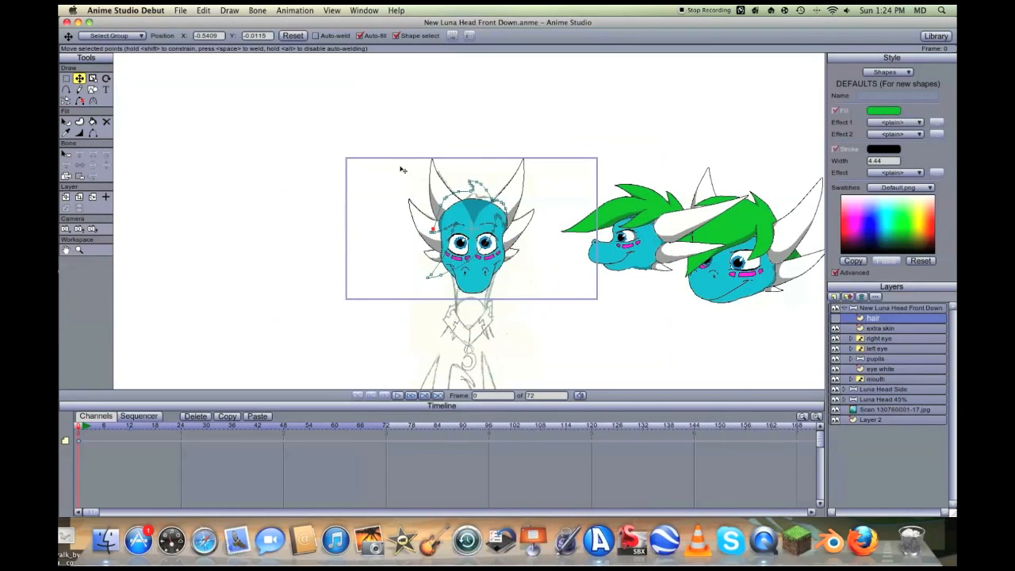
{"action": "scroll", "coordinate": [401, 166], "scroll_direction": "up", "scroll_amount": 4}
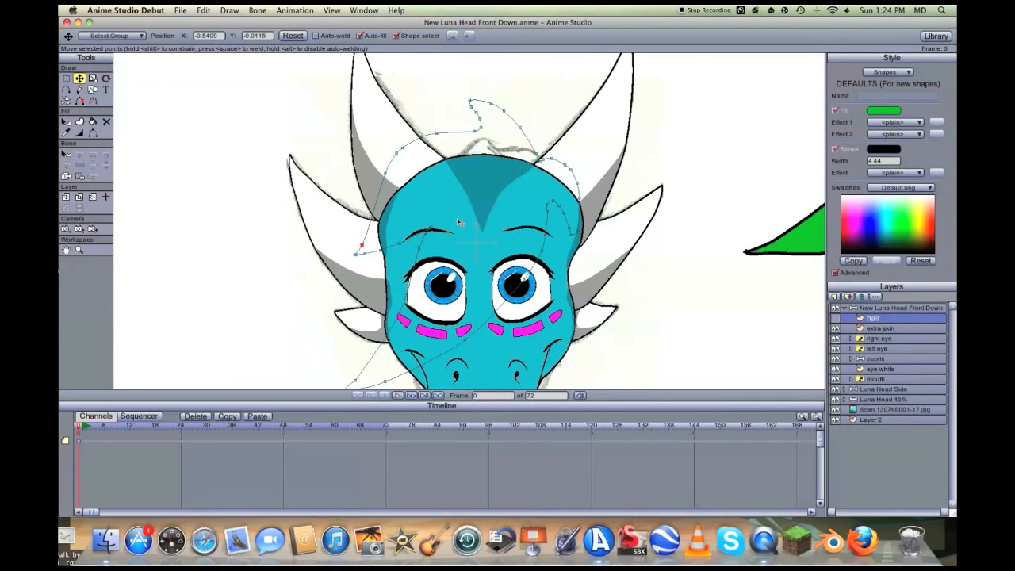
{"action": "scroll", "coordinate": [458, 222], "scroll_direction": "down", "scroll_amount": 2}
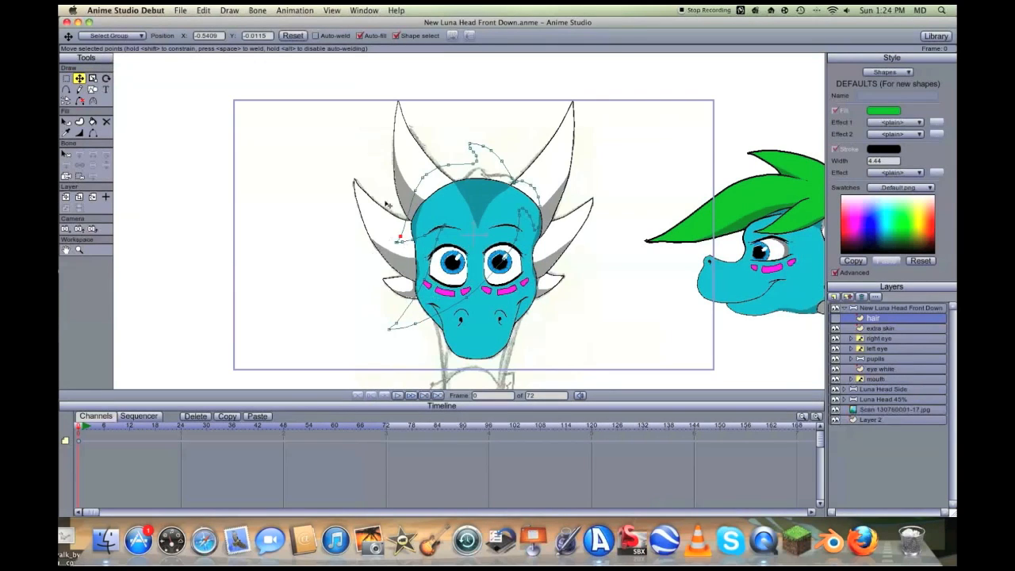
{"action": "scroll", "coordinate": [388, 207], "scroll_direction": "up", "scroll_amount": 2}
{"action": "left_click_drag", "start_coordinate": [393, 178], "coordinate": [384, 219]}
{"action": "left_click_drag", "start_coordinate": [403, 161], "coordinate": [448, 143]}
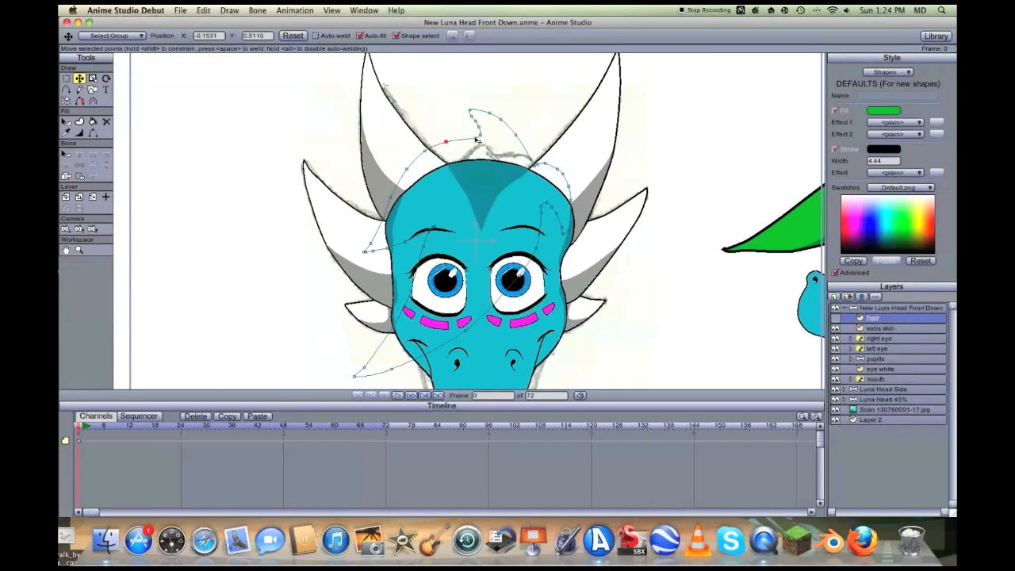
Refine the crown tuft by adjusting the outline points at its base and along its curled tip
{"action": "left_click", "coordinate": [479, 137]}
{"action": "key", "text": "a"}
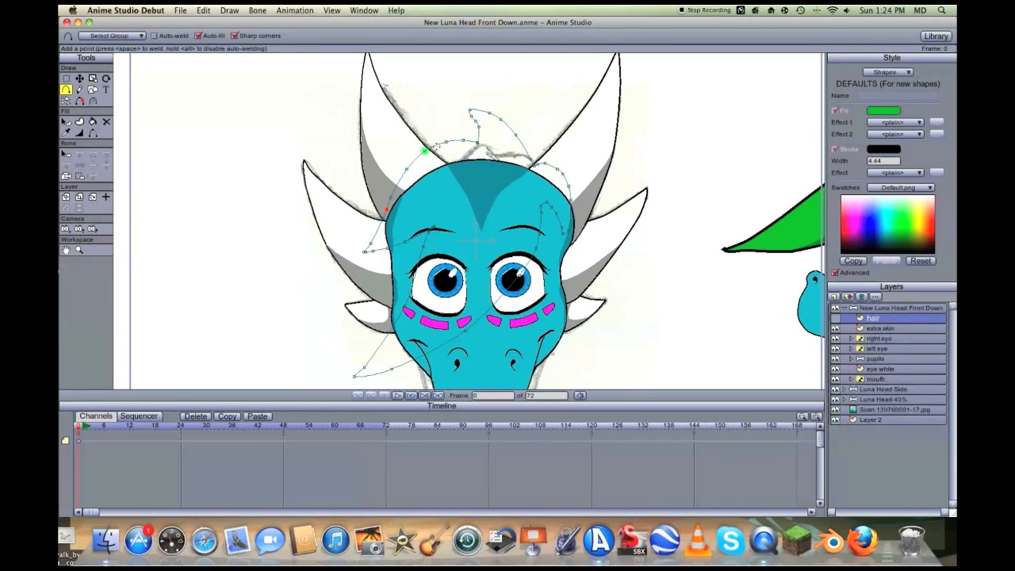
{"action": "key", "text": "t"}
{"action": "left_click_drag", "start_coordinate": [471, 118], "coordinate": [471, 113]}
{"action": "left_click", "coordinate": [480, 136]}
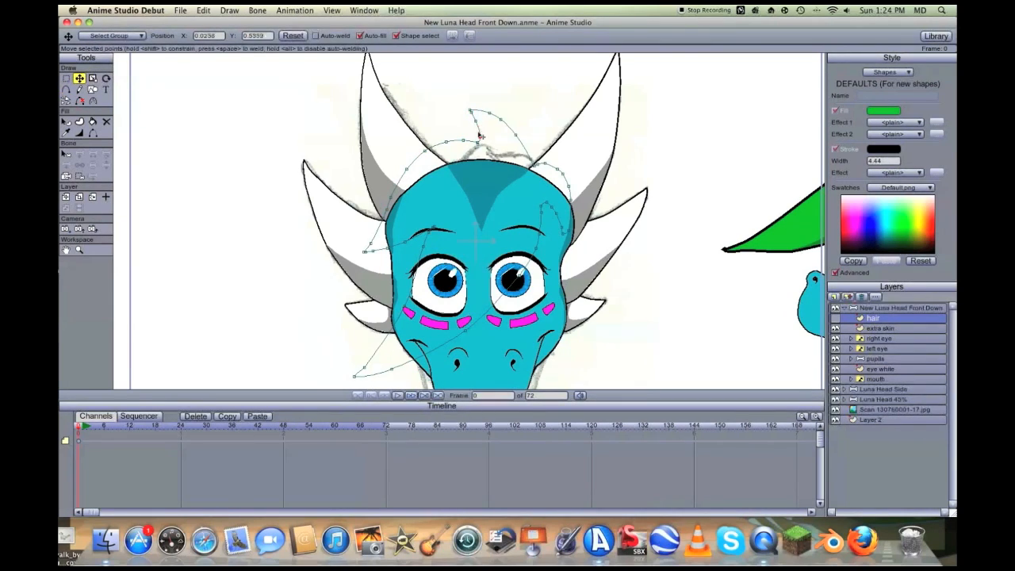
{"action": "left_click", "coordinate": [472, 118]}
{"action": "left_click", "coordinate": [472, 113]}
Adjust the points along the long fringe's edge below the notch and pull its tip inwards, closer to the face
{"action": "left_click_drag", "start_coordinate": [405, 308], "coordinate": [410, 265]}
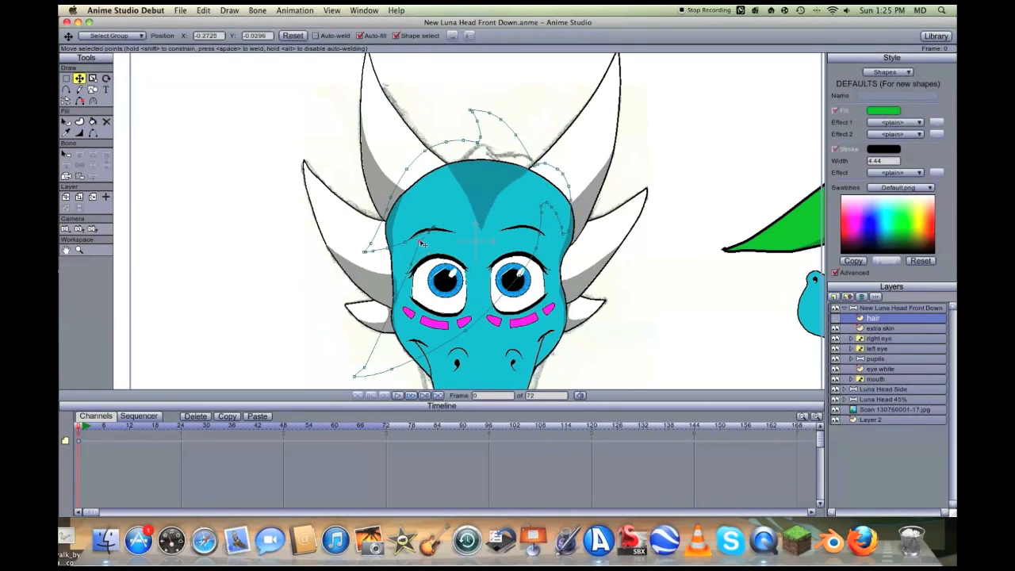
{"action": "left_click", "coordinate": [422, 243]}
{"action": "scroll", "coordinate": [426, 319], "scroll_direction": "down", "scroll_amount": 5}
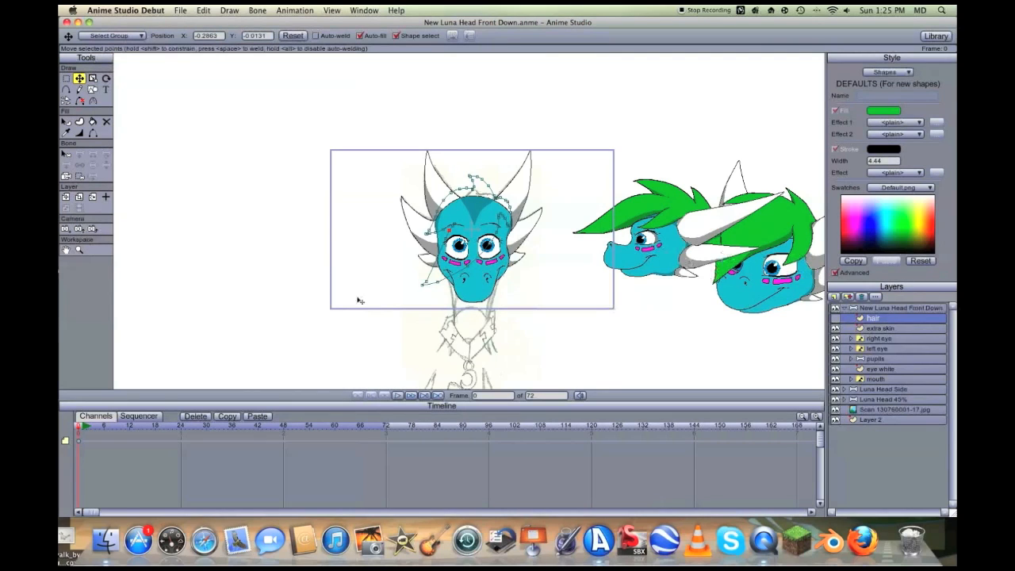
{"action": "scroll", "coordinate": [436, 292], "scroll_direction": "up", "scroll_amount": 3}
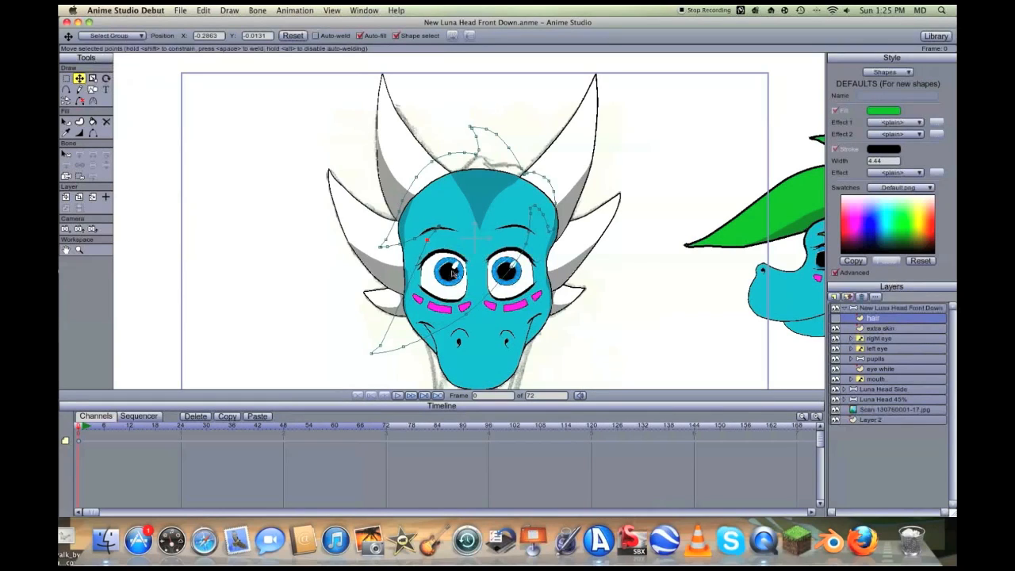
{"action": "left_click", "coordinate": [380, 346]}
{"action": "left_click_drag", "start_coordinate": [380, 346], "coordinate": [395, 316]}
{"action": "scroll", "coordinate": [521, 300], "scroll_direction": "down", "scroll_amount": 2}
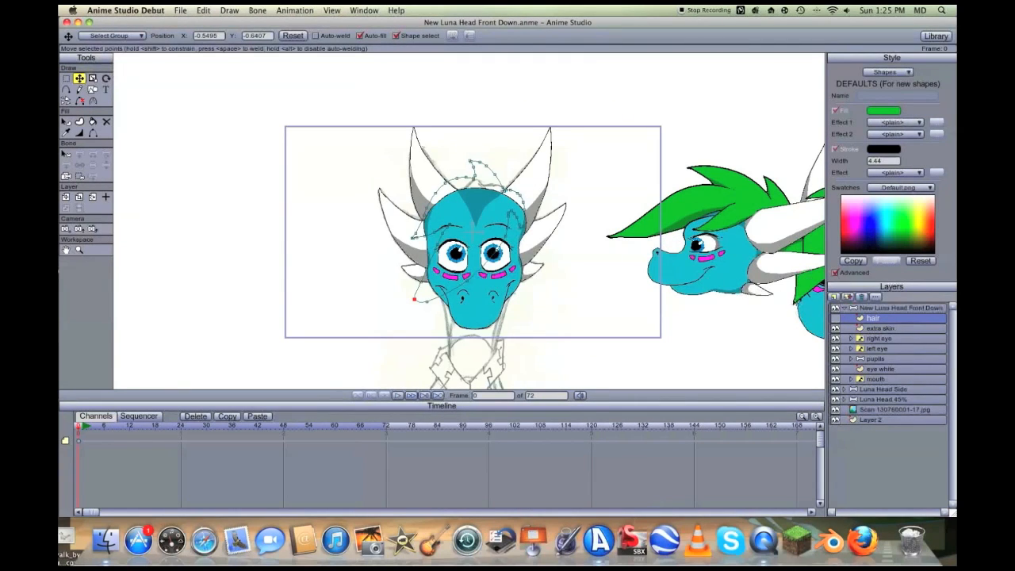
Pull the long fringe's tip outwards and down, and adjust the outline points on both sides of the tip
{"action": "scroll", "coordinate": [811, 299], "scroll_direction": "down", "scroll_amount": 2}
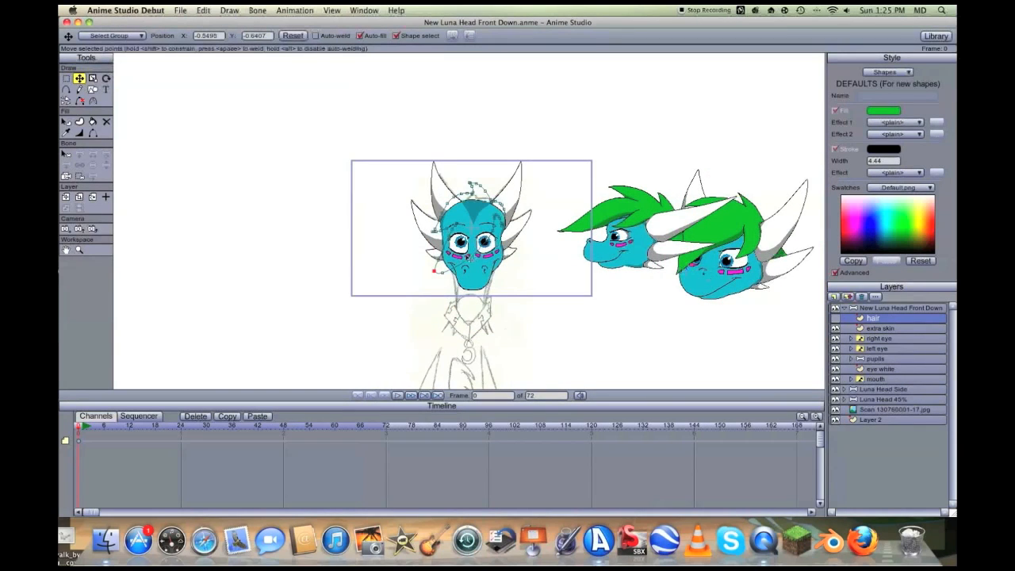
{"action": "scroll", "coordinate": [469, 258], "scroll_direction": "up", "scroll_amount": 3}
{"action": "left_click_drag", "start_coordinate": [414, 328], "coordinate": [397, 325]}
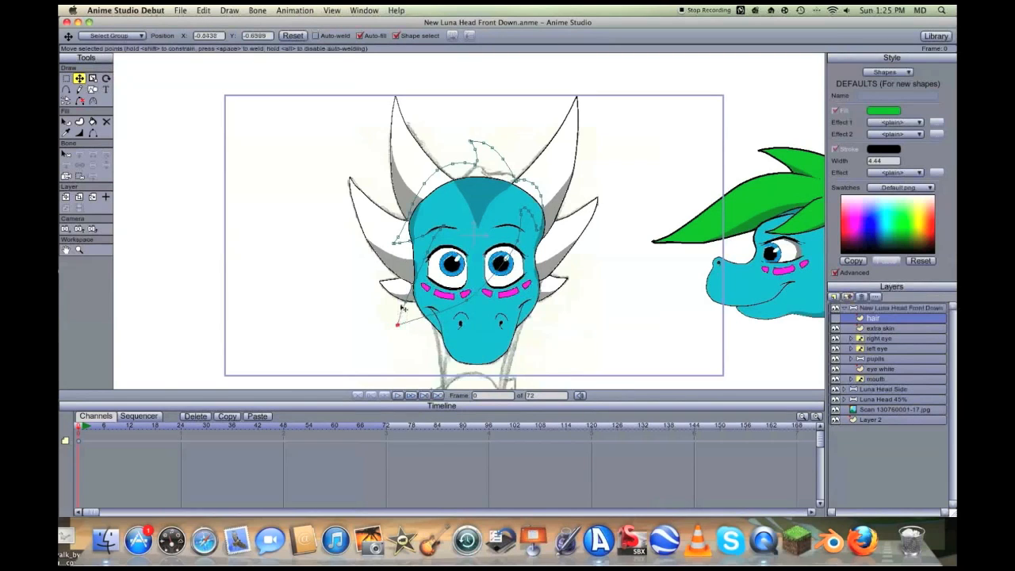
{"action": "left_click", "coordinate": [442, 311]}
{"action": "scroll", "coordinate": [405, 310], "scroll_direction": "up", "scroll_amount": 2}
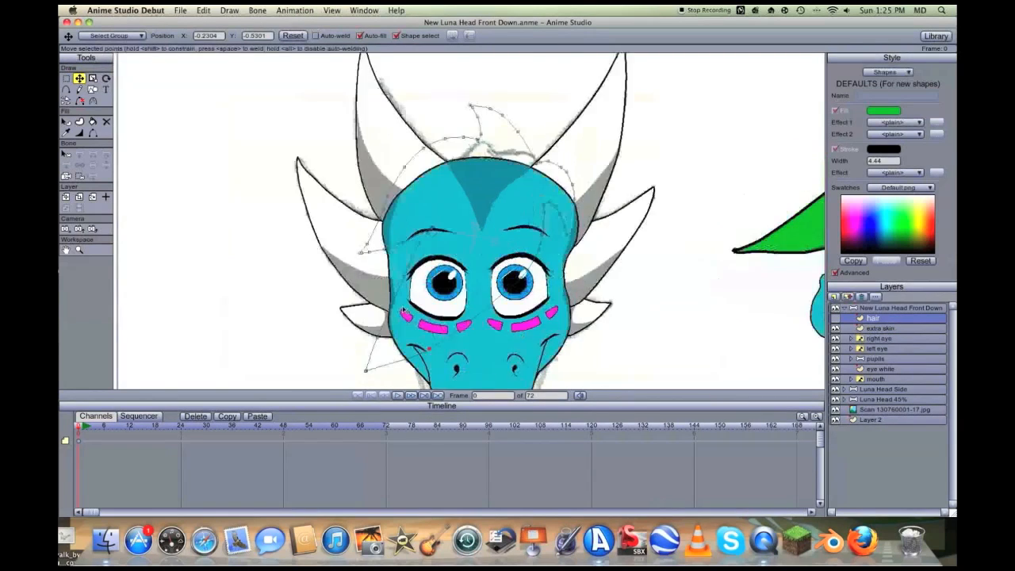
{"action": "left_click", "coordinate": [379, 340]}
{"action": "left_click_drag", "start_coordinate": [379, 341], "coordinate": [375, 354]}
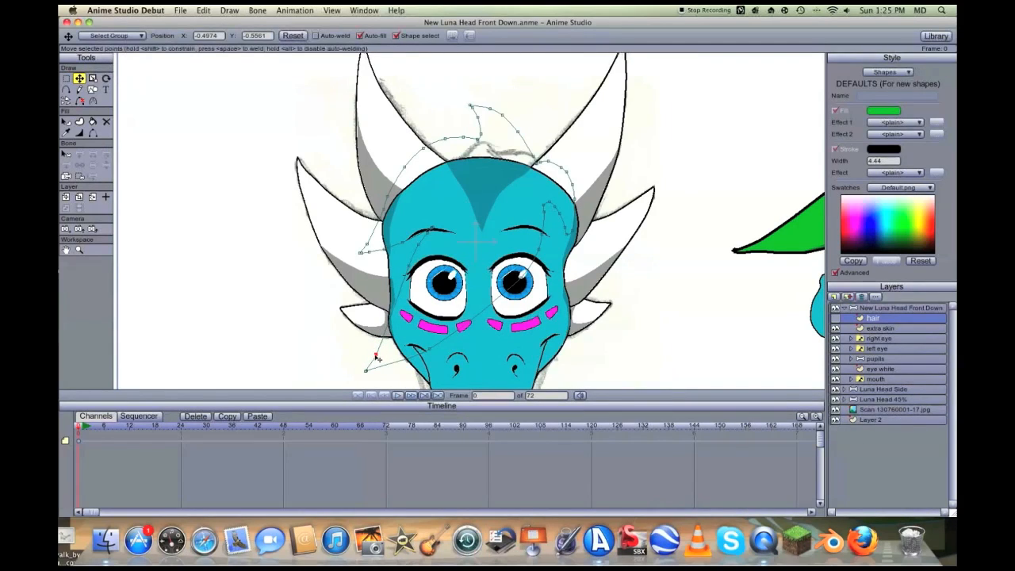
Add an outline point on the fringe's outer edge beside the covered eye and curve that edge up to the notch
{"action": "key", "text": "a"}
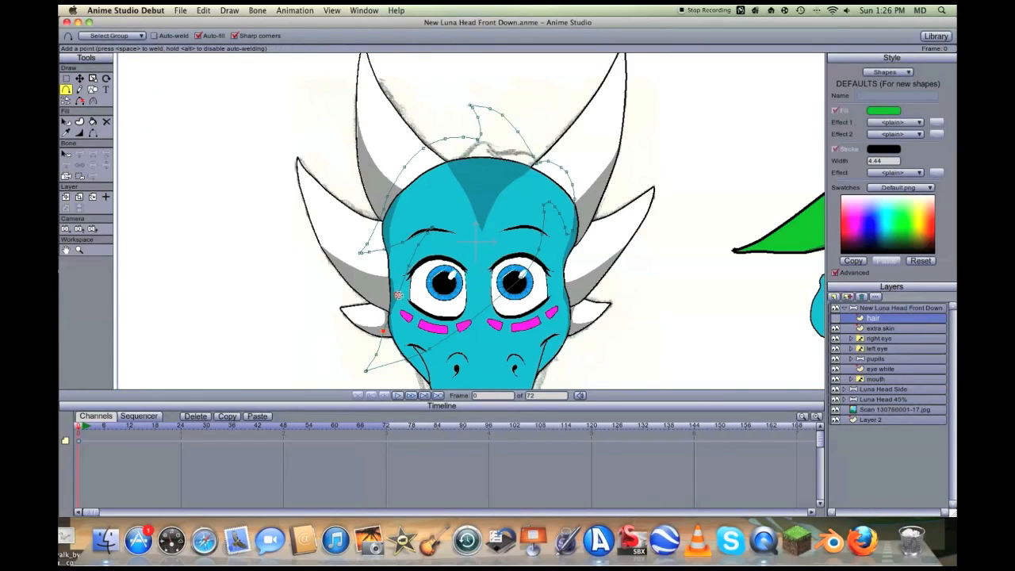
{"action": "left_click", "coordinate": [395, 289]}
{"action": "key", "text": "t"}
{"action": "left_click_drag", "start_coordinate": [396, 288], "coordinate": [406, 266]}
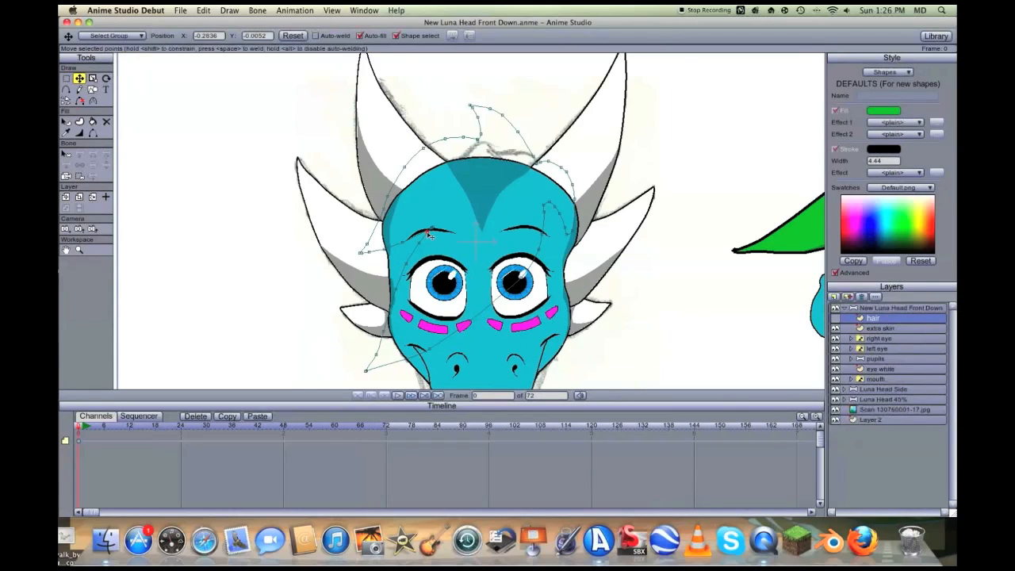
{"action": "left_click", "coordinate": [428, 232]}
{"action": "scroll", "coordinate": [403, 355], "scroll_direction": "down", "scroll_amount": 3}
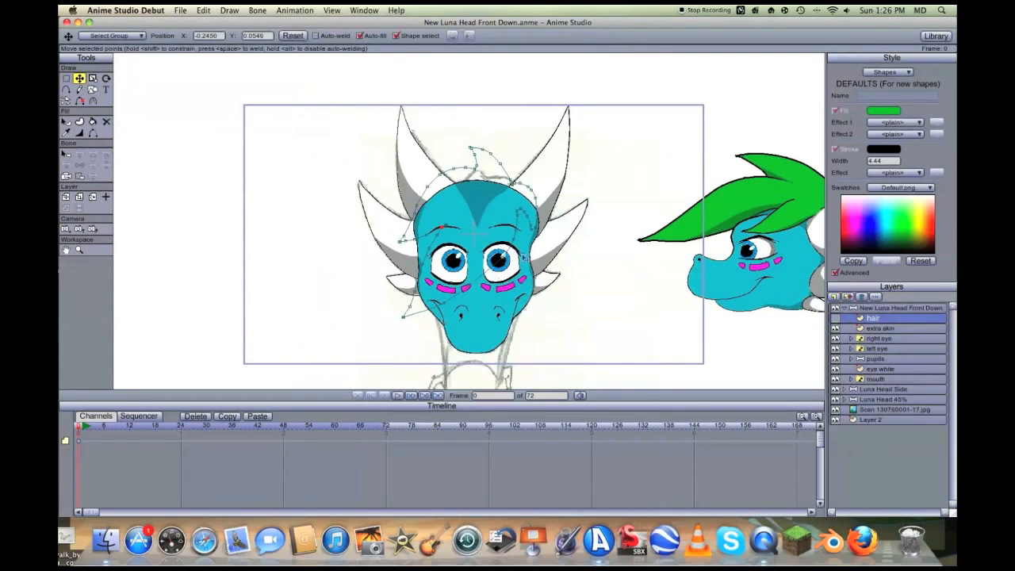
Reshape the fringe's inner edge between the parting and the uncovered eye, adding an outline point there and moving its neighbours
{"action": "scroll", "coordinate": [519, 253], "scroll_direction": "up", "scroll_amount": 3}
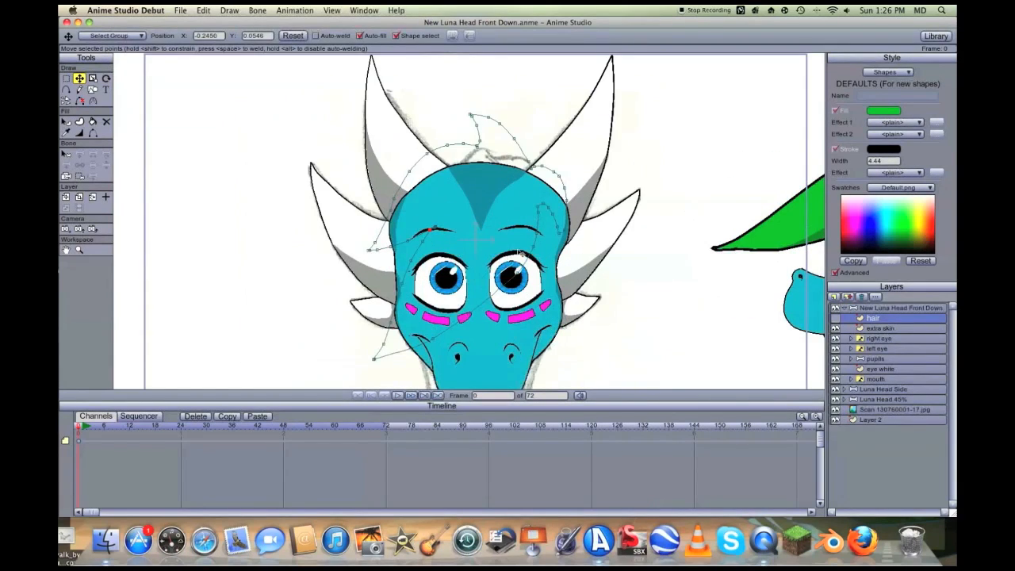
{"action": "left_click", "coordinate": [541, 214]}
{"action": "left_click", "coordinate": [530, 210]}
{"action": "left_click_drag", "start_coordinate": [530, 210], "coordinate": [530, 211]}
{"action": "left_click_drag", "start_coordinate": [534, 249], "coordinate": [498, 282]}
{"action": "key", "text": "a"}
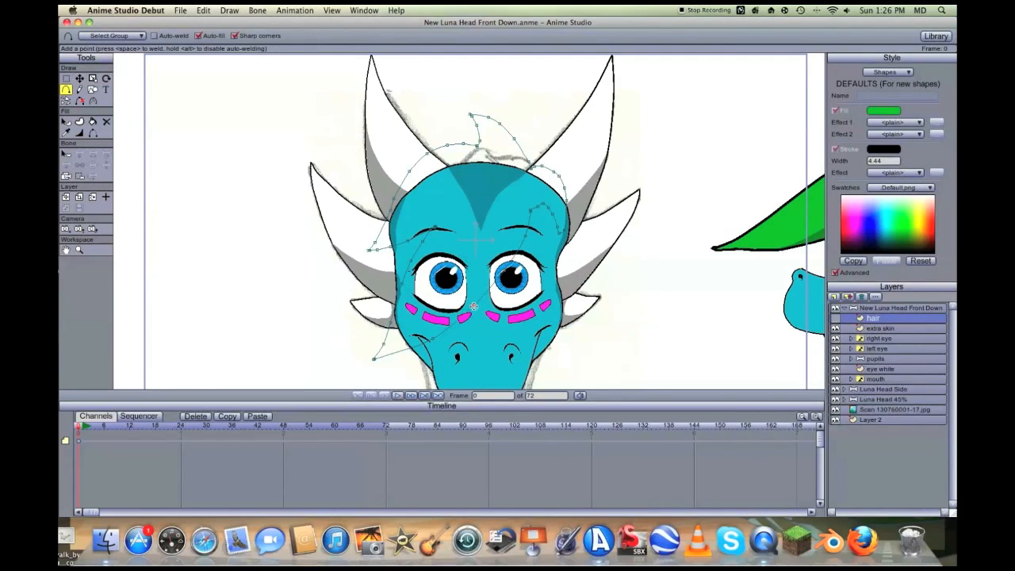
{"action": "left_click", "coordinate": [493, 291]}
{"action": "key", "text": "t"}
{"action": "left_click_drag", "start_coordinate": [506, 270], "coordinate": [511, 268]}
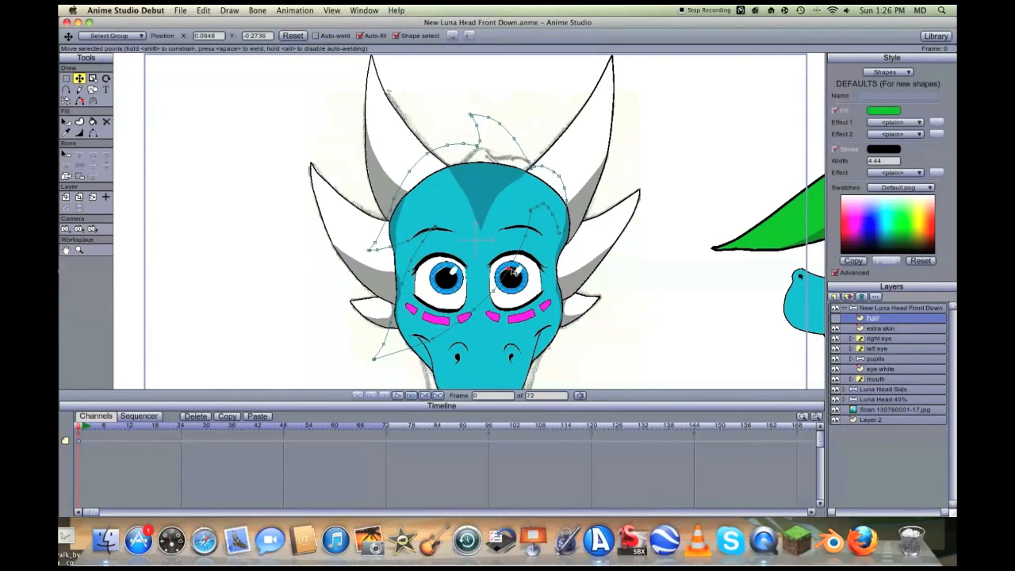
Add and adjust outline points on the fringe's inner edge just below the parting and close to the long tip
{"action": "key", "text": "a"}
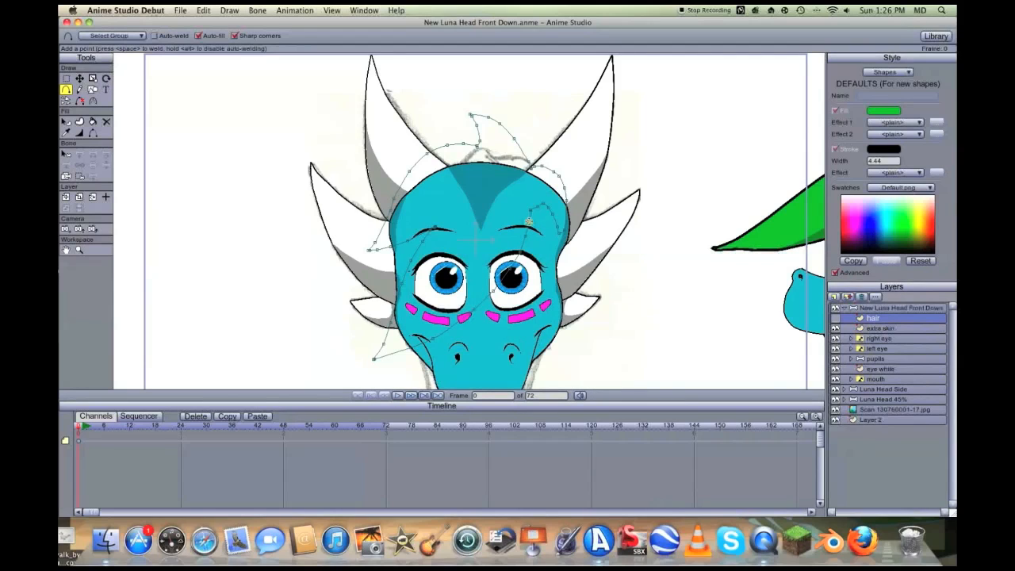
{"action": "left_click", "coordinate": [529, 221]}
{"action": "key", "text": "t"}
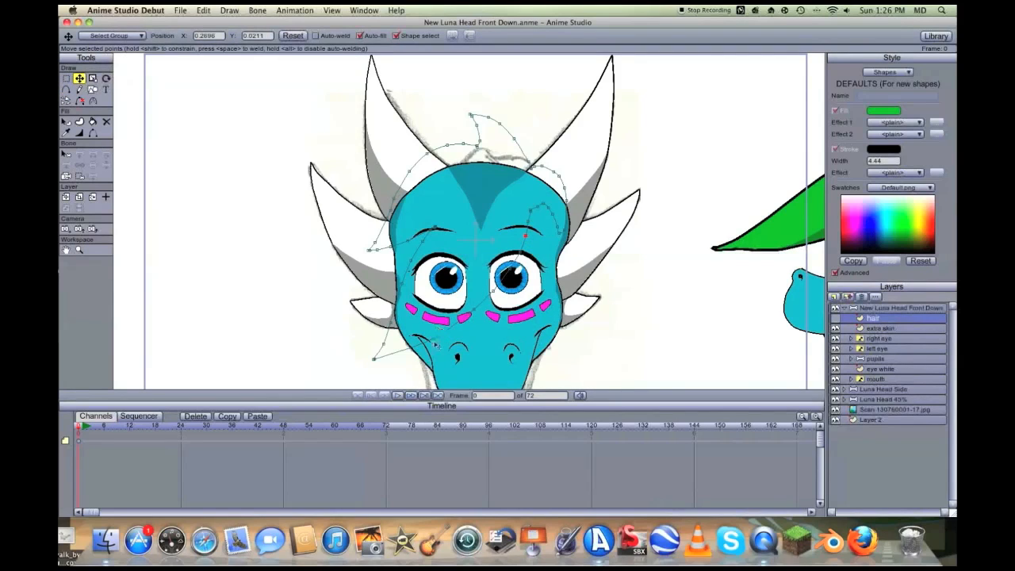
{"action": "key", "text": "a"}
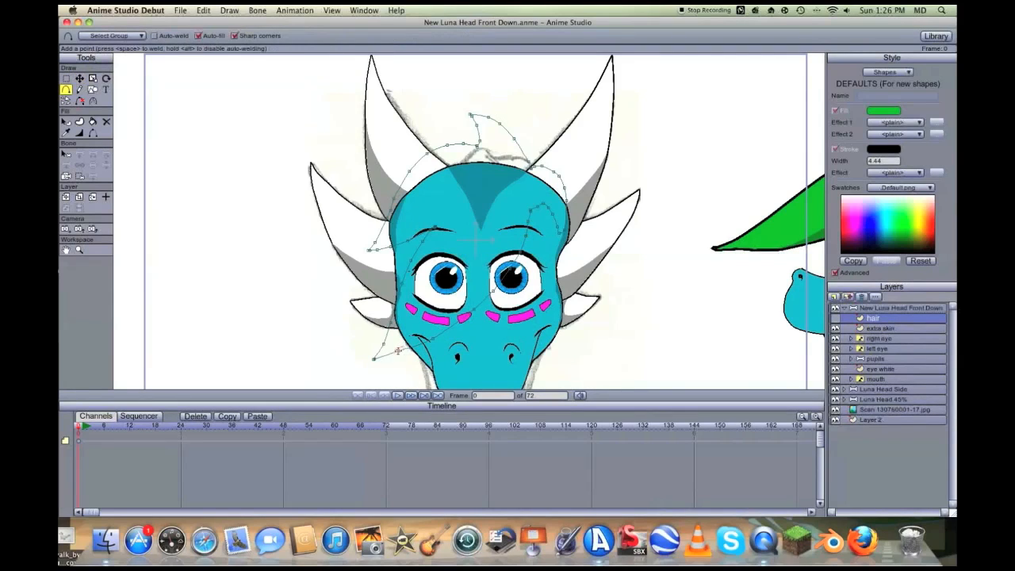
{"action": "left_click_drag", "start_coordinate": [383, 355], "coordinate": [401, 350]}
{"action": "key", "text": "t"}
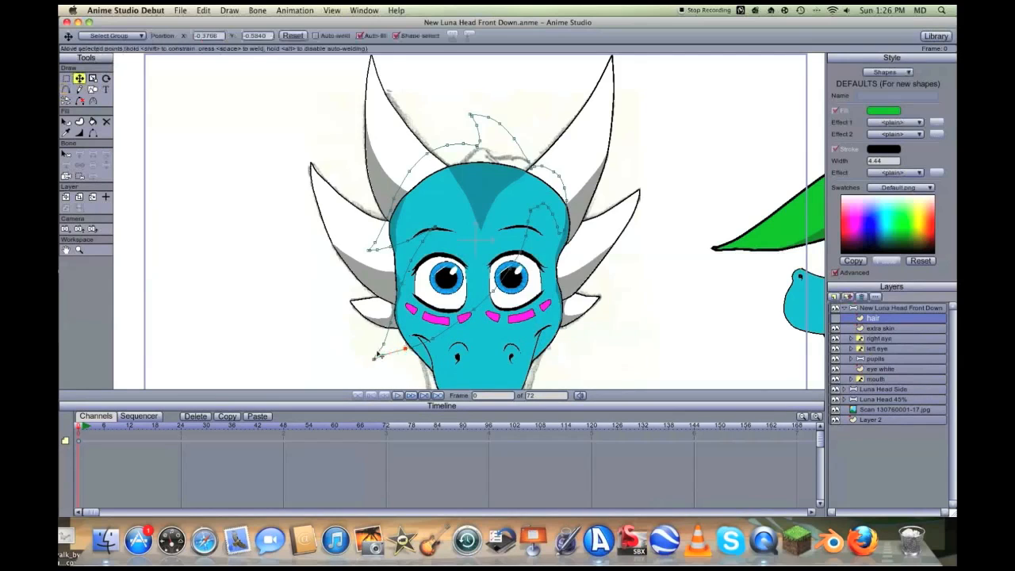
Adjust the lower end of the short lock beside the uncovered eye, and shift the corner where it meets the fringe
{"action": "left_click", "coordinate": [65, 249]}
{"action": "left_click_drag", "start_coordinate": [479, 212], "coordinate": [368, 234]}
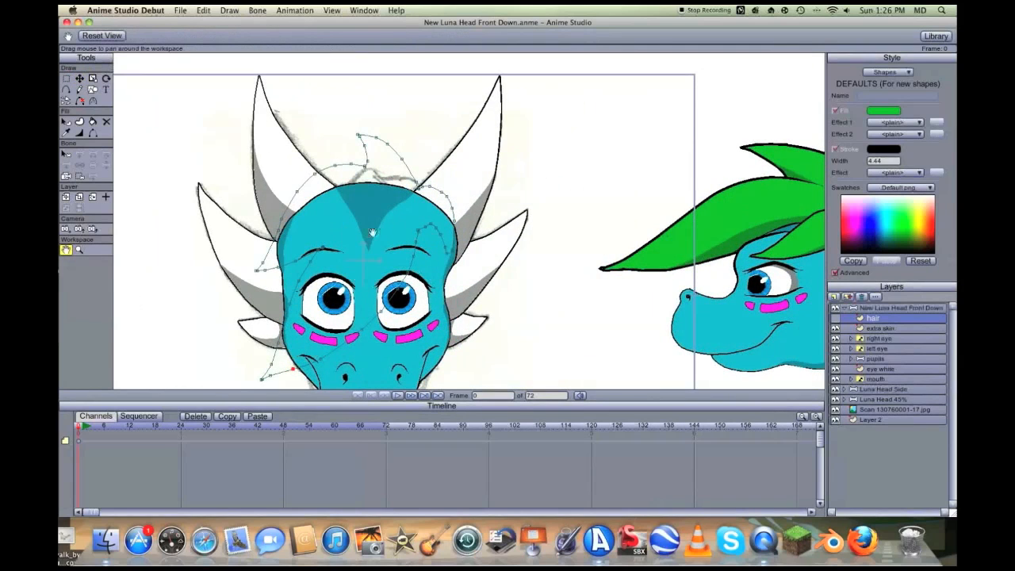
{"action": "scroll", "coordinate": [418, 243], "scroll_direction": "up", "scroll_amount": 2}
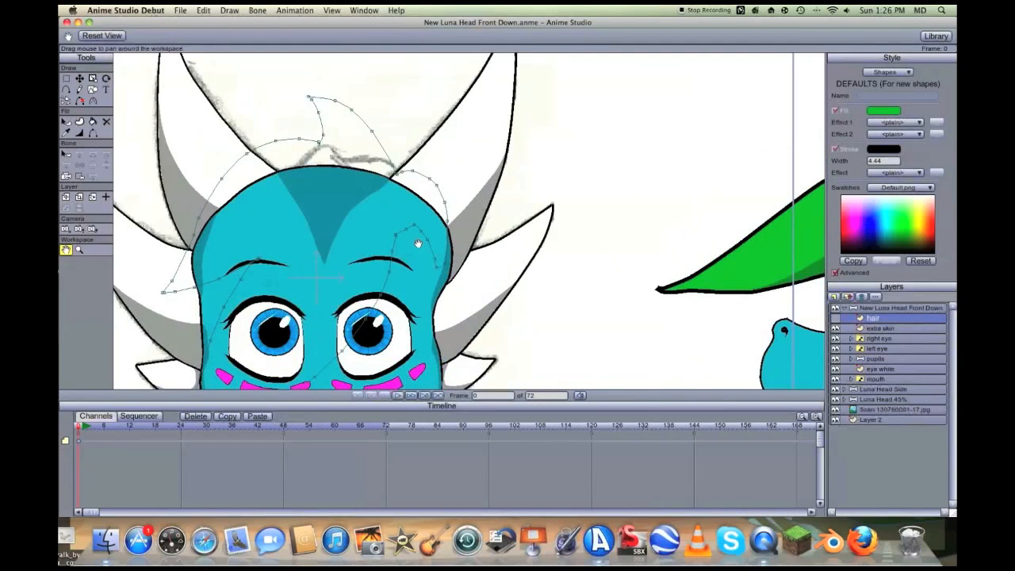
{"action": "scroll", "coordinate": [404, 241], "scroll_direction": "down", "scroll_amount": 2}
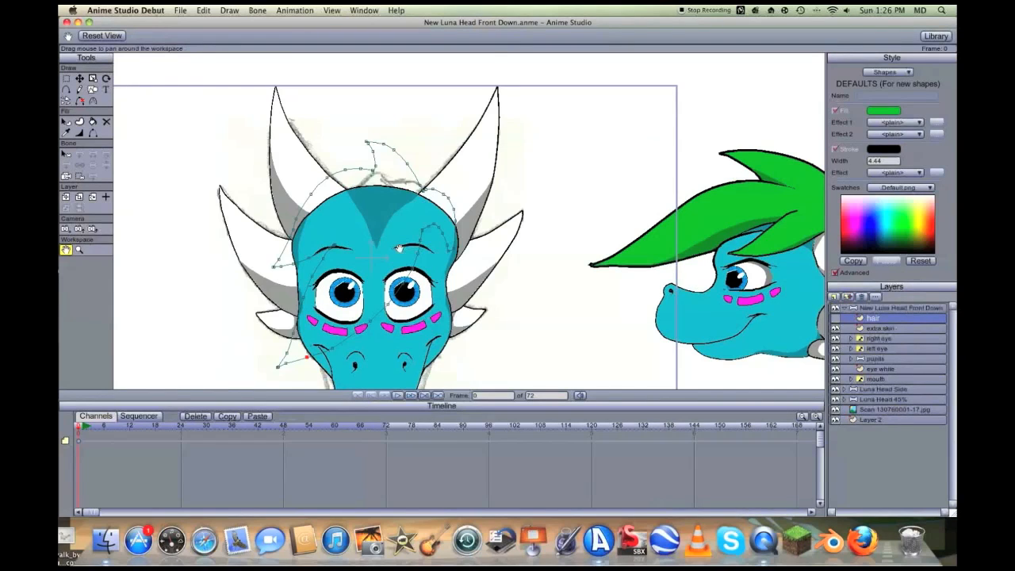
{"action": "scroll", "coordinate": [398, 249], "scroll_direction": "up", "scroll_amount": 2}
{"action": "key", "text": "t"}
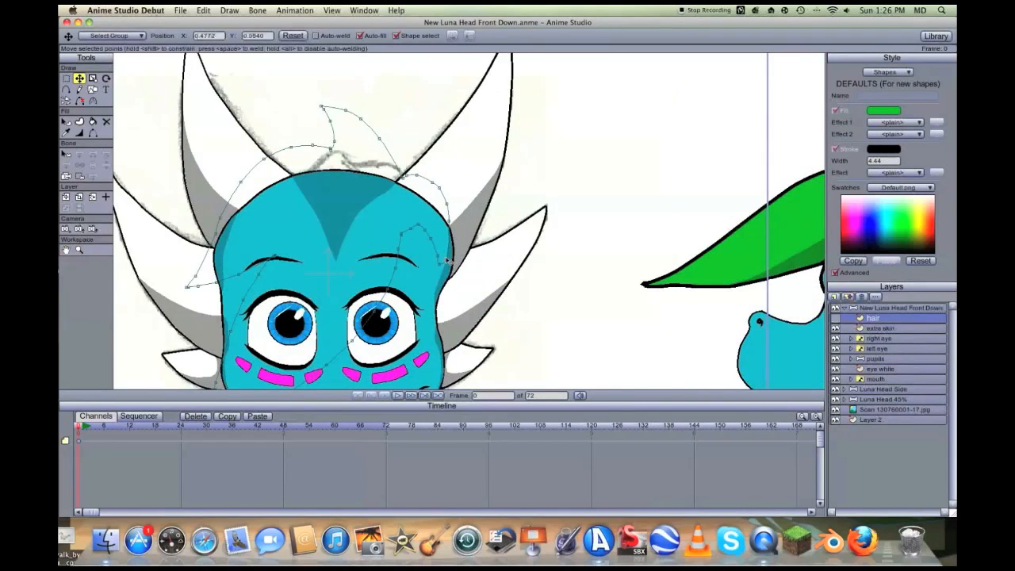
{"action": "left_click", "coordinate": [443, 266]}
{"action": "left_click_drag", "start_coordinate": [447, 270], "coordinate": [445, 253]}
{"action": "scroll", "coordinate": [445, 253], "scroll_direction": "down", "scroll_amount": 4}
{"action": "scroll", "coordinate": [441, 257], "scroll_direction": "up", "scroll_amount": 5}
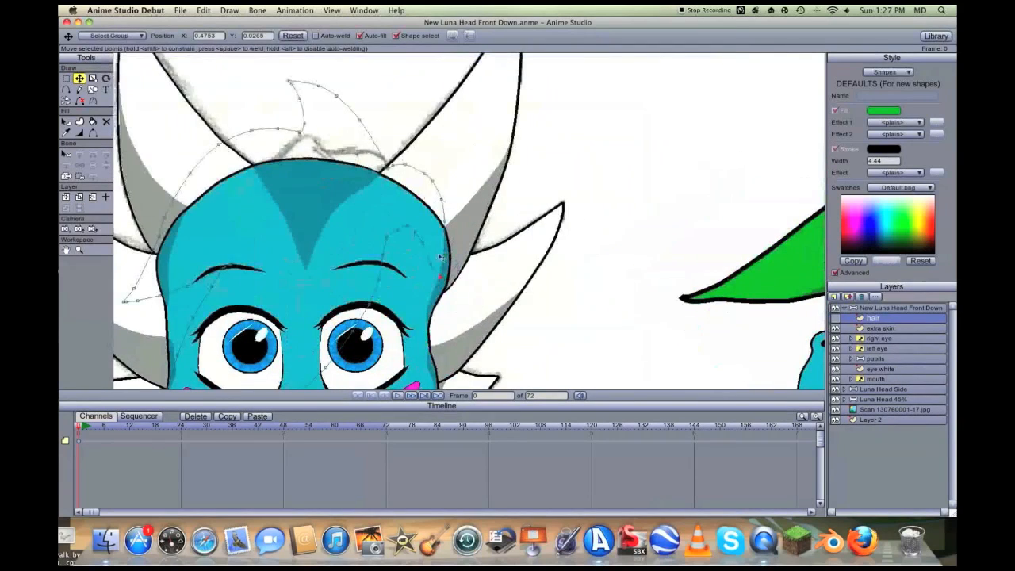
{"action": "left_click_drag", "start_coordinate": [386, 238], "coordinate": [380, 239]}
Lengthen the short lock beside the uncovered eye by moving its inner edge and tip points further down the temple
{"action": "scroll", "coordinate": [417, 238], "scroll_direction": "down", "scroll_amount": 2}
{"action": "scroll", "coordinate": [672, 236], "scroll_direction": "down", "scroll_amount": 1}
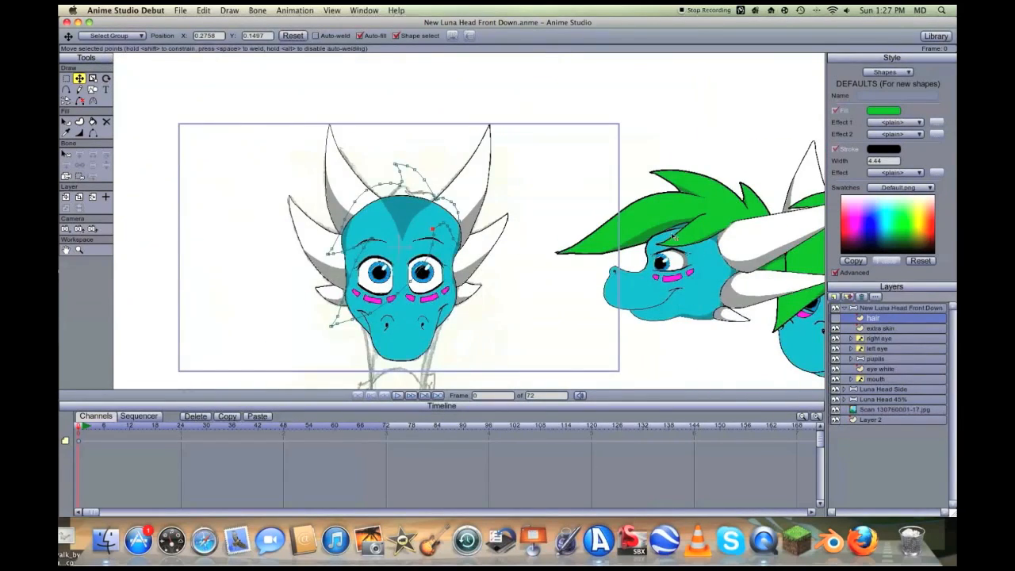
{"action": "scroll", "coordinate": [422, 244], "scroll_direction": "up", "scroll_amount": 2}
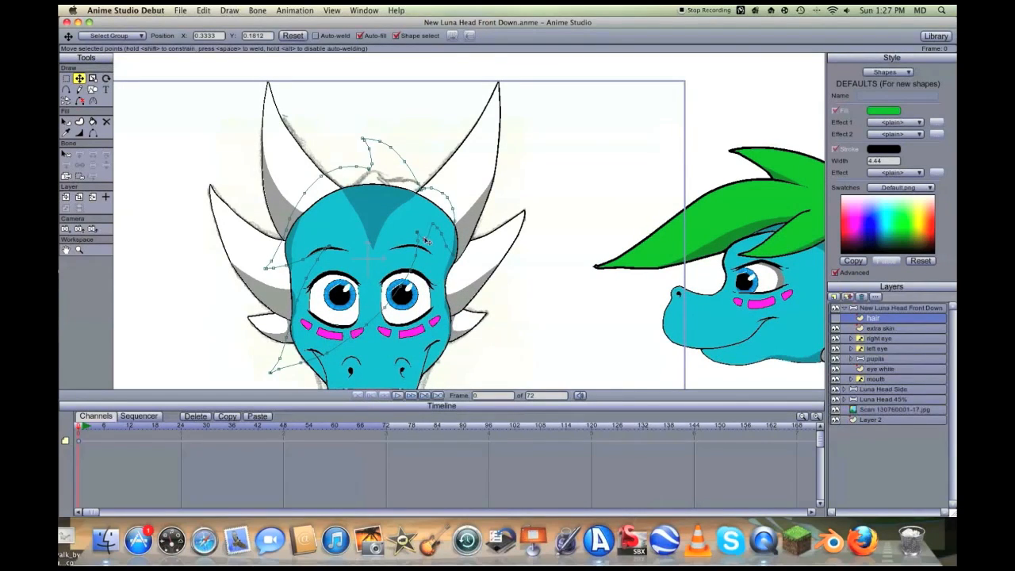
{"action": "left_click_drag", "start_coordinate": [436, 229], "coordinate": [447, 249]}
{"action": "mouse_move", "coordinate": [431, 286]}
{"action": "left_mouse_down"}
{"action": "mouse_move", "coordinate": [457, 265]}
{"action": "mouse_move", "coordinate": [437, 283]}
{"action": "left_mouse_up"}
Adjust the outline points along the short lock's outer edge and around its lower tip to follow the side of the head
{"action": "key", "text": "a"}
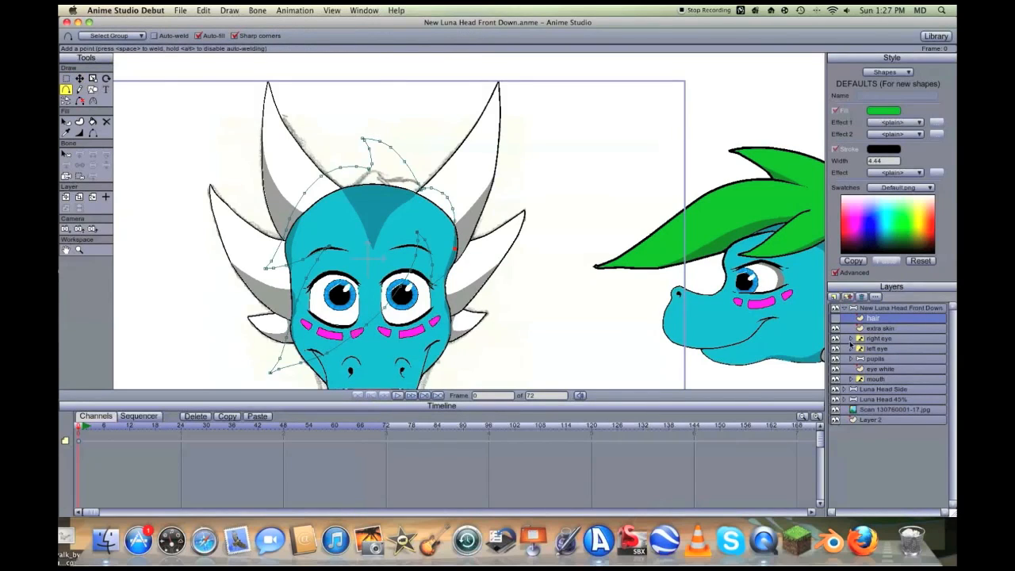
{"action": "scroll", "coordinate": [468, 215], "scroll_direction": "up", "scroll_amount": 2}
{"action": "key", "text": "t"}
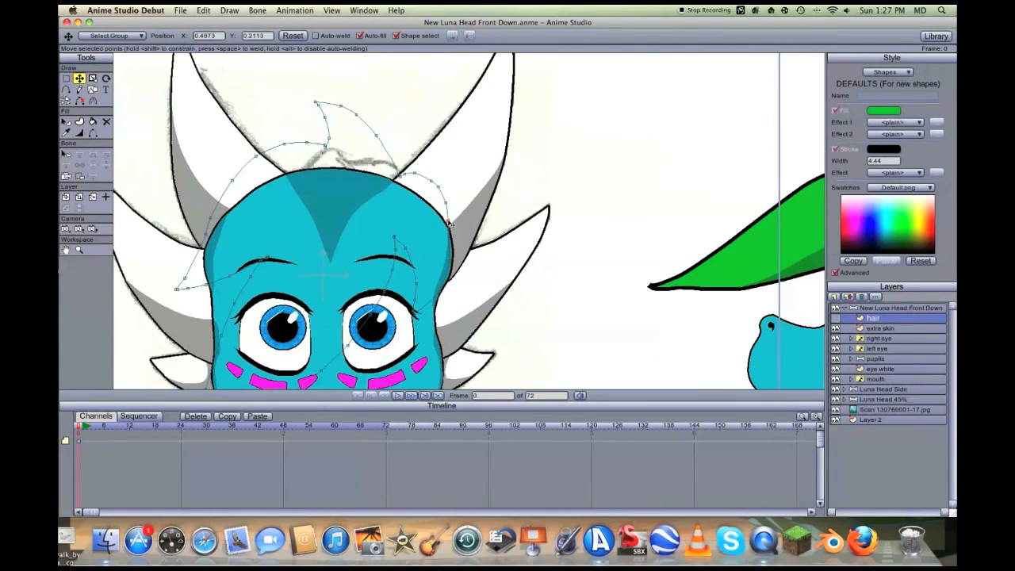
{"action": "left_click_drag", "start_coordinate": [450, 227], "coordinate": [457, 242]}
{"action": "left_click", "coordinate": [451, 262]}
{"action": "left_click", "coordinate": [416, 302]}
{"action": "left_click", "coordinate": [415, 312]}
Clear the selection of all hair points and smooth the short lock's inner edge and its outer curve up to the crown tuft's base
{"action": "key", "text": "super+a"}
{"action": "left_click", "coordinate": [204, 11]}
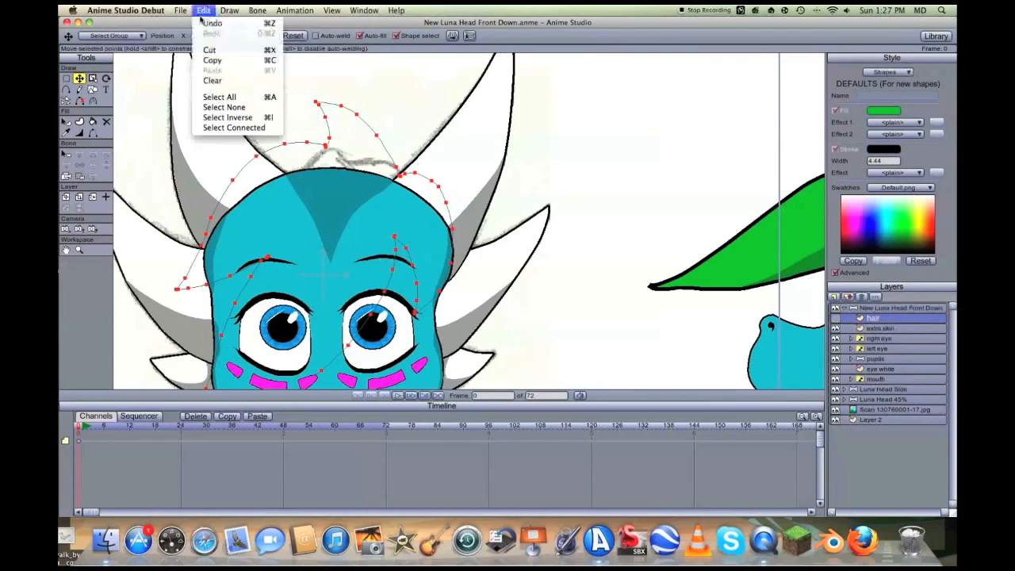
{"action": "left_click", "coordinate": [218, 107]}
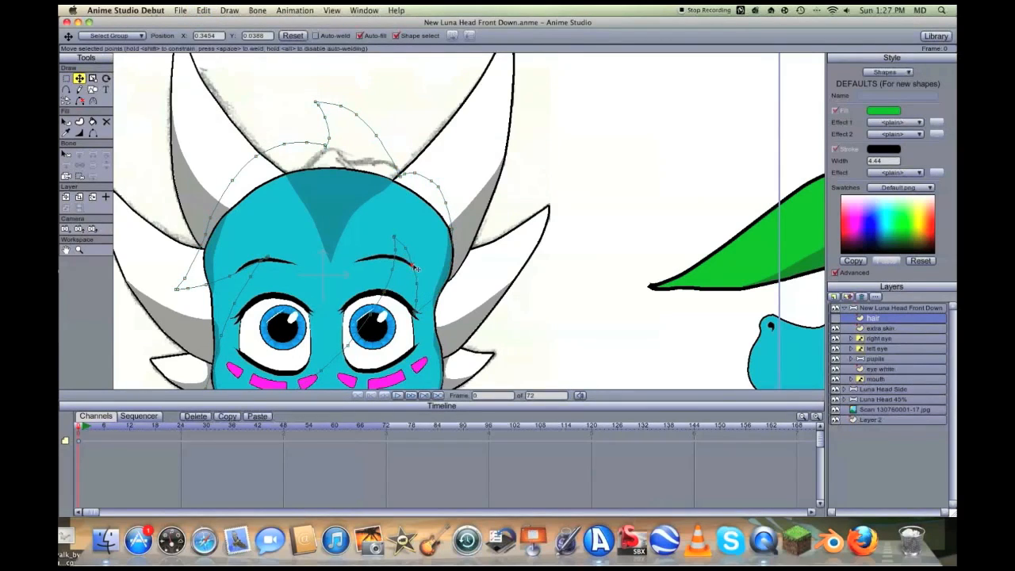
{"action": "left_click", "coordinate": [413, 265]}
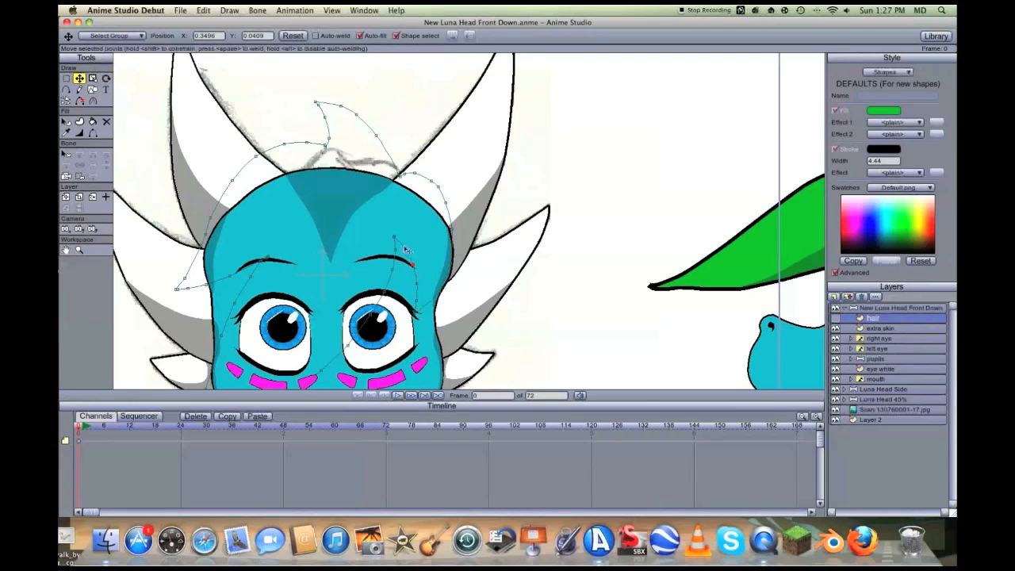
{"action": "left_click_drag", "start_coordinate": [451, 265], "coordinate": [449, 268]}
{"action": "left_click", "coordinate": [451, 235]}
{"action": "left_click_drag", "start_coordinate": [446, 205], "coordinate": [402, 175]}
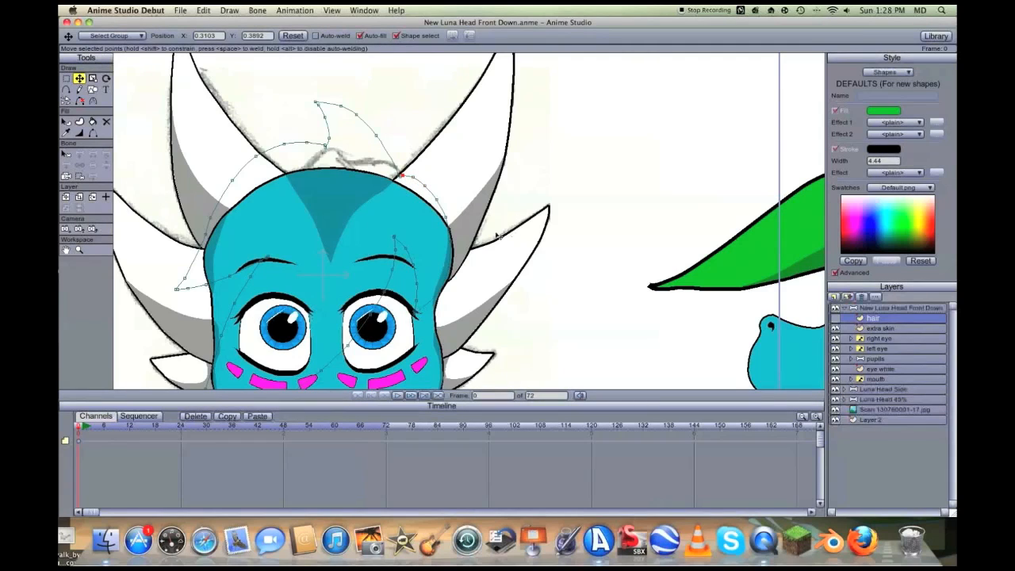
Show the hair layer and inspect the refined hair on the front head beside the other head views
{"action": "left_click", "coordinate": [836, 318]}
{"action": "scroll", "coordinate": [533, 254], "scroll_direction": "down", "scroll_amount": 2}
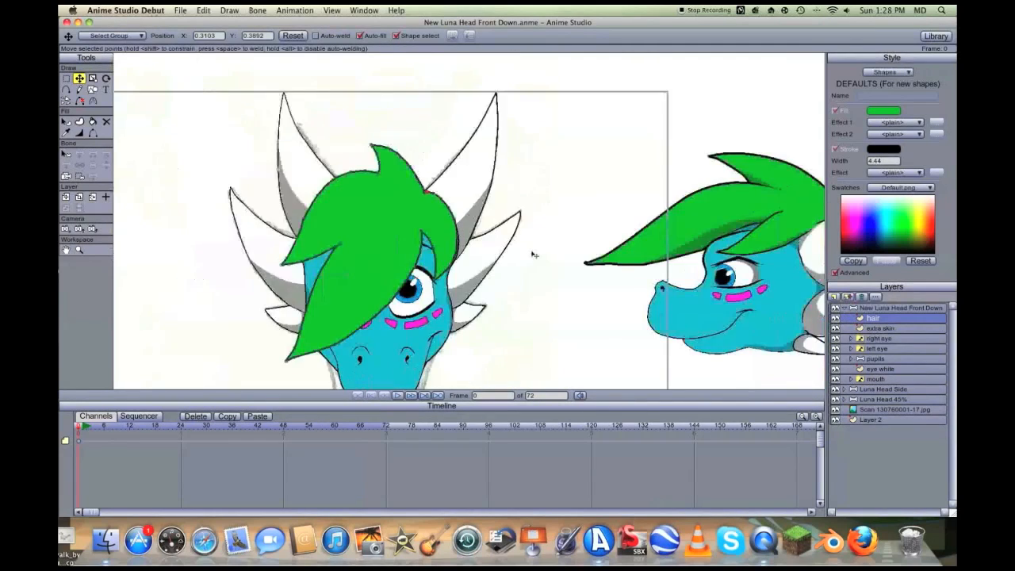
{"action": "scroll", "coordinate": [535, 255], "scroll_direction": "down", "scroll_amount": 2}
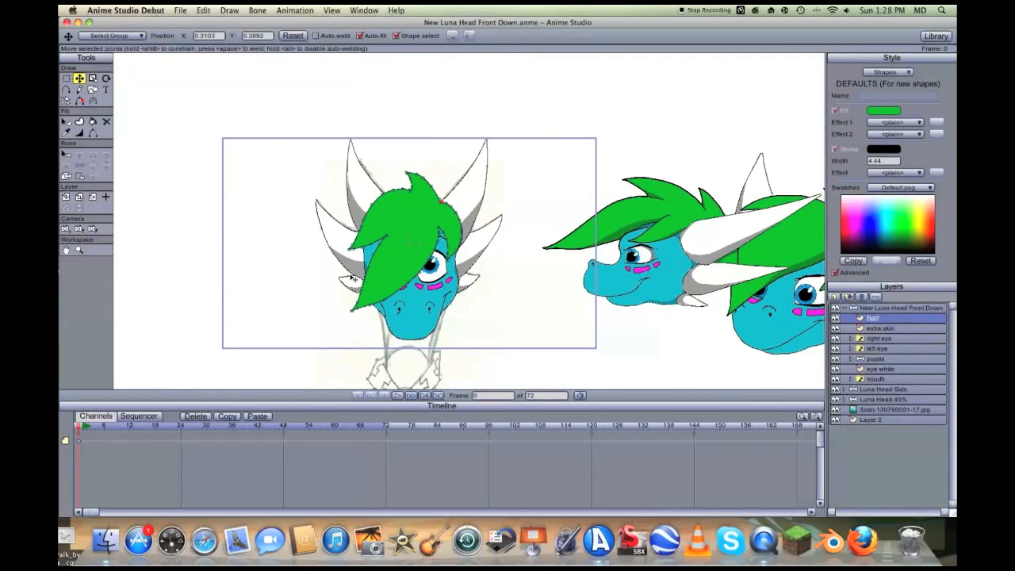
{"action": "scroll", "coordinate": [352, 278], "scroll_direction": "up", "scroll_amount": 2}
{"action": "left_click", "coordinate": [65, 250]}
{"action": "left_click_drag", "start_coordinate": [277, 293], "coordinate": [287, 241]}
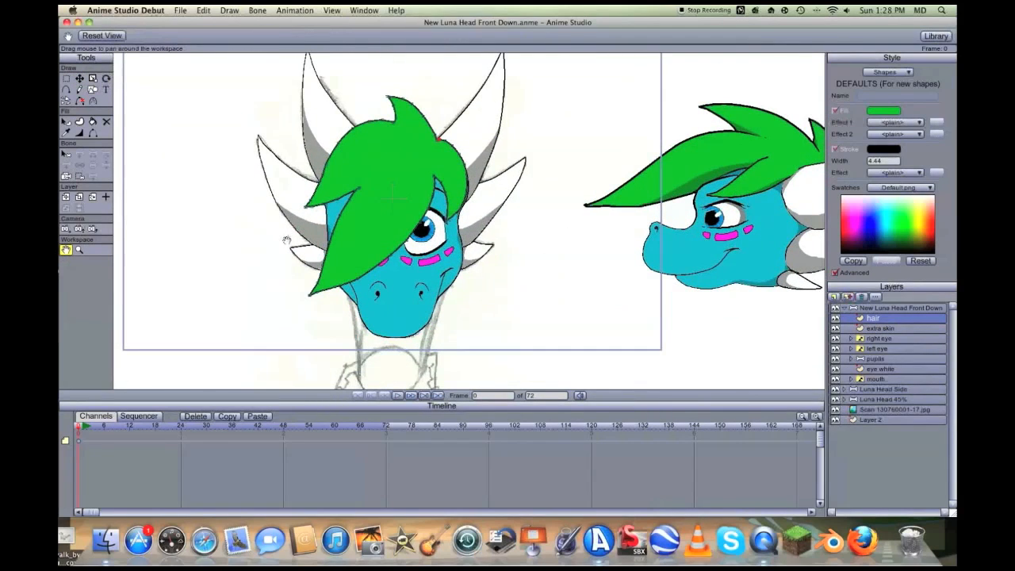
{"action": "mouse_move", "coordinate": [357, 221]}
{"action": "left_mouse_down"}
{"action": "mouse_move", "coordinate": [381, 240]}
{"action": "mouse_move", "coordinate": [399, 238]}
{"action": "left_mouse_up"}
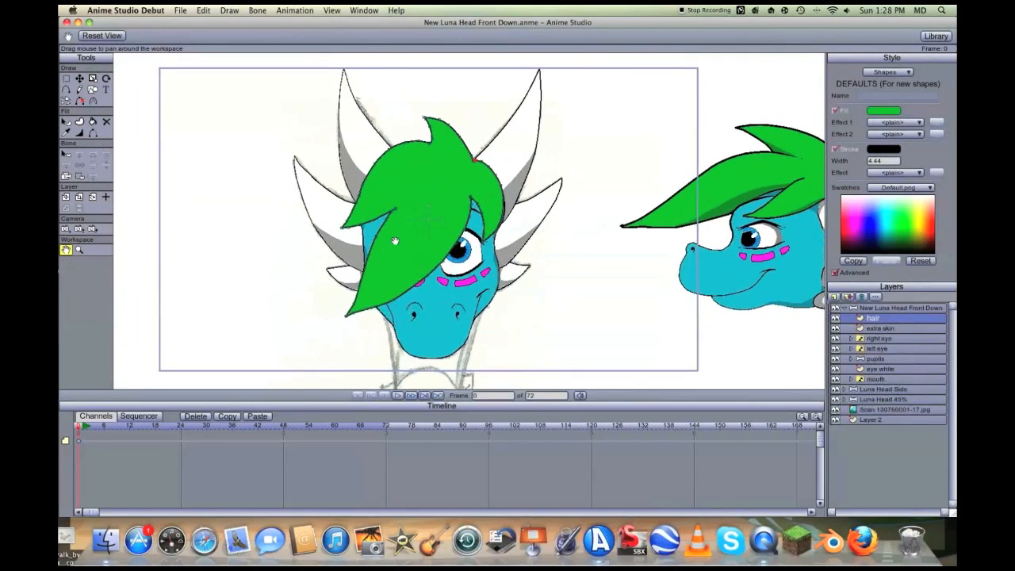
{"action": "scroll", "coordinate": [397, 239], "scroll_direction": "down", "scroll_amount": 2}
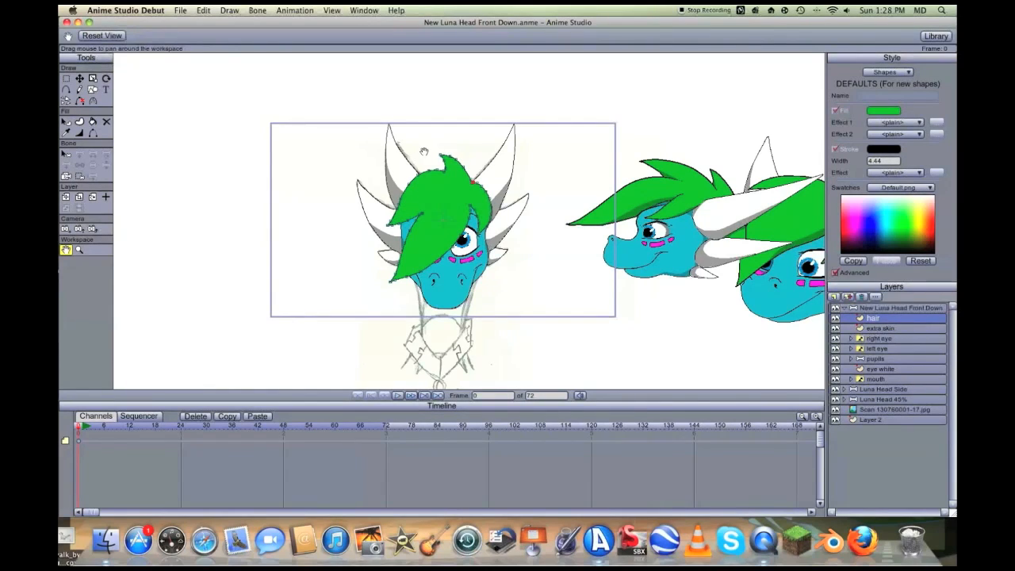
{"action": "scroll", "coordinate": [425, 152], "scroll_direction": "up", "scroll_amount": 2}
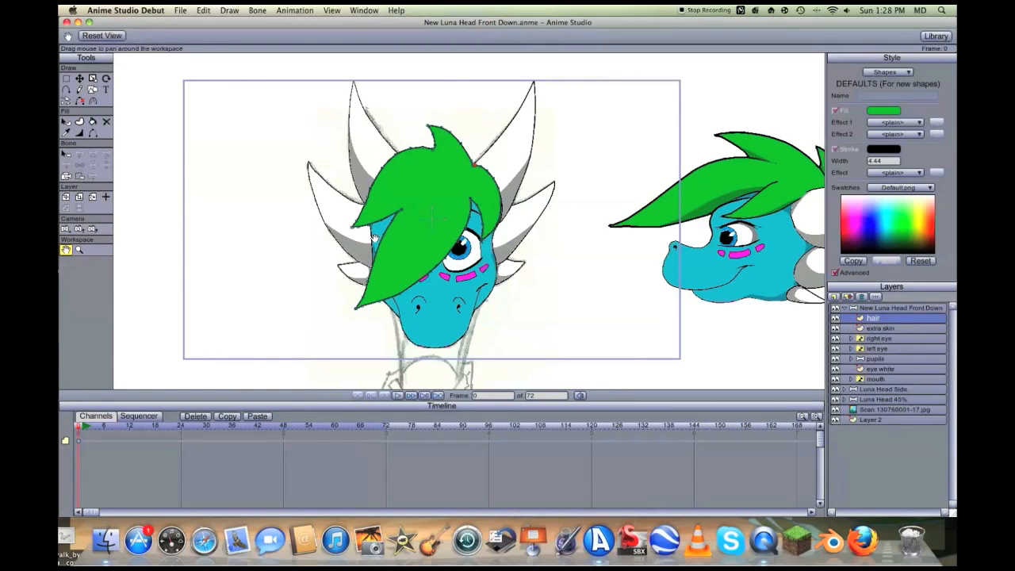
{"action": "scroll", "coordinate": [374, 238], "scroll_direction": "down", "scroll_amount": 2}
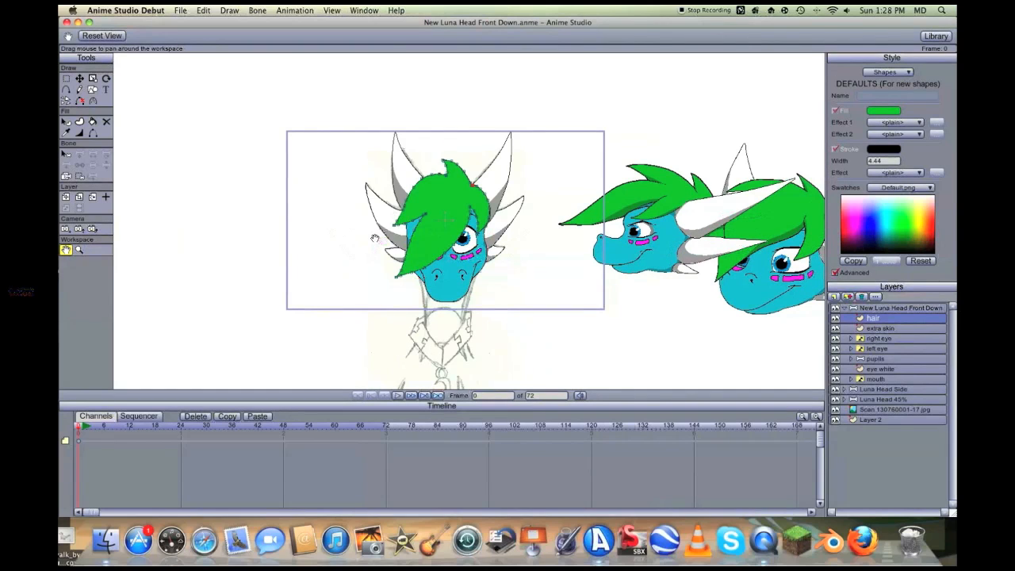
{"action": "scroll", "coordinate": [374, 238], "scroll_direction": "up", "scroll_amount": 2}
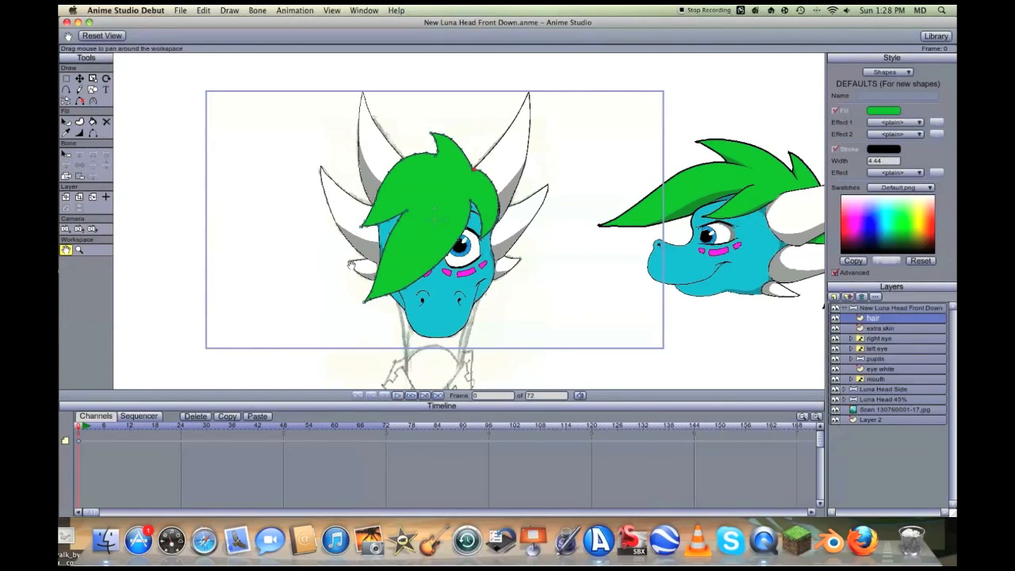
Move the hair's outline points between the crown tuft and the small side lock upward to round off the crown
{"action": "scroll", "coordinate": [352, 264], "scroll_direction": "up", "scroll_amount": 3}
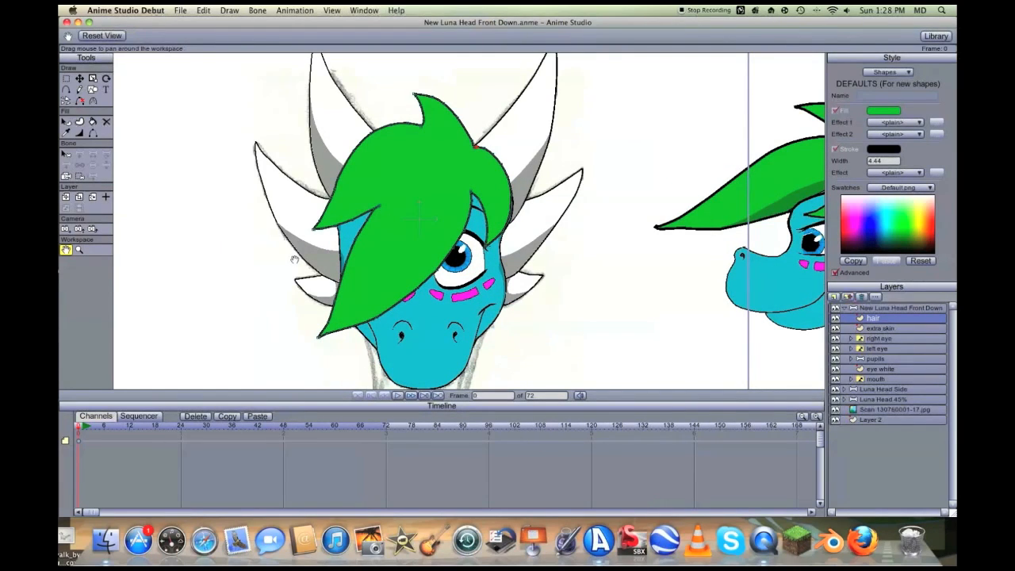
{"action": "left_click_drag", "start_coordinate": [378, 221], "coordinate": [433, 225]}
{"action": "scroll", "coordinate": [433, 225], "scroll_direction": "up", "scroll_amount": 3}
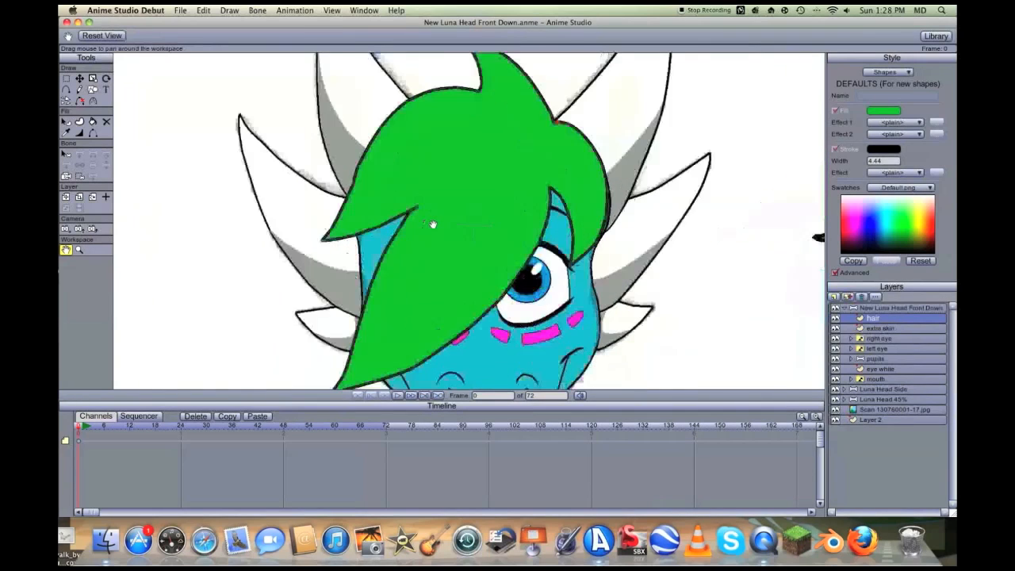
{"action": "key", "text": "t"}
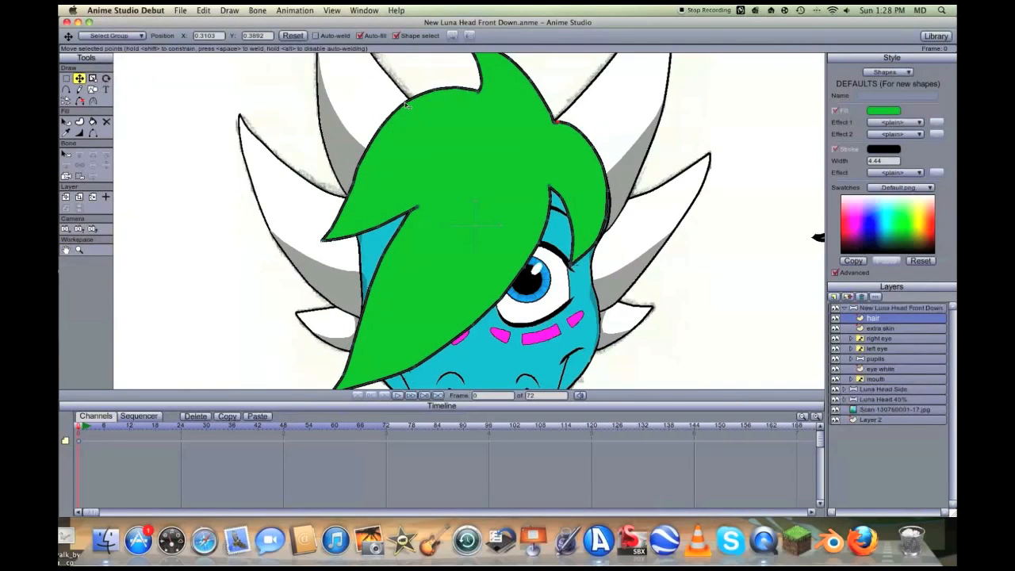
{"action": "left_click_drag", "start_coordinate": [405, 103], "coordinate": [459, 88]}
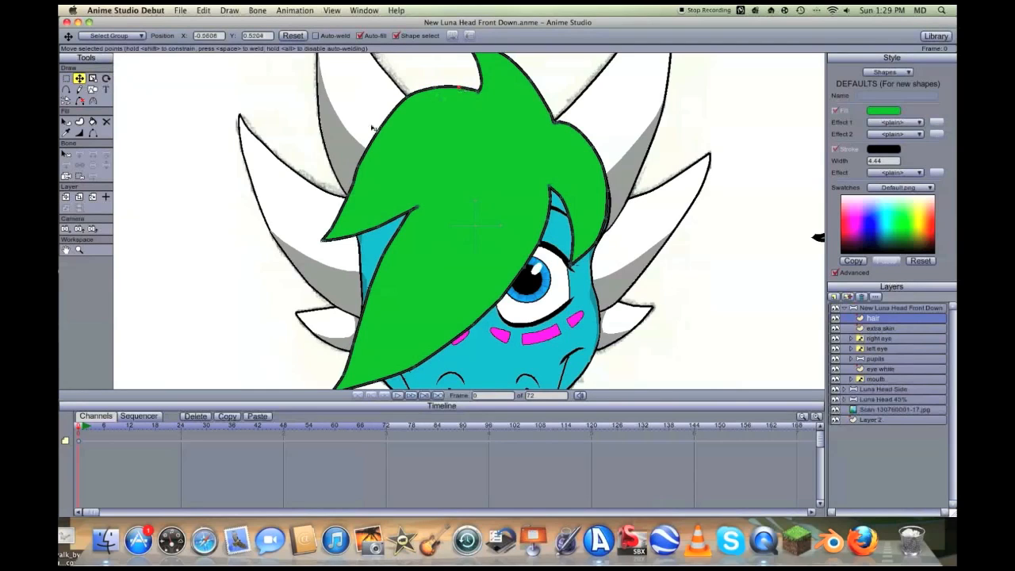
{"action": "mouse_move", "coordinate": [381, 128]}
{"action": "left_mouse_down"}
{"action": "mouse_move", "coordinate": [373, 112]}
{"action": "mouse_move", "coordinate": [382, 115]}
{"action": "left_mouse_up"}
{"action": "left_click_drag", "start_coordinate": [360, 167], "coordinate": [363, 143]}
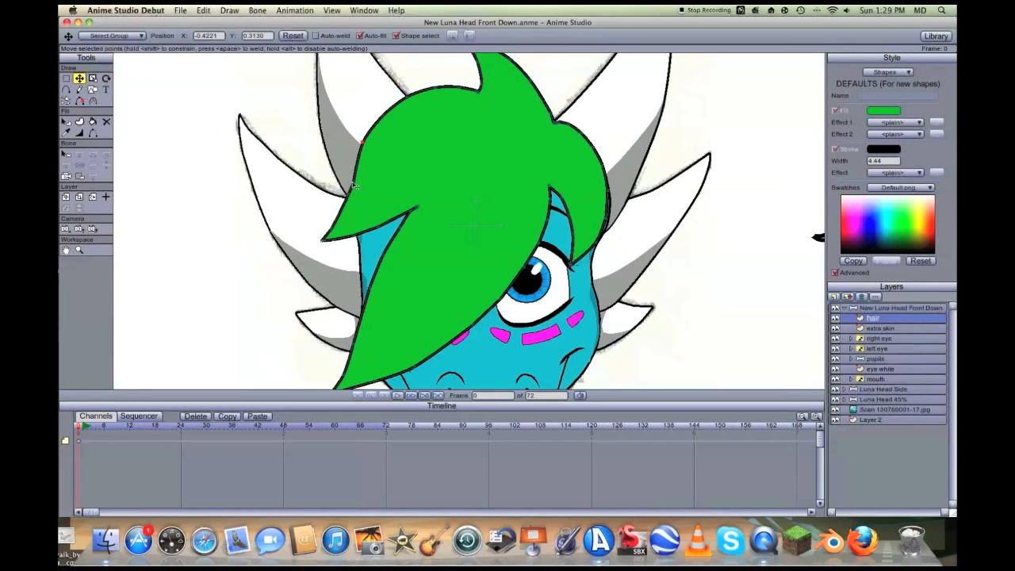
{"action": "left_click_drag", "start_coordinate": [350, 198], "coordinate": [348, 183]}
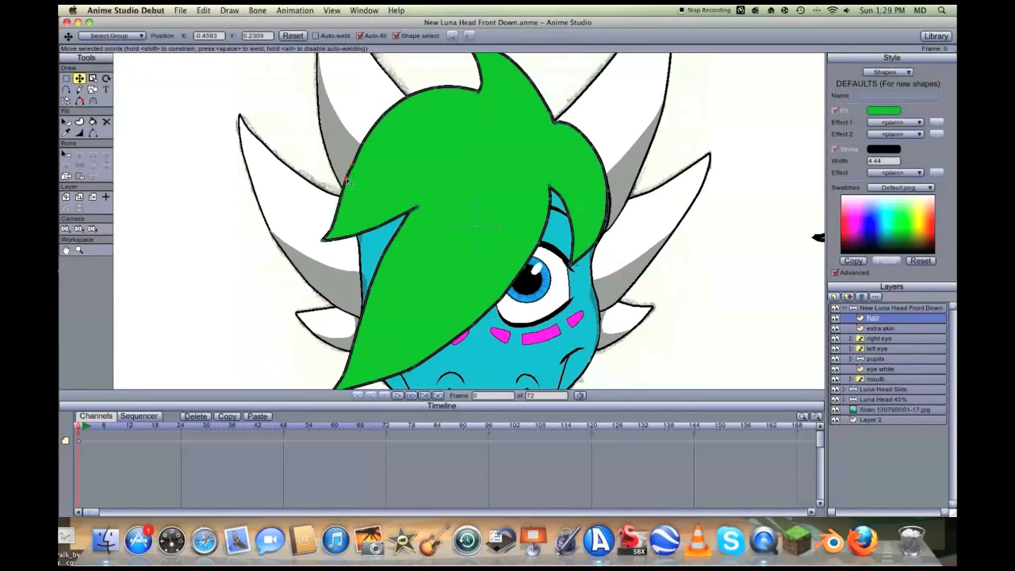
{"action": "scroll", "coordinate": [368, 199], "scroll_direction": "down", "scroll_amount": 4}
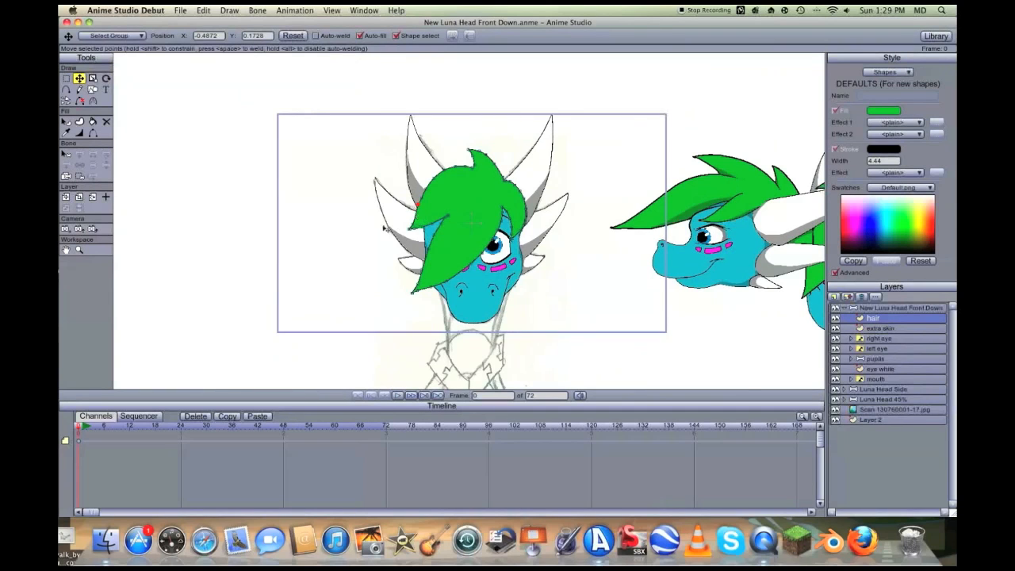
Reshape the small side lock's lower edge by moving its points from the notch out to the tip
{"action": "scroll", "coordinate": [387, 230], "scroll_direction": "up", "scroll_amount": 5}
{"action": "left_click_drag", "start_coordinate": [227, 234], "coordinate": [235, 176]}
{"action": "left_click_drag", "start_coordinate": [212, 256], "coordinate": [316, 231]}
{"action": "left_click_drag", "start_coordinate": [313, 234], "coordinate": [345, 159]}
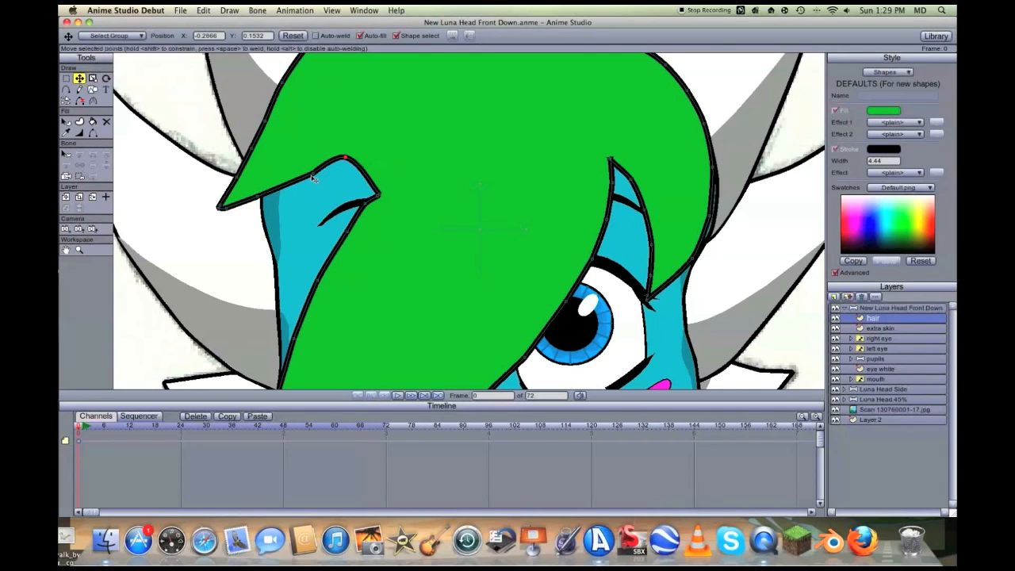
{"action": "left_click", "coordinate": [314, 176]}
{"action": "left_click", "coordinate": [349, 162]}
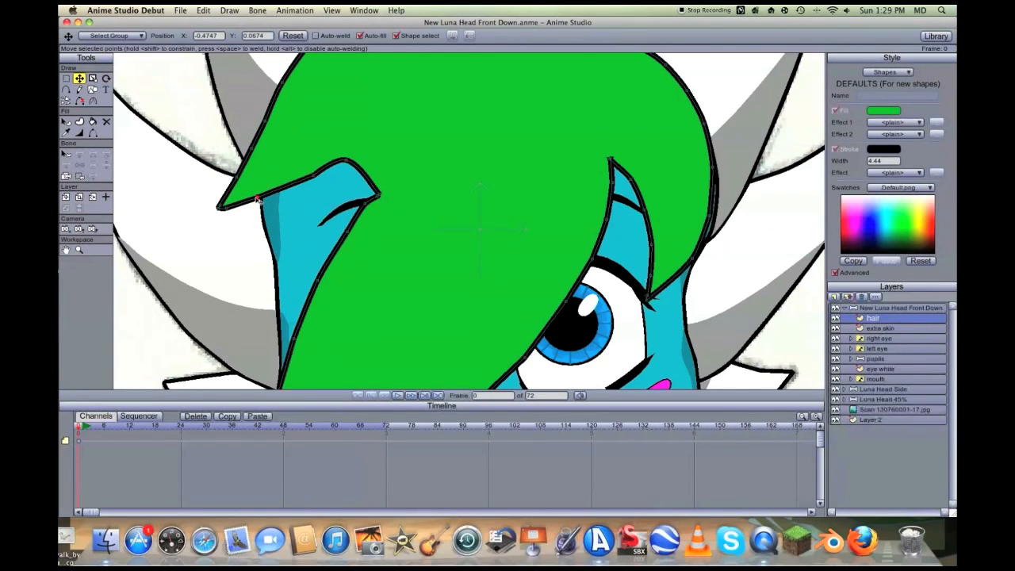
{"action": "left_click", "coordinate": [220, 206]}
Pull the upper edge points of the long fringe together into a sharp notch beside the small side lock
{"action": "left_click_drag", "start_coordinate": [377, 191], "coordinate": [349, 159]}
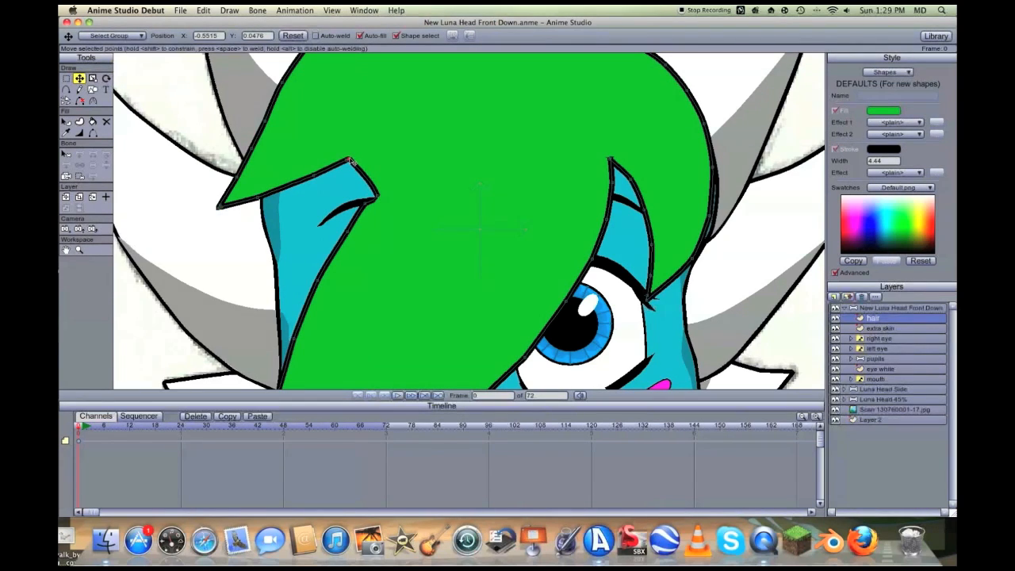
{"action": "left_click_drag", "start_coordinate": [377, 197], "coordinate": [351, 162]}
{"action": "left_click_drag", "start_coordinate": [367, 210], "coordinate": [349, 161]}
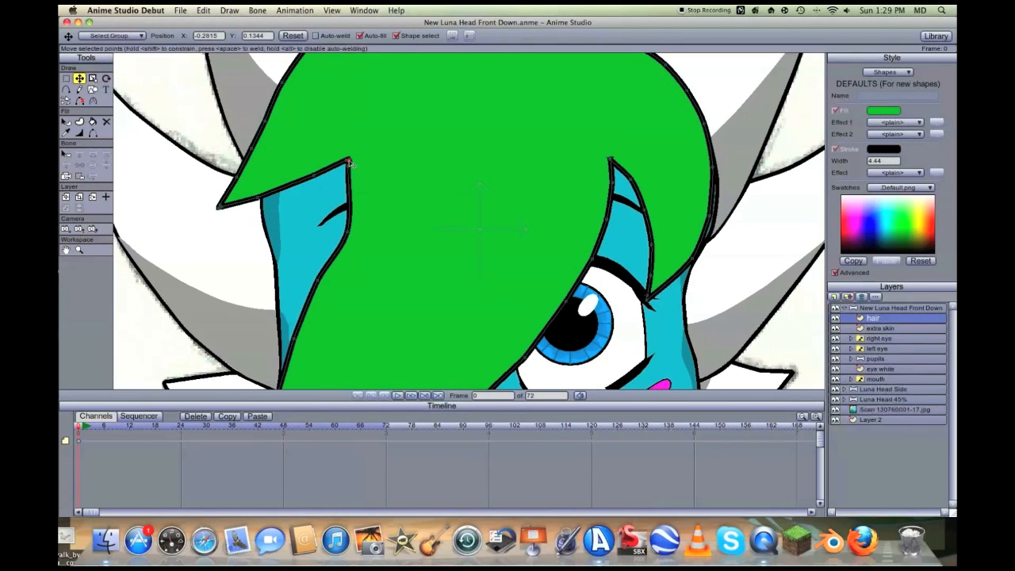
{"action": "left_click_drag", "start_coordinate": [349, 234], "coordinate": [347, 167]}
{"action": "scroll", "coordinate": [349, 199], "scroll_direction": "down", "scroll_amount": 2}
{"action": "scroll", "coordinate": [349, 200], "scroll_direction": "down", "scroll_amount": 4}
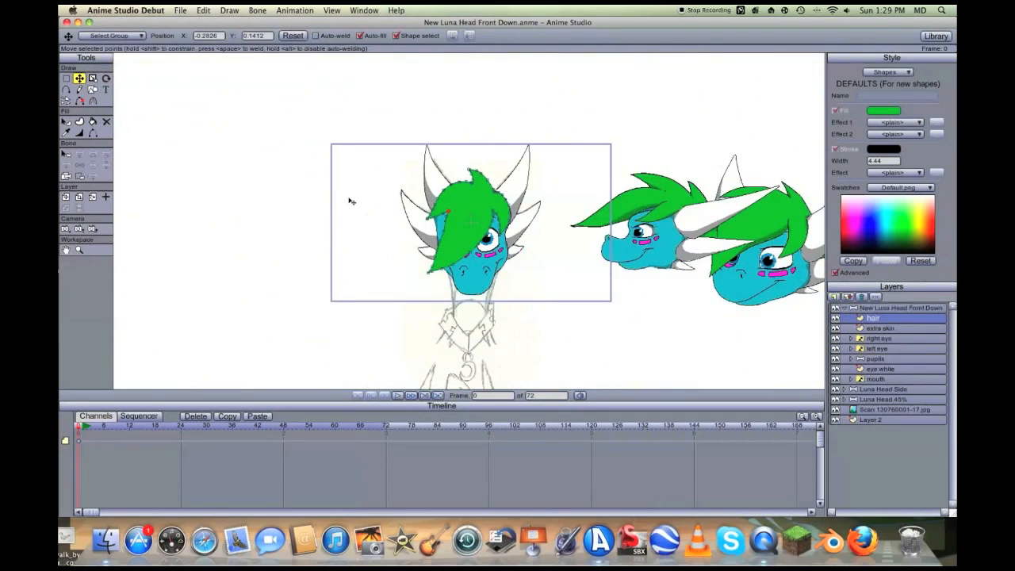
Smooth the long fringe's outer edge by adjusting its points from the notch down towards the fringe's tip
{"action": "scroll", "coordinate": [351, 201], "scroll_direction": "up", "scroll_amount": 1}
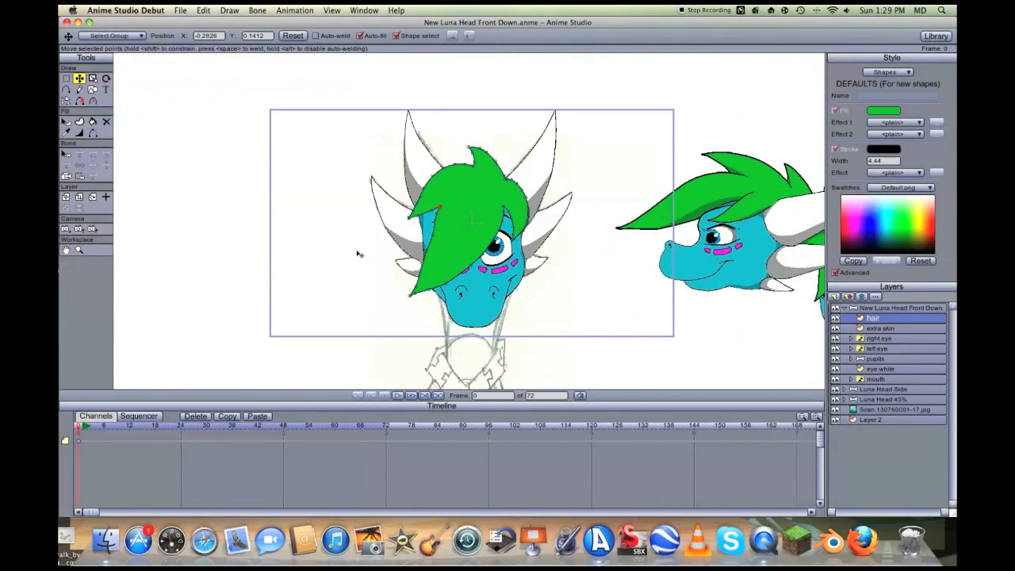
{"action": "scroll", "coordinate": [381, 269], "scroll_direction": "up", "scroll_amount": 2}
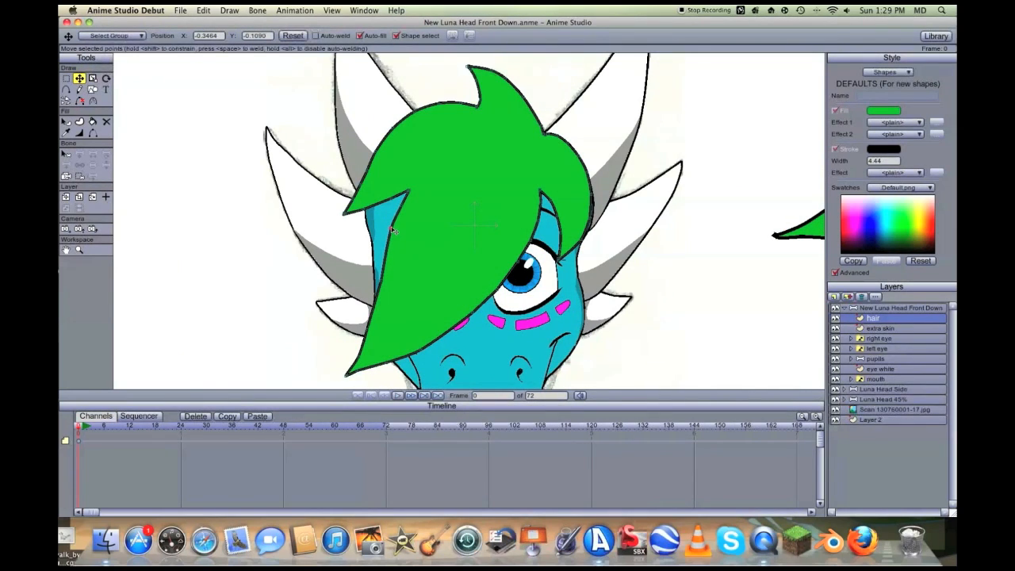
{"action": "left_click_drag", "start_coordinate": [403, 208], "coordinate": [402, 206]}
{"action": "left_click", "coordinate": [383, 284]}
{"action": "left_click", "coordinate": [385, 254]}
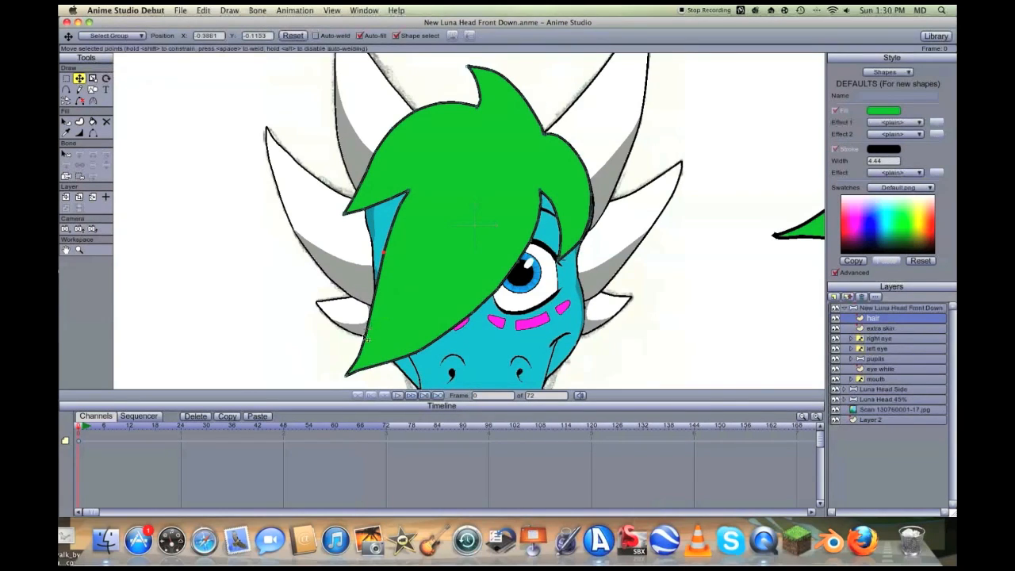
{"action": "left_click_drag", "start_coordinate": [365, 331], "coordinate": [377, 281]}
{"action": "scroll", "coordinate": [379, 283], "scroll_direction": "down", "scroll_amount": 5}
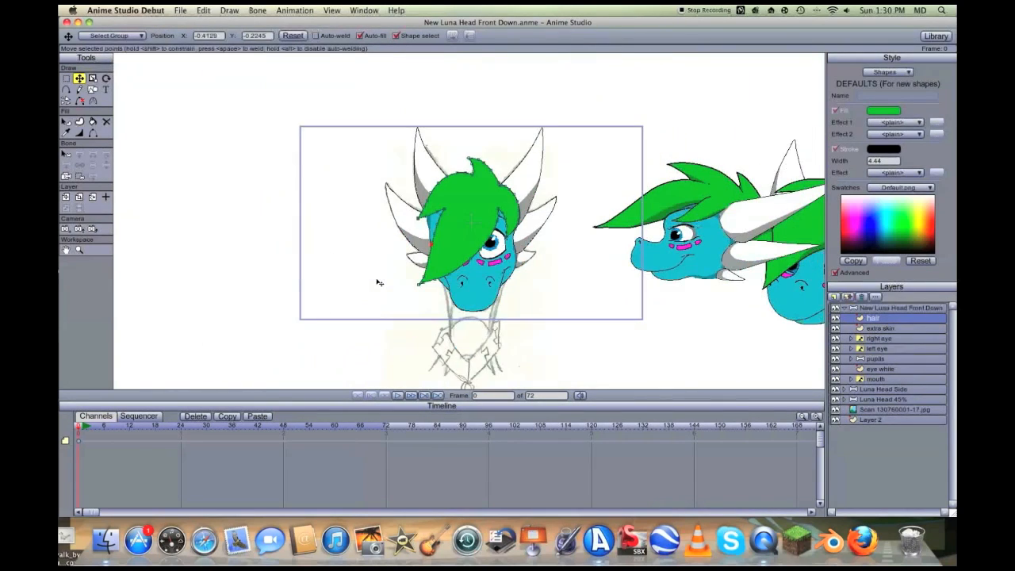
Raise the points on the long fringe's inner edge to uncover more of the hidden eye
{"action": "scroll", "coordinate": [381, 284], "scroll_direction": "up", "scroll_amount": 2}
{"action": "left_click", "coordinate": [66, 249]}
{"action": "left_click_drag", "start_coordinate": [385, 261], "coordinate": [403, 220]}
{"action": "scroll", "coordinate": [403, 220], "scroll_direction": "up", "scroll_amount": 2}
{"action": "key", "text": "t"}
{"action": "left_click_drag", "start_coordinate": [403, 233], "coordinate": [407, 204]}
{"action": "mouse_move", "coordinate": [393, 249]}
{"action": "left_mouse_down"}
{"action": "mouse_move", "coordinate": [393, 235]}
{"action": "mouse_move", "coordinate": [426, 234]}
{"action": "mouse_move", "coordinate": [422, 225]}
{"action": "mouse_move", "coordinate": [453, 219]}
{"action": "mouse_move", "coordinate": [448, 207]}
{"action": "mouse_move", "coordinate": [493, 179]}
{"action": "mouse_move", "coordinate": [523, 173]}
{"action": "mouse_move", "coordinate": [517, 151]}
{"action": "mouse_move", "coordinate": [530, 132]}
{"action": "left_mouse_up"}
{"action": "scroll", "coordinate": [525, 146], "scroll_direction": "down", "scroll_amount": 5}
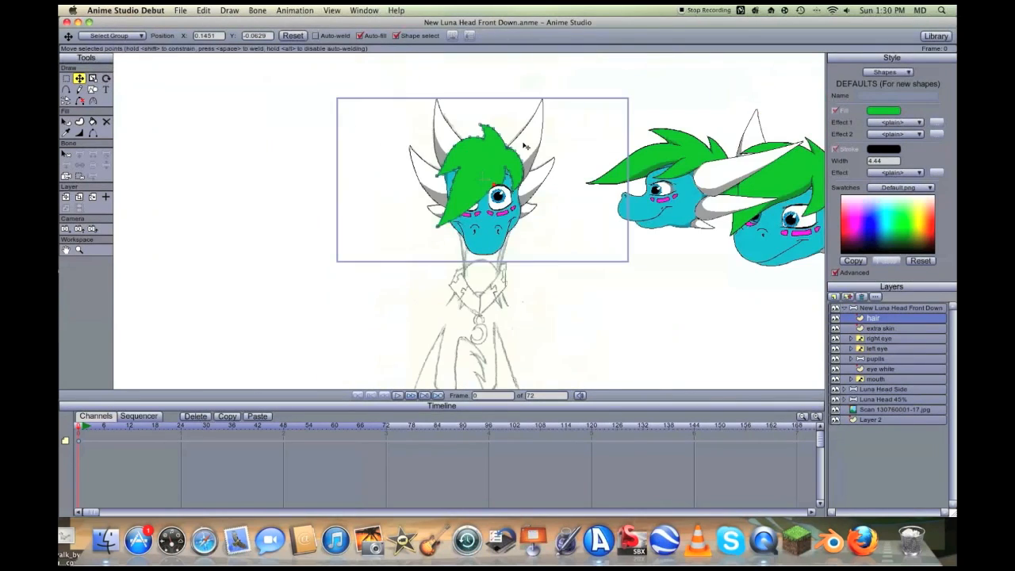
Smooth the long fringe's inner edge above the partly covered eye and pull its tip slightly outward and up
{"action": "scroll", "coordinate": [524, 146], "scroll_direction": "up", "scroll_amount": 5}
{"action": "left_click", "coordinate": [66, 250]}
{"action": "left_click_drag", "start_coordinate": [529, 172], "coordinate": [485, 180]}
{"action": "scroll", "coordinate": [469, 247], "scroll_direction": "up", "scroll_amount": 2}
{"action": "key", "text": "t"}
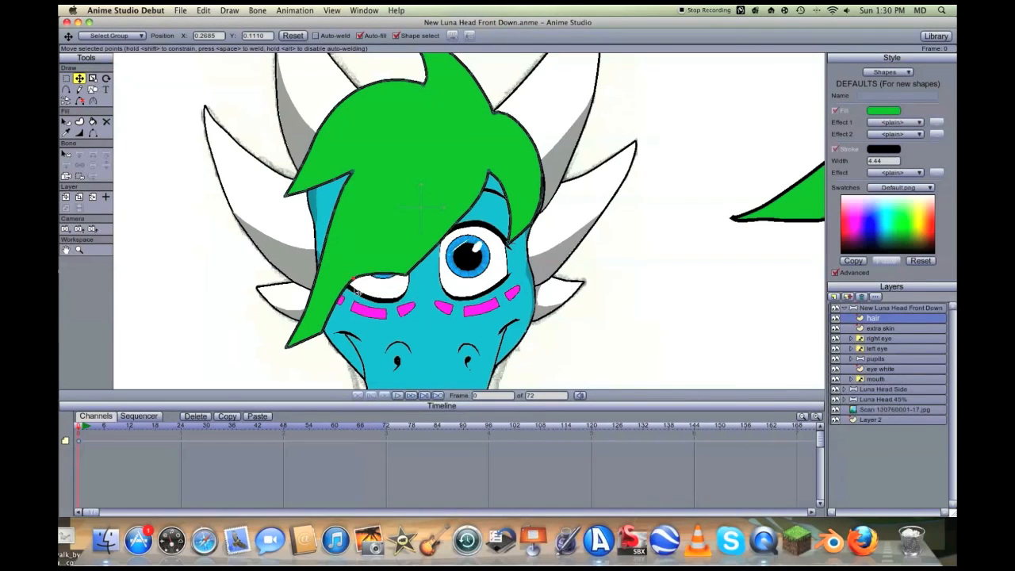
{"action": "left_click_drag", "start_coordinate": [402, 277], "coordinate": [403, 269]}
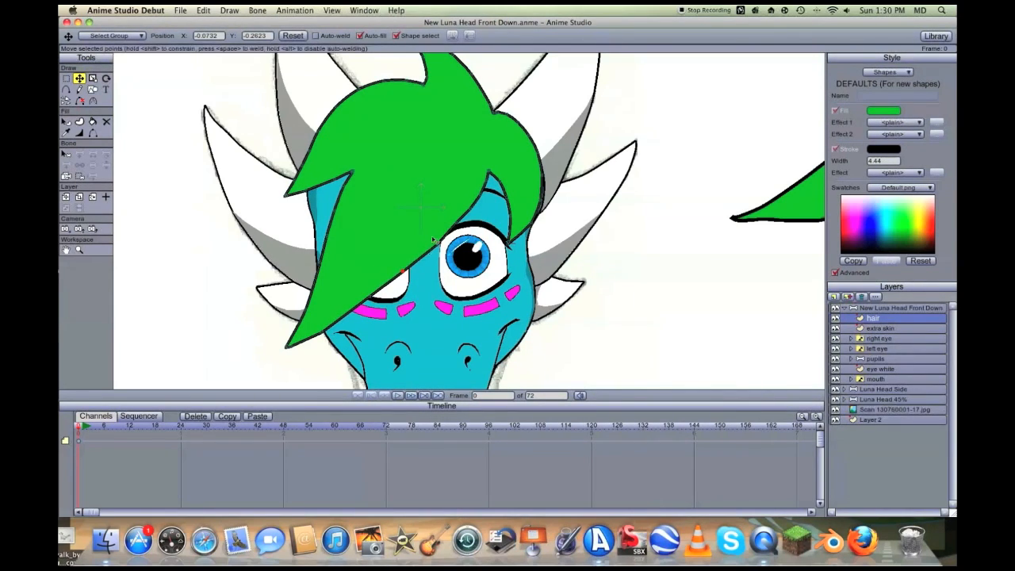
{"action": "left_click_drag", "start_coordinate": [458, 226], "coordinate": [458, 227]}
{"action": "left_click_drag", "start_coordinate": [323, 336], "coordinate": [287, 342]}
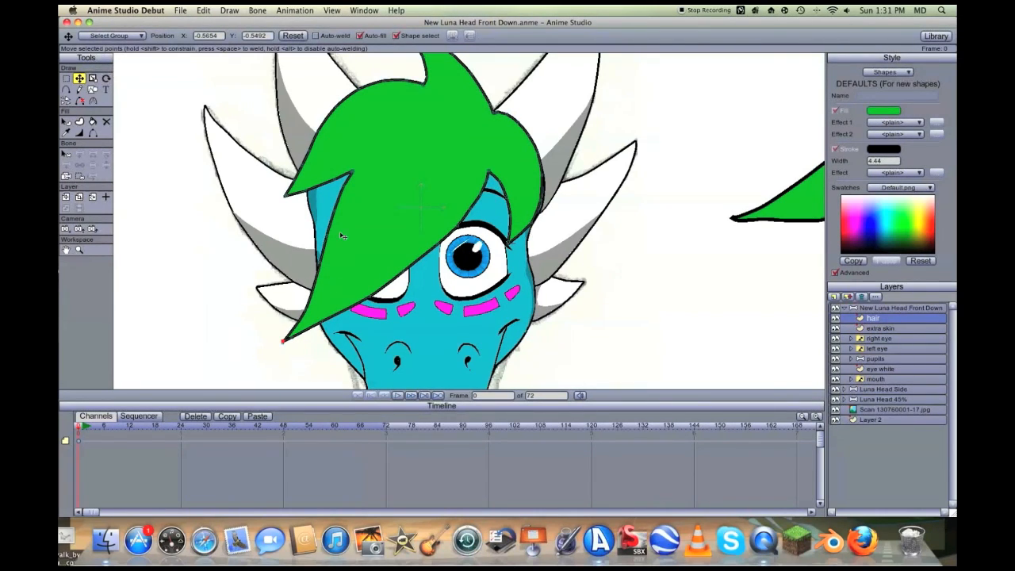
{"action": "scroll", "coordinate": [341, 235], "scroll_direction": "down", "scroll_amount": 3}
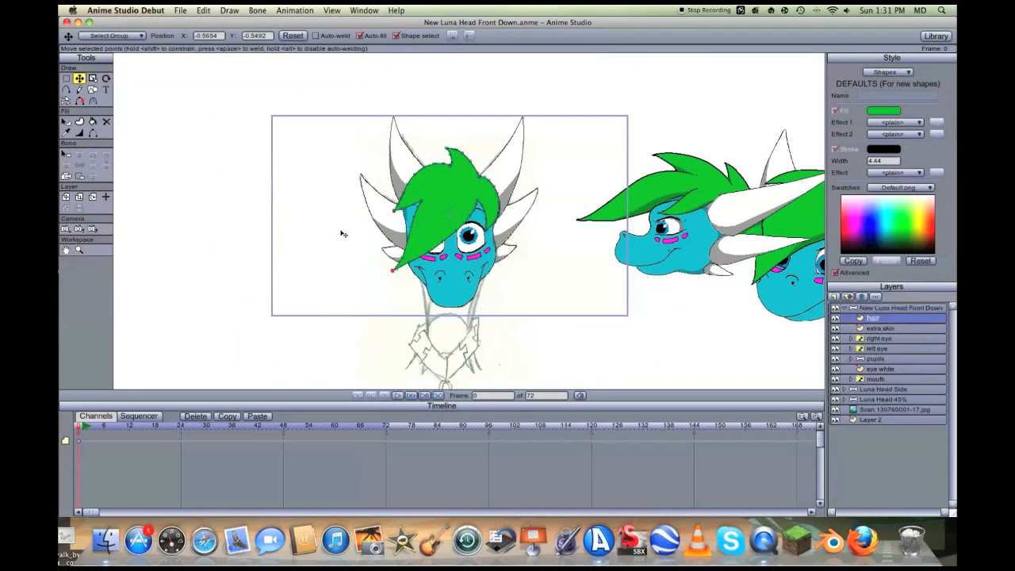
{"action": "scroll", "coordinate": [342, 235], "scroll_direction": "down", "scroll_amount": 2}
{"action": "scroll", "coordinate": [342, 232], "scroll_direction": "up", "scroll_amount": 4}
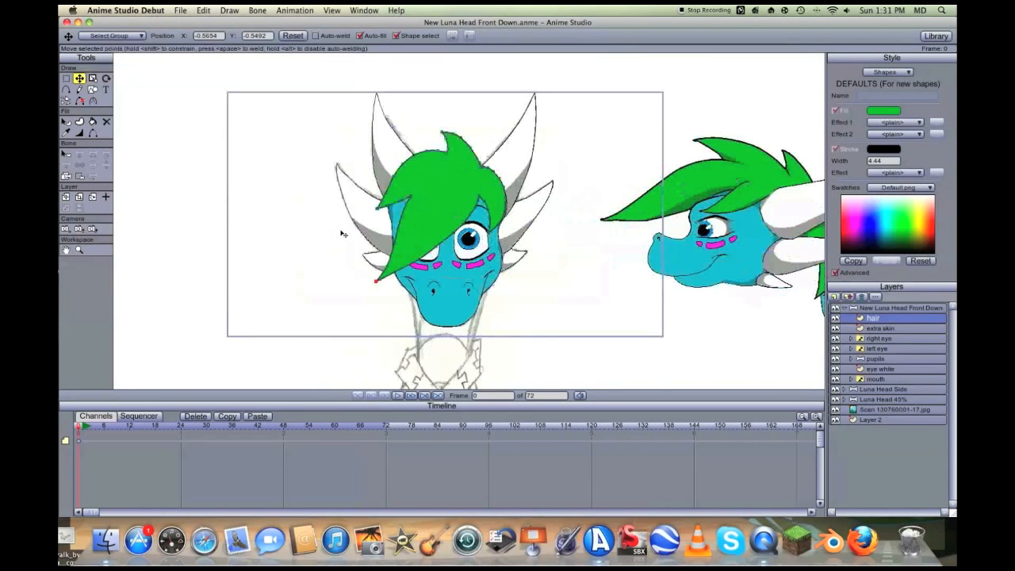
Take the dark green Soft Edge style from the shading in Luna Head Side's hair front layer, then select the front head's hair layer
{"action": "left_click", "coordinate": [65, 250]}
{"action": "left_click_drag", "start_coordinate": [490, 216], "coordinate": [432, 248]}
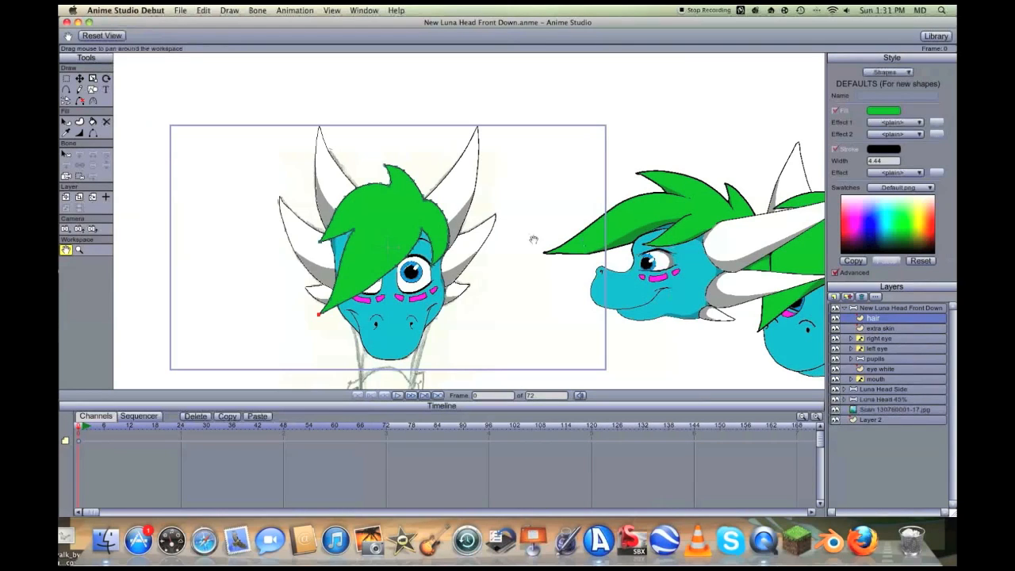
{"action": "left_click", "coordinate": [850, 389]}
{"action": "left_click", "coordinate": [877, 410]}
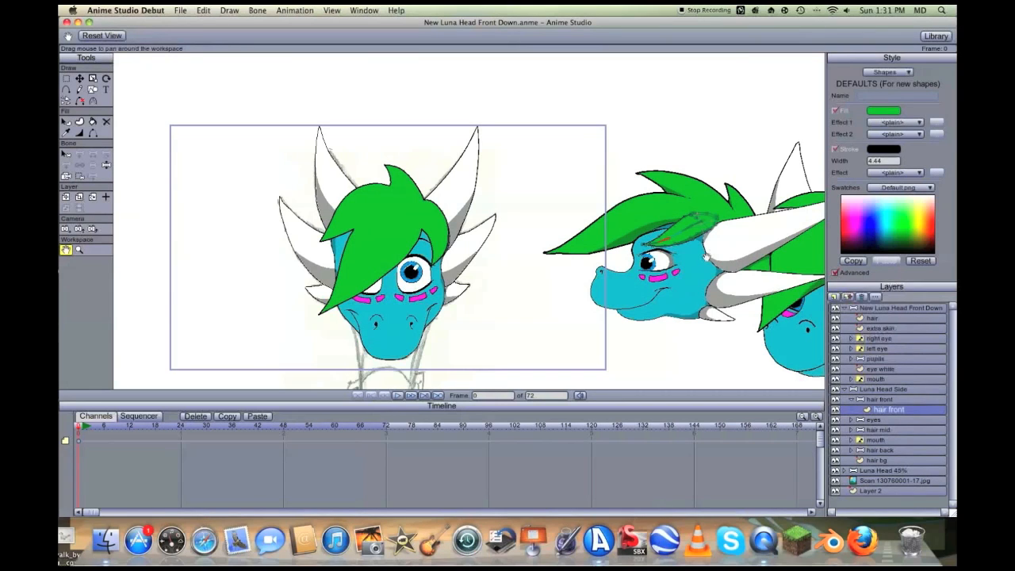
{"action": "scroll", "coordinate": [704, 252], "scroll_direction": "up", "scroll_amount": 2}
{"action": "key", "text": "q"}
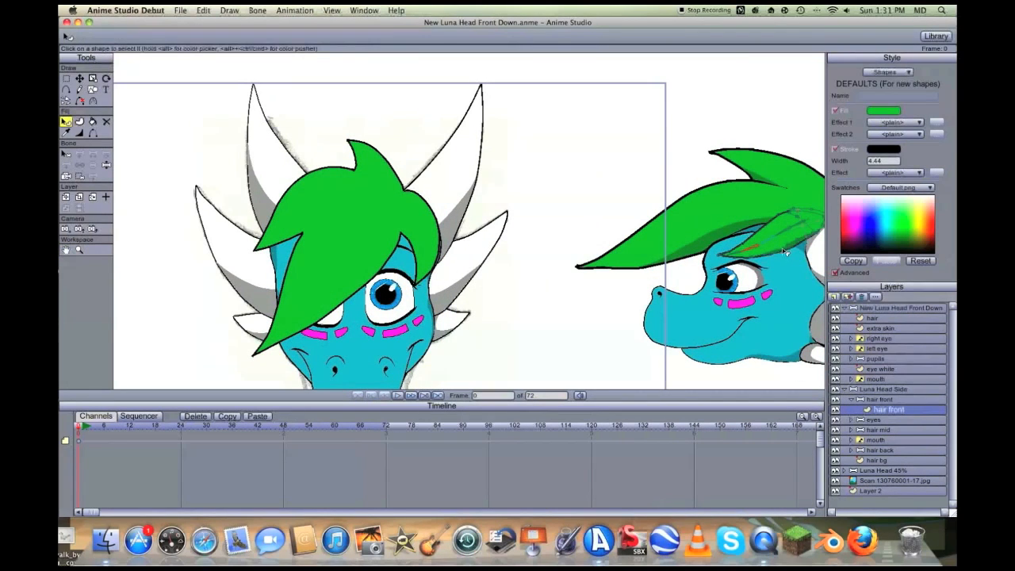
{"action": "left_click", "coordinate": [784, 250]}
{"action": "left_click", "coordinate": [536, 160]}
{"action": "left_click", "coordinate": [852, 400]}
{"action": "left_click", "coordinate": [844, 390]}
{"action": "left_click", "coordinate": [873, 318]}
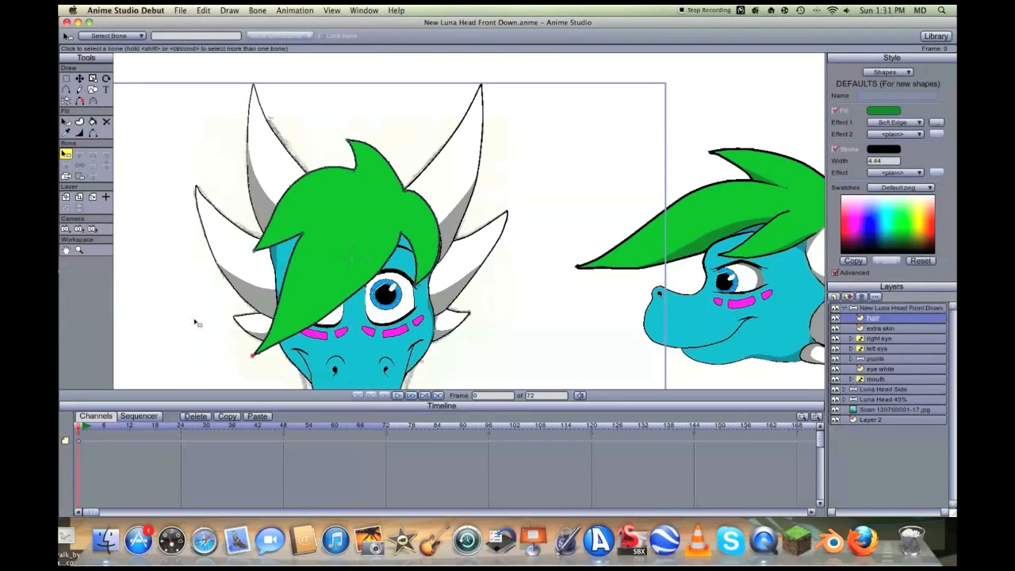
Check the blur radius of the Soft Edge effect for new shapes
{"action": "key", "text": "f"}
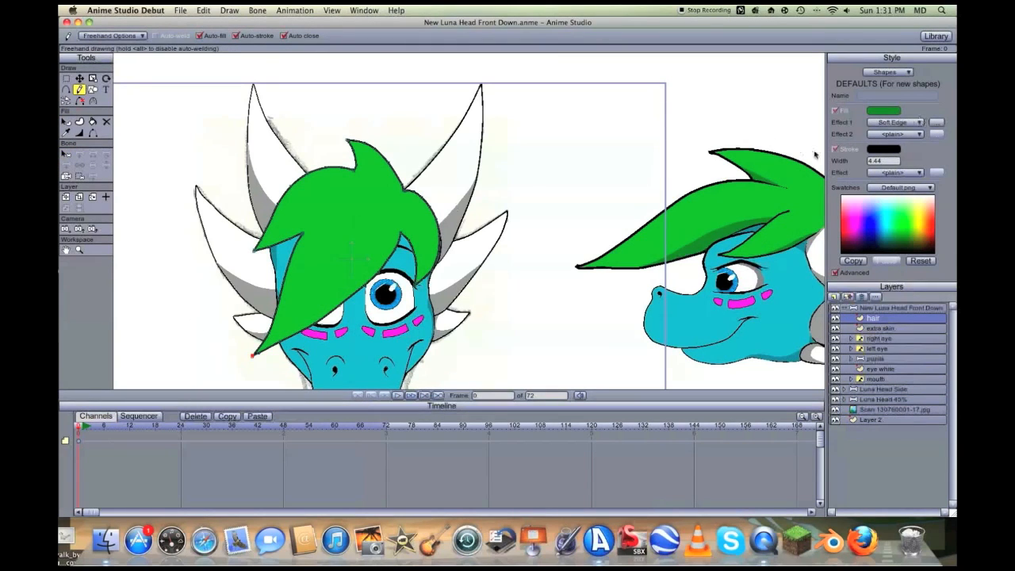
{"action": "left_click", "coordinate": [934, 122]}
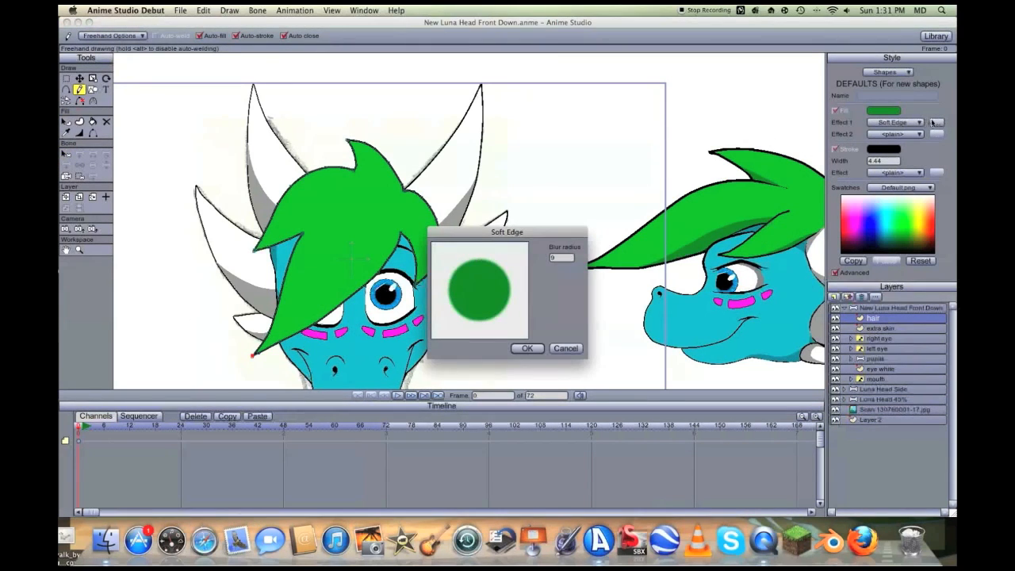
{"action": "left_click", "coordinate": [566, 349]}
Draw a freehand dark green shading shape without a stroke along the short lock's inner edge beside the uncovered eye
{"action": "scroll", "coordinate": [238, 273], "scroll_direction": "up", "scroll_amount": 3}
{"action": "left_click", "coordinate": [66, 250]}
{"action": "left_click_drag", "start_coordinate": [409, 254], "coordinate": [79, 264]}
{"action": "left_click_drag", "start_coordinate": [162, 229], "coordinate": [585, 132]}
{"action": "key", "text": "f"}
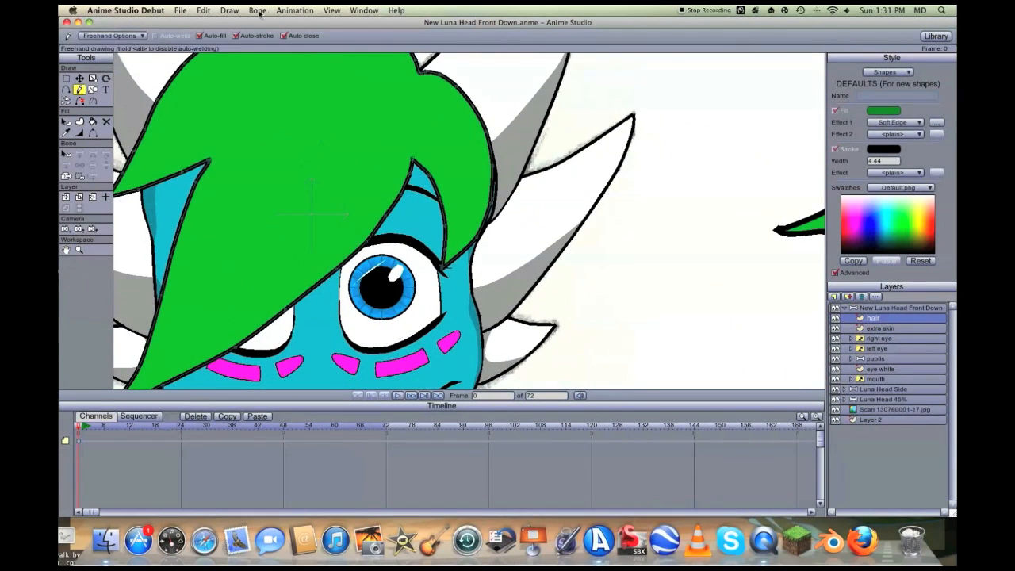
{"action": "left_click", "coordinate": [236, 36]}
{"action": "mouse_move", "coordinate": [415, 158]}
{"action": "left_mouse_down"}
{"action": "mouse_move", "coordinate": [452, 213]}
{"action": "mouse_move", "coordinate": [446, 268]}
{"action": "mouse_move", "coordinate": [445, 199]}
{"action": "mouse_move", "coordinate": [421, 165]}
{"action": "left_mouse_up"}
Fit the shading shape to the short lock by moving its top points into the notch and adjusting its outer edge
{"action": "scroll", "coordinate": [458, 201], "scroll_direction": "up", "scroll_amount": 2}
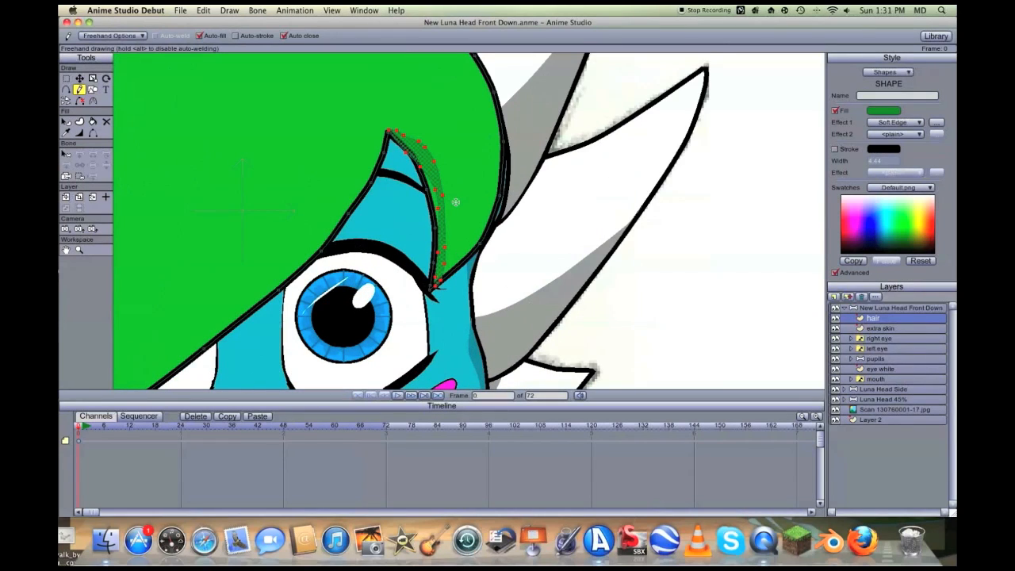
{"action": "key", "text": "t"}
{"action": "left_click", "coordinate": [390, 132]}
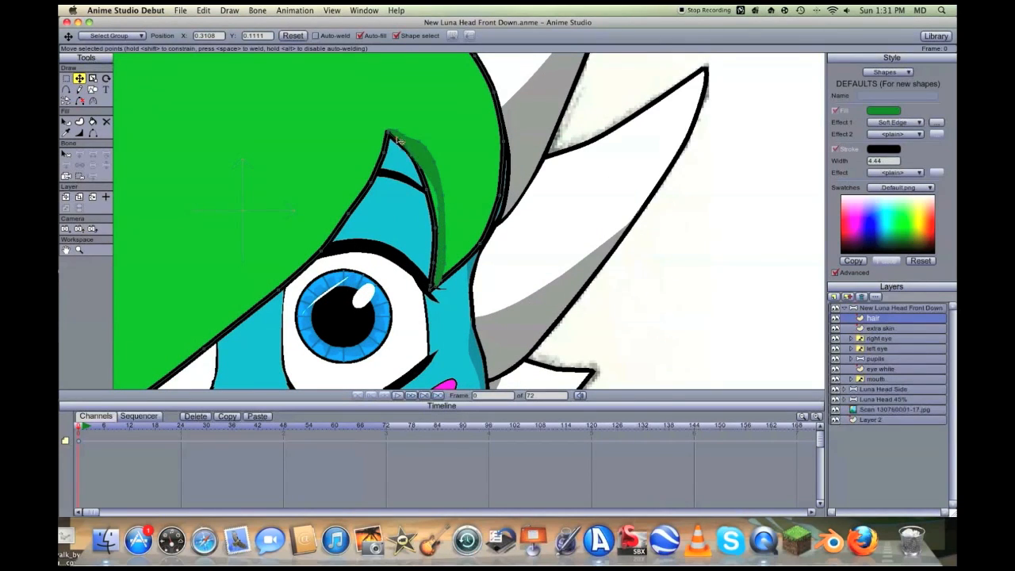
{"action": "mouse_move", "coordinate": [395, 135]}
{"action": "left_mouse_down"}
{"action": "mouse_move", "coordinate": [423, 146]}
{"action": "mouse_move", "coordinate": [438, 195]}
{"action": "mouse_move", "coordinate": [428, 184]}
{"action": "mouse_move", "coordinate": [440, 212]}
{"action": "mouse_move", "coordinate": [439, 289]}
{"action": "mouse_move", "coordinate": [446, 223]}
{"action": "mouse_move", "coordinate": [435, 154]}
{"action": "mouse_move", "coordinate": [434, 162]}
{"action": "mouse_move", "coordinate": [389, 133]}
{"action": "left_mouse_up"}
{"action": "scroll", "coordinate": [503, 252], "scroll_direction": "down", "scroll_amount": 2}
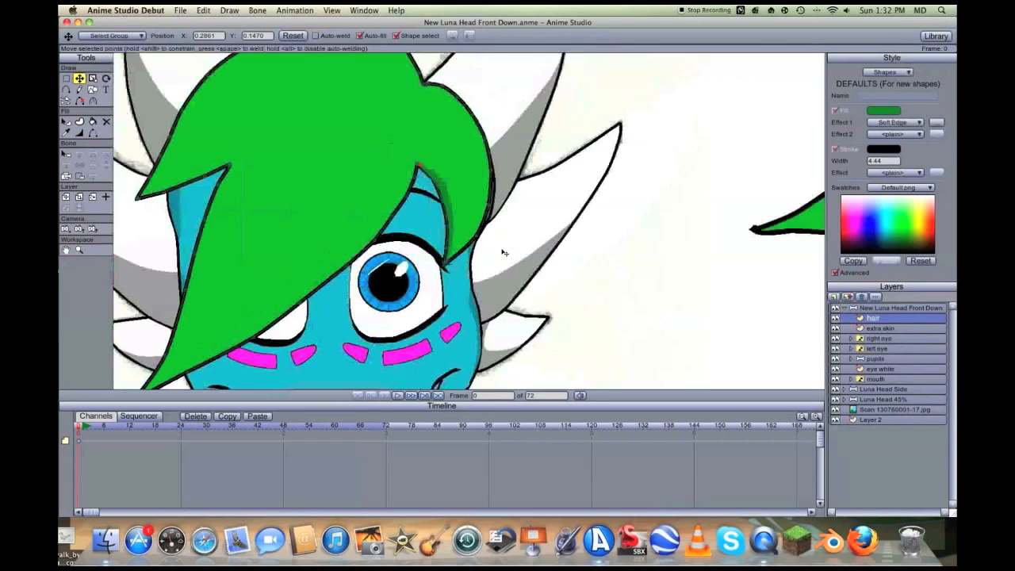
{"action": "left_click", "coordinate": [451, 205]}
{"action": "left_click", "coordinate": [446, 187]}
{"action": "left_click", "coordinate": [598, 263]}
Add a point on the long fringe's inner edge above the cheek marking and adjust the edge point beside the partly covered eye
{"action": "key", "text": "a"}
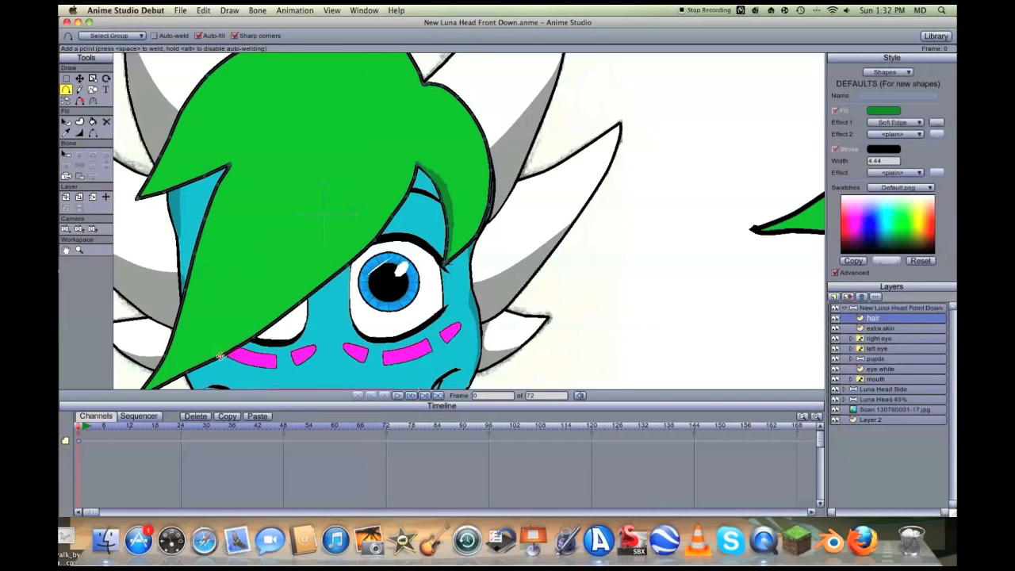
{"action": "key", "text": "t"}
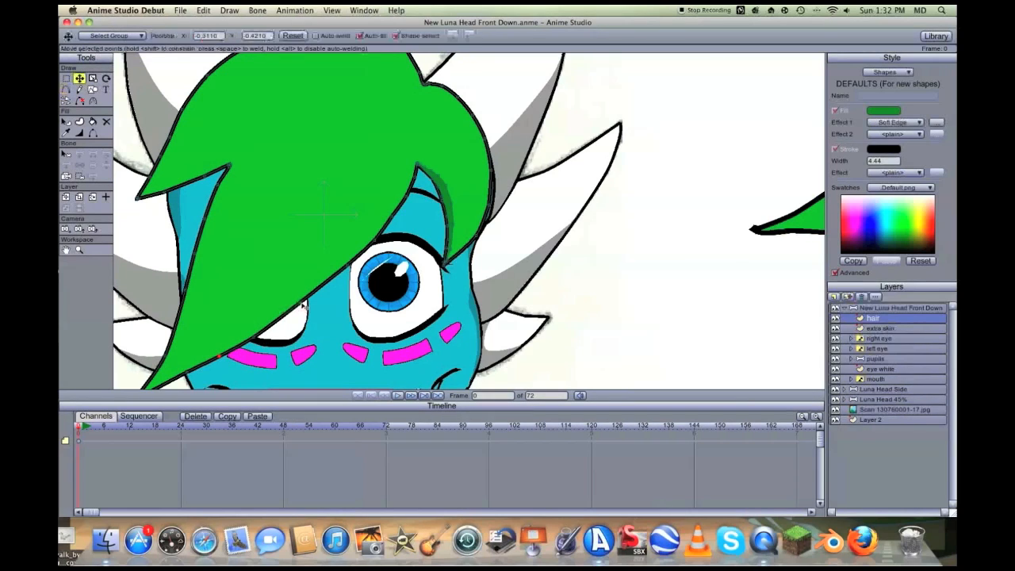
{"action": "left_click", "coordinate": [302, 305]}
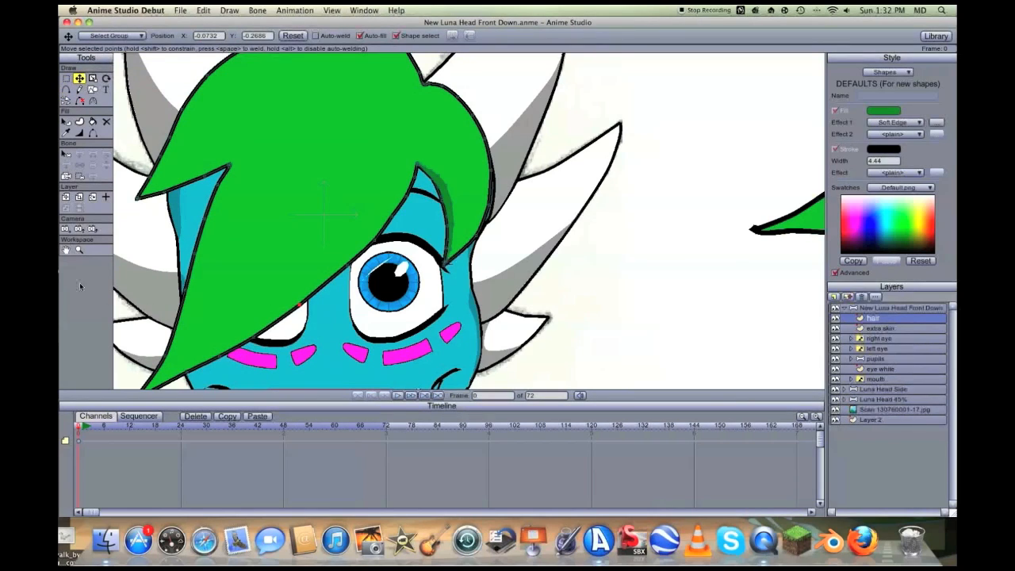
Draw a freehand dark green shading shape without a stroke along the inner edge of the hair's top tuft
{"action": "left_click", "coordinate": [65, 249]}
{"action": "left_click_drag", "start_coordinate": [177, 177], "coordinate": [62, 239]}
{"action": "left_click_drag", "start_coordinate": [323, 192], "coordinate": [514, 249]}
{"action": "scroll", "coordinate": [278, 175], "scroll_direction": "up", "scroll_amount": 3}
{"action": "key", "text": "f"}
{"action": "mouse_move", "coordinate": [210, 61]}
{"action": "left_mouse_down"}
{"action": "mouse_move", "coordinate": [258, 125]}
{"action": "mouse_move", "coordinate": [264, 191]}
{"action": "mouse_move", "coordinate": [226, 161]}
{"action": "mouse_move", "coordinate": [225, 88]}
{"action": "left_mouse_up"}
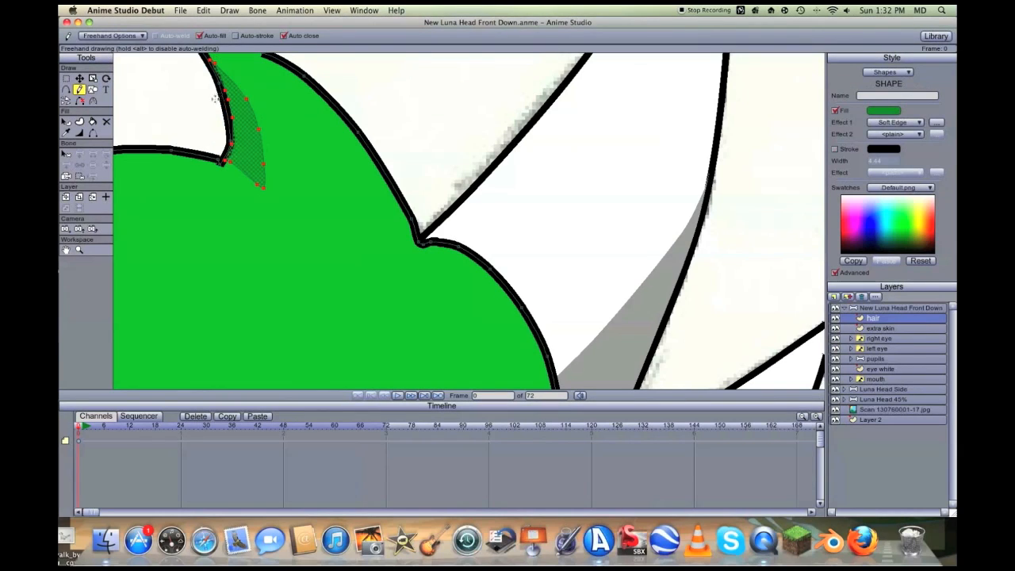
Fit the tuft's shading shape to the hair outline by moving its inner edge points onto the line
{"action": "key", "text": "t"}
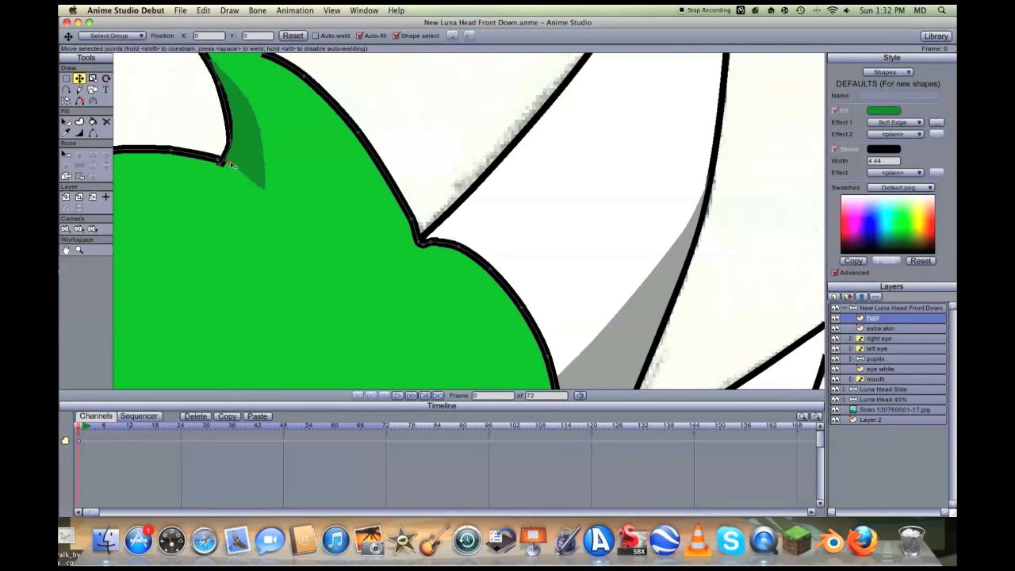
{"action": "left_click", "coordinate": [225, 162]}
{"action": "left_click", "coordinate": [232, 123]}
{"action": "left_click", "coordinate": [219, 73]}
{"action": "left_click", "coordinate": [228, 101]}
{"action": "left_click", "coordinate": [213, 62]}
{"action": "left_click", "coordinate": [223, 163]}
{"action": "scroll", "coordinate": [299, 160], "scroll_direction": "down", "scroll_amount": 4}
{"action": "scroll", "coordinate": [298, 159], "scroll_direction": "up", "scroll_amount": 1}
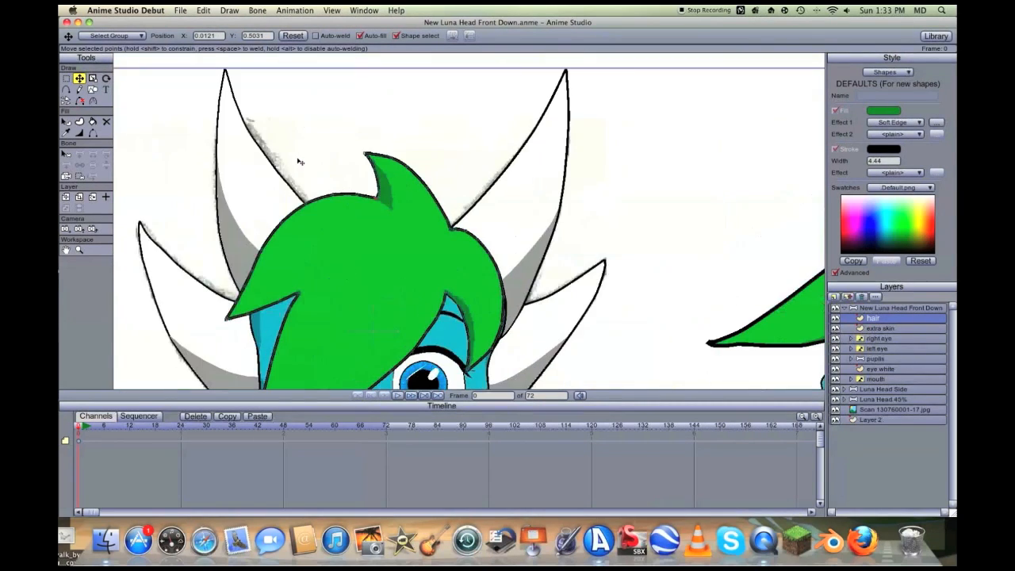
Draw a freehand dark green shading shape along the lower edge of the side lock, extending past the notch beside the long fringe
{"action": "left_click", "coordinate": [65, 249]}
{"action": "left_click_drag", "start_coordinate": [424, 249], "coordinate": [503, 225]}
{"action": "scroll", "coordinate": [424, 278], "scroll_direction": "up", "scroll_amount": 6}
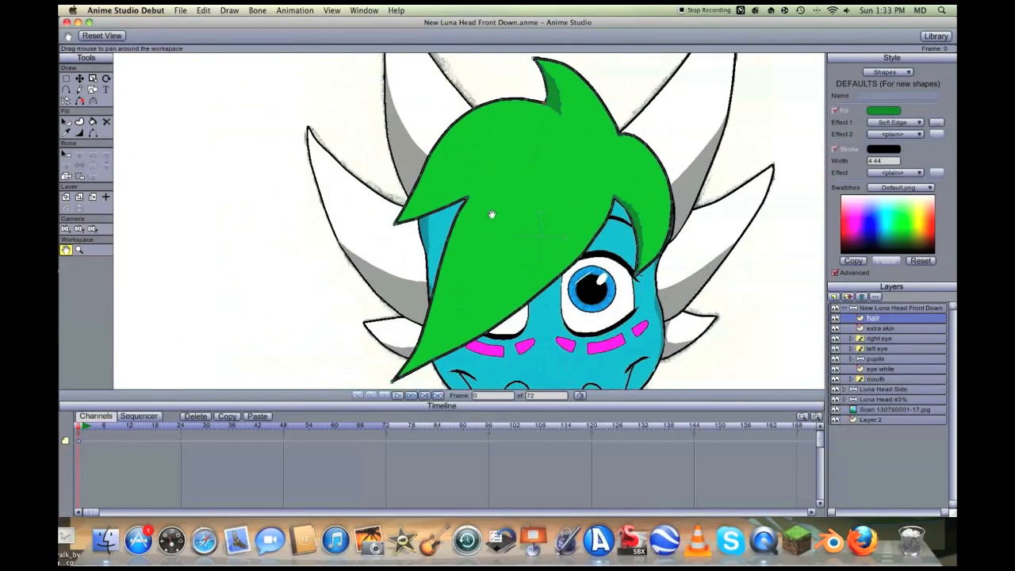
{"action": "key", "text": "f"}
{"action": "mouse_move", "coordinate": [357, 213]}
{"action": "left_mouse_down"}
{"action": "mouse_move", "coordinate": [491, 128]}
{"action": "mouse_move", "coordinate": [447, 185]}
{"action": "left_mouse_up"}
Fit the side lock's shading to its lower outline, narrow the shape's upper end to a sharp tip and smooth its edge
{"action": "key", "text": "t"}
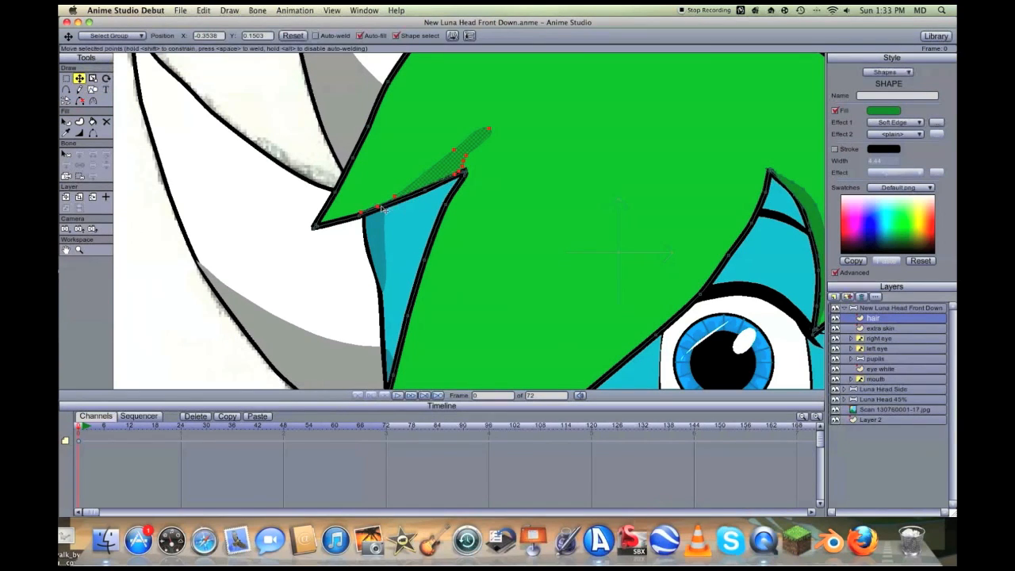
{"action": "left_click", "coordinate": [397, 198]}
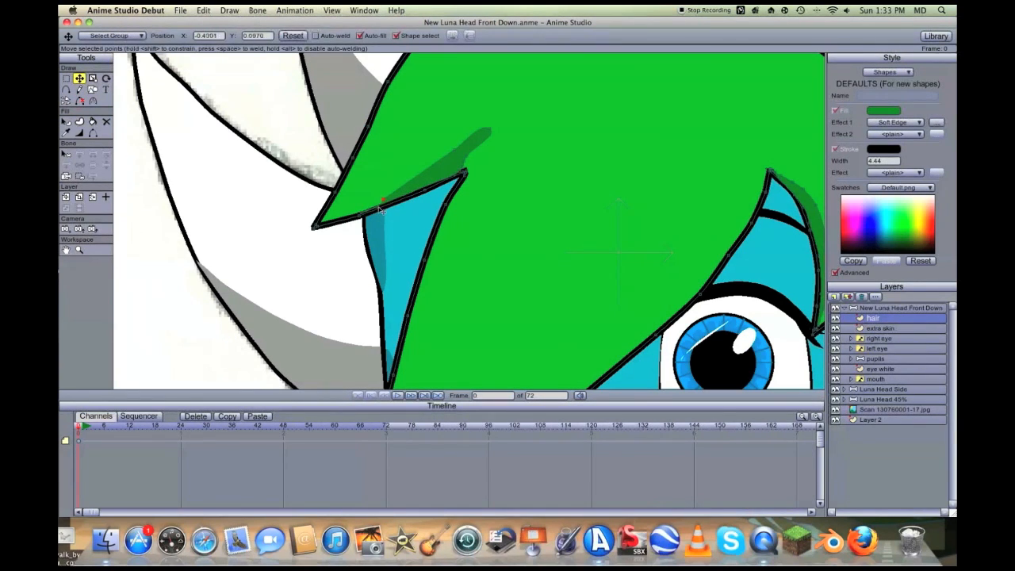
{"action": "left_click", "coordinate": [363, 214]}
{"action": "left_click_drag", "start_coordinate": [467, 174], "coordinate": [484, 139]}
{"action": "left_click_drag", "start_coordinate": [463, 155], "coordinate": [459, 162]}
{"action": "key", "text": "a"}
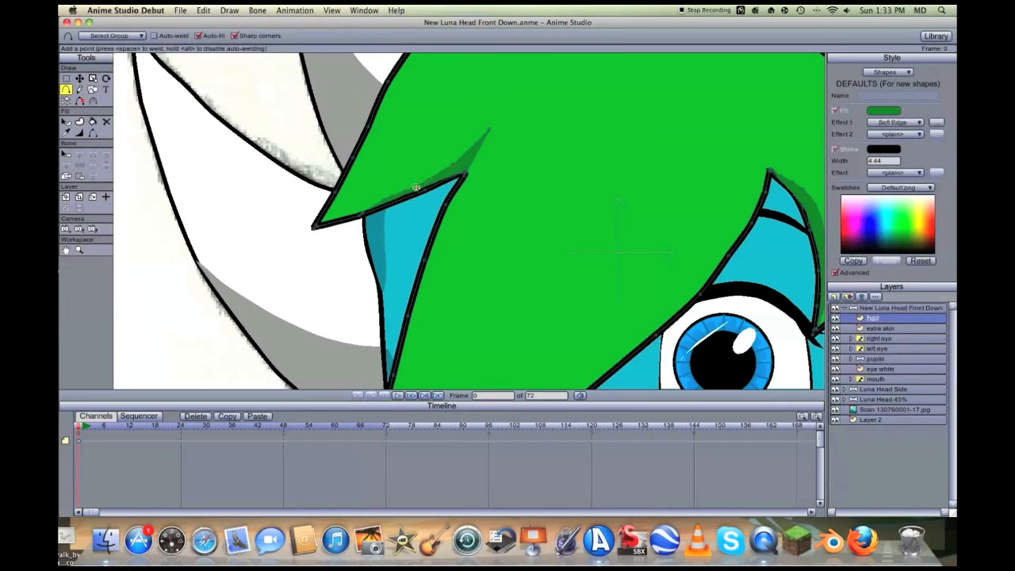
{"action": "key", "text": "t"}
{"action": "left_click", "coordinate": [384, 202]}
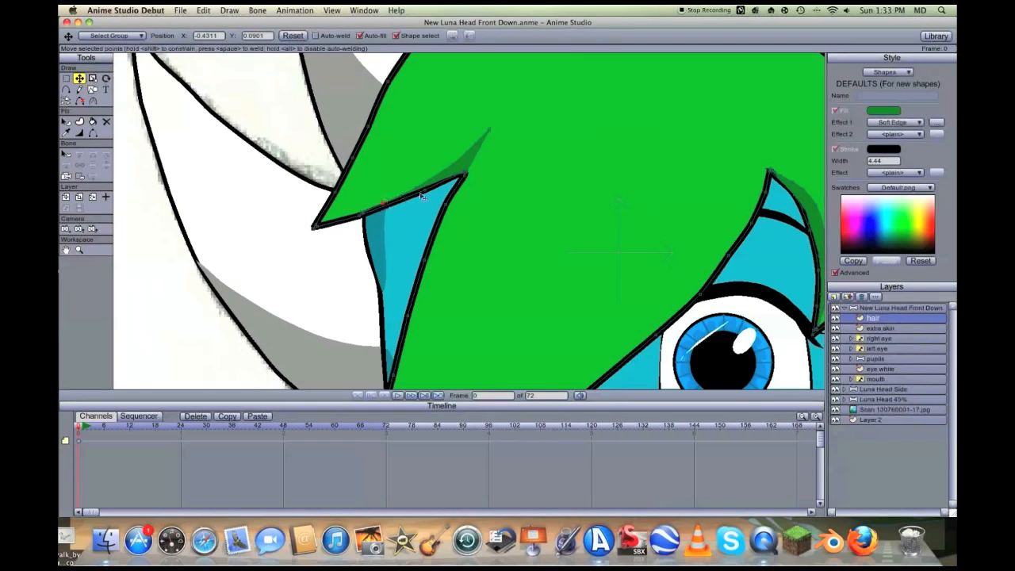
{"action": "scroll", "coordinate": [482, 199], "scroll_direction": "down", "scroll_amount": 10}
{"action": "scroll", "coordinate": [482, 200], "scroll_direction": "up", "scroll_amount": 5}
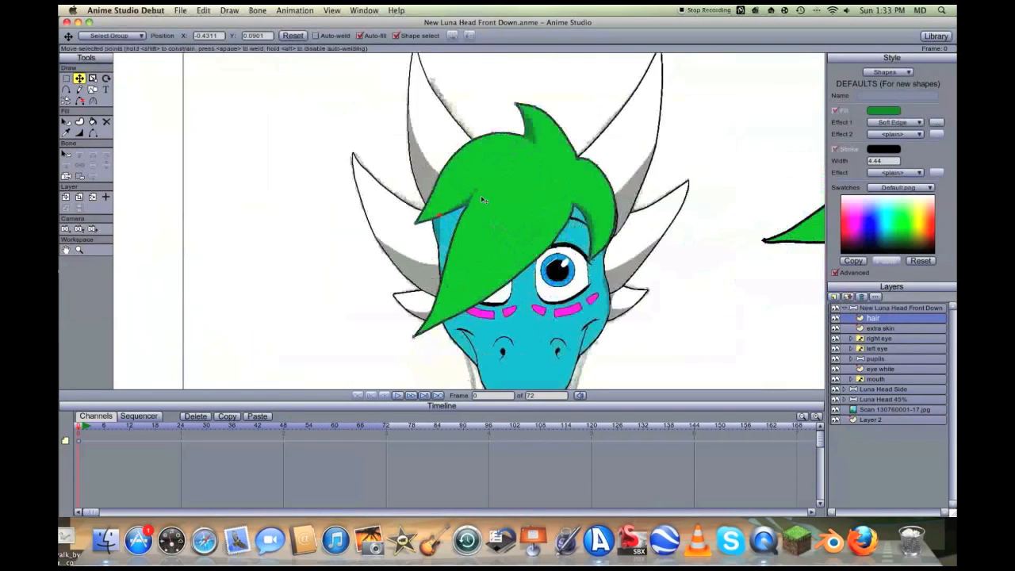
{"action": "scroll", "coordinate": [482, 199], "scroll_direction": "down", "scroll_amount": 3}
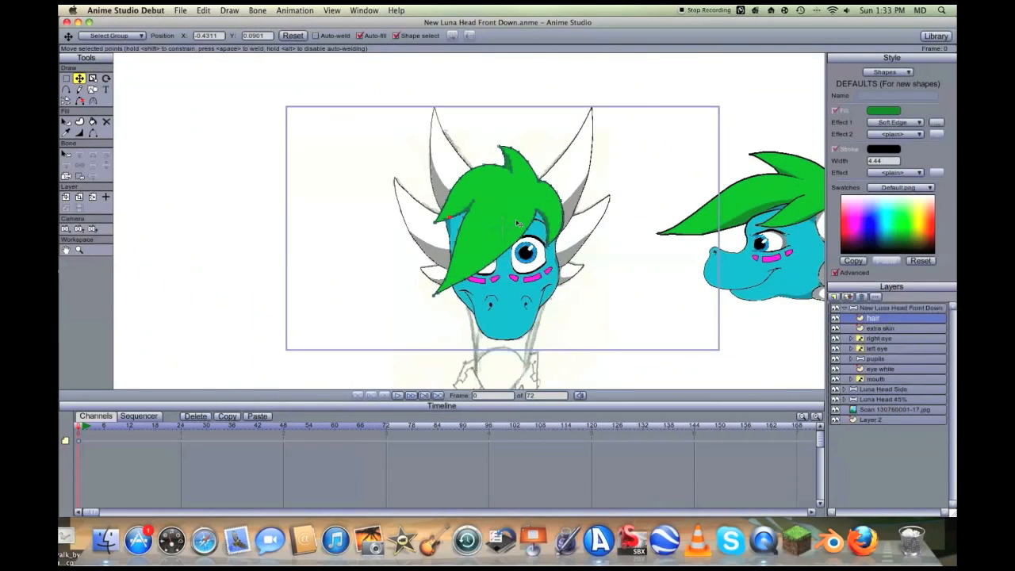
Draw a narrow freehand shading strip along the long fringe's outer edge, running down from the side lock's notch
{"action": "scroll", "coordinate": [516, 224], "scroll_direction": "up", "scroll_amount": 3}
{"action": "left_click", "coordinate": [66, 250]}
{"action": "left_click_drag", "start_coordinate": [567, 234], "coordinate": [526, 152]}
{"action": "scroll", "coordinate": [392, 106], "scroll_direction": "up", "scroll_amount": 4}
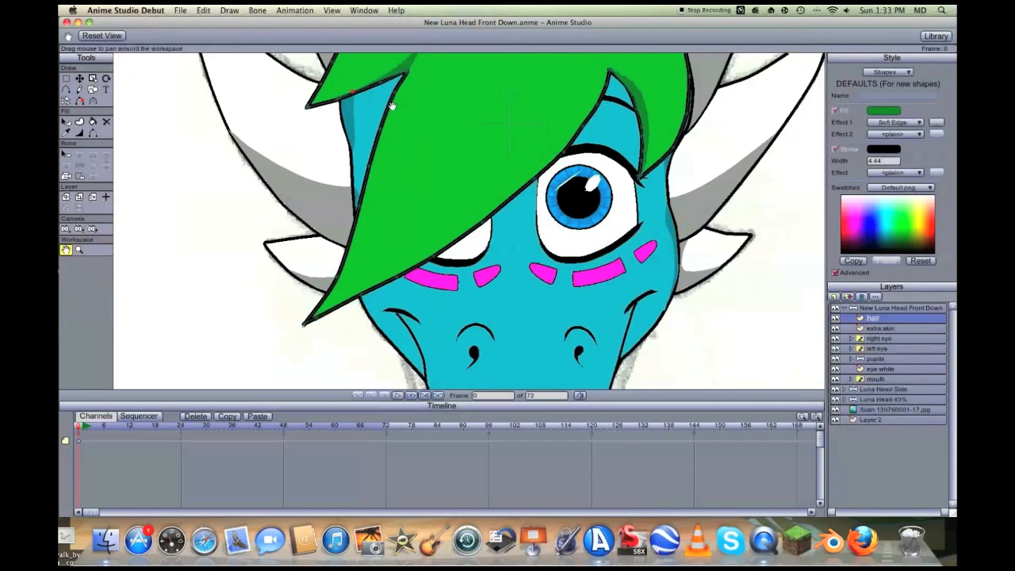
{"action": "scroll", "coordinate": [470, 199], "scroll_direction": "up", "scroll_amount": 2}
{"action": "key", "text": "f"}
{"action": "mouse_move", "coordinate": [466, 145]}
{"action": "left_mouse_down"}
{"action": "mouse_move", "coordinate": [422, 249]}
{"action": "mouse_move", "coordinate": [456, 168]}
{"action": "left_mouse_up"}
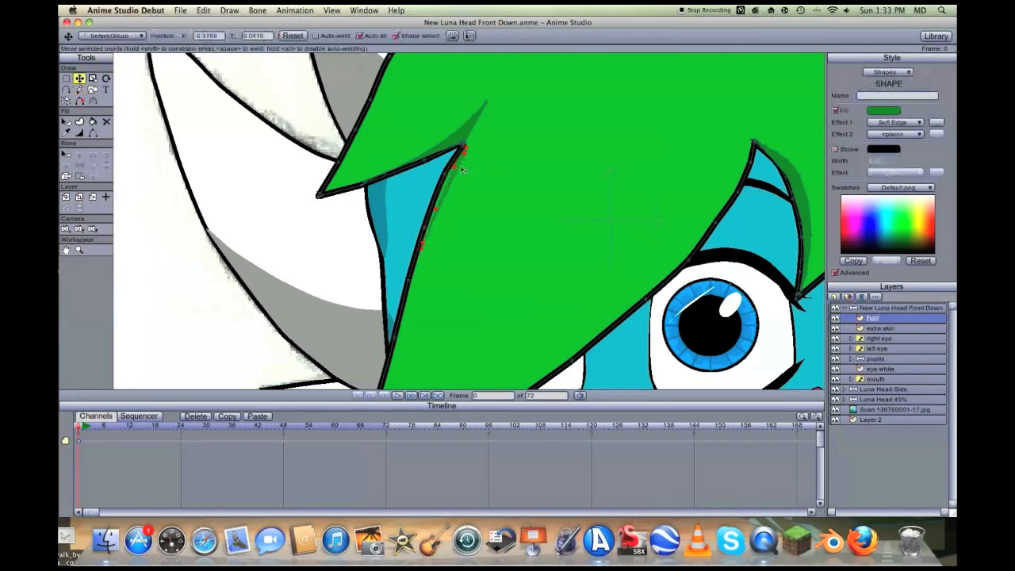
Fit the narrow shading strip to the fringe's outer edge by moving its points and adding one along the edge
{"action": "key", "text": "t"}
{"action": "left_click", "coordinate": [447, 174]}
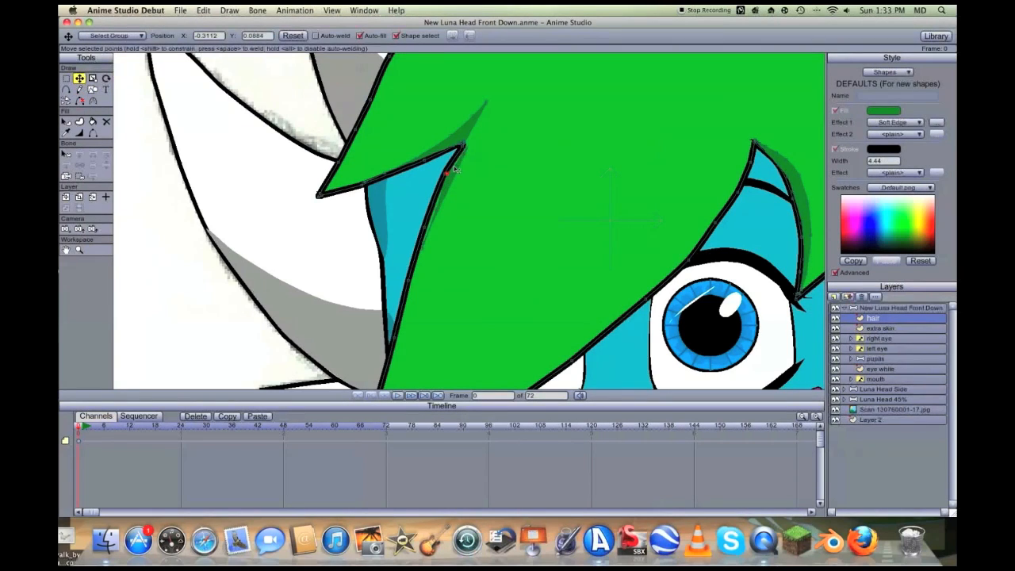
{"action": "left_click", "coordinate": [460, 156]}
{"action": "left_click_drag", "start_coordinate": [465, 146], "coordinate": [462, 154]}
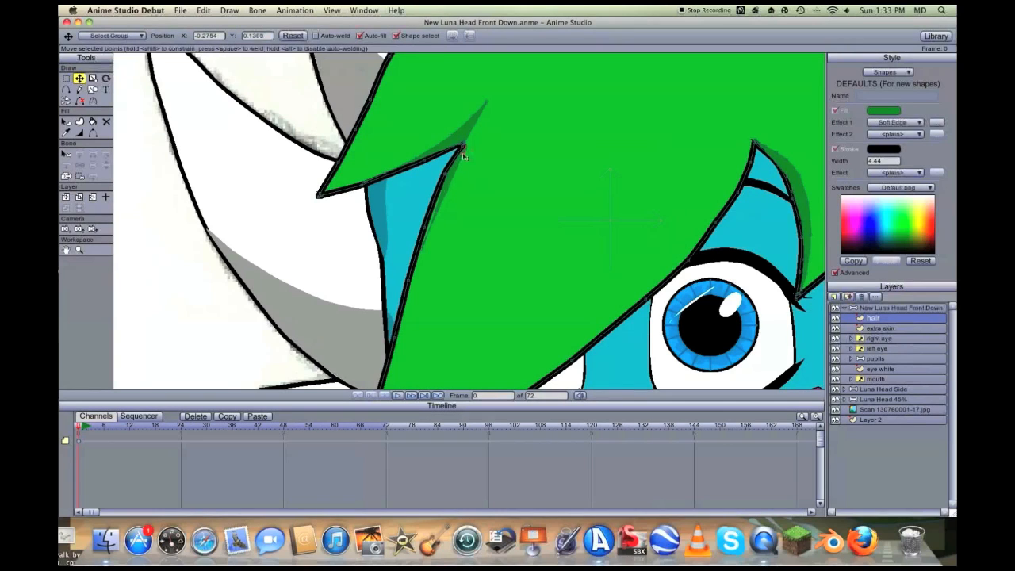
{"action": "left_click", "coordinate": [429, 217]}
{"action": "left_click_drag", "start_coordinate": [425, 246], "coordinate": [424, 252]}
{"action": "key", "text": "a"}
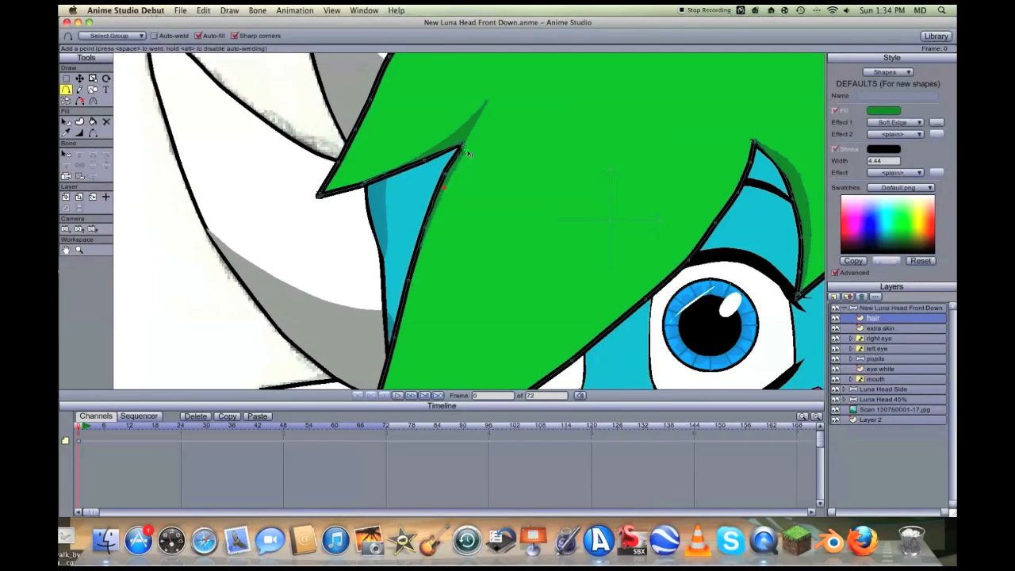
{"action": "key", "text": "t"}
{"action": "left_click", "coordinate": [464, 146]}
Draw a long freehand shading shape along the fringe's inner edge, from the notch above the uncovered eye down to the partly covered eye
{"action": "key", "text": "f"}
{"action": "mouse_move", "coordinate": [751, 141]}
{"action": "left_mouse_down"}
{"action": "mouse_move", "coordinate": [670, 263]}
{"action": "mouse_move", "coordinate": [572, 352]}
{"action": "left_mouse_up"}
{"action": "mouse_move", "coordinate": [619, 312]}
{"action": "left_mouse_down"}
{"action": "mouse_move", "coordinate": [696, 247]}
{"action": "mouse_move", "coordinate": [751, 147]}
{"action": "left_mouse_up"}
Fit the long shading shape to the fringe's inner edge, smoothing its upper side and moving the points at its lower end
{"action": "key", "text": "t"}
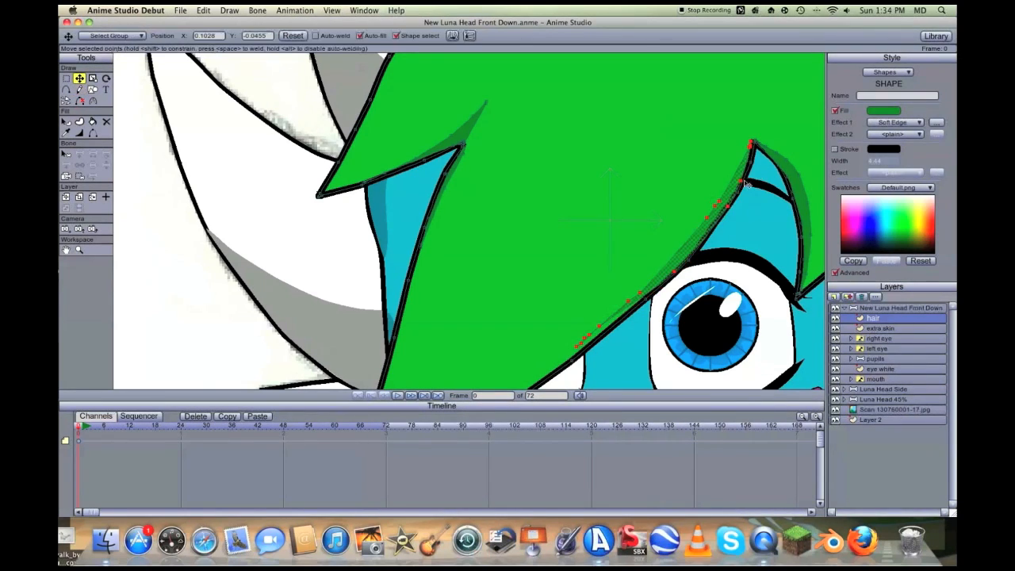
{"action": "left_click", "coordinate": [743, 184]}
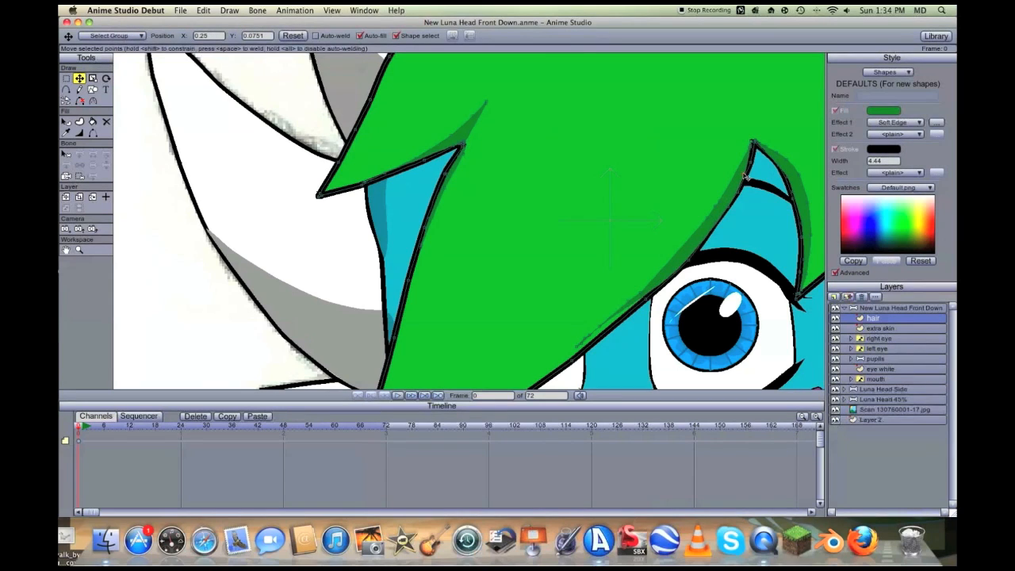
{"action": "mouse_move", "coordinate": [716, 208]}
{"action": "left_mouse_down"}
{"action": "mouse_move", "coordinate": [728, 193]}
{"action": "mouse_move", "coordinate": [719, 219]}
{"action": "mouse_move", "coordinate": [687, 242]}
{"action": "left_mouse_up"}
{"action": "left_click_drag", "start_coordinate": [591, 337], "coordinate": [618, 320]}
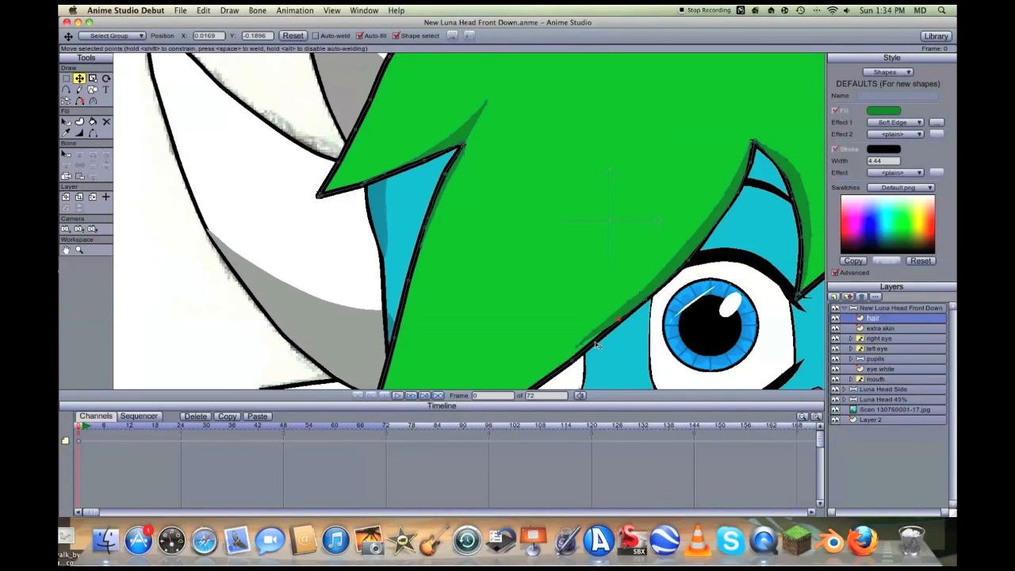
{"action": "left_click", "coordinate": [581, 349]}
{"action": "left_click_drag", "start_coordinate": [578, 349], "coordinate": [630, 303]}
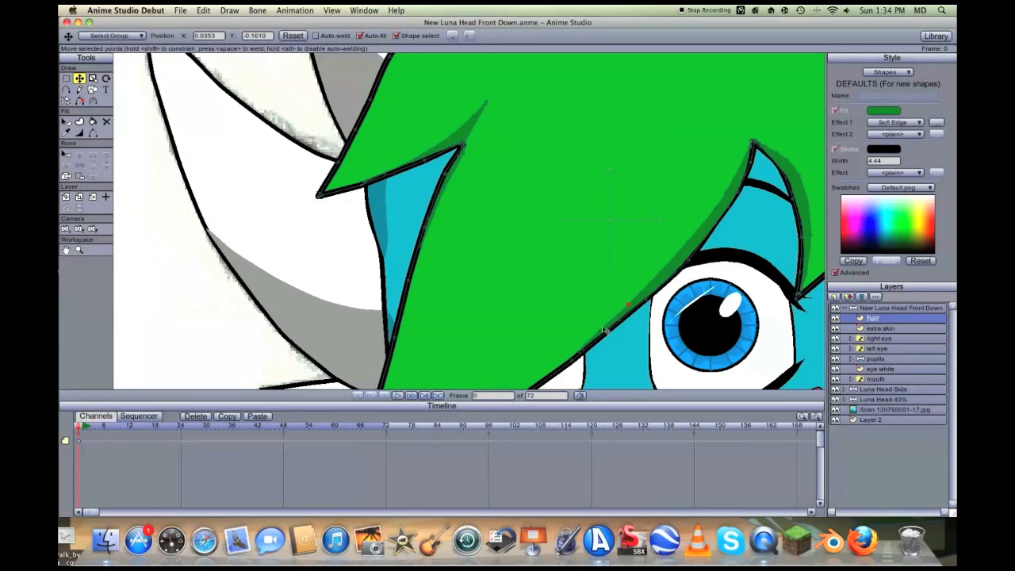
Examine the shaded hair on the whole front head, close up and beside the other head views
{"action": "scroll", "coordinate": [608, 325], "scroll_direction": "down", "scroll_amount": 5}
{"action": "left_click", "coordinate": [614, 315]}
{"action": "left_click", "coordinate": [870, 308]}
{"action": "scroll", "coordinate": [559, 277], "scroll_direction": "up", "scroll_amount": 5}
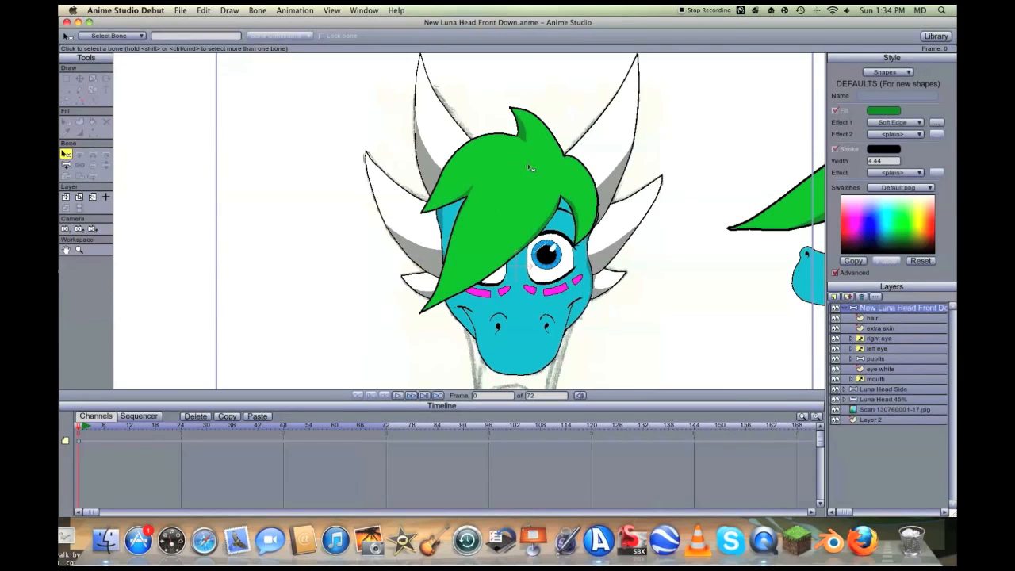
{"action": "scroll", "coordinate": [538, 180], "scroll_direction": "up", "scroll_amount": 2}
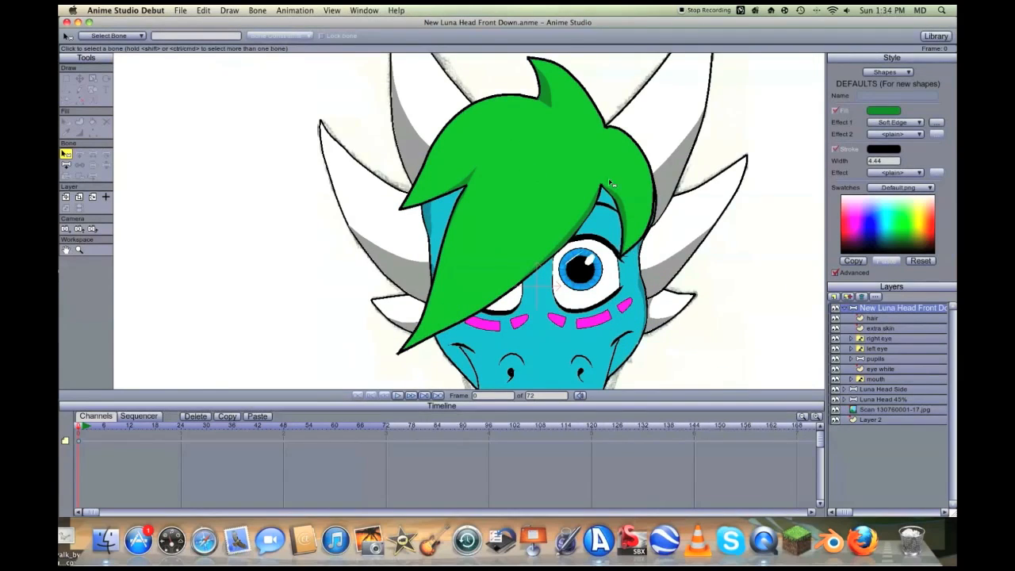
{"action": "scroll", "coordinate": [358, 233], "scroll_direction": "down", "scroll_amount": 5}
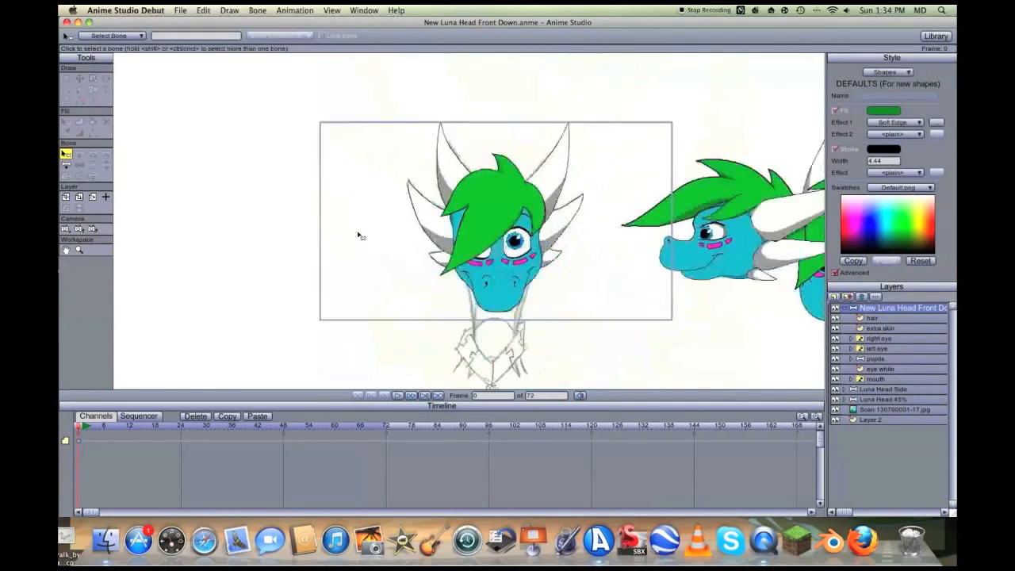
{"action": "left_click", "coordinate": [66, 249]}
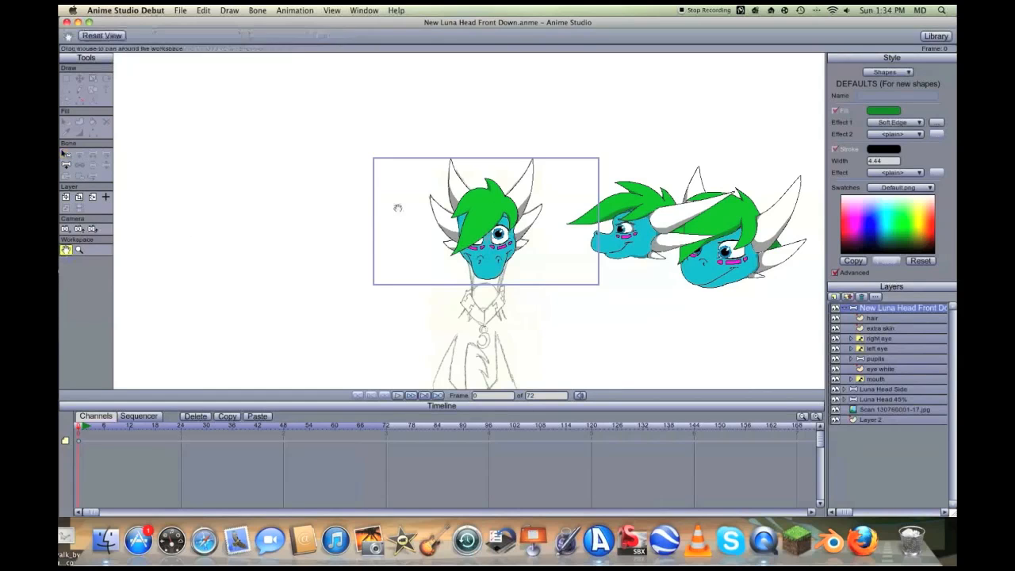
{"action": "left_click_drag", "start_coordinate": [399, 208], "coordinate": [333, 224]}
{"action": "scroll", "coordinate": [425, 224], "scroll_direction": "up", "scroll_amount": 2}
{"action": "left_click_drag", "start_coordinate": [423, 223], "coordinate": [576, 206]}
{"action": "scroll", "coordinate": [577, 208], "scroll_direction": "up", "scroll_amount": 3}
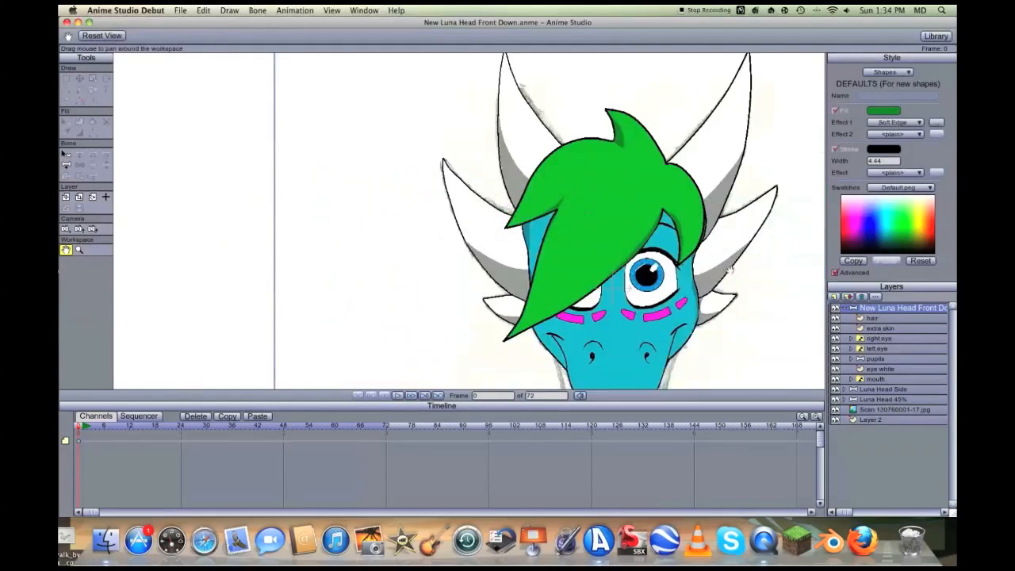
On the hair layer, draw a freehand strand line from the side lock's notch up into the hair, with Auto-stroke on and Auto close off
{"action": "left_click", "coordinate": [895, 318]}
{"action": "key", "text": "f"}
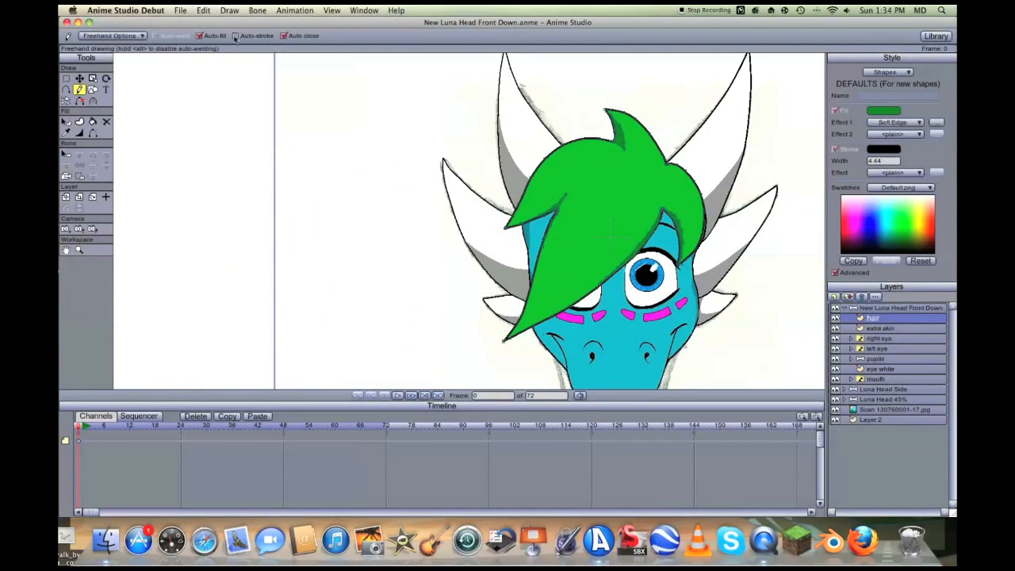
{"action": "left_click", "coordinate": [66, 249]}
{"action": "left_click_drag", "start_coordinate": [494, 209], "coordinate": [449, 209]}
{"action": "scroll", "coordinate": [508, 205], "scroll_direction": "up", "scroll_amount": 5}
{"action": "key", "text": "f"}
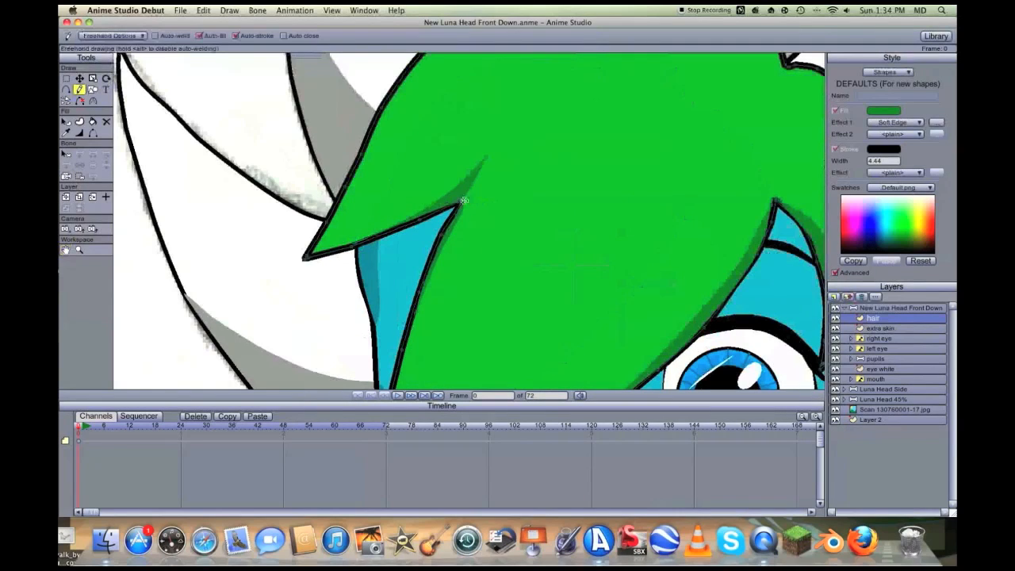
{"action": "mouse_move", "coordinate": [458, 207]}
{"action": "left_mouse_down"}
{"action": "mouse_move", "coordinate": [513, 120]}
{"action": "mouse_move", "coordinate": [490, 127]}
{"action": "mouse_move", "coordinate": [482, 170]}
{"action": "left_mouse_up"}
Smooth the strand line by moving its points and adjust its line width, setting its middle point to about 3.13
{"action": "key", "text": "w"}
{"action": "key", "text": "t"}
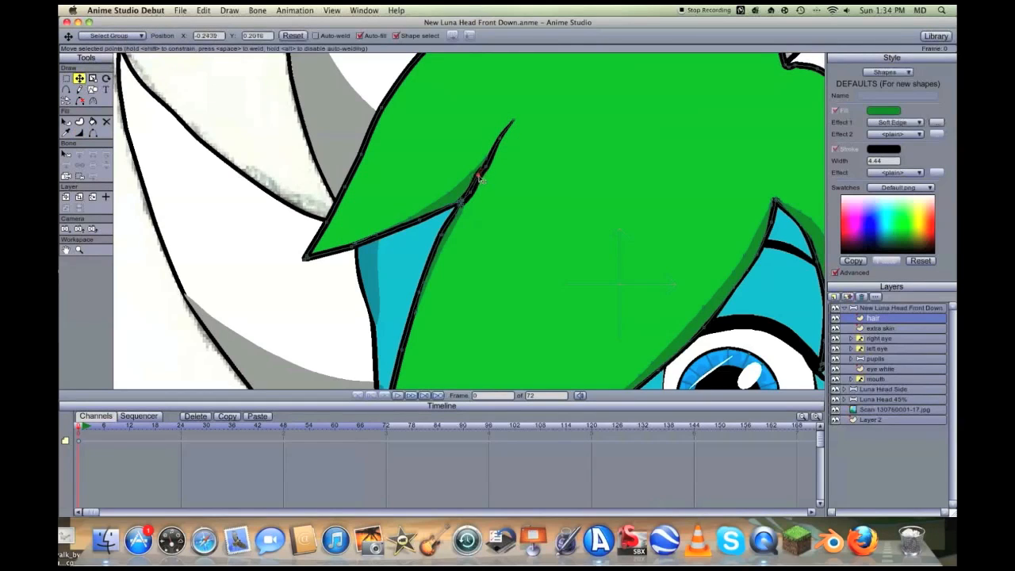
{"action": "mouse_move", "coordinate": [472, 194]}
{"action": "left_mouse_down"}
{"action": "mouse_move", "coordinate": [482, 162]}
{"action": "mouse_move", "coordinate": [475, 181]}
{"action": "left_mouse_up"}
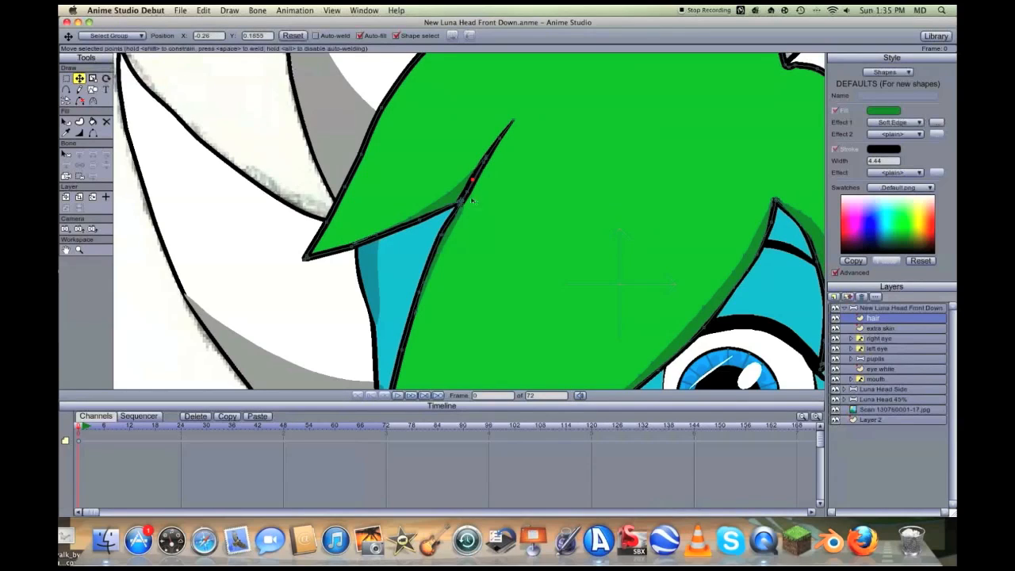
{"action": "left_click", "coordinate": [470, 193]}
{"action": "key", "text": "w"}
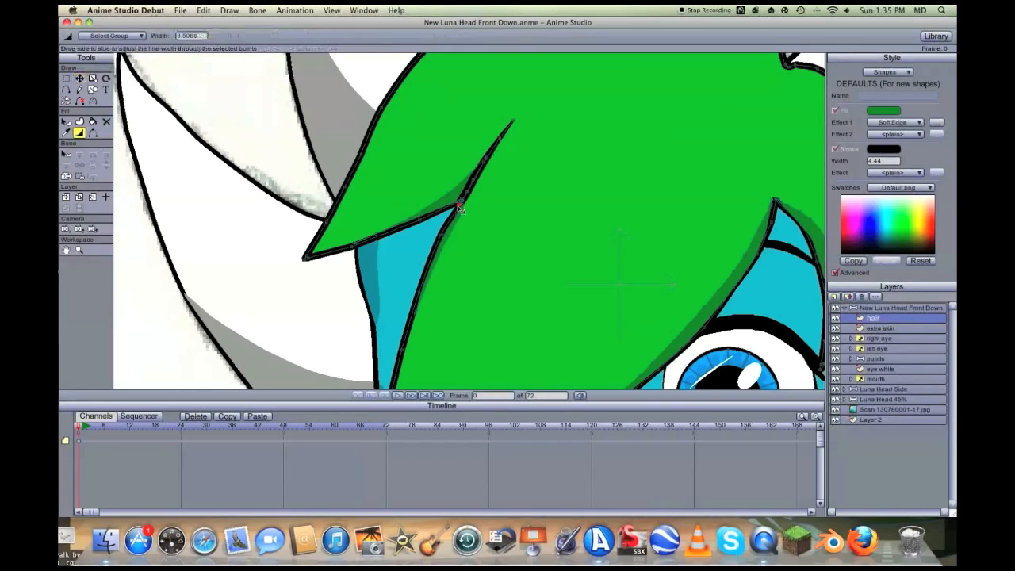
{"action": "left_click_drag", "start_coordinate": [466, 191], "coordinate": [489, 162]}
Curve the strand line above the side lock's notch by moving its tip lower and adjusting its remaining points
{"action": "scroll", "coordinate": [486, 158], "scroll_direction": "down", "scroll_amount": 2}
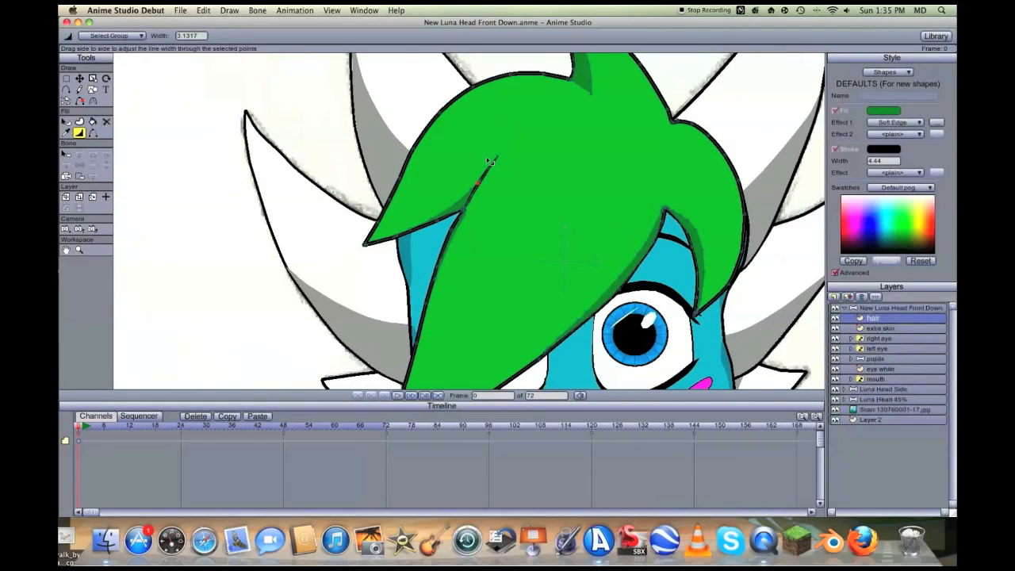
{"action": "left_click", "coordinate": [66, 249]}
{"action": "left_click_drag", "start_coordinate": [429, 171], "coordinate": [366, 234]}
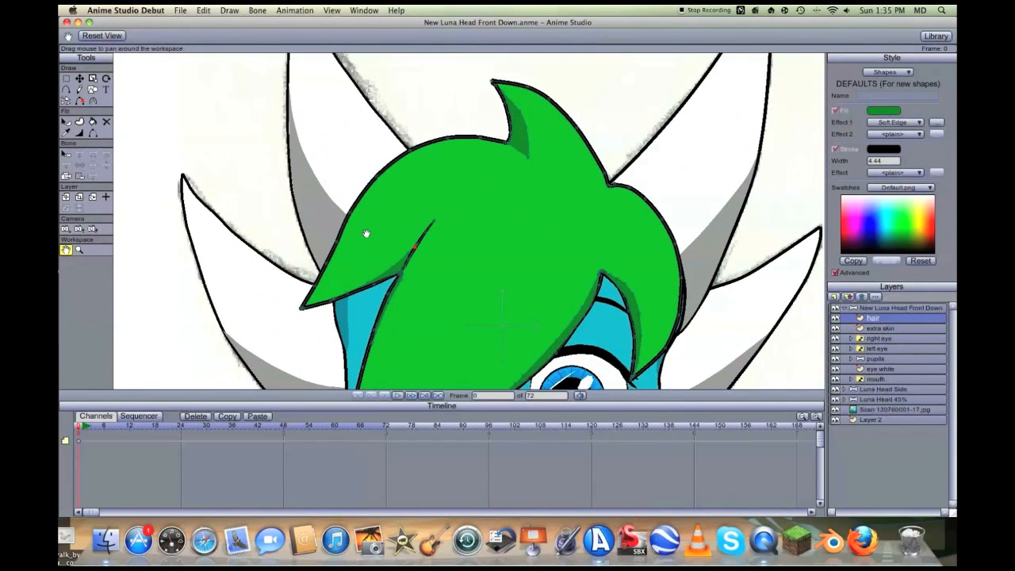
{"action": "scroll", "coordinate": [366, 234], "scroll_direction": "up", "scroll_amount": 1}
{"action": "key", "text": "t"}
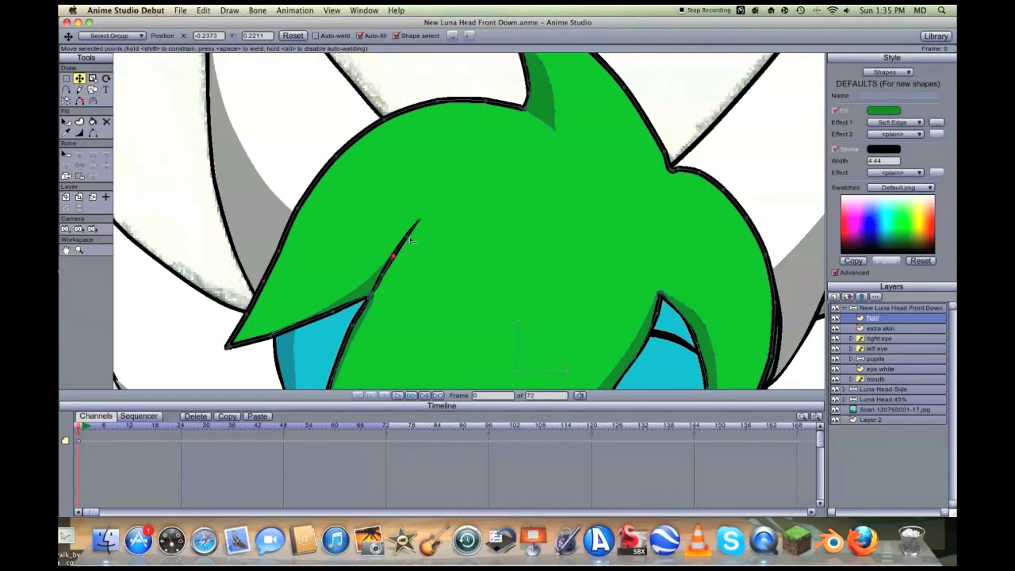
{"action": "left_click_drag", "start_coordinate": [418, 223], "coordinate": [412, 244]}
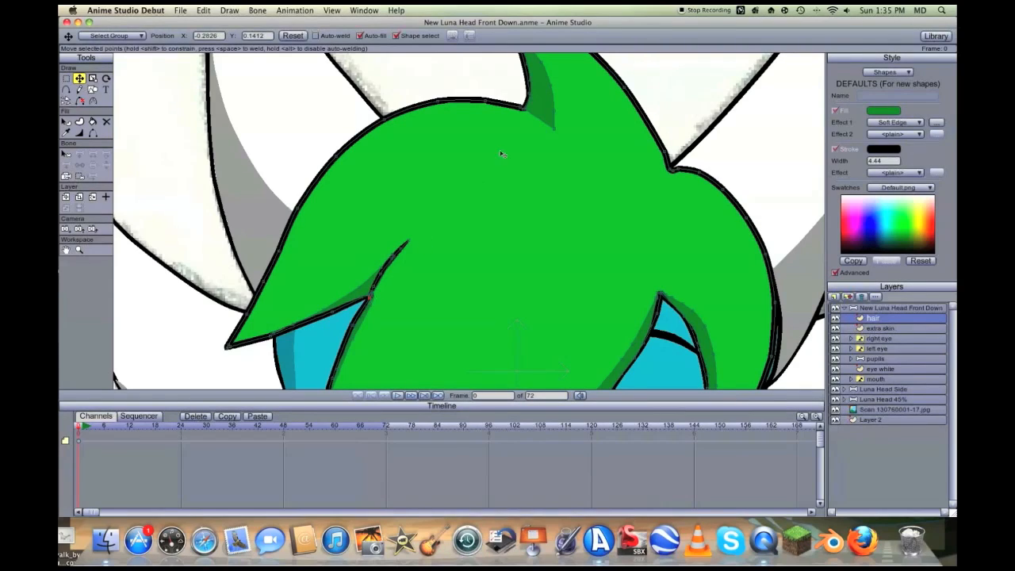
Draw a short freehand strand line from the base of the top tuft into the hair and taper its tip
{"action": "key", "text": "f"}
{"action": "left_click_drag", "start_coordinate": [522, 107], "coordinate": [564, 131]}
{"action": "key", "text": "t"}
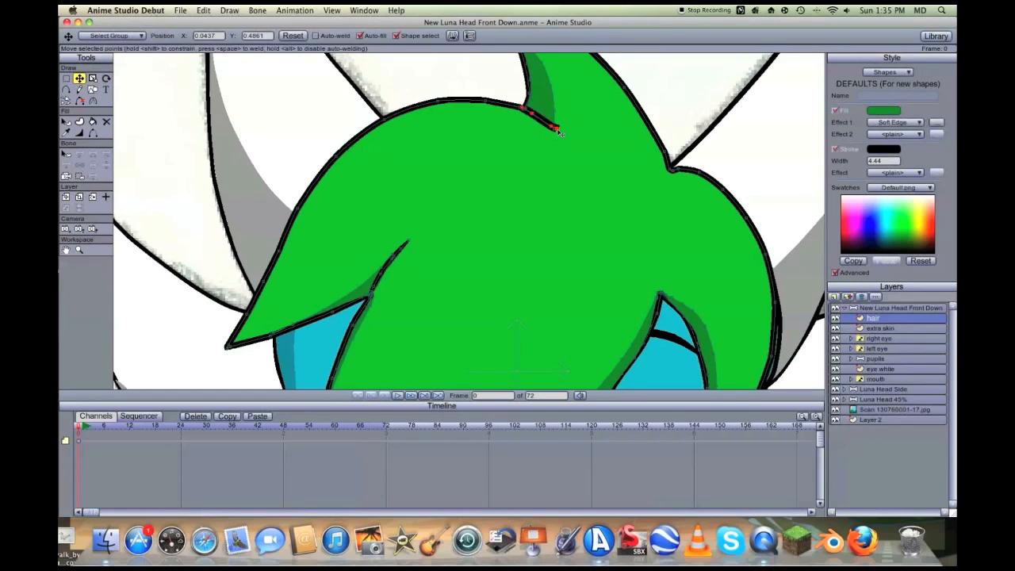
{"action": "key", "text": "w"}
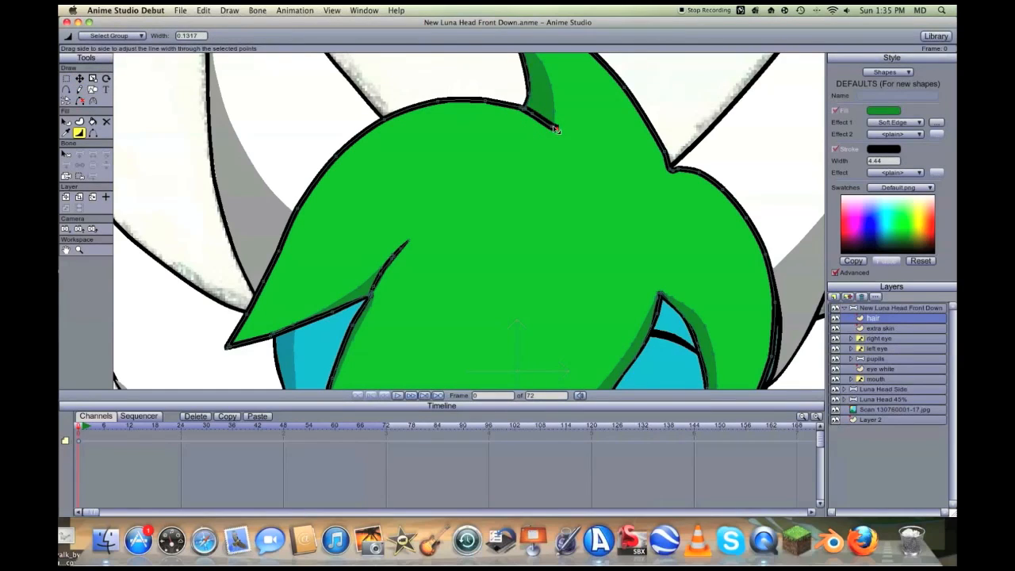
{"action": "mouse_move", "coordinate": [559, 131]}
{"action": "left_mouse_down"}
{"action": "mouse_move", "coordinate": [535, 131]}
{"action": "mouse_move", "coordinate": [544, 126]}
{"action": "mouse_move", "coordinate": [523, 116]}
{"action": "left_mouse_up"}
{"action": "key", "text": "t"}
{"action": "key", "text": "Return"}
Draw a short freehand strand line inward from the notch beside the top tuft and adjust its line width, setting one point to about 2.26
{"action": "scroll", "coordinate": [666, 109], "scroll_direction": "down", "scroll_amount": 5}
{"action": "scroll", "coordinate": [209, 239], "scroll_direction": "up", "scroll_amount": 2}
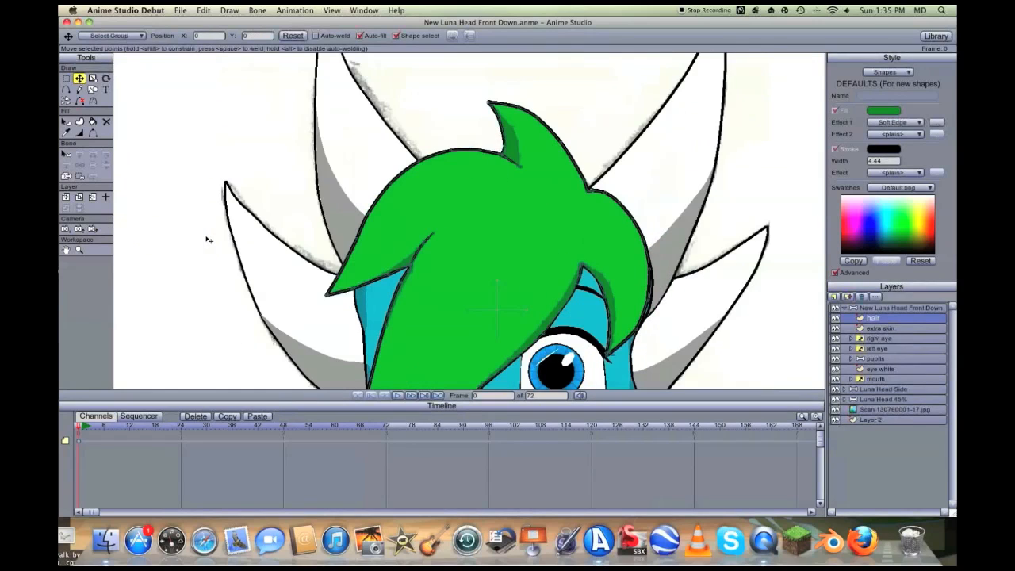
{"action": "left_click", "coordinate": [65, 249]}
{"action": "left_click_drag", "start_coordinate": [474, 281], "coordinate": [371, 269]}
{"action": "scroll", "coordinate": [461, 271], "scroll_direction": "up", "scroll_amount": 3}
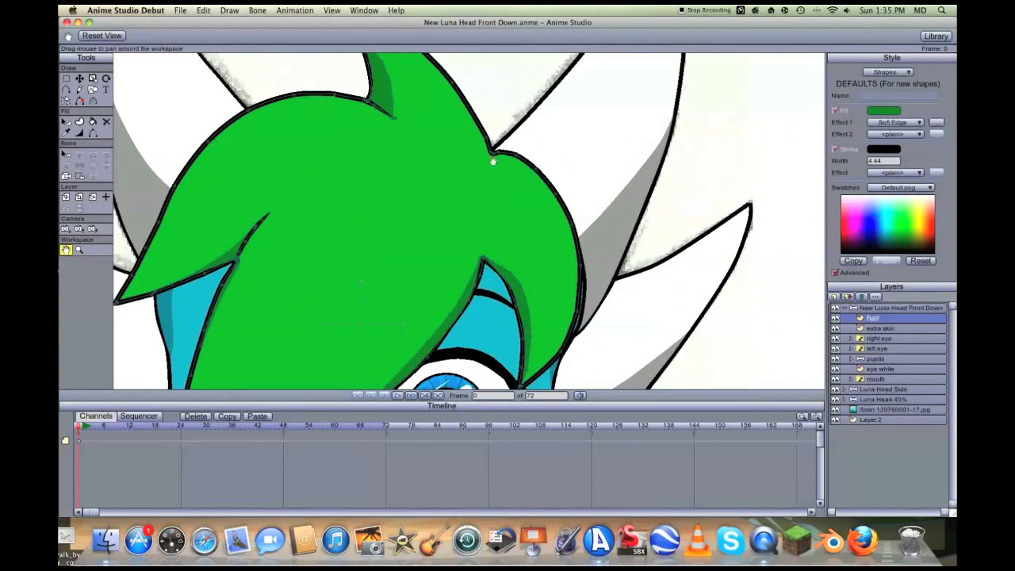
{"action": "scroll", "coordinate": [493, 161], "scroll_direction": "up", "scroll_amount": 2}
{"action": "key", "text": "t"}
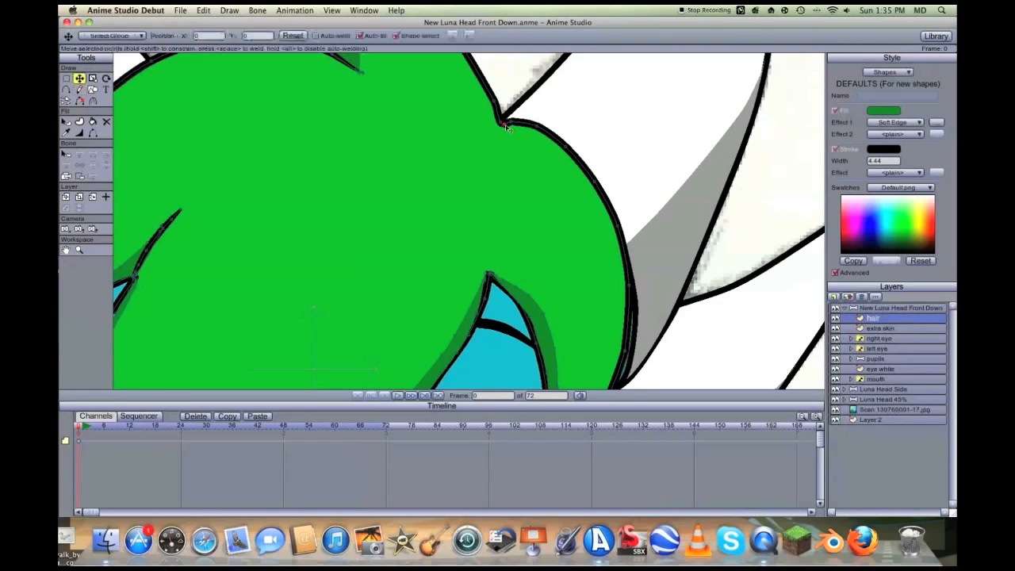
{"action": "key", "text": "f"}
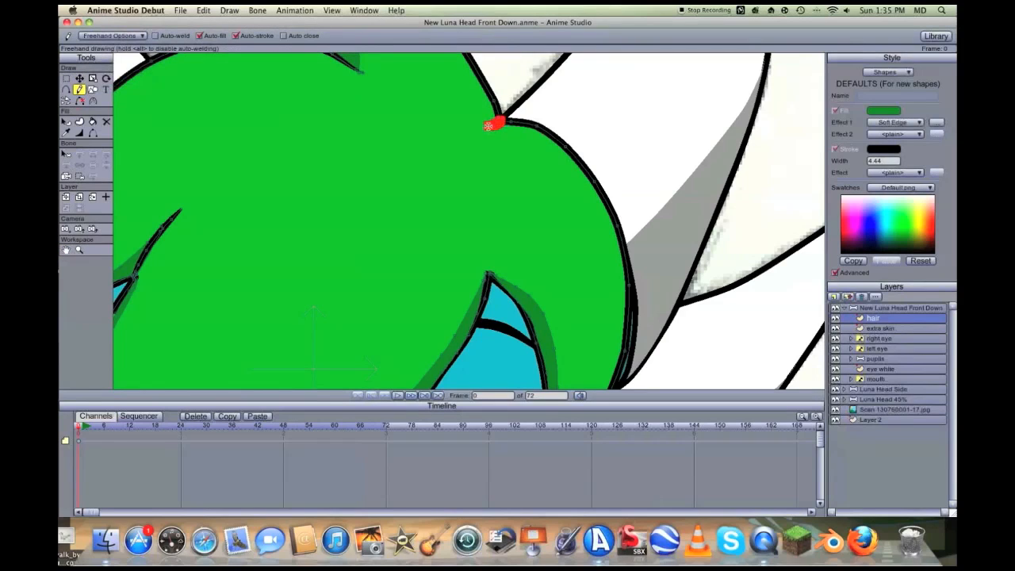
{"action": "key", "text": "t"}
{"action": "key", "text": "w"}
{"action": "key", "text": "t"}
{"action": "key", "text": "w"}
{"action": "mouse_move", "coordinate": [491, 127]}
{"action": "left_mouse_down"}
{"action": "mouse_move", "coordinate": [459, 128]}
{"action": "mouse_move", "coordinate": [490, 128]}
{"action": "mouse_move", "coordinate": [480, 129]}
{"action": "left_mouse_up"}
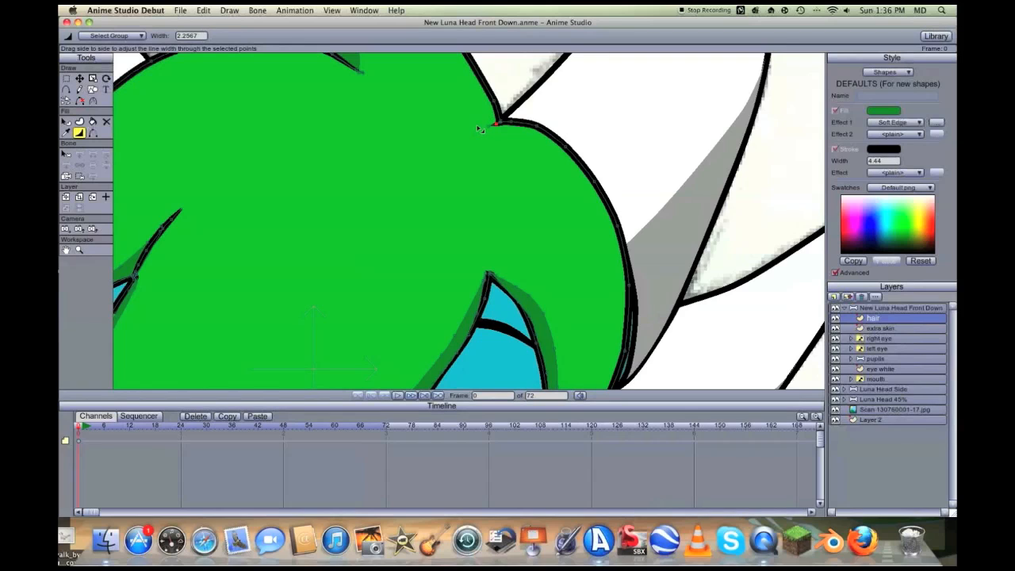
Draw a short freehand strand line from the notch above the uncovered eye up into the hair and adjust its line width
{"action": "key", "text": "f"}
{"action": "mouse_move", "coordinate": [479, 260]}
{"action": "left_mouse_down"}
{"action": "mouse_move", "coordinate": [489, 290]}
{"action": "mouse_move", "coordinate": [455, 270]}
{"action": "left_mouse_up"}
{"action": "key", "text": "t"}
{"action": "left_click", "coordinate": [479, 259]}
{"action": "key", "text": "w"}
{"action": "mouse_move", "coordinate": [486, 264]}
{"action": "left_mouse_down"}
{"action": "mouse_move", "coordinate": [487, 273]}
{"action": "mouse_move", "coordinate": [473, 273]}
{"action": "mouse_move", "coordinate": [484, 276]}
{"action": "left_mouse_up"}
{"action": "scroll", "coordinate": [584, 260], "scroll_direction": "down", "scroll_amount": 5}
{"action": "key", "text": "t"}
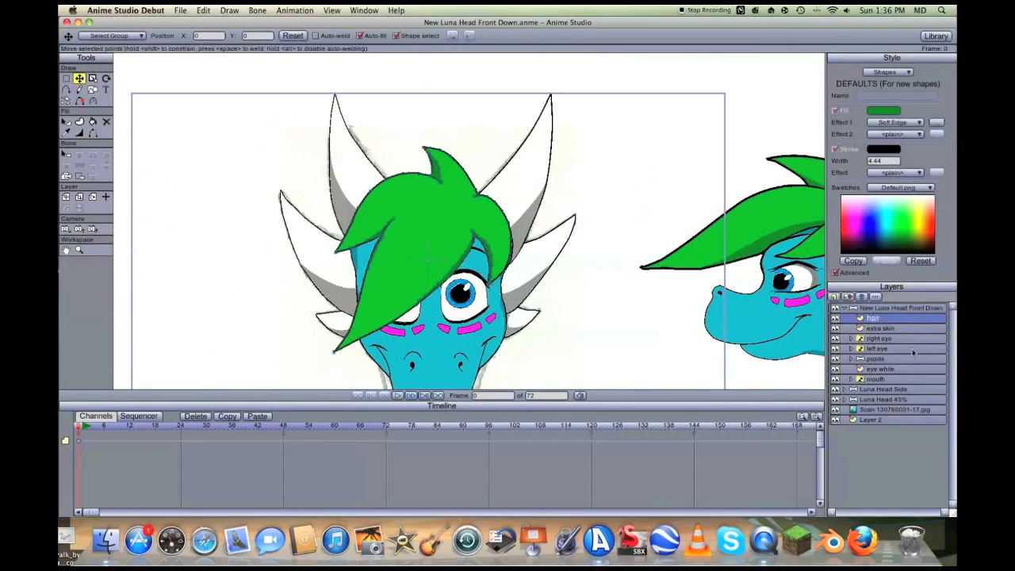
{"action": "left_click", "coordinate": [181, 9]}
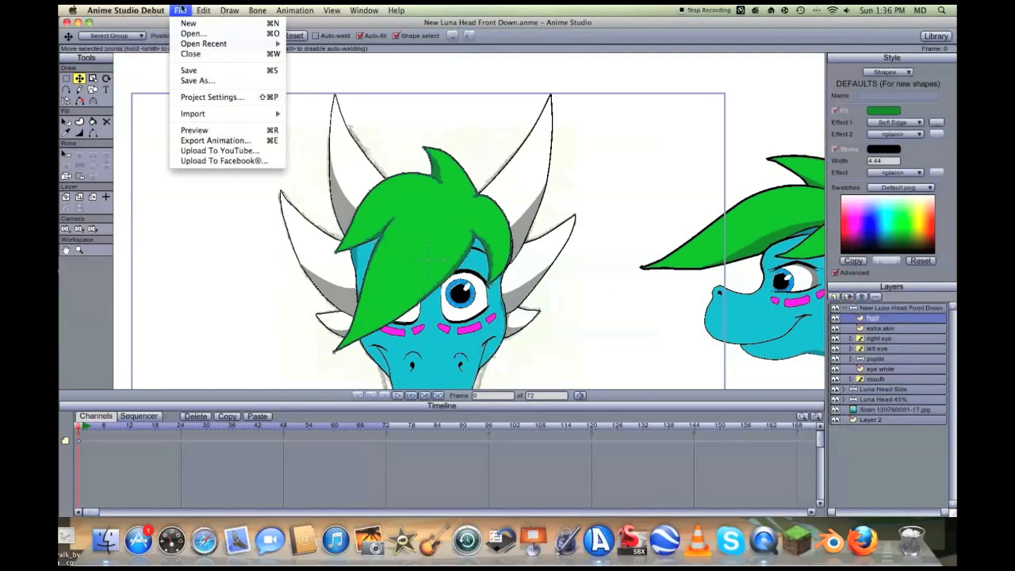
Create a new bone layer named hair in the front head group and place the existing hair drawing layer inside it
{"action": "left_click", "coordinate": [66, 251]}
{"action": "left_click_drag", "start_coordinate": [284, 260], "coordinate": [313, 217]}
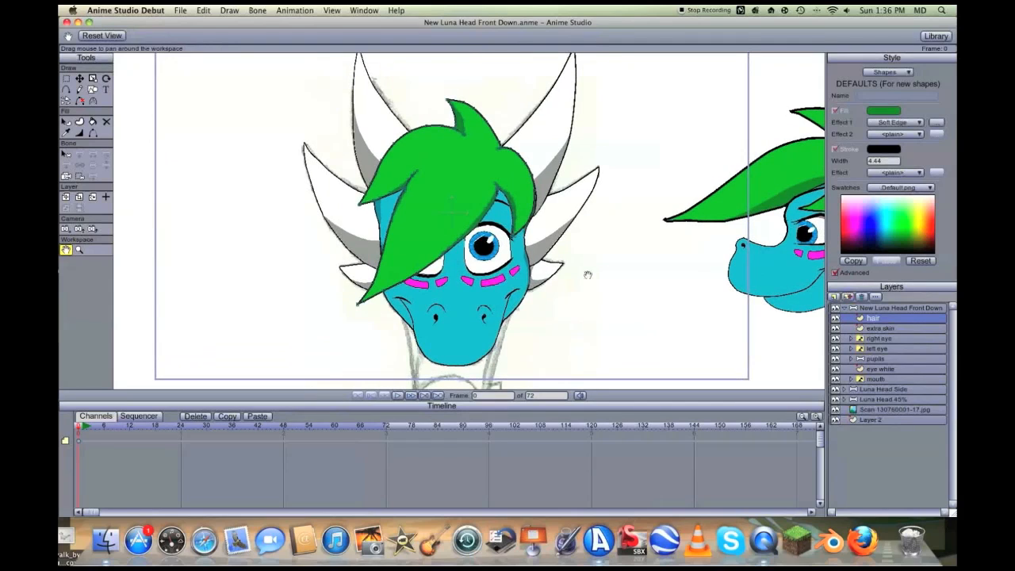
{"action": "scroll", "coordinate": [492, 260], "scroll_direction": "up", "scroll_amount": 2}
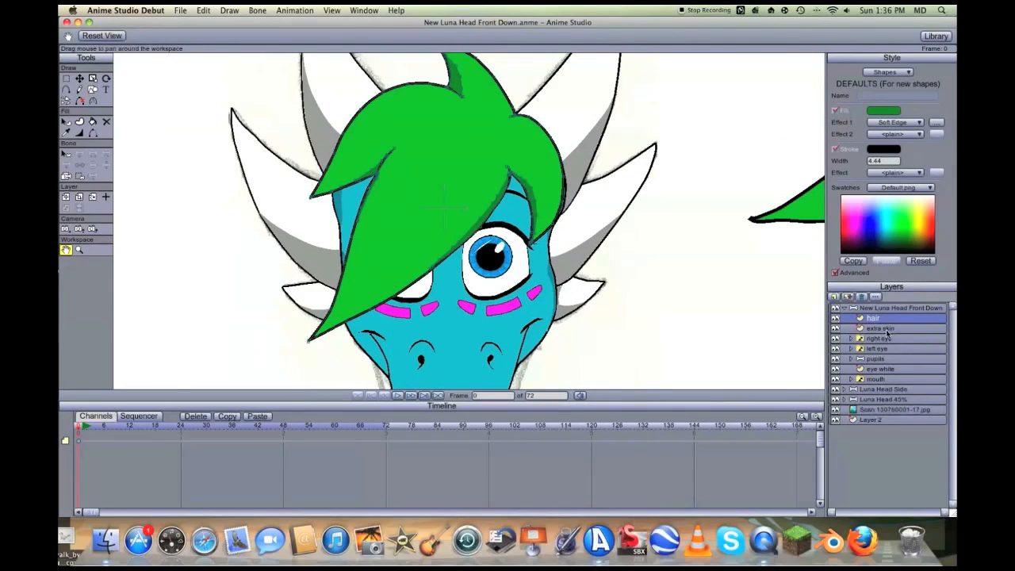
{"action": "left_click", "coordinate": [835, 298]}
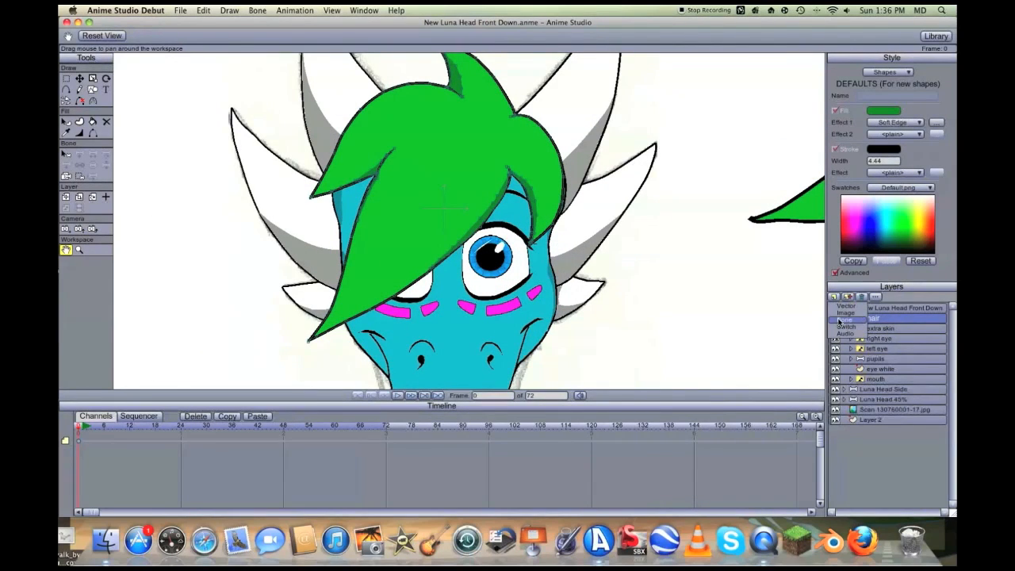
{"action": "left_click", "coordinate": [841, 319]}
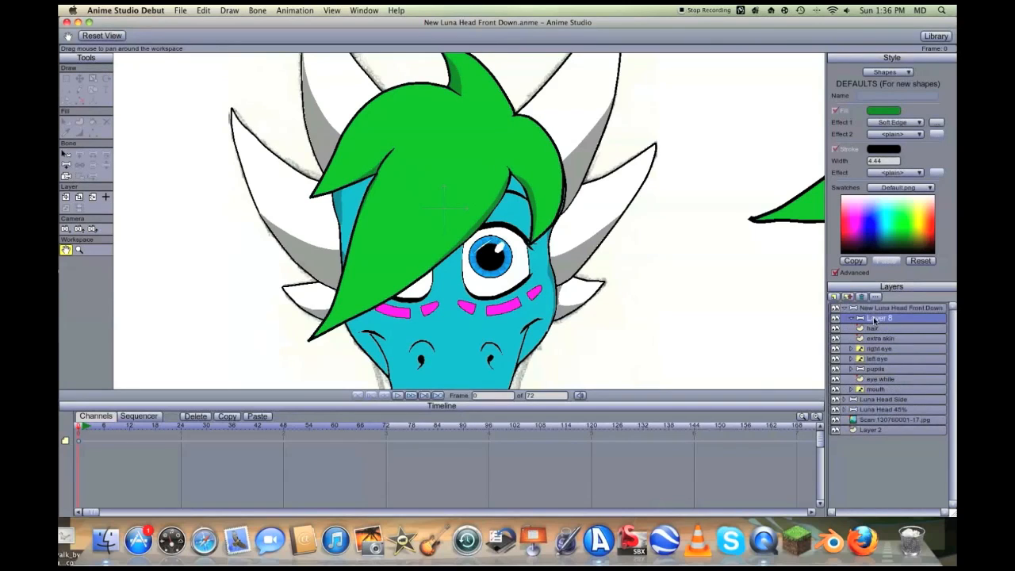
{"action": "double_click", "coordinate": [875, 318]}
{"action": "type", "text": "ha"}
{"action": "key", "text": "Return"}
{"action": "left_click", "coordinate": [873, 328]}
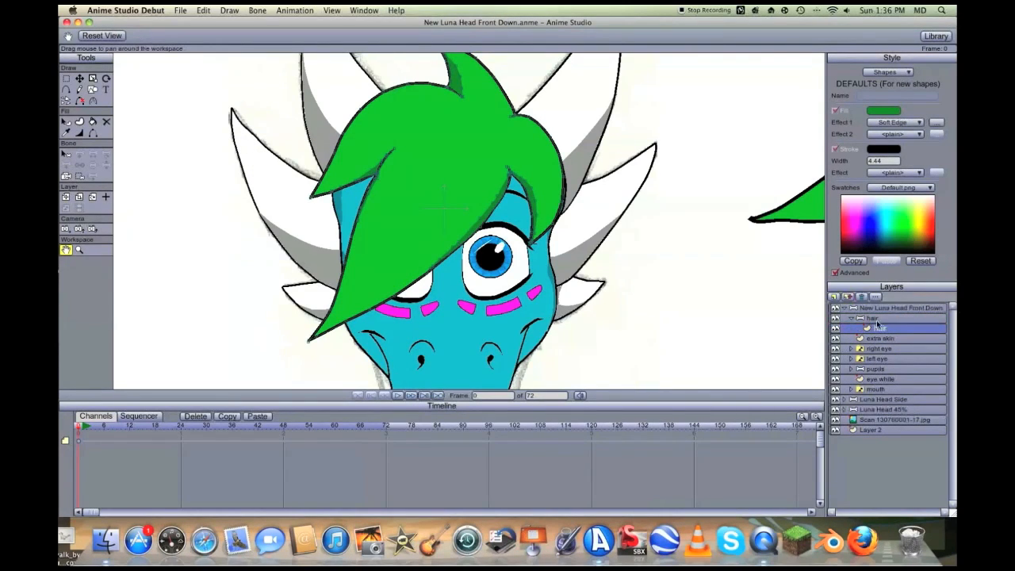
Set the hair bone layer's origin near the centre of the upper hair, at about X 0.0321, Y 0.2822
{"action": "left_click", "coordinate": [879, 319]}
{"action": "left_click", "coordinate": [106, 198]}
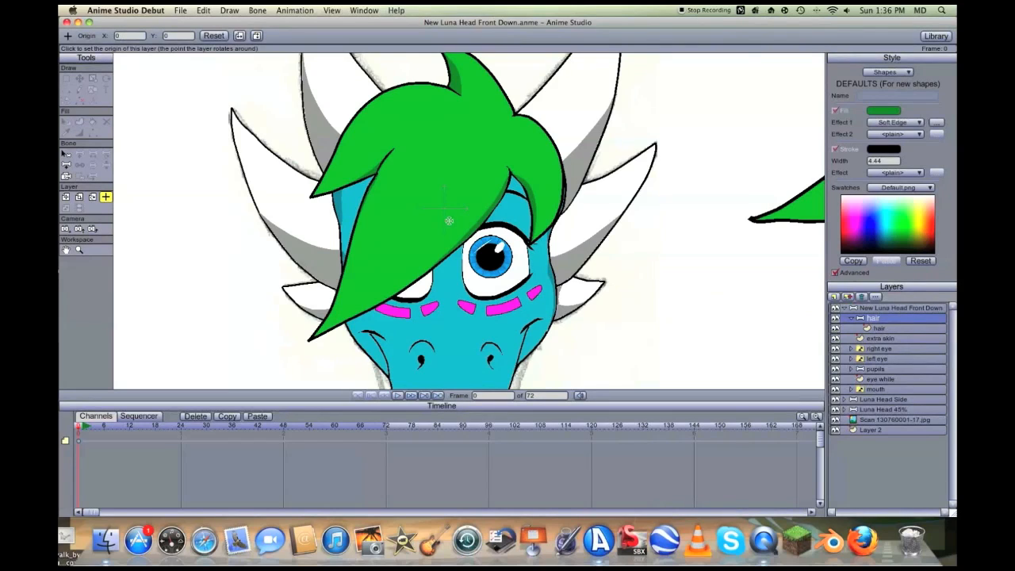
{"action": "left_click_drag", "start_coordinate": [444, 210], "coordinate": [451, 140]}
{"action": "scroll", "coordinate": [451, 139], "scroll_direction": "down", "scroll_amount": 5}
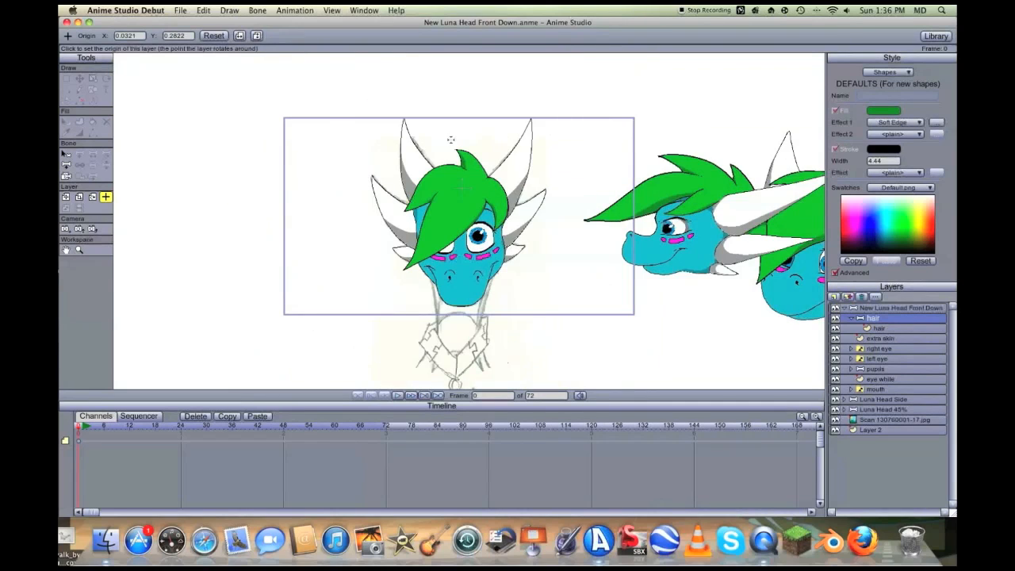
{"action": "scroll", "coordinate": [459, 174], "scroll_direction": "up", "scroll_amount": 4}
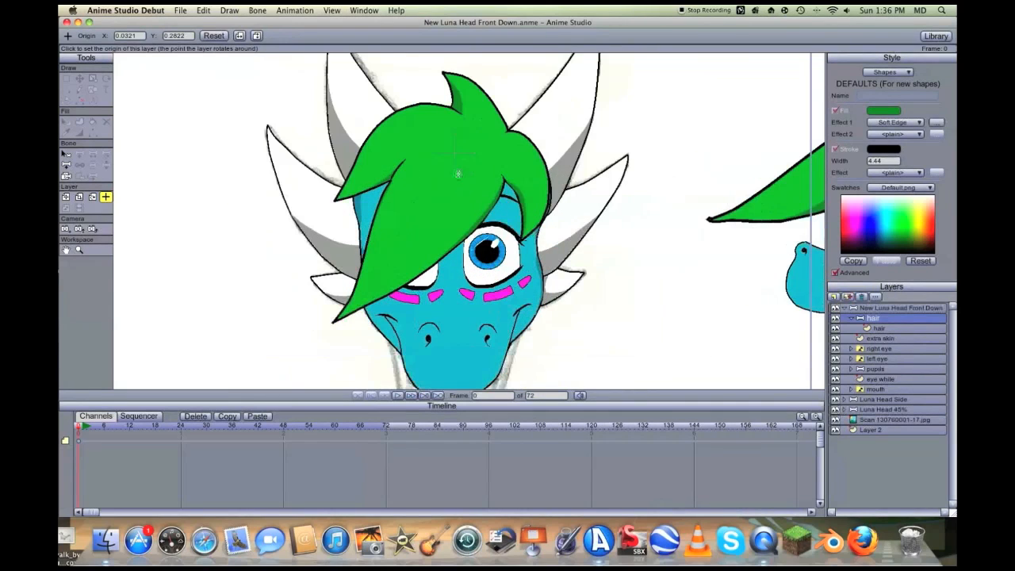
Set the inner hair drawing layer's origin at its parent bone layer's origin point and collapse the hair bone layer
{"action": "left_click", "coordinate": [897, 330]}
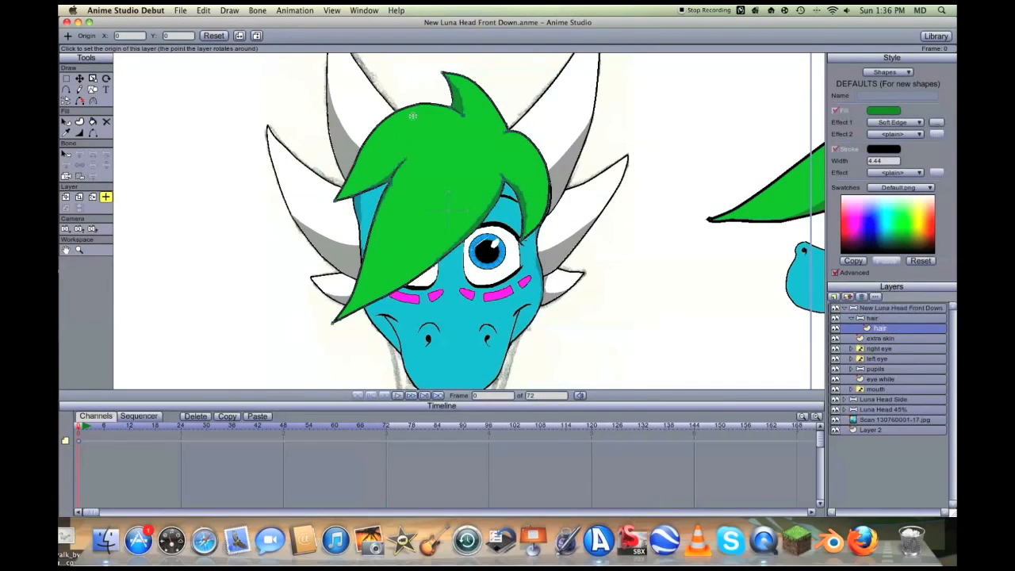
{"action": "left_click", "coordinate": [458, 151]}
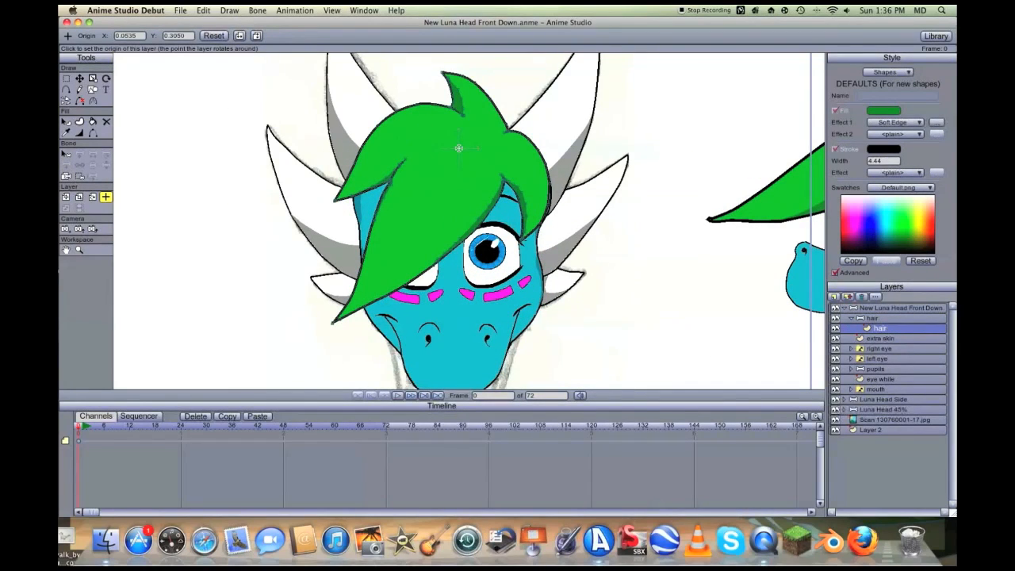
{"action": "left_click", "coordinate": [894, 318]}
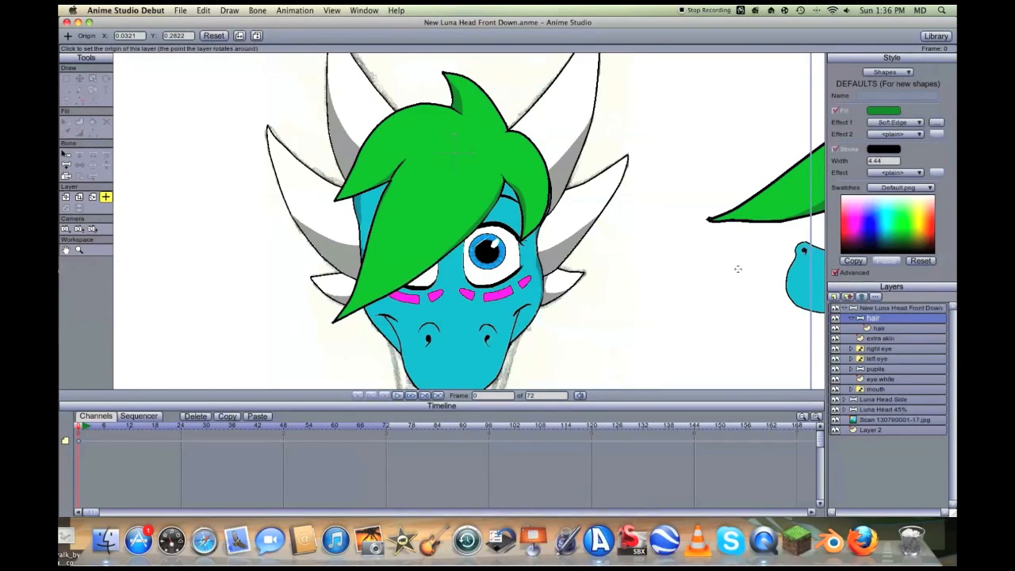
{"action": "left_click", "coordinate": [871, 328]}
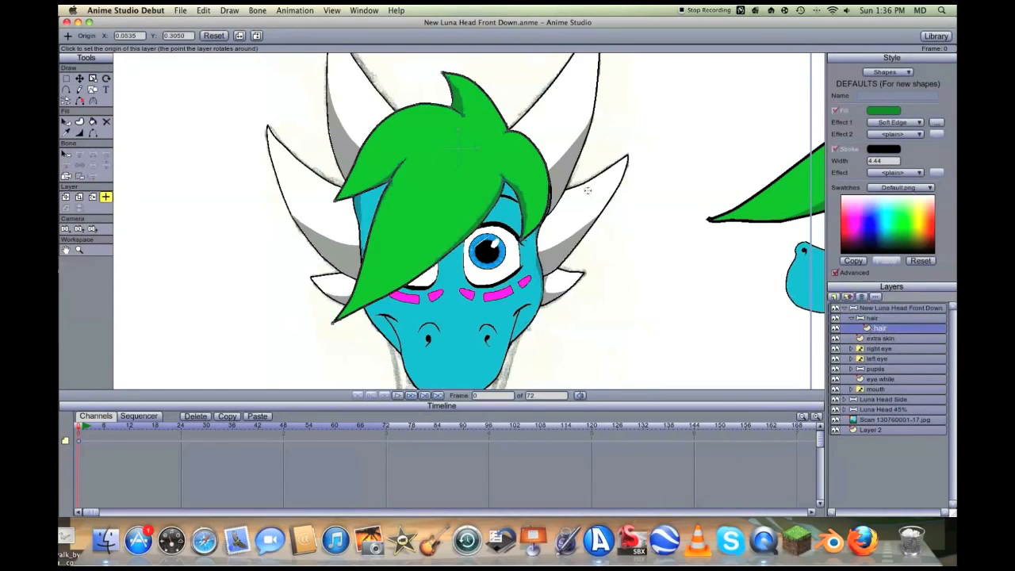
{"action": "left_click", "coordinate": [454, 154]}
{"action": "left_click", "coordinate": [852, 319]}
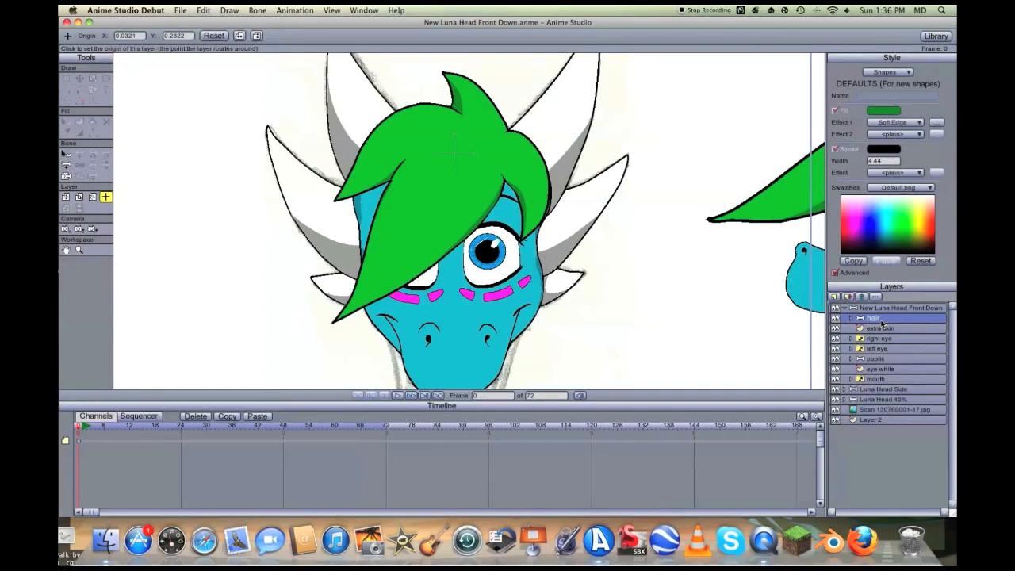
On the hair bone layer, add a small bone at the hair notch beside the top tuft
{"action": "left_click", "coordinate": [66, 165]}
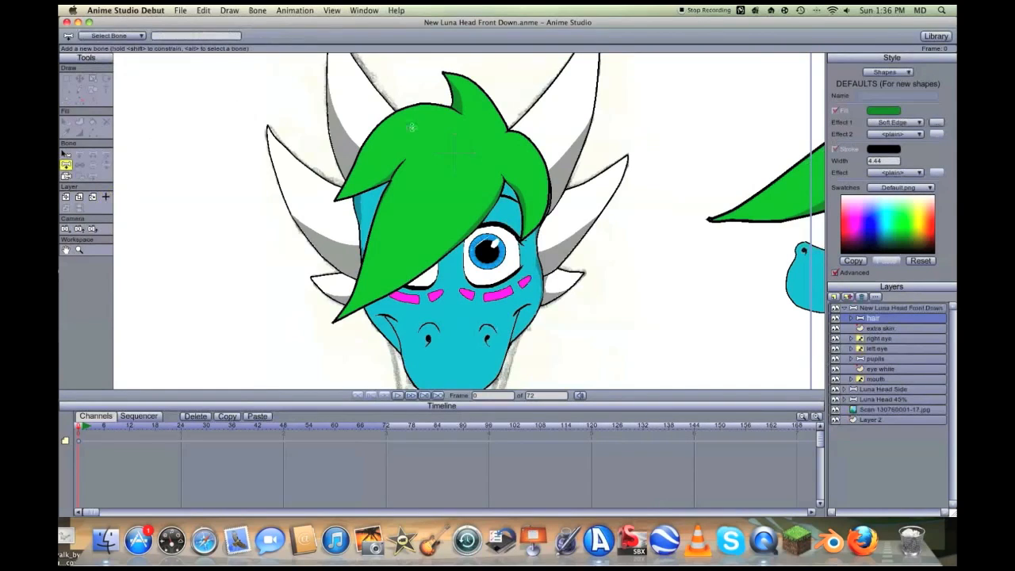
{"action": "left_click", "coordinate": [66, 250]}
{"action": "left_click_drag", "start_coordinate": [432, 171], "coordinate": [409, 217]}
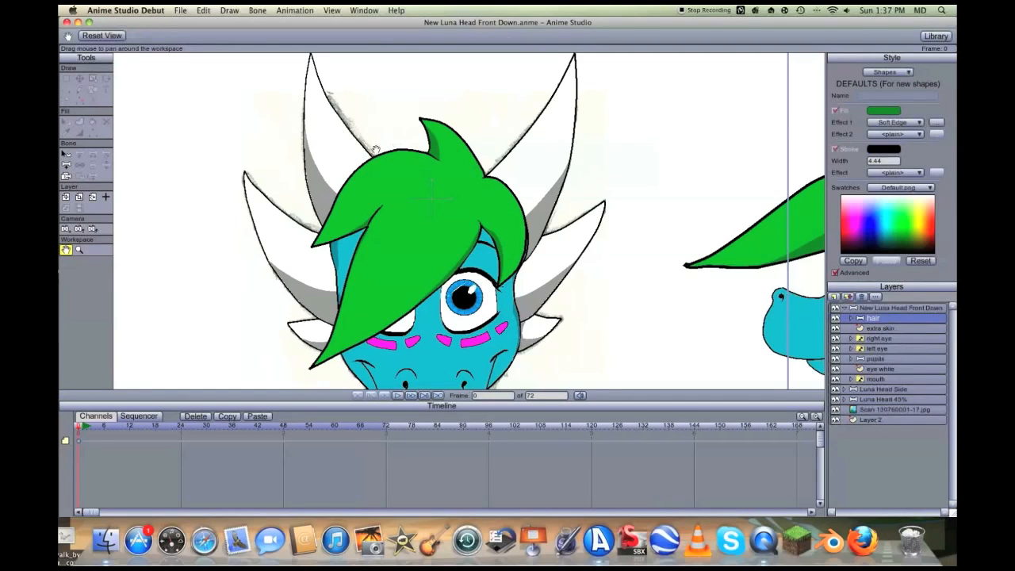
{"action": "scroll", "coordinate": [420, 132], "scroll_direction": "up", "scroll_amount": 3}
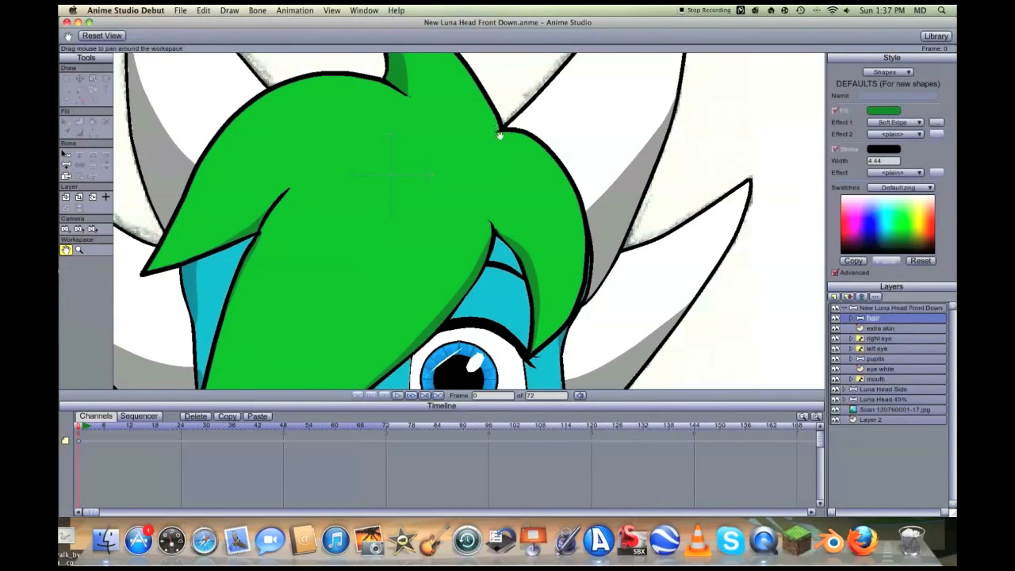
{"action": "scroll", "coordinate": [489, 135], "scroll_direction": "down", "scroll_amount": 6}
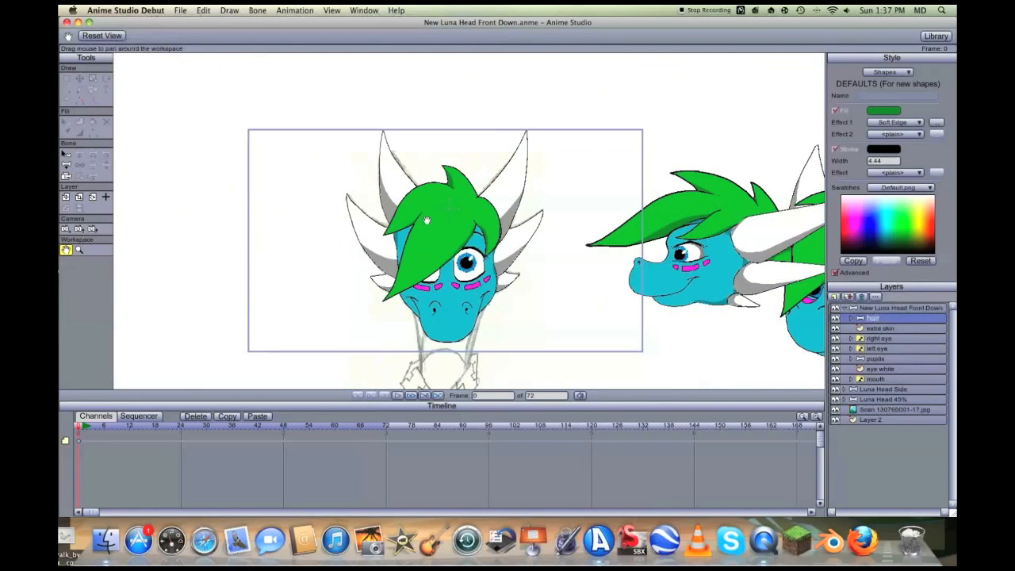
{"action": "scroll", "coordinate": [457, 180], "scroll_direction": "up", "scroll_amount": 5}
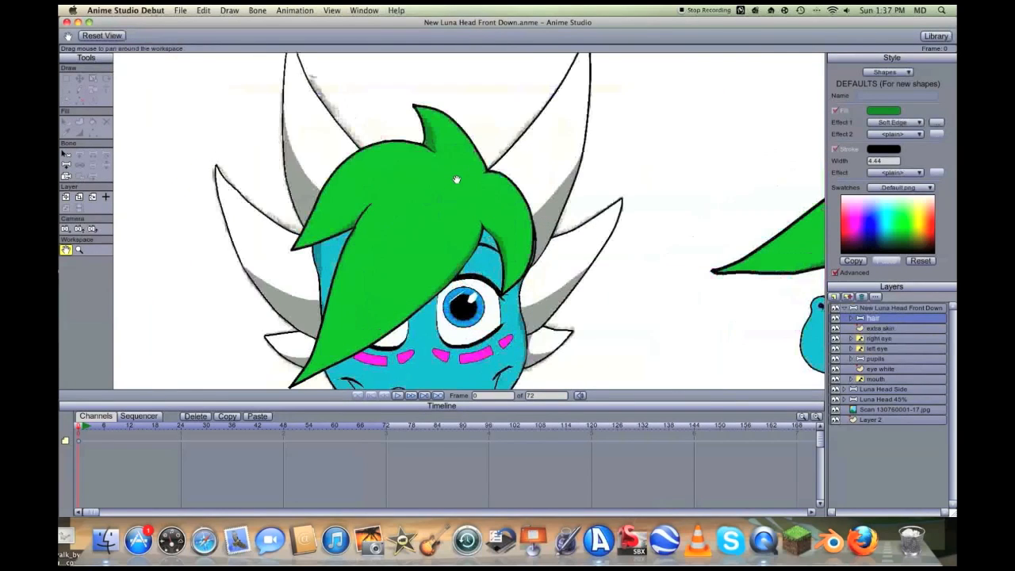
{"action": "scroll", "coordinate": [456, 179], "scroll_direction": "up", "scroll_amount": 4}
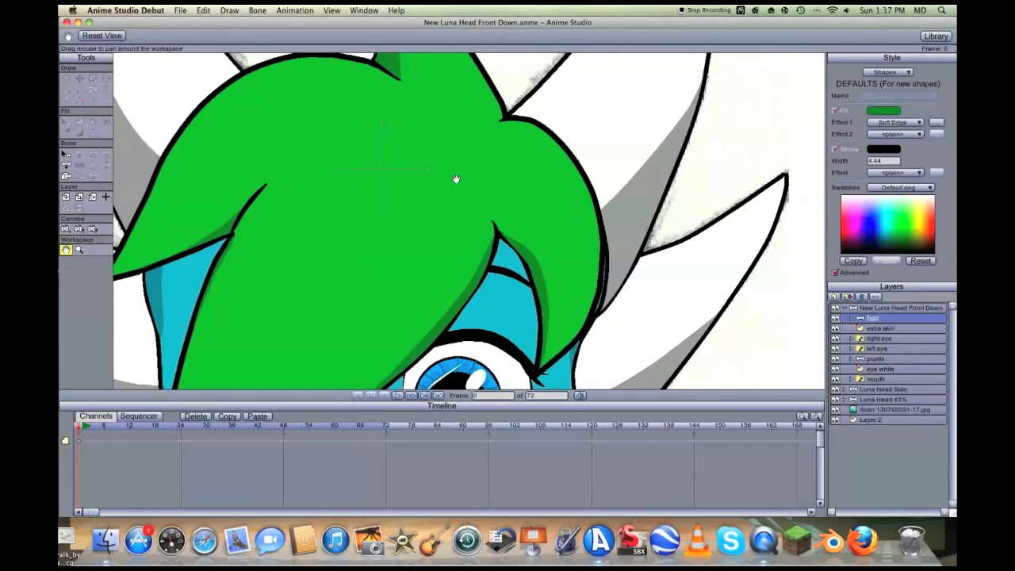
{"action": "key", "text": "a"}
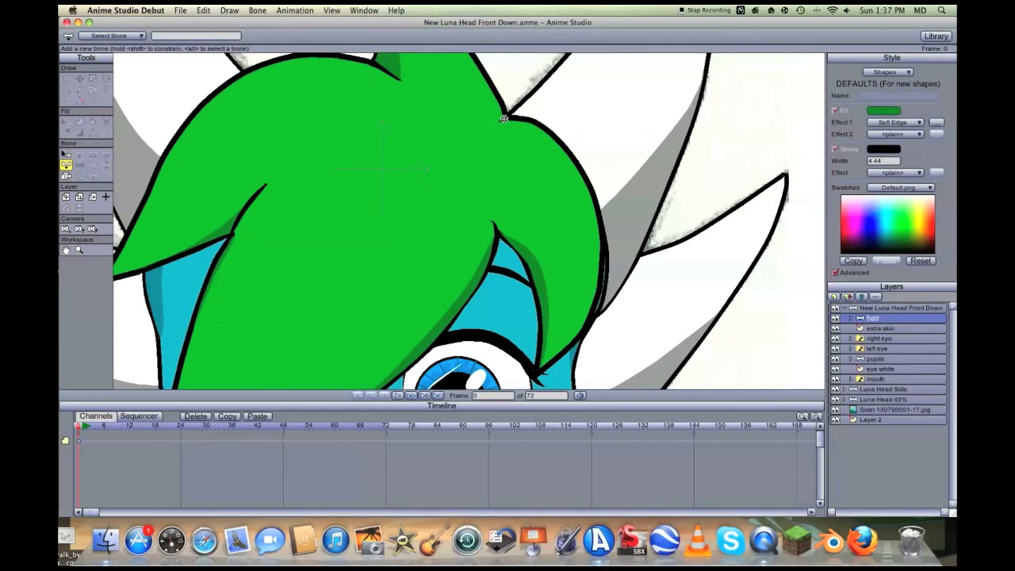
{"action": "left_click", "coordinate": [501, 120]}
Examine the small bone at the hair notch close up and in relation to the whole front head
{"action": "scroll", "coordinate": [495, 103], "scroll_direction": "up", "scroll_amount": 3}
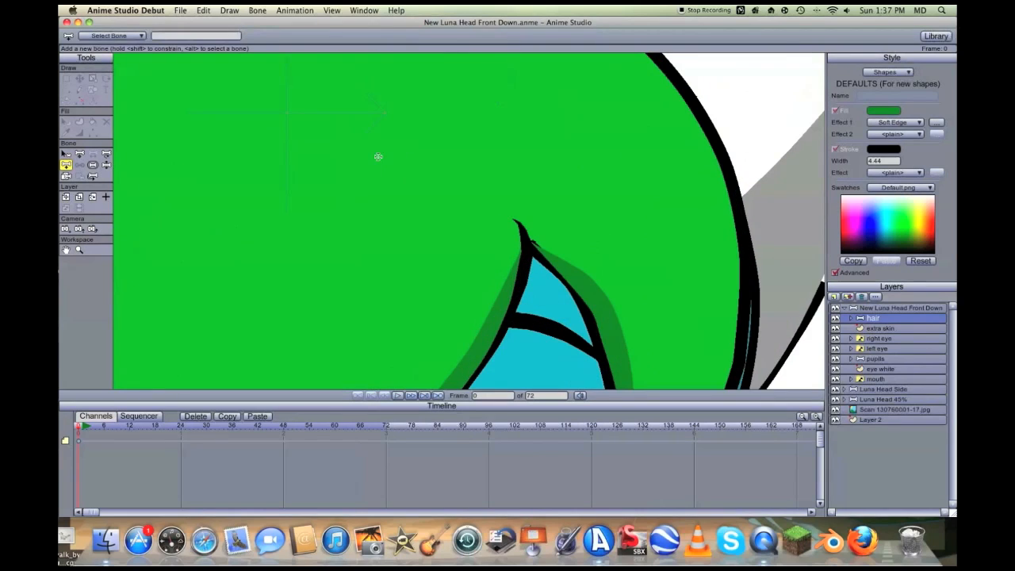
{"action": "left_click", "coordinate": [66, 250]}
{"action": "scroll", "coordinate": [469, 249], "scroll_direction": "up", "scroll_amount": 6}
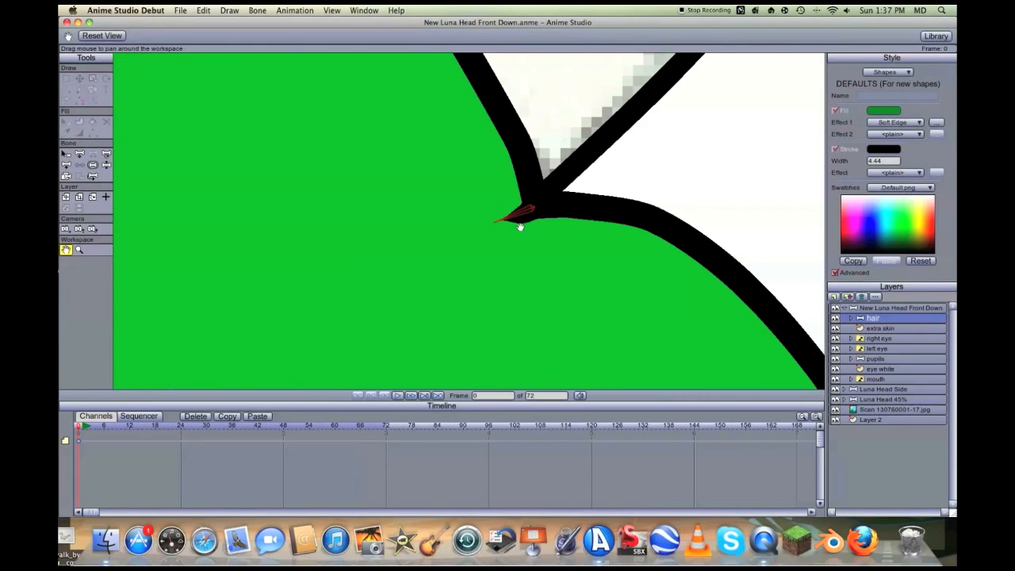
{"action": "scroll", "coordinate": [501, 220], "scroll_direction": "down", "scroll_amount": 1}
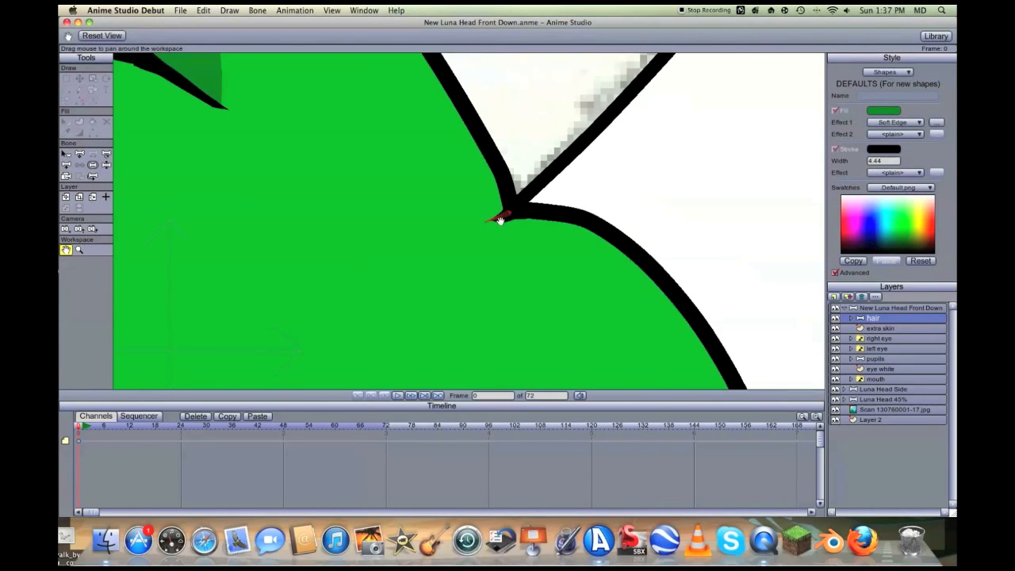
{"action": "scroll", "coordinate": [491, 225], "scroll_direction": "down", "scroll_amount": 4}
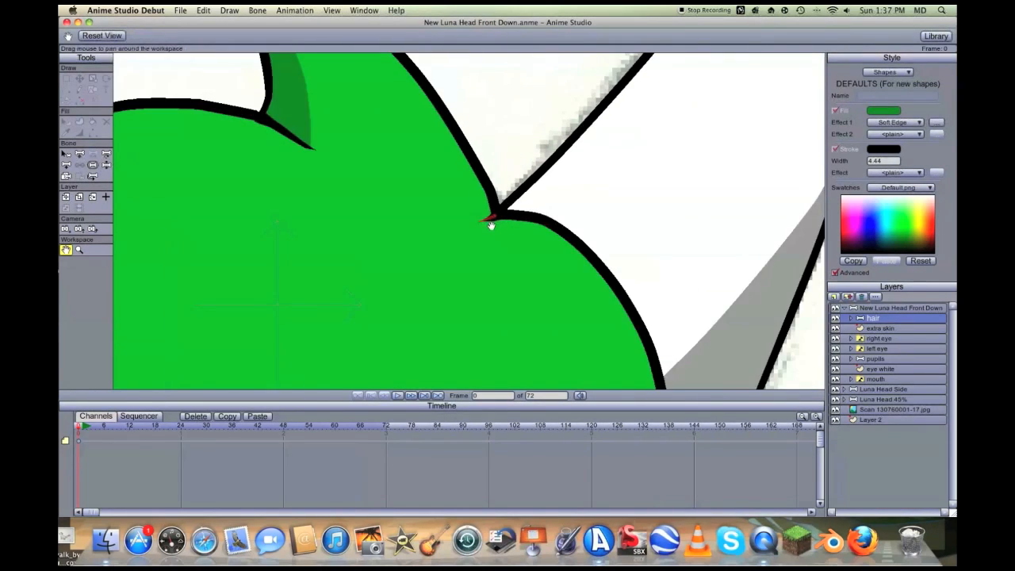
{"action": "scroll", "coordinate": [476, 230], "scroll_direction": "up", "scroll_amount": 2}
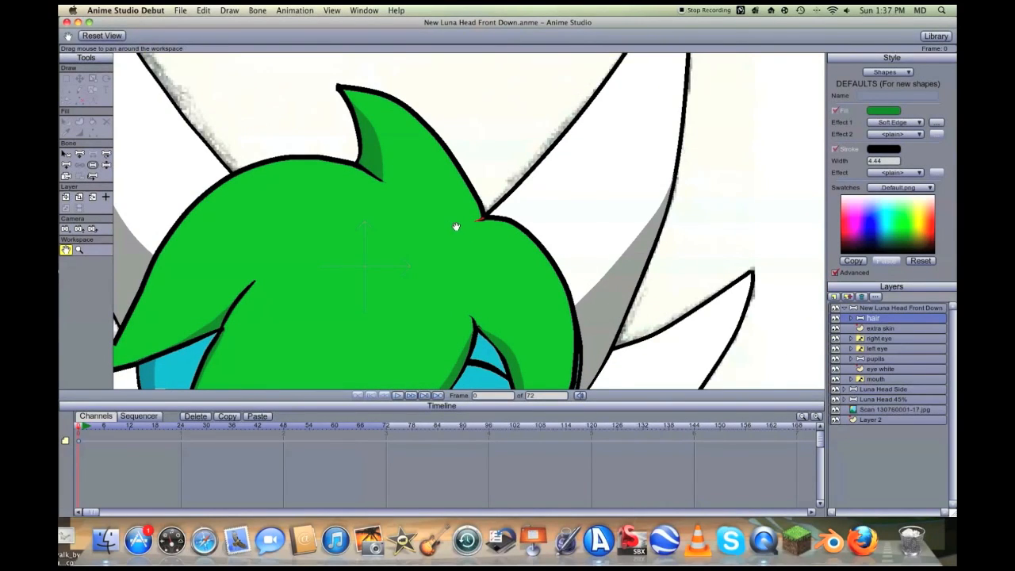
{"action": "scroll", "coordinate": [457, 227], "scroll_direction": "down", "scroll_amount": 2}
{"action": "scroll", "coordinate": [457, 227], "scroll_direction": "down", "scroll_amount": 2}
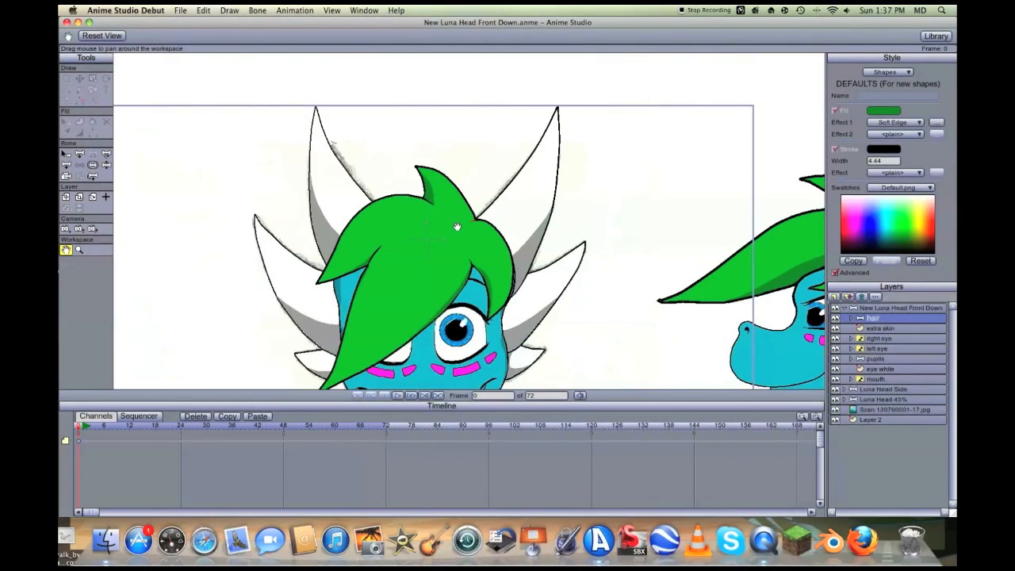
Add a chain of bones from the small notch bone down the middle of the long front hair lock to its tip
{"action": "key", "text": "a"}
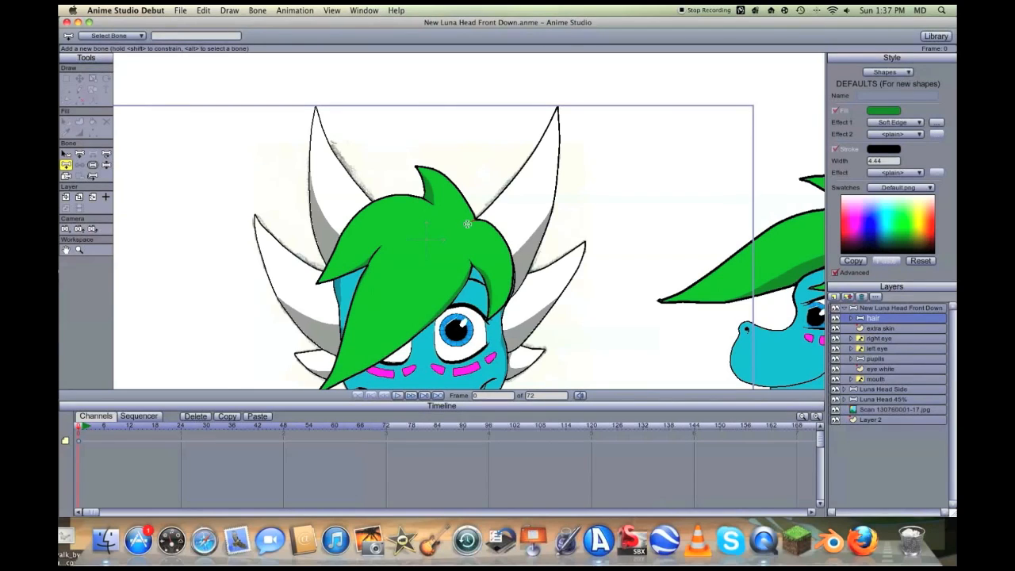
{"action": "left_click_drag", "start_coordinate": [443, 239], "coordinate": [317, 394]}
{"action": "scroll", "coordinate": [369, 284], "scroll_direction": "down", "scroll_amount": 6}
{"action": "scroll", "coordinate": [372, 286], "scroll_direction": "up", "scroll_amount": 5}
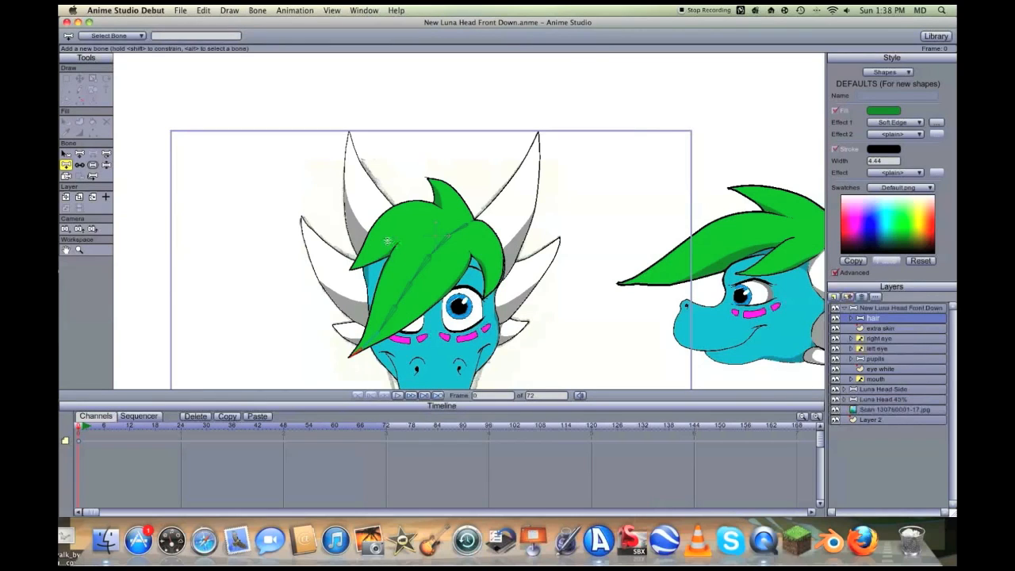
{"action": "scroll", "coordinate": [418, 278], "scroll_direction": "up", "scroll_amount": 1}
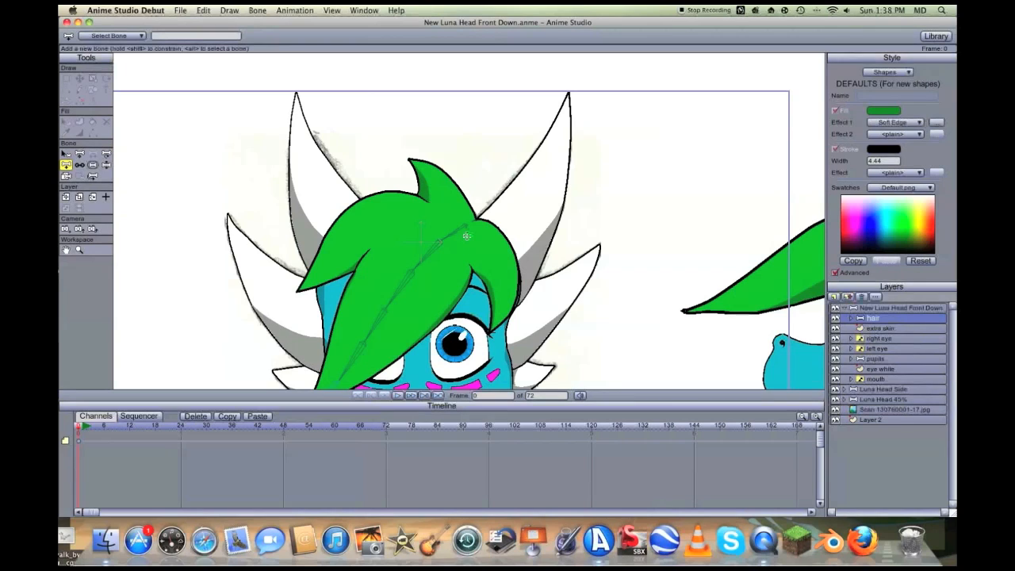
Add two more bone chains down the long front lock, one along each side of its middle chain
{"action": "left_click_drag", "start_coordinate": [449, 276], "coordinate": [355, 381]}
{"action": "mouse_move", "coordinate": [439, 227]}
{"action": "left_mouse_down"}
{"action": "mouse_move", "coordinate": [366, 275]}
{"action": "mouse_move", "coordinate": [345, 322]}
{"action": "left_mouse_up"}
{"action": "left_click_drag", "start_coordinate": [345, 321], "coordinate": [331, 363]}
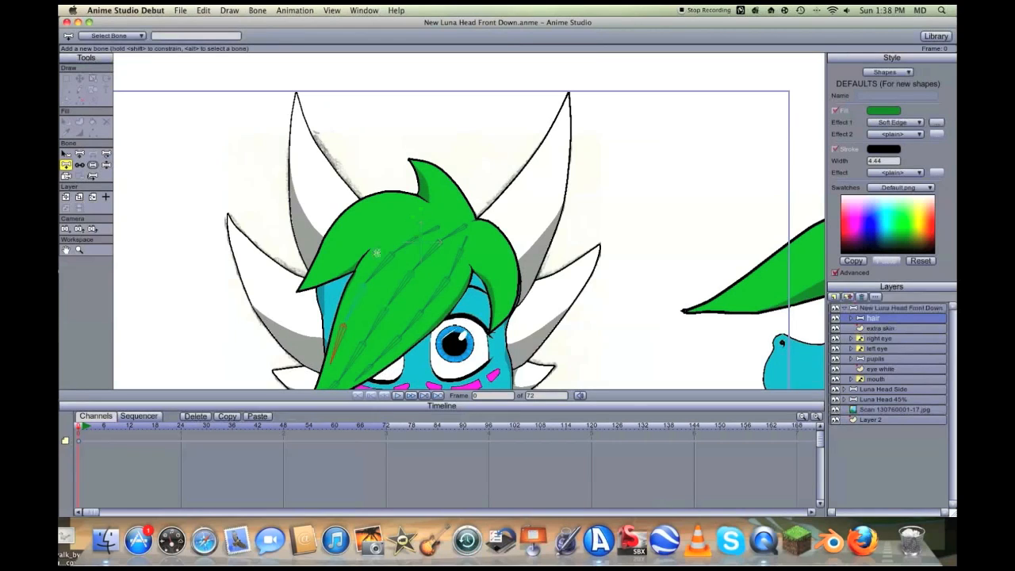
{"action": "scroll", "coordinate": [370, 283], "scroll_direction": "down", "scroll_amount": 2}
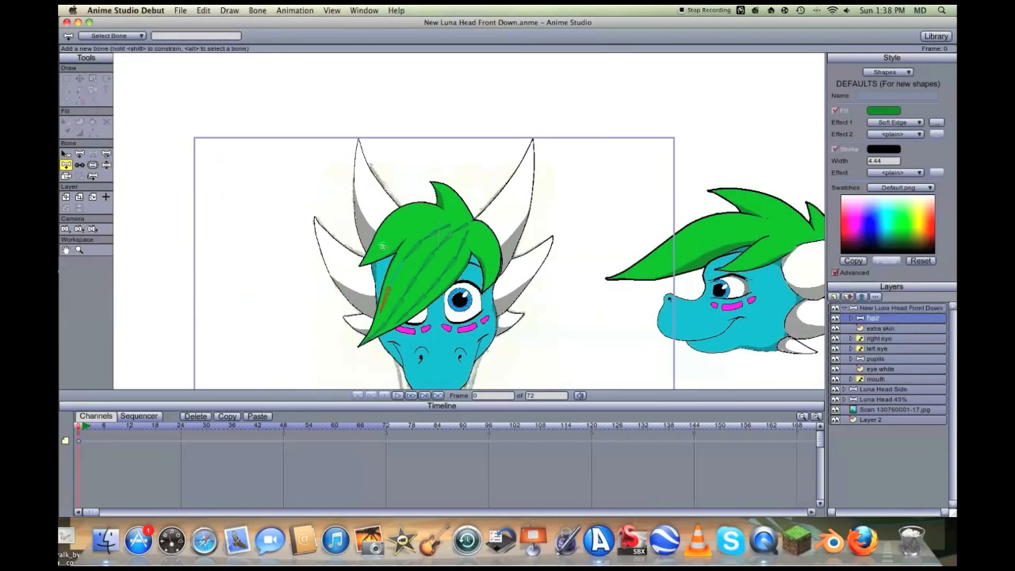
{"action": "scroll", "coordinate": [383, 246], "scroll_direction": "up", "scroll_amount": 3}
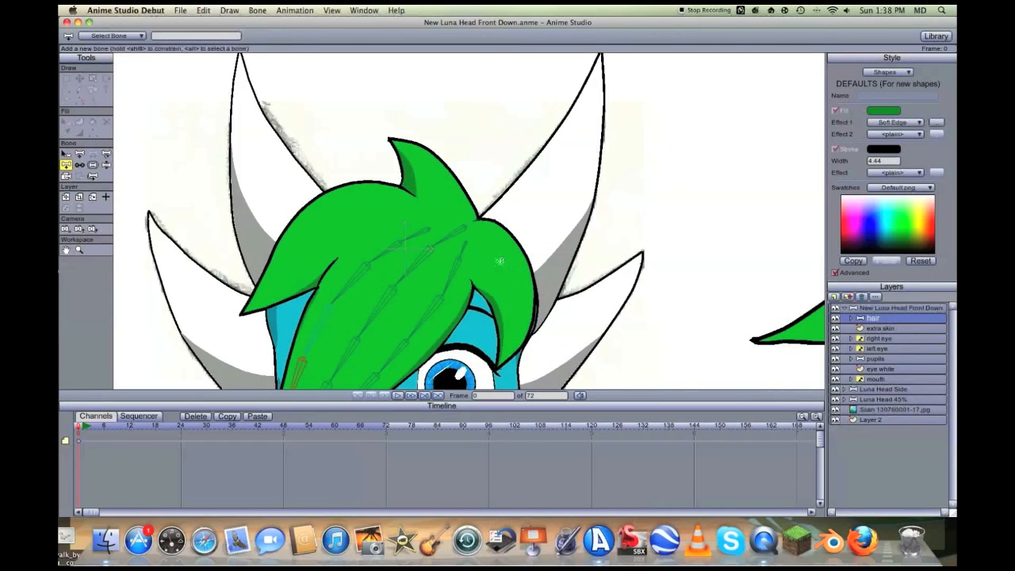
Add bone chains along the short lock beside the visible eye, the opposite side lock and the top tuft
{"action": "left_click_drag", "start_coordinate": [479, 234], "coordinate": [506, 355]}
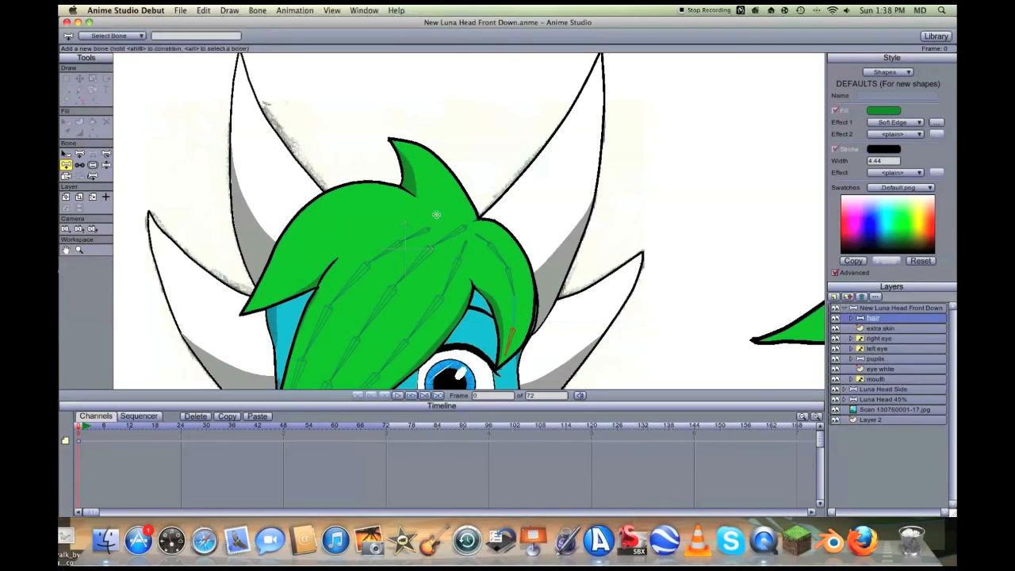
{"action": "mouse_move", "coordinate": [405, 212]}
{"action": "left_mouse_down"}
{"action": "mouse_move", "coordinate": [363, 212]}
{"action": "mouse_move", "coordinate": [317, 233]}
{"action": "mouse_move", "coordinate": [267, 295]}
{"action": "left_mouse_up"}
{"action": "left_click_drag", "start_coordinate": [265, 295], "coordinate": [248, 311]}
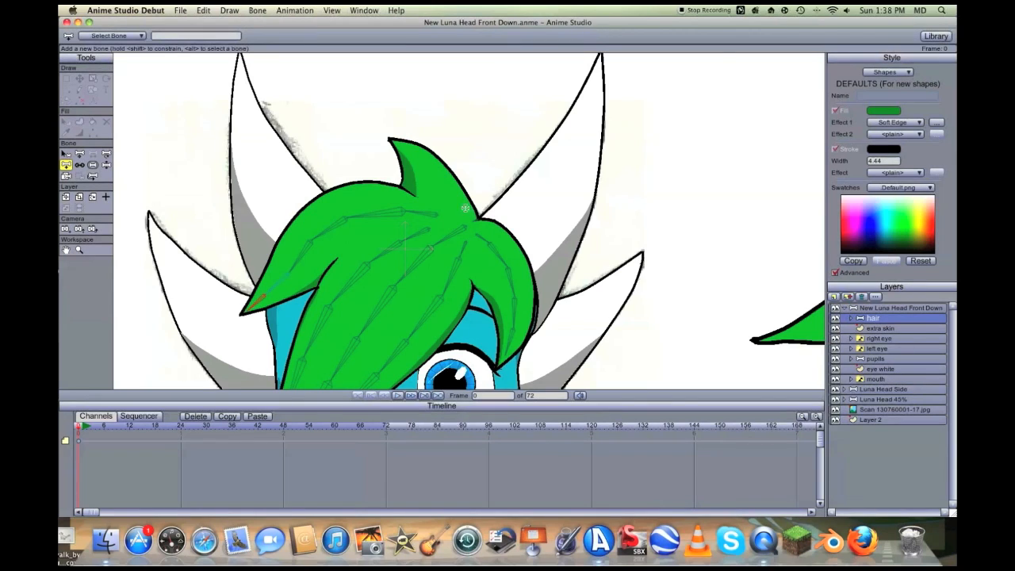
{"action": "left_click_drag", "start_coordinate": [446, 208], "coordinate": [401, 146]}
{"action": "left_click_drag", "start_coordinate": [401, 146], "coordinate": [400, 146]}
Examine the hair bones' influence areas and their parent links around the hair notch
{"action": "key", "text": "z"}
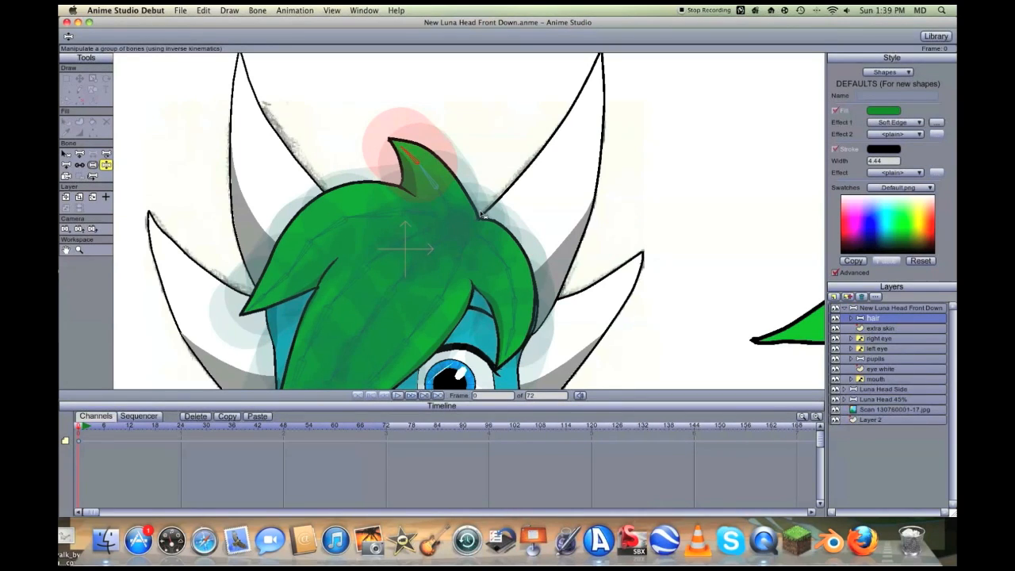
{"action": "scroll", "coordinate": [360, 283], "scroll_direction": "down", "scroll_amount": 3}
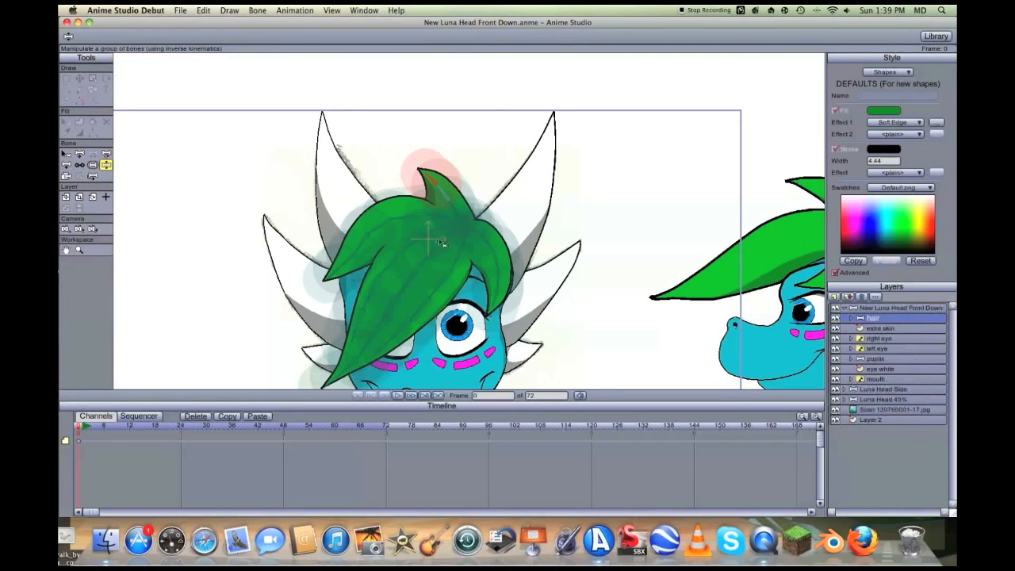
{"action": "scroll", "coordinate": [463, 235], "scroll_direction": "up", "scroll_amount": 4}
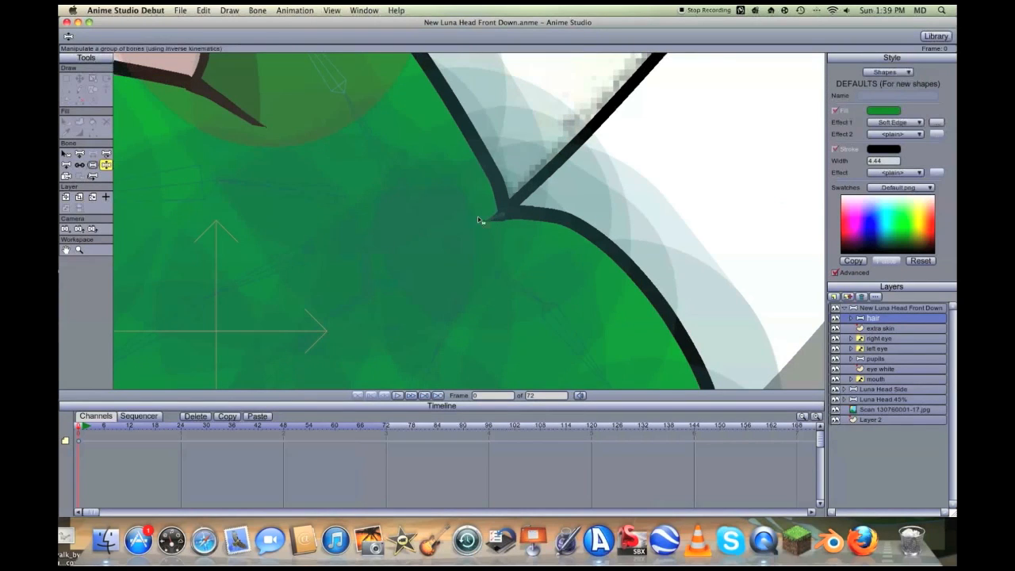
{"action": "scroll", "coordinate": [482, 220], "scroll_direction": "down", "scroll_amount": 6}
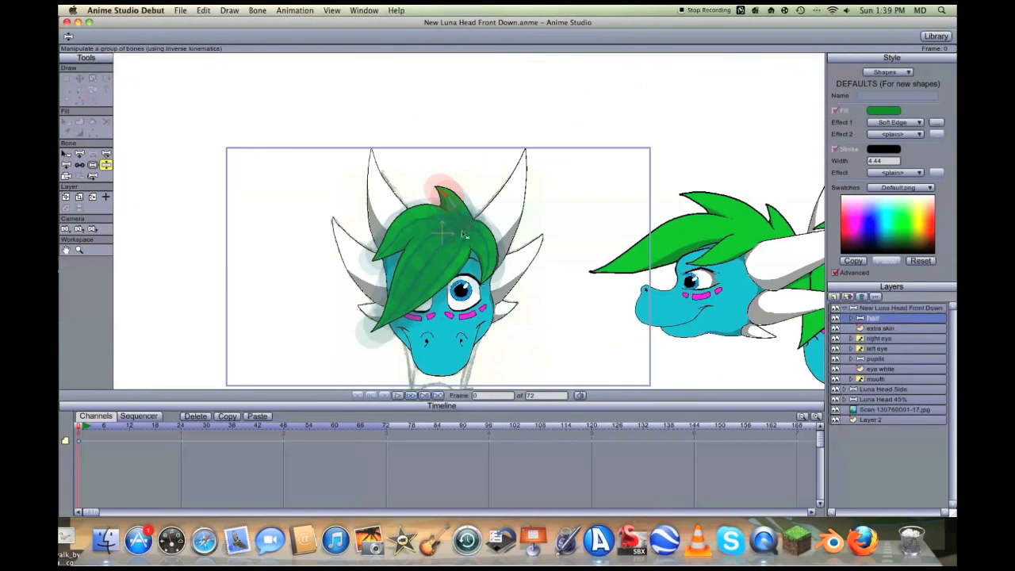
{"action": "key", "text": "p"}
{"action": "scroll", "coordinate": [419, 210], "scroll_direction": "up", "scroll_amount": 2}
{"action": "scroll", "coordinate": [419, 210], "scroll_direction": "up", "scroll_amount": 2}
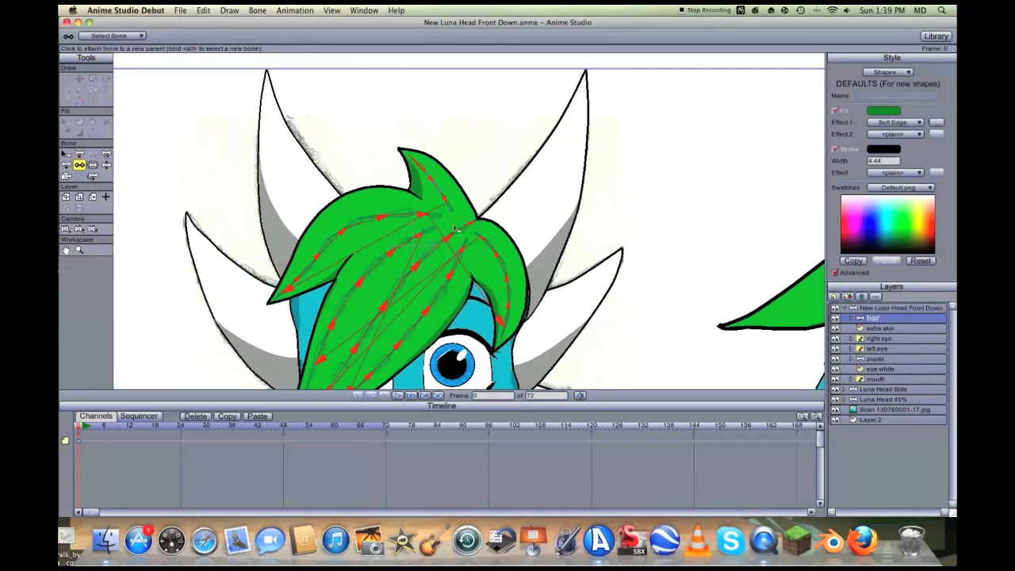
{"action": "scroll", "coordinate": [456, 226], "scroll_direction": "up", "scroll_amount": 2}
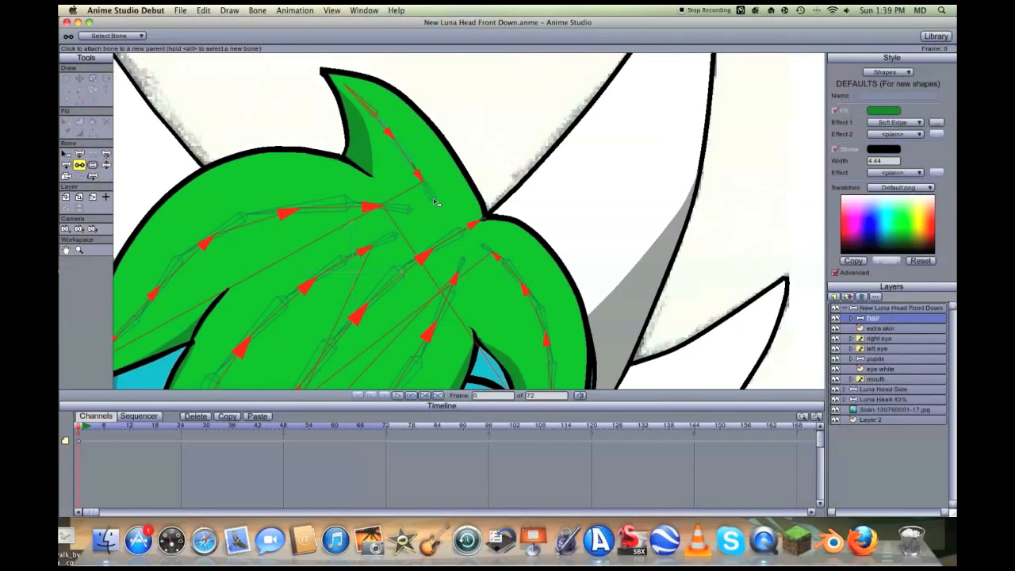
Reparent the root bones of the top tuft and the outer side lock to the small bone at the hair notch
{"action": "key", "text": "b"}
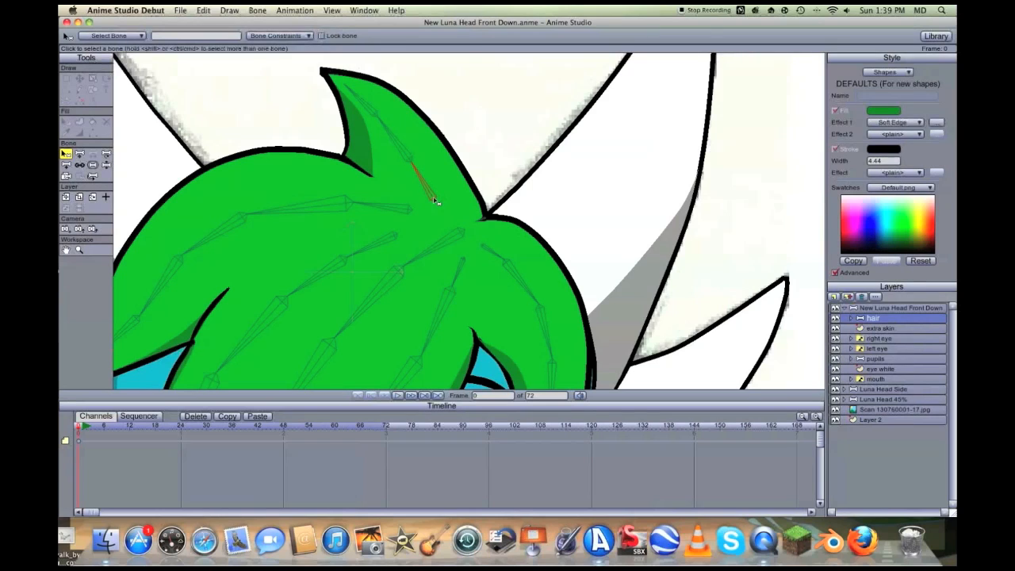
{"action": "key", "text": "r"}
{"action": "left_click", "coordinate": [483, 222]}
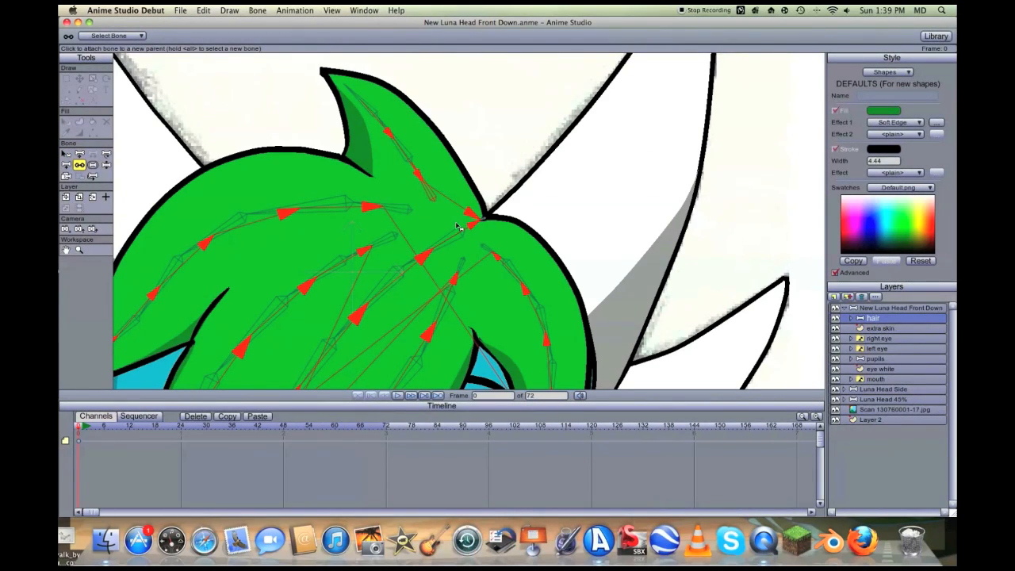
{"action": "key", "text": "z"}
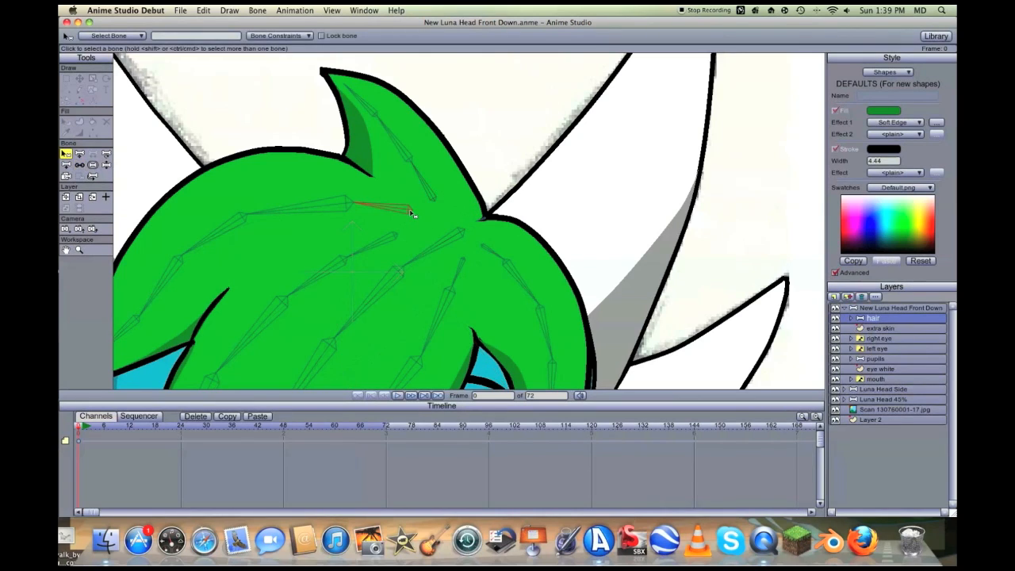
{"action": "key", "text": "r"}
{"action": "left_click", "coordinate": [485, 223]}
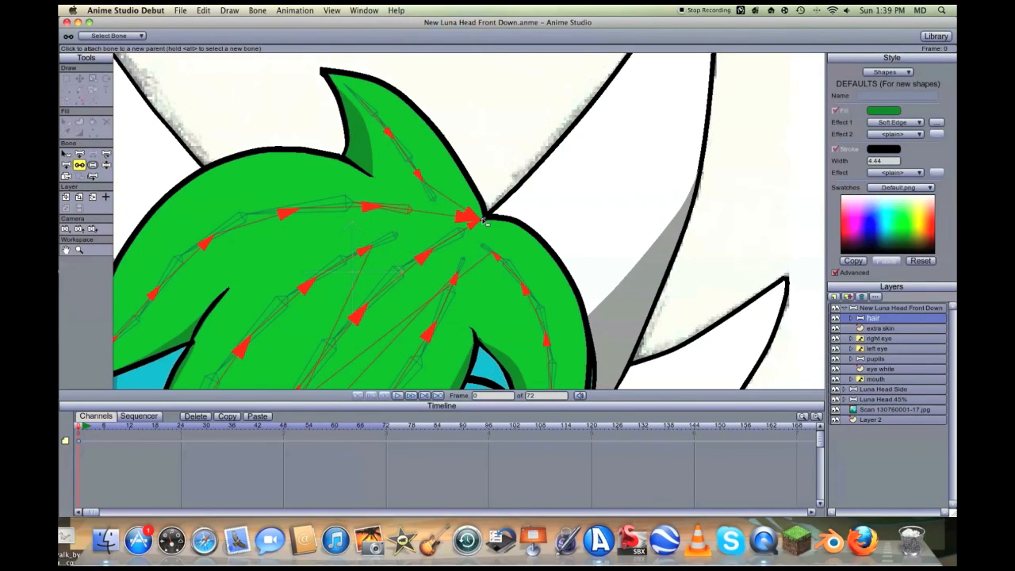
Reparent the root bones of the long lock's two outer chains and the lock beside the visible eye to the notch bone
{"action": "key", "text": "z"}
{"action": "key", "text": "r"}
{"action": "left_click", "coordinate": [477, 228]}
{"action": "key", "text": "z"}
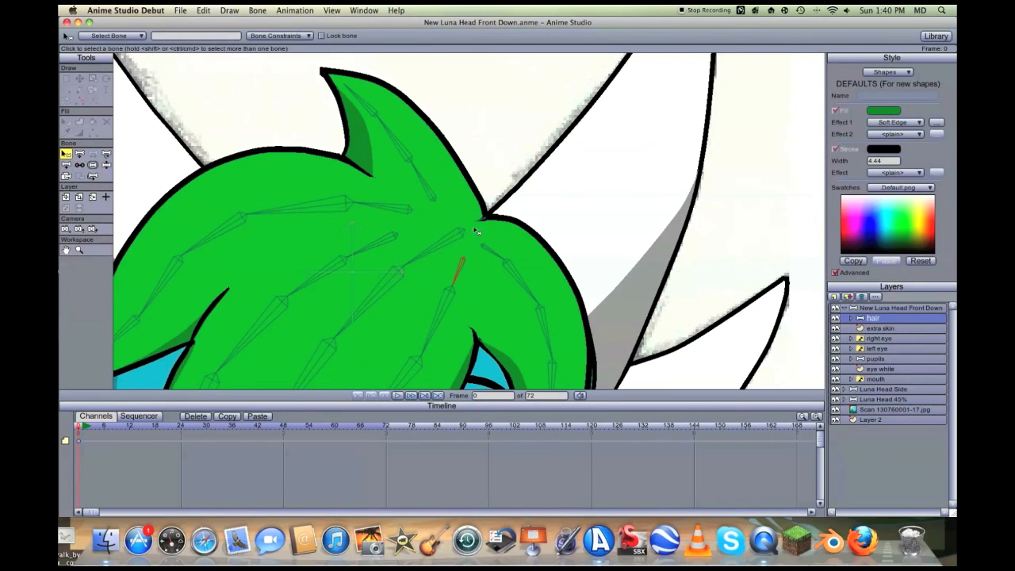
{"action": "key", "text": "r"}
{"action": "left_click", "coordinate": [481, 225]}
{"action": "left_click", "coordinate": [484, 247], "text": "alt"}
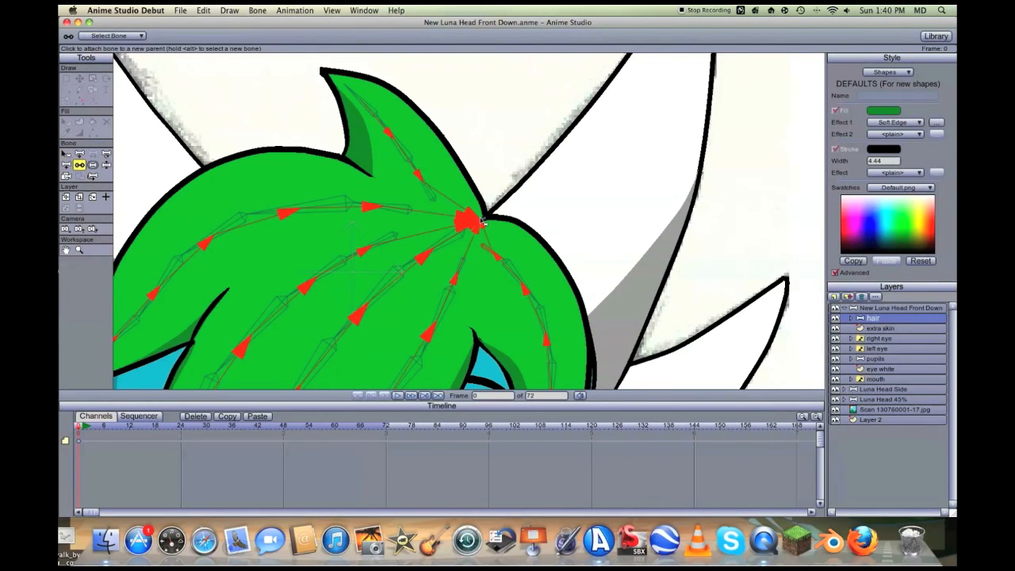
{"action": "left_click", "coordinate": [479, 222]}
{"action": "scroll", "coordinate": [475, 222], "scroll_direction": "down", "scroll_amount": 5}
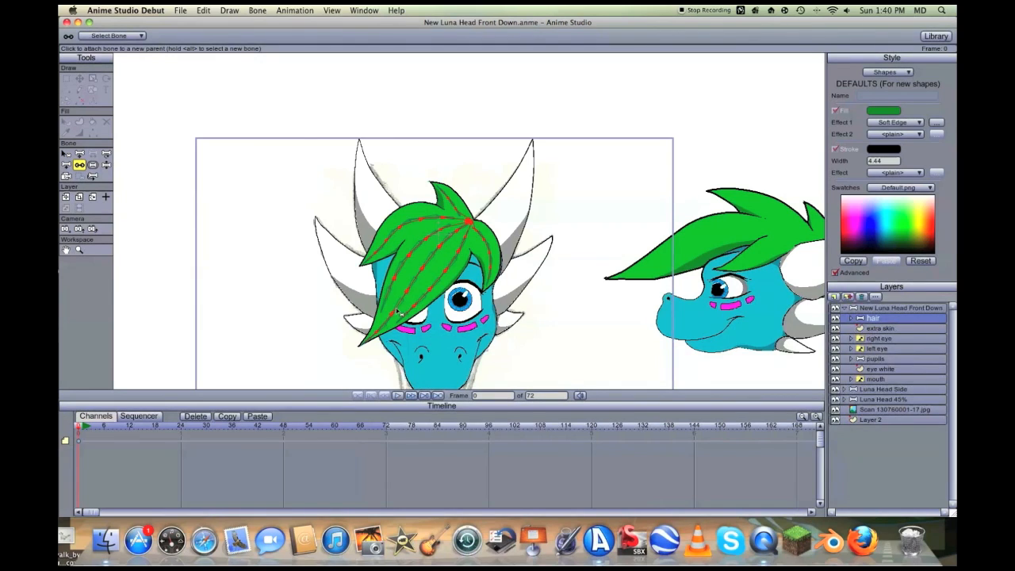
{"action": "scroll", "coordinate": [429, 281], "scroll_direction": "up", "scroll_amount": 3}
{"action": "scroll", "coordinate": [400, 278], "scroll_direction": "up", "scroll_amount": 3}
{"action": "scroll", "coordinate": [494, 232], "scroll_direction": "down", "scroll_amount": 5}
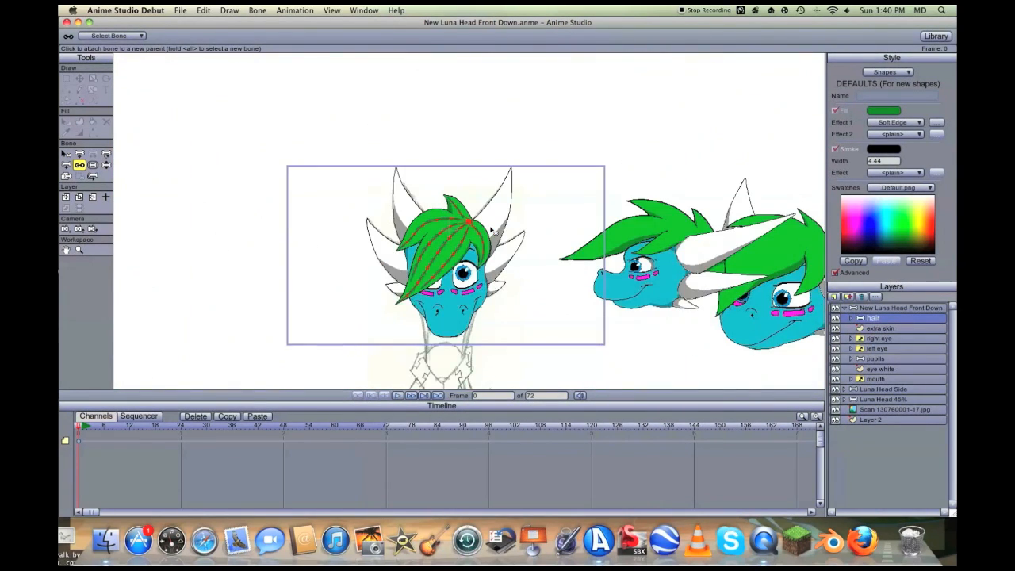
{"action": "scroll", "coordinate": [494, 231], "scroll_direction": "up", "scroll_amount": 1}
Frame the front head in view and save the project
{"action": "left_click", "coordinate": [66, 250]}
{"action": "scroll", "coordinate": [270, 219], "scroll_direction": "up", "scroll_amount": 3}
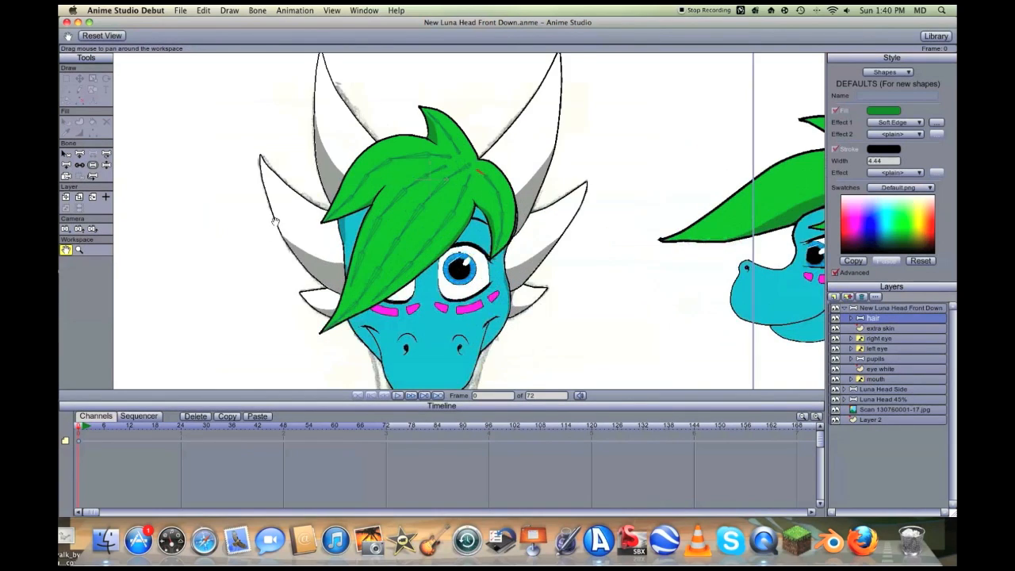
{"action": "left_click", "coordinate": [191, 10]}
{"action": "left_click", "coordinate": [190, 70]}
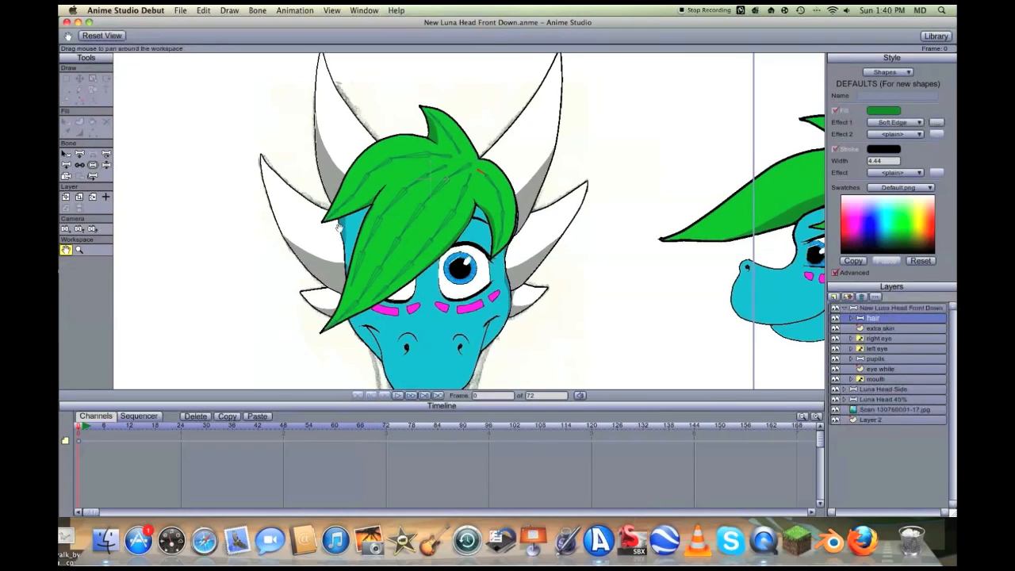
Test the long front lock's bones with Manipulate Bones, swinging its tip outward and up to uncover the hidden eye
{"action": "left_click_drag", "start_coordinate": [339, 231], "coordinate": [345, 220]}
{"action": "key", "text": "z"}
{"action": "left_click_drag", "start_coordinate": [345, 315], "coordinate": [338, 354]}
{"action": "left_click_drag", "start_coordinate": [392, 283], "coordinate": [373, 298]}
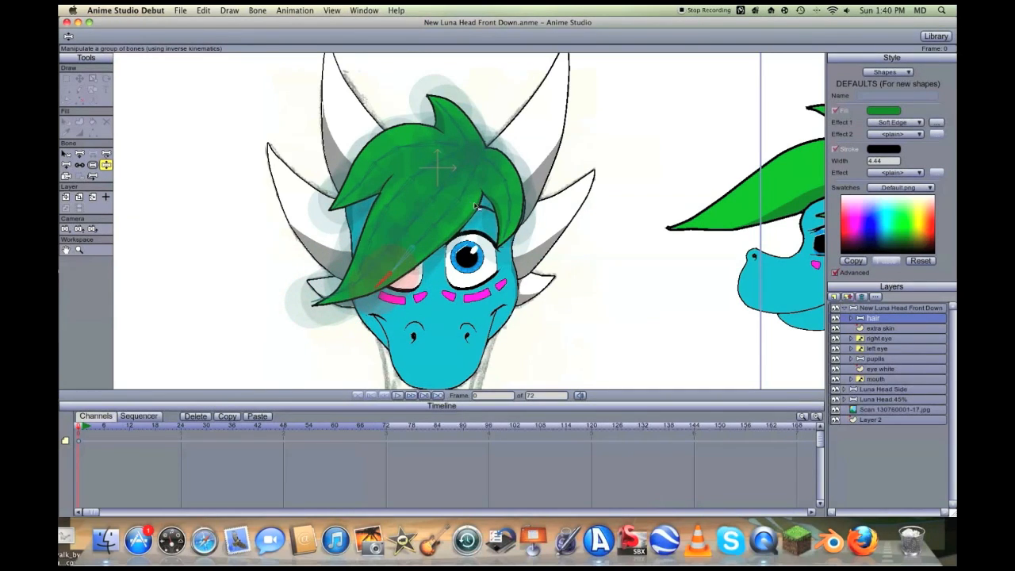
{"action": "mouse_move", "coordinate": [365, 265]}
{"action": "left_mouse_down"}
{"action": "mouse_move", "coordinate": [367, 249]}
{"action": "mouse_move", "coordinate": [347, 262]}
{"action": "left_mouse_up"}
{"action": "left_click_drag", "start_coordinate": [342, 298], "coordinate": [296, 222]}
{"action": "left_click_drag", "start_coordinate": [357, 248], "coordinate": [302, 211]}
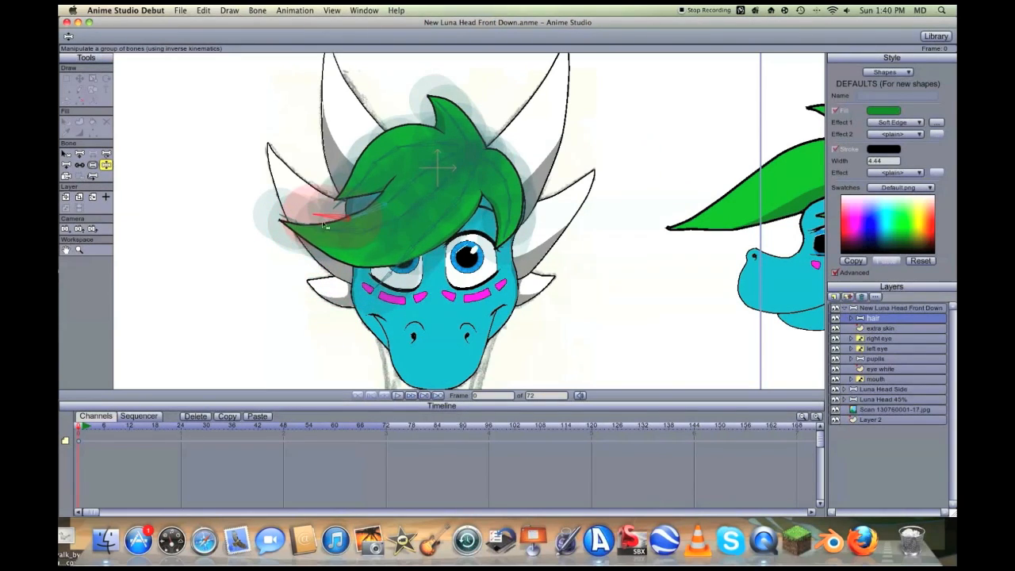
{"action": "left_click_drag", "start_coordinate": [389, 272], "coordinate": [343, 252]}
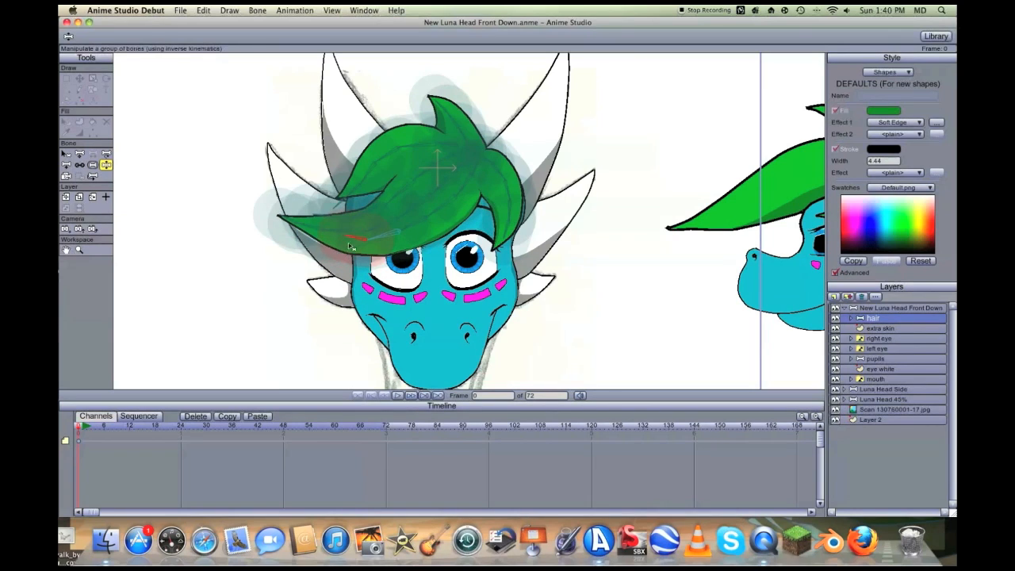
Return the hair to its rest pose and test the bones of both side locks and the top tuft
{"action": "left_click", "coordinate": [67, 177]}
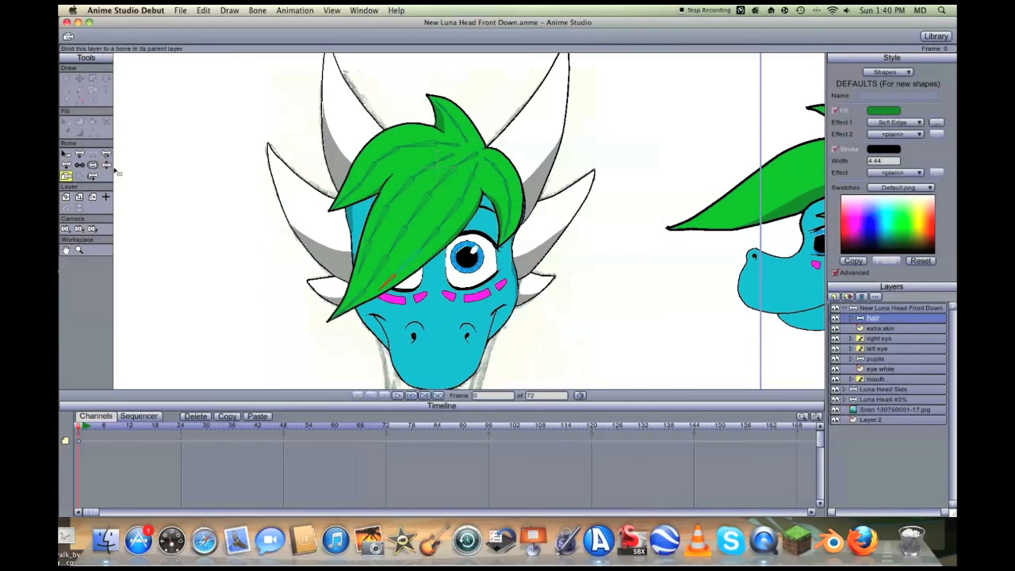
{"action": "left_click", "coordinate": [106, 165]}
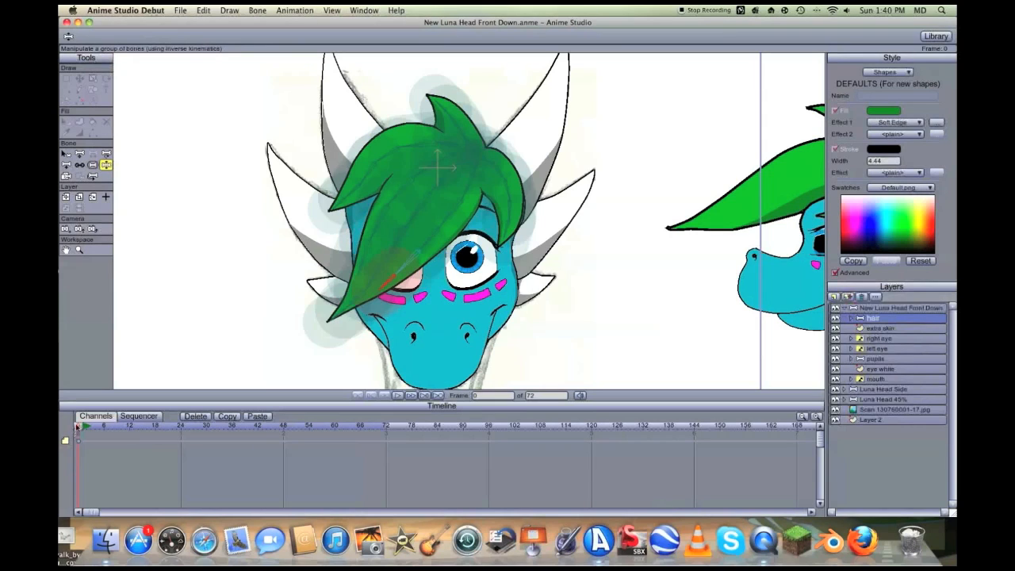
{"action": "left_click_drag", "start_coordinate": [373, 171], "coordinate": [361, 194]}
{"action": "left_click_drag", "start_coordinate": [502, 238], "coordinate": [503, 233]}
{"action": "left_click_drag", "start_coordinate": [449, 117], "coordinate": [446, 114]}
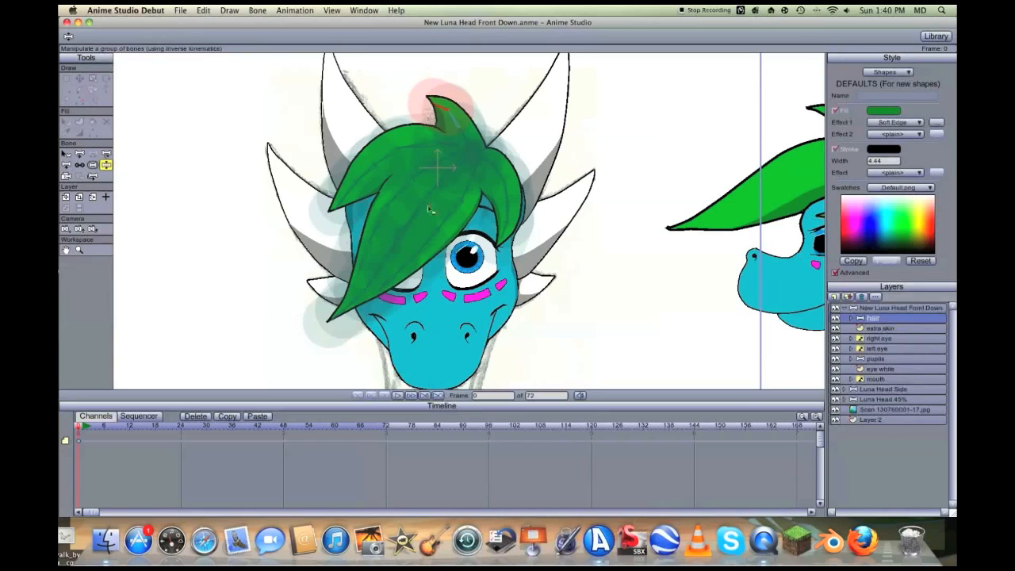
Collapse the New Luna Head Front Down layer and save the project
{"action": "left_click", "coordinate": [861, 309]}
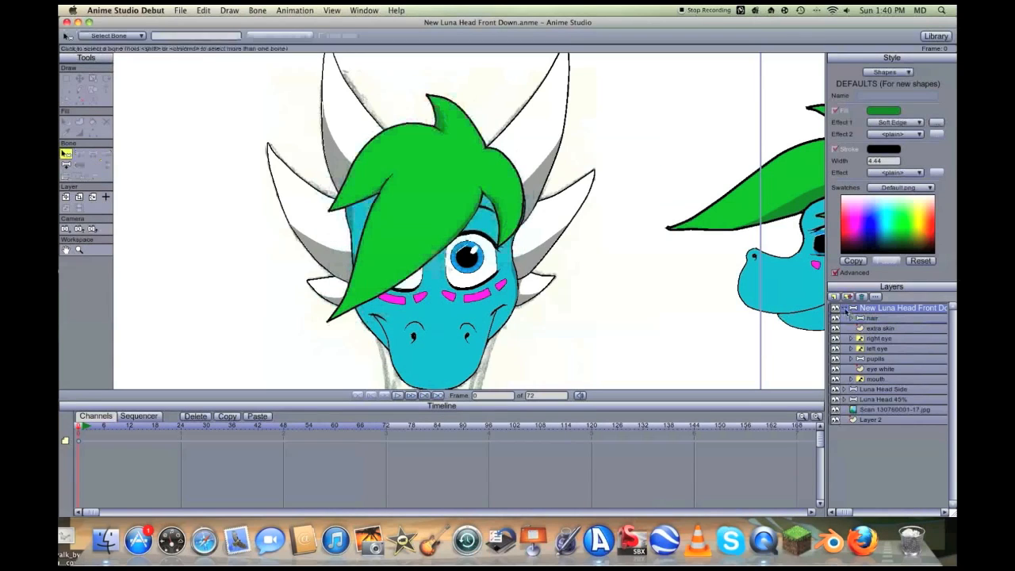
{"action": "left_click", "coordinate": [845, 309]}
{"action": "left_click", "coordinate": [180, 10]}
{"action": "left_click", "coordinate": [191, 70]}
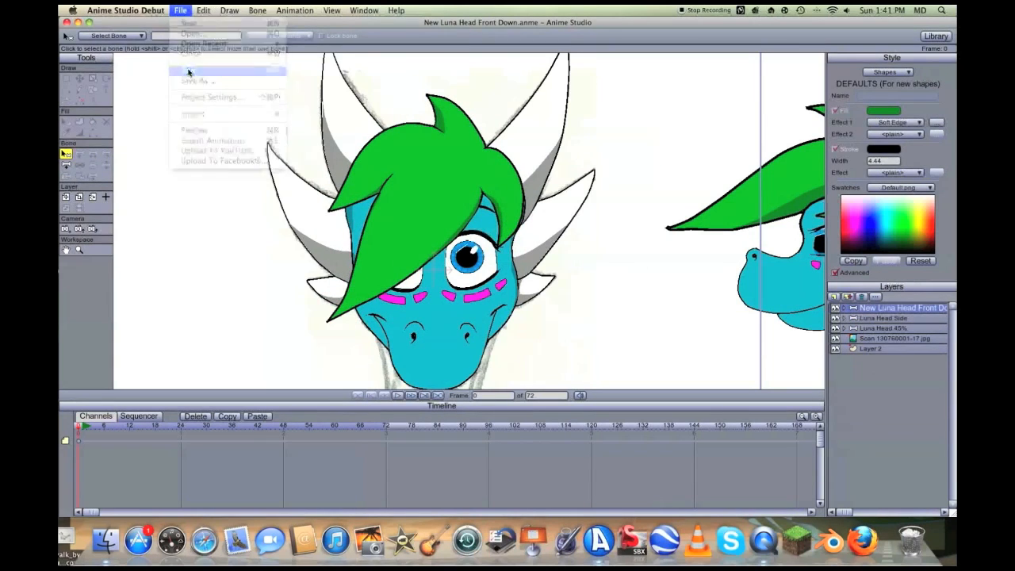
{"action": "left_click", "coordinate": [67, 249]}
{"action": "left_click_drag", "start_coordinate": [281, 246], "coordinate": [217, 223]}
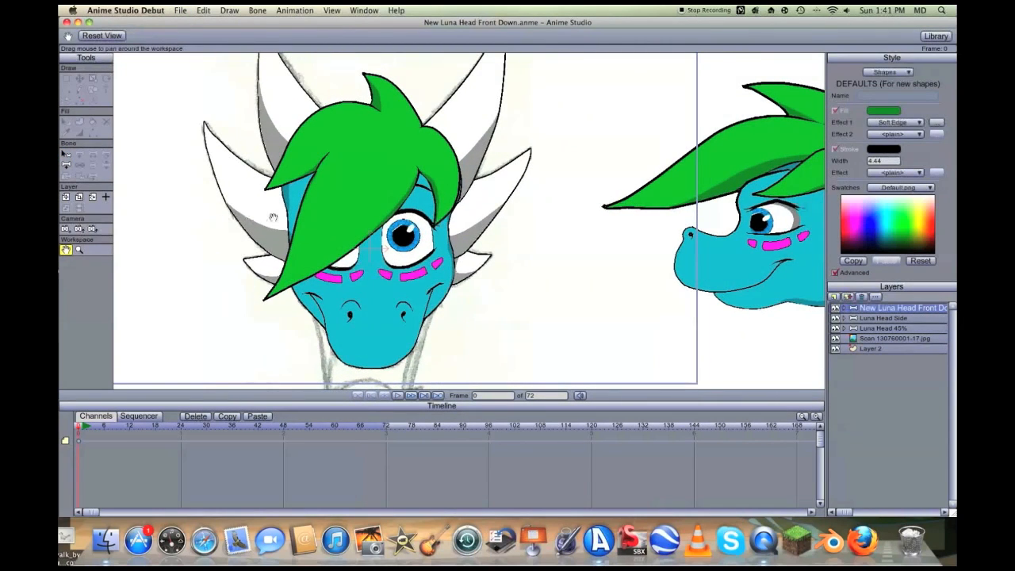
{"action": "left_click_drag", "start_coordinate": [362, 209], "coordinate": [336, 252]}
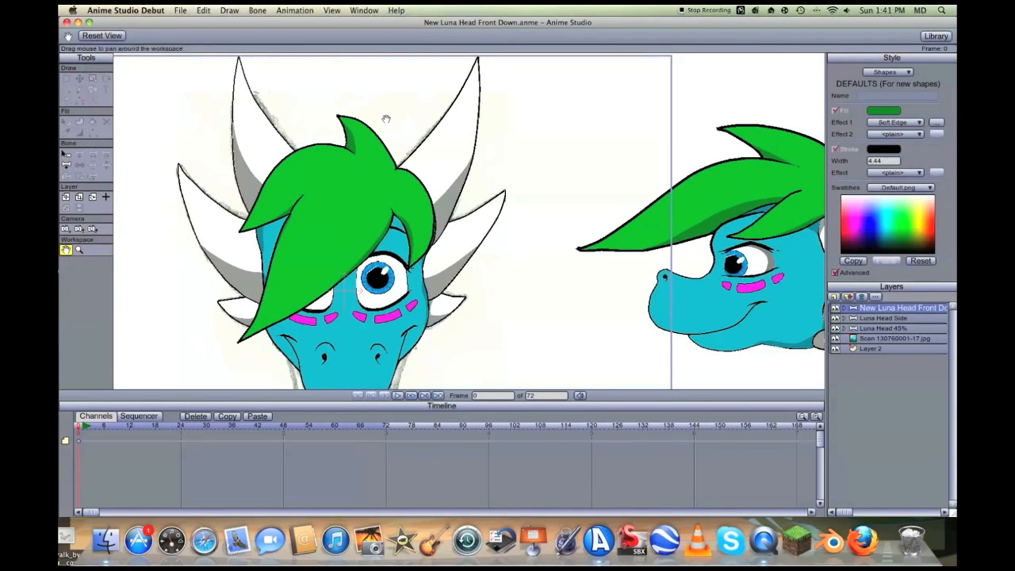
{"action": "scroll", "coordinate": [488, 166], "scroll_direction": "down", "scroll_amount": 3}
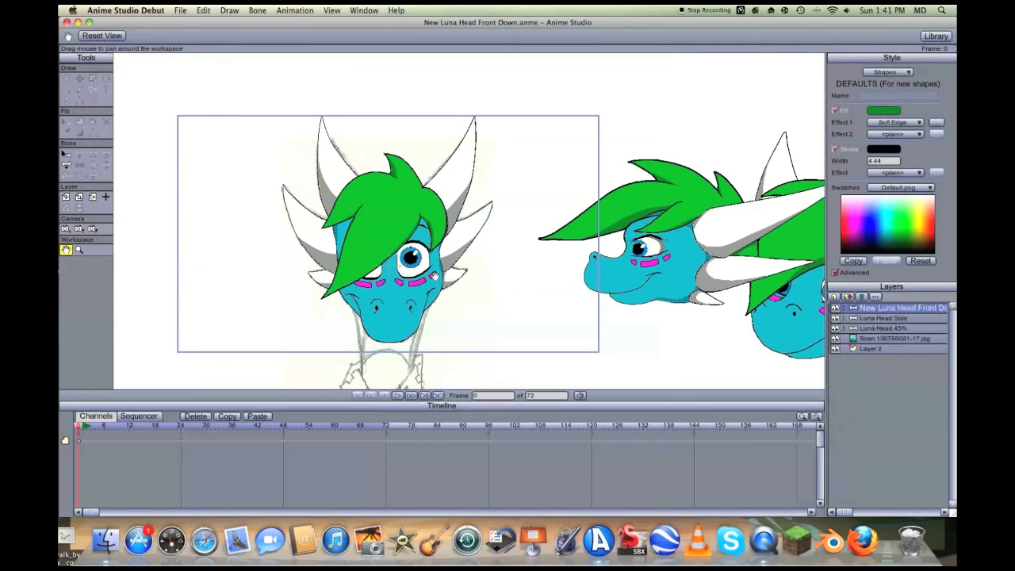
Expand the New Luna Head Front Down layer and select the hair drawing layer inside its hair bone group
{"action": "scroll", "coordinate": [430, 247], "scroll_direction": "up", "scroll_amount": 3}
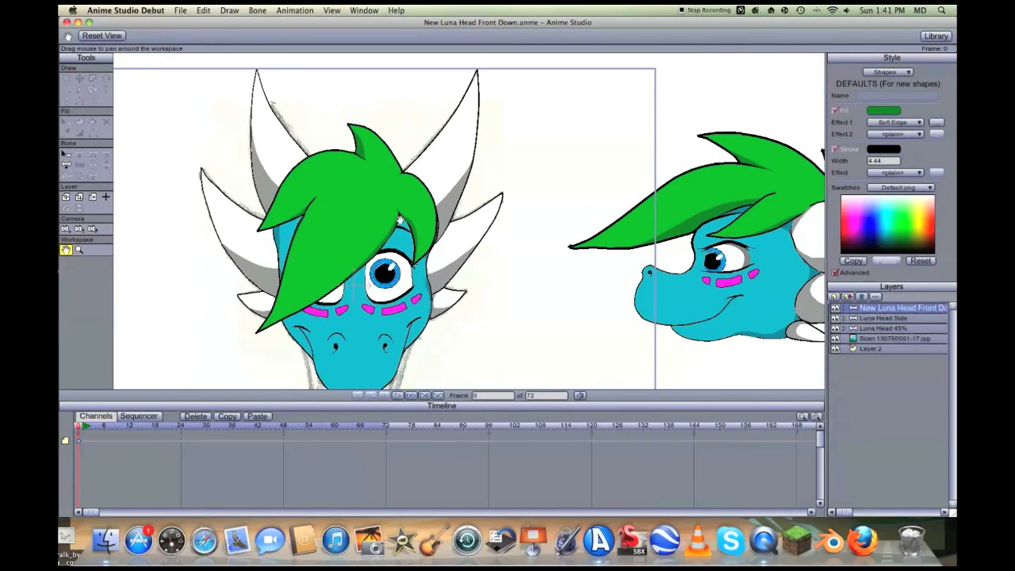
{"action": "scroll", "coordinate": [401, 217], "scroll_direction": "up", "scroll_amount": 2}
{"action": "scroll", "coordinate": [400, 219], "scroll_direction": "up", "scroll_amount": 2}
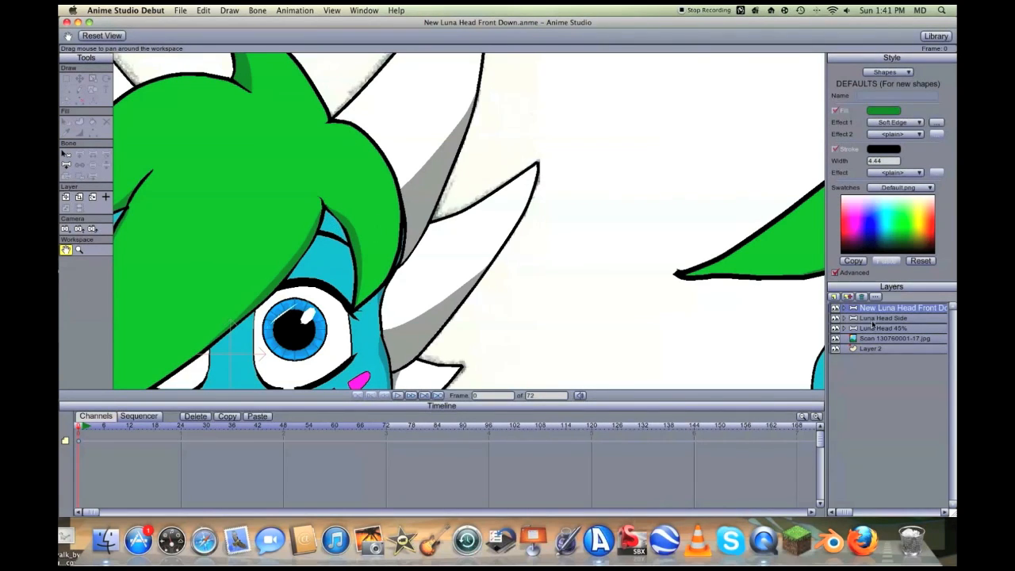
{"action": "left_click", "coordinate": [845, 308]}
{"action": "left_click", "coordinate": [851, 318]}
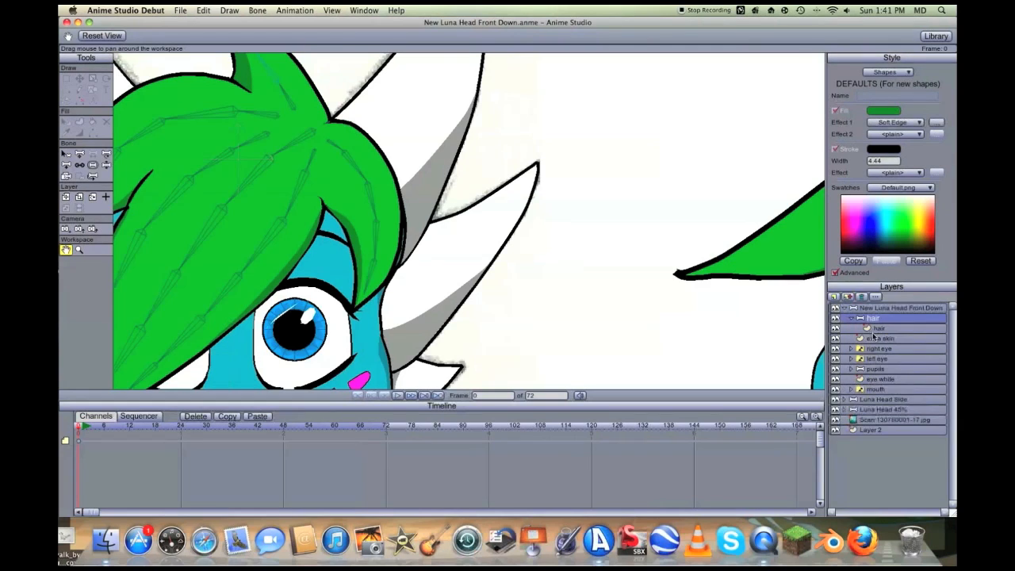
{"action": "left_click", "coordinate": [876, 337]}
{"action": "left_click", "coordinate": [879, 328]}
{"action": "scroll", "coordinate": [236, 242], "scroll_direction": "up", "scroll_amount": 3}
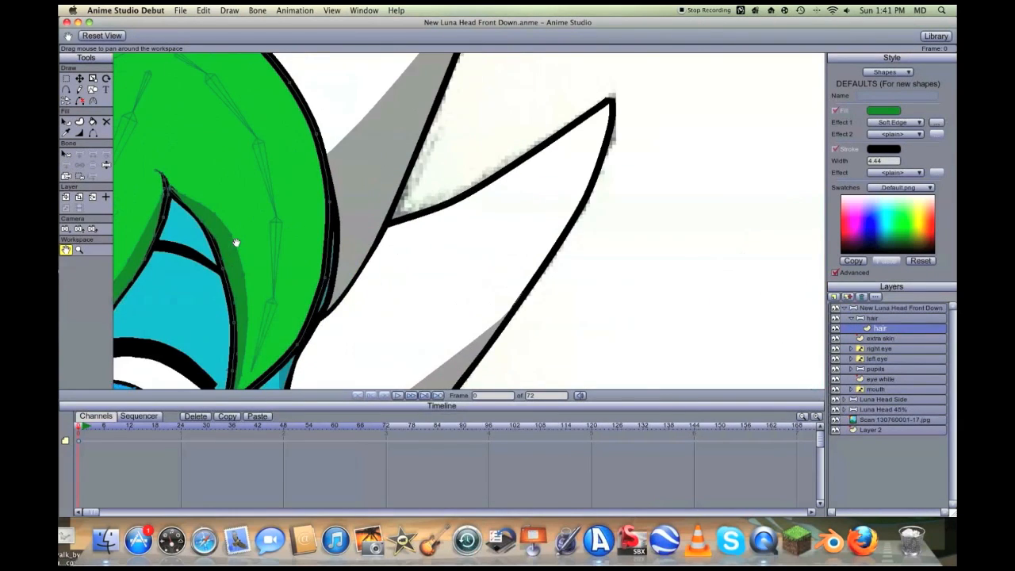
Move the outline points at the notch between the long front lock and the side lock with Translate Points to tidy its corner
{"action": "key", "text": "t"}
{"action": "left_click", "coordinate": [187, 210]}
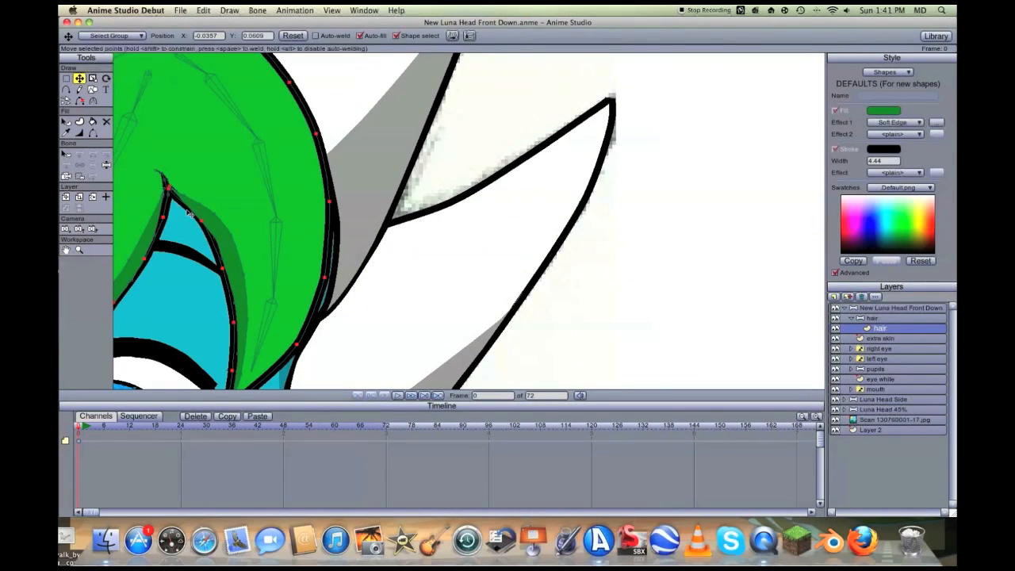
{"action": "left_click_drag", "start_coordinate": [202, 224], "coordinate": [171, 197]}
{"action": "double_click", "coordinate": [173, 192]}
{"action": "left_click", "coordinate": [171, 195]}
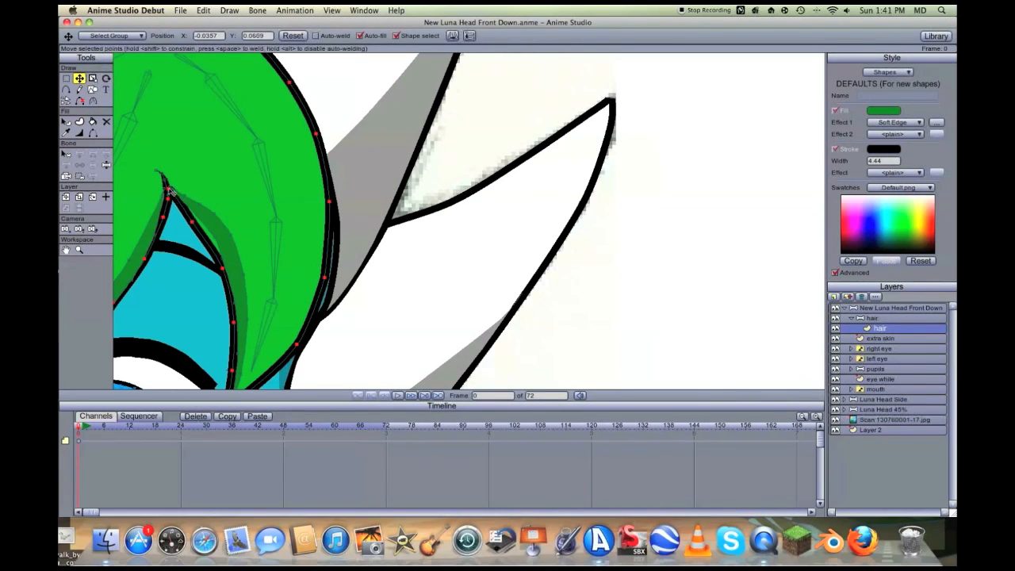
{"action": "left_click", "coordinate": [171, 194]}
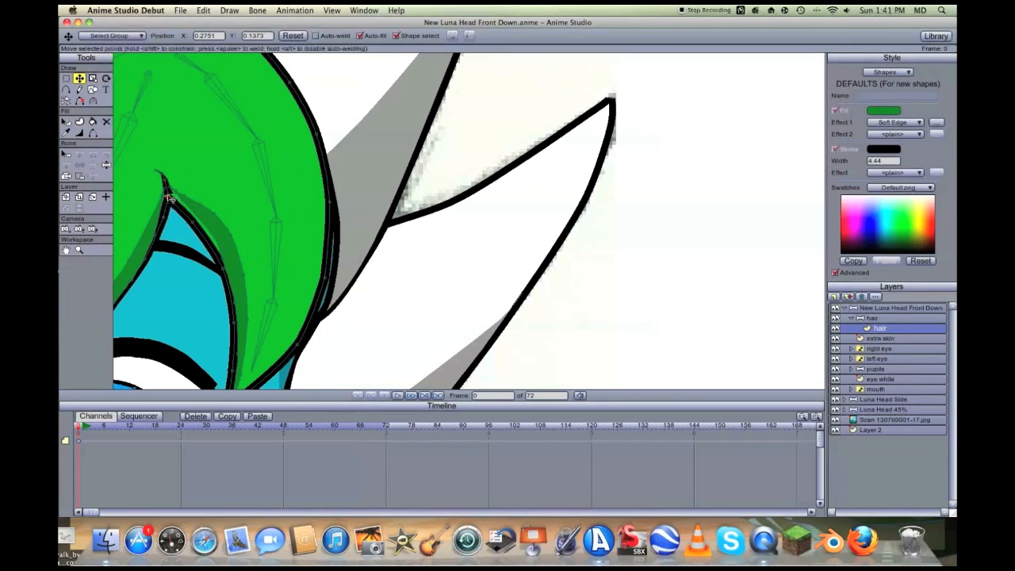
{"action": "left_click", "coordinate": [215, 238]}
{"action": "double_click", "coordinate": [176, 196]}
{"action": "left_click", "coordinate": [173, 193]}
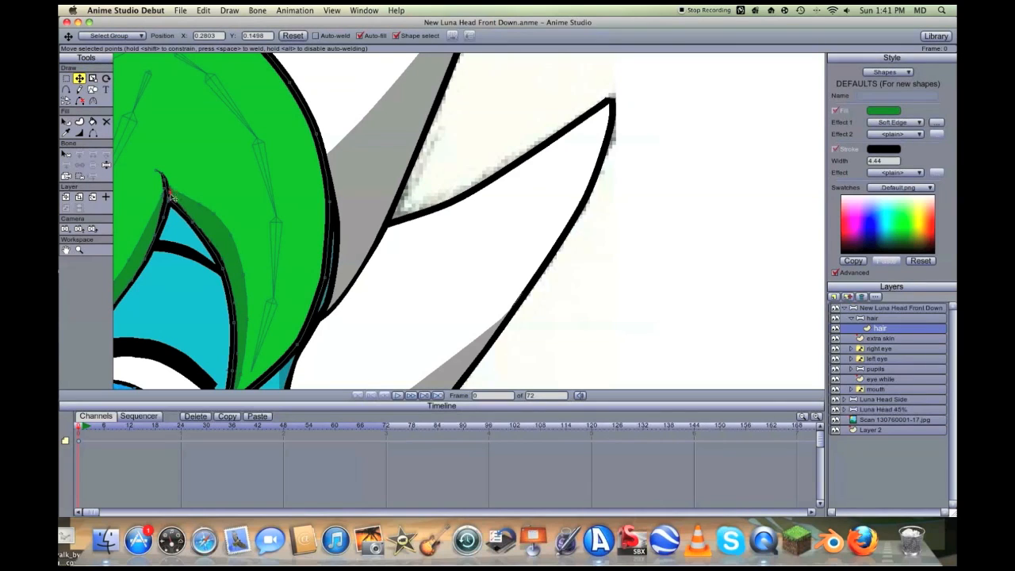
{"action": "left_click_drag", "start_coordinate": [172, 194], "coordinate": [171, 197]}
Collapse the hair group and the New Luna Head Front Down layer, and save the project
{"action": "left_click", "coordinate": [870, 318]}
{"action": "left_click", "coordinate": [852, 319]}
{"action": "scroll", "coordinate": [558, 247], "scroll_direction": "down", "scroll_amount": 5}
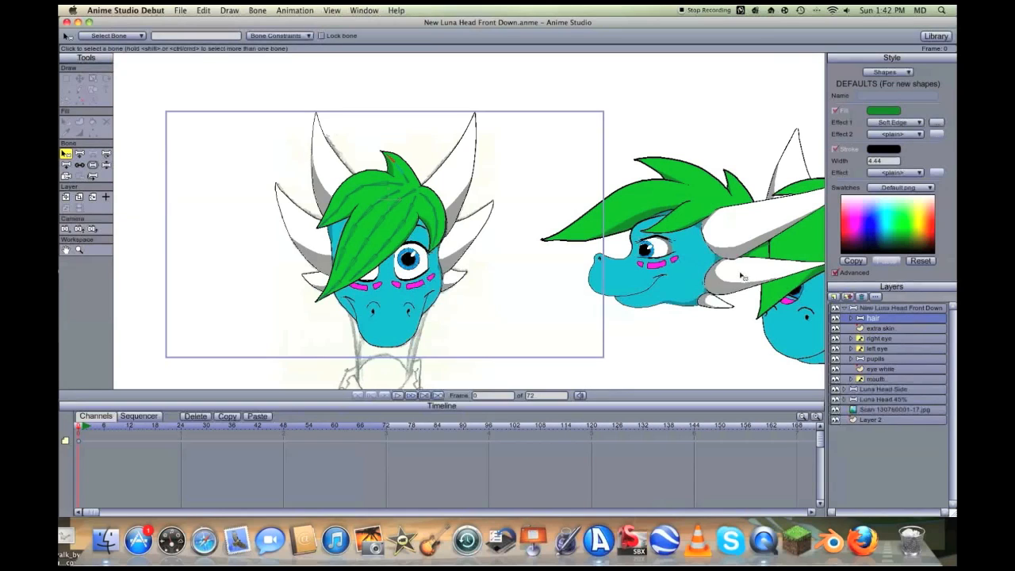
{"action": "left_click", "coordinate": [869, 308]}
{"action": "left_click", "coordinate": [845, 308]}
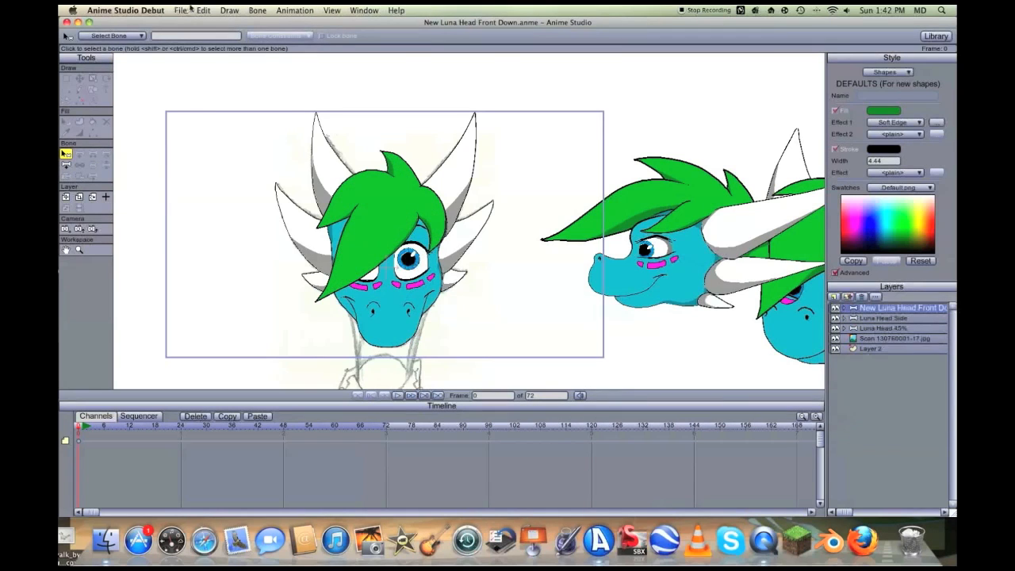
{"action": "left_click", "coordinate": [190, 8]}
{"action": "left_click", "coordinate": [181, 73]}
Examine the finished front head alongside the side and 45% heads and the scanned body sketch
{"action": "scroll", "coordinate": [443, 215], "scroll_direction": "down", "scroll_amount": 4}
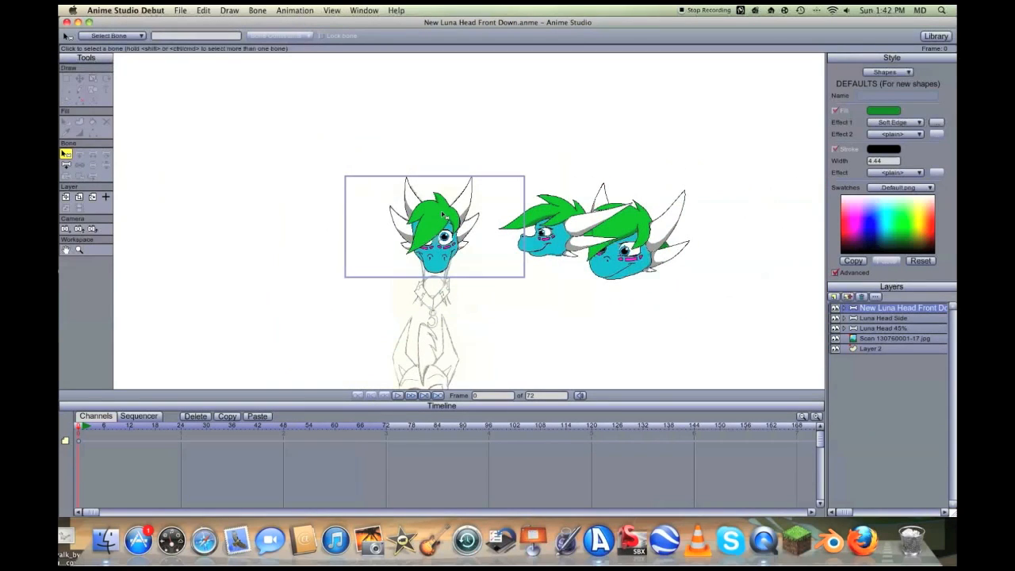
{"action": "scroll", "coordinate": [443, 214], "scroll_direction": "up", "scroll_amount": 2}
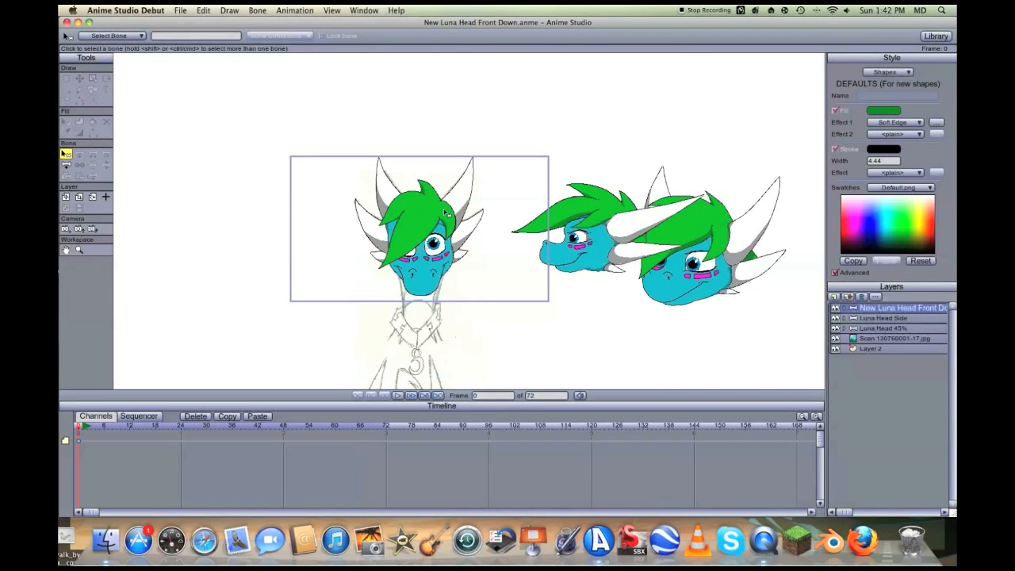
{"action": "scroll", "coordinate": [449, 272], "scroll_direction": "up", "scroll_amount": 2}
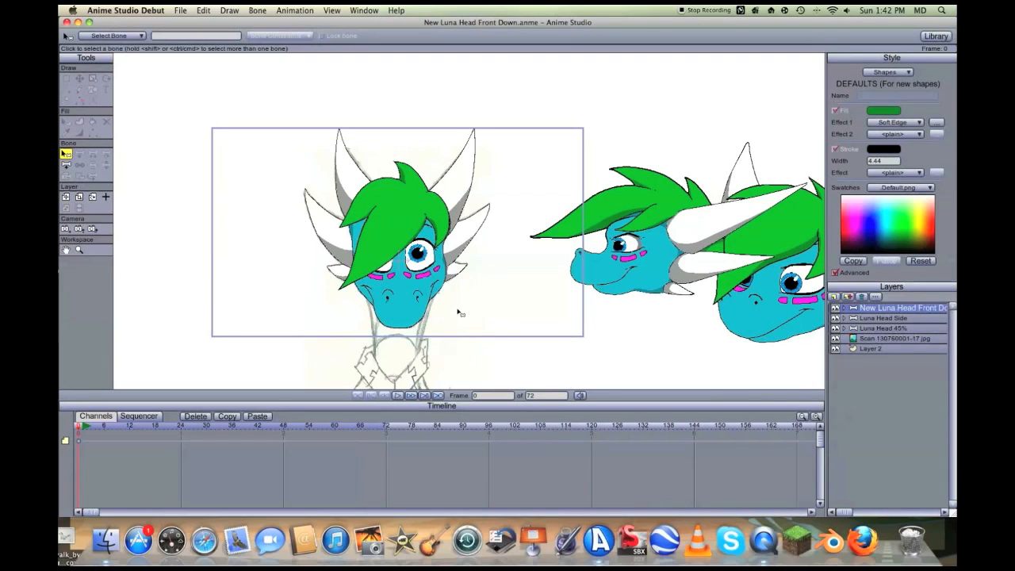
{"action": "scroll", "coordinate": [450, 281], "scroll_direction": "down", "scroll_amount": 2}
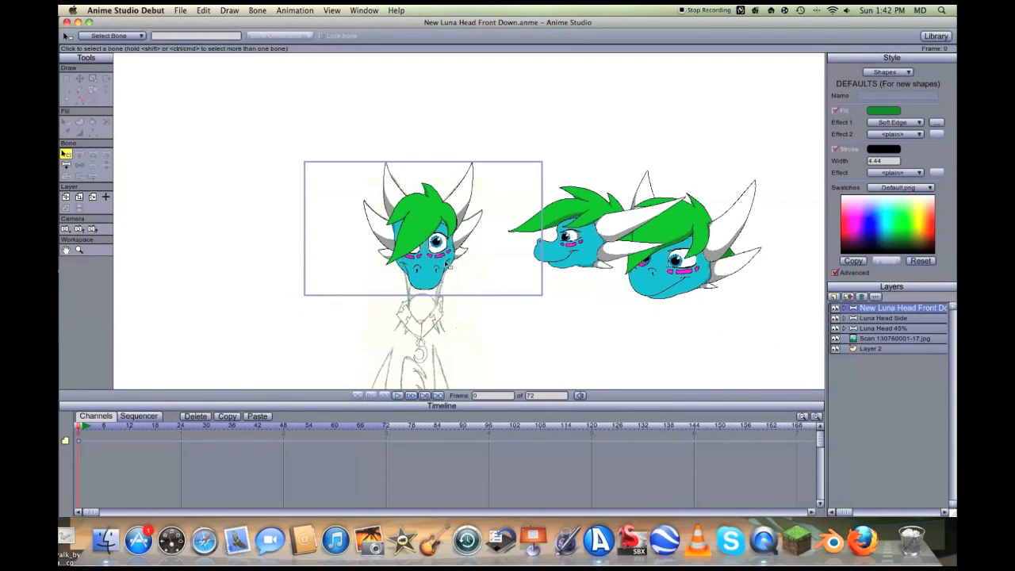
{"action": "left_click", "coordinate": [66, 250]}
{"action": "left_click_drag", "start_coordinate": [359, 271], "coordinate": [358, 231]}
{"action": "scroll", "coordinate": [359, 231], "scroll_direction": "up", "scroll_amount": 2}
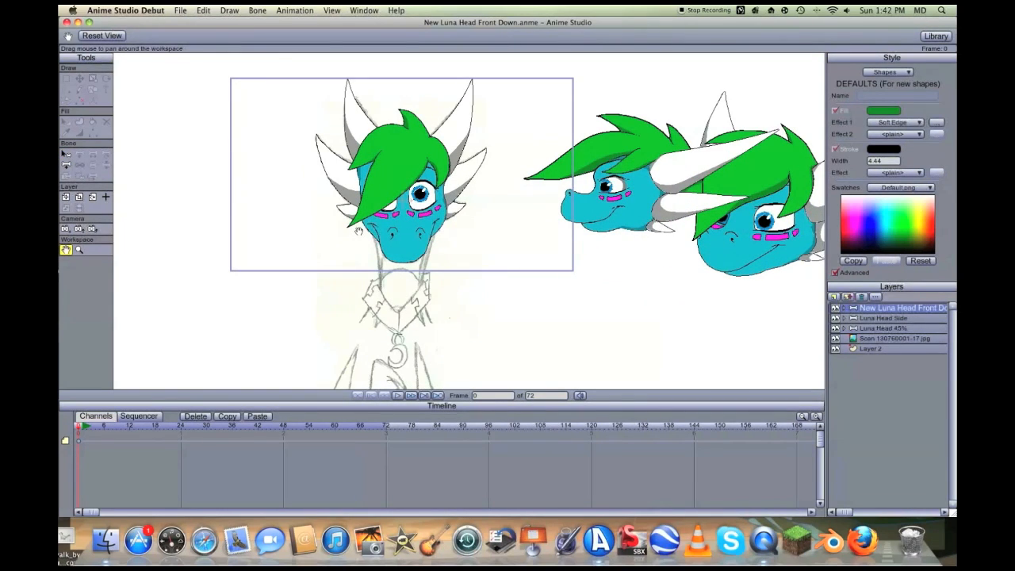
{"action": "left_click_drag", "start_coordinate": [358, 230], "coordinate": [372, 240]}
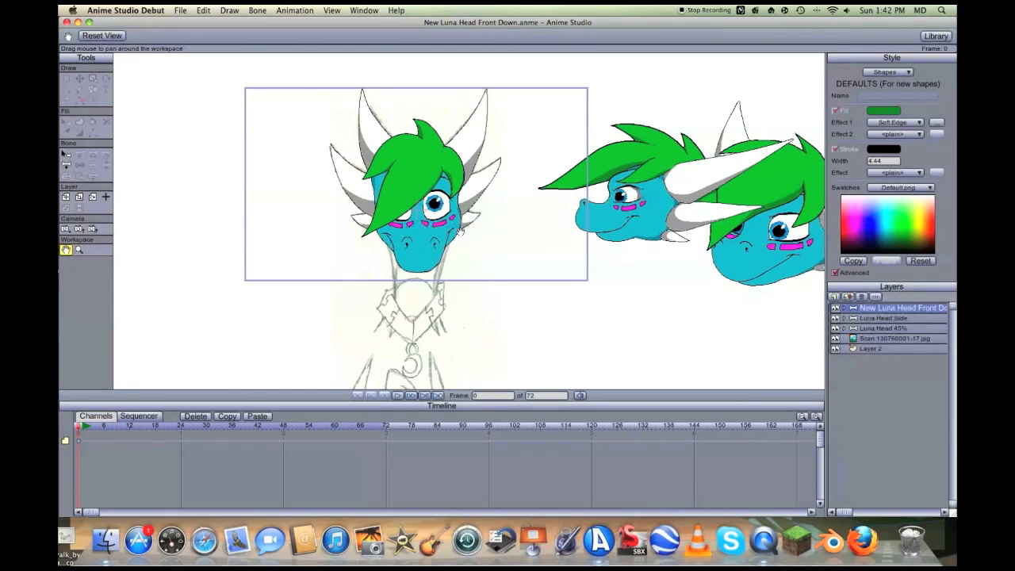
{"action": "scroll", "coordinate": [474, 317], "scroll_direction": "down", "scroll_amount": 2}
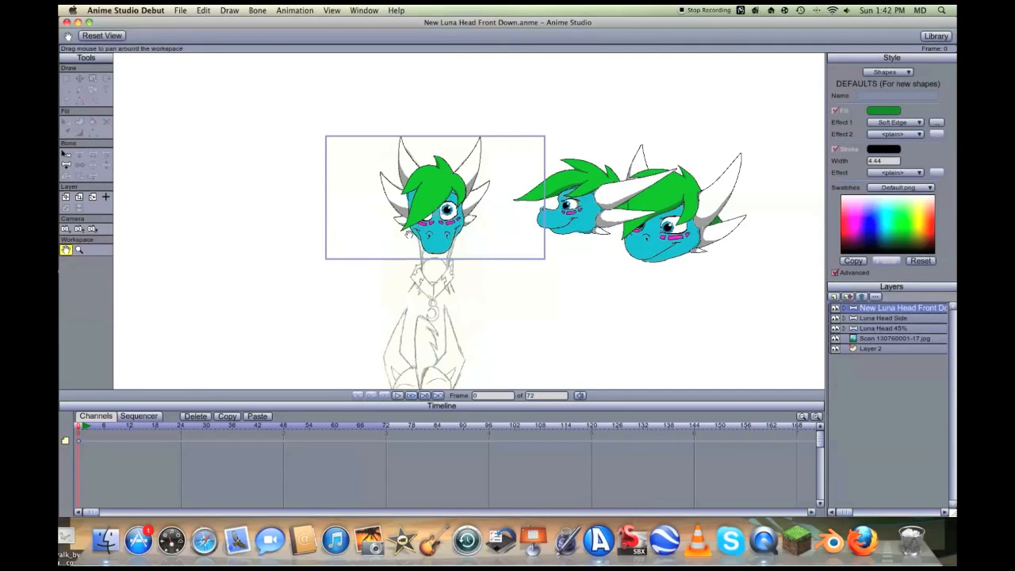
{"action": "scroll", "coordinate": [408, 232], "scroll_direction": "down", "scroll_amount": 2}
{"action": "scroll", "coordinate": [444, 218], "scroll_direction": "up", "scroll_amount": 4}
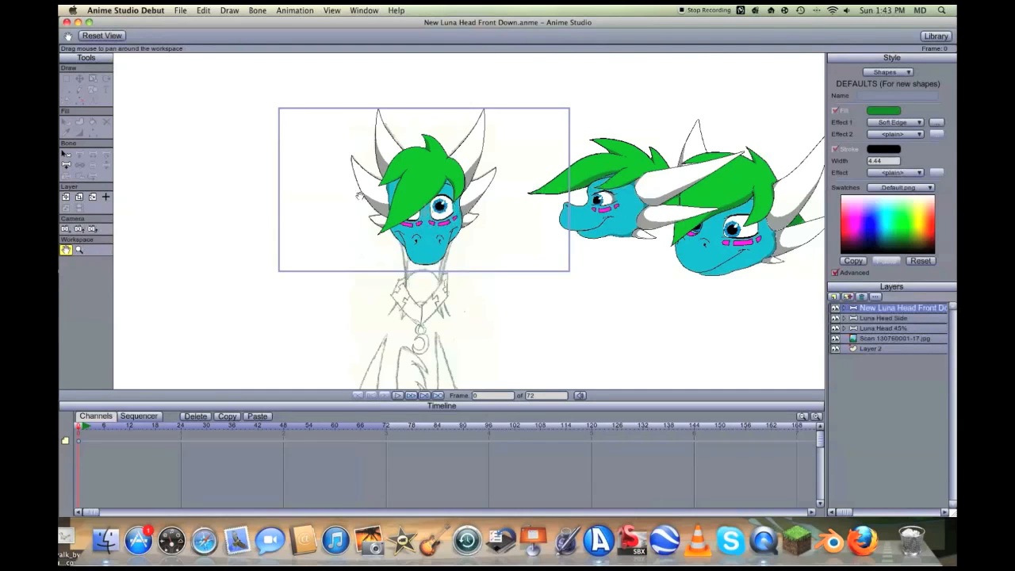
{"action": "scroll", "coordinate": [359, 196], "scroll_direction": "up", "scroll_amount": 2}
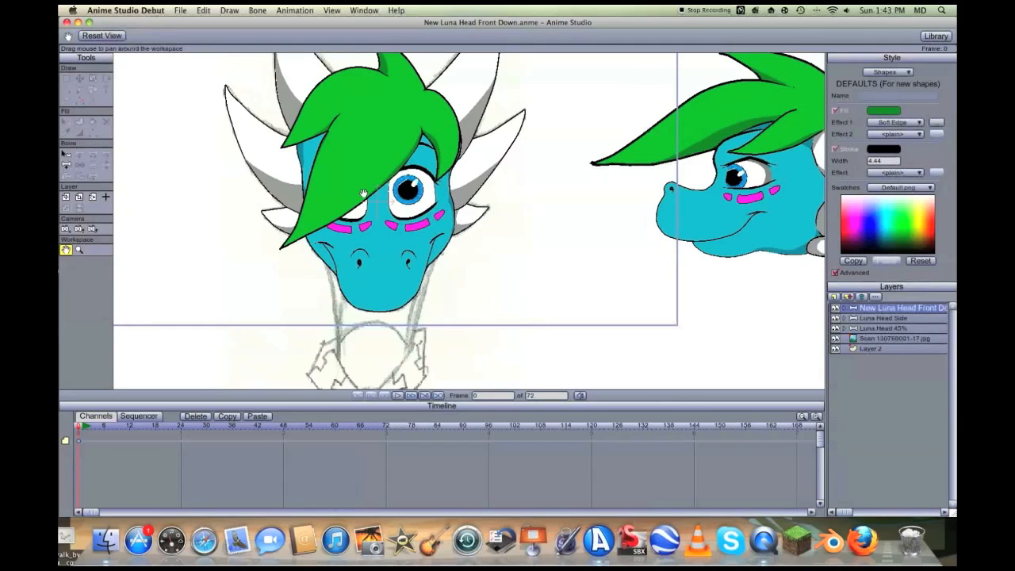
{"action": "left_click_drag", "start_coordinate": [399, 167], "coordinate": [409, 205]}
{"action": "scroll", "coordinate": [403, 198], "scroll_direction": "down", "scroll_amount": 2}
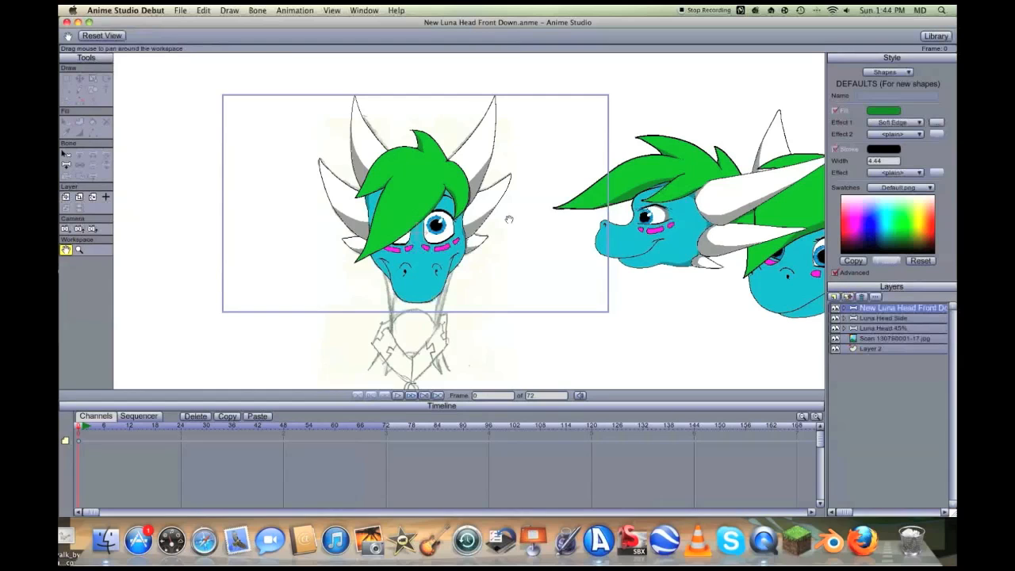
{"action": "left_click", "coordinate": [703, 11]}
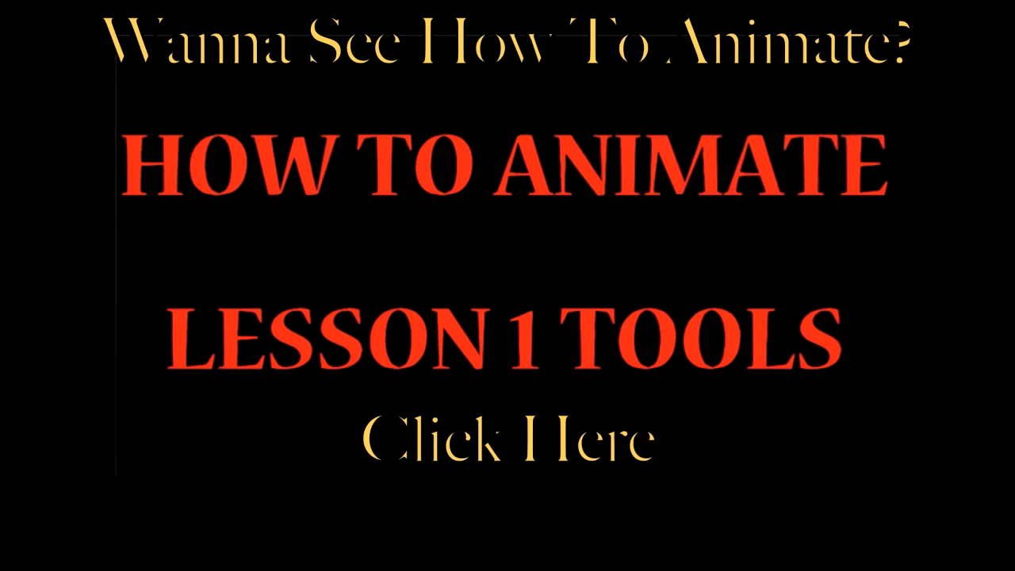